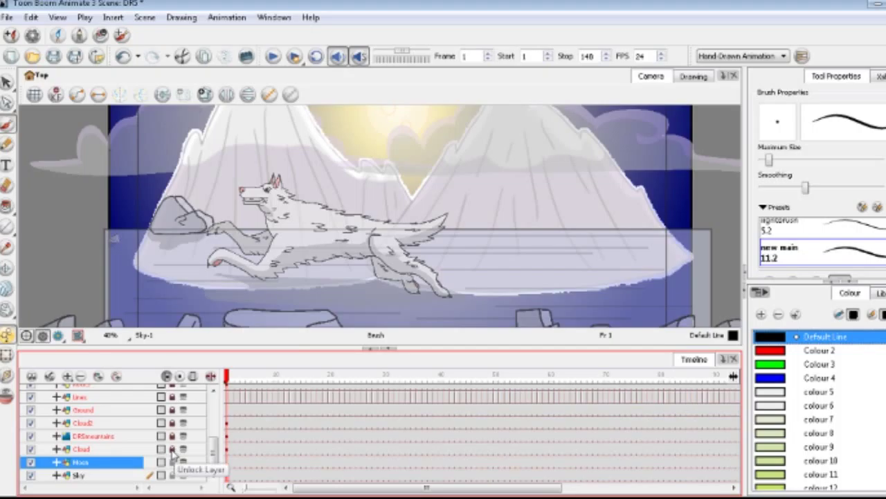
Unlock the Cloud, DRSmountains, Cloud2, Ground and Lines layers in the timeline
{"action": "left_click", "coordinate": [174, 449]}
{"action": "left_click", "coordinate": [173, 435]}
{"action": "left_click", "coordinate": [173, 419]}
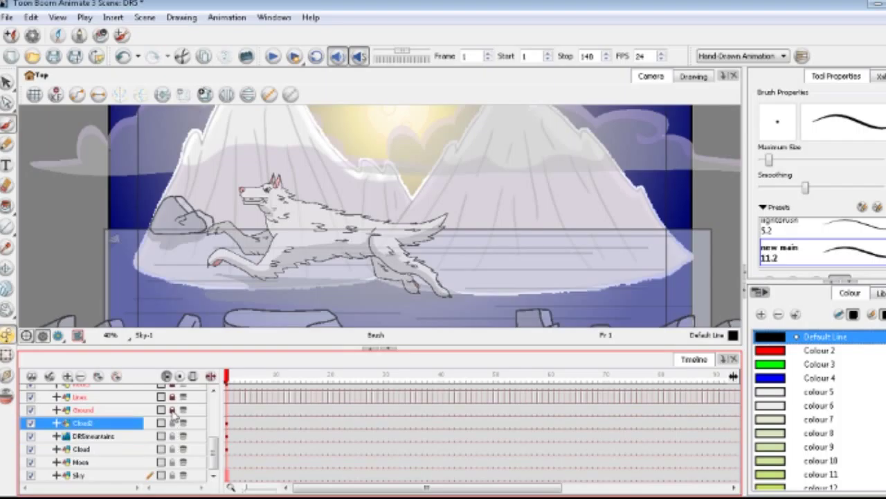
{"action": "left_click", "coordinate": [173, 410]}
{"action": "left_click", "coordinate": [173, 396]}
{"action": "scroll", "coordinate": [171, 408], "scroll_direction": "up", "scroll_amount": 2}
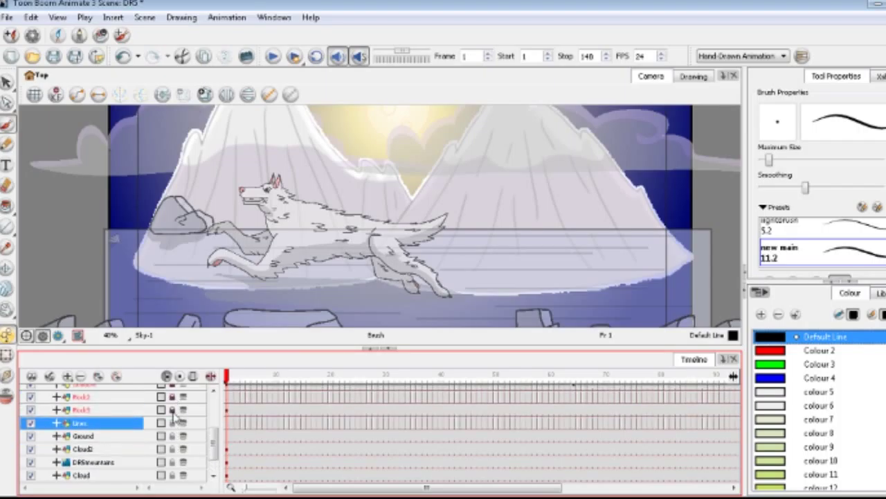
Unlock the remaining locked layers: Rock3, Rock2, Shadow, Drawing_1 and the rock shade layer at the top of the stack
{"action": "left_click", "coordinate": [173, 435]}
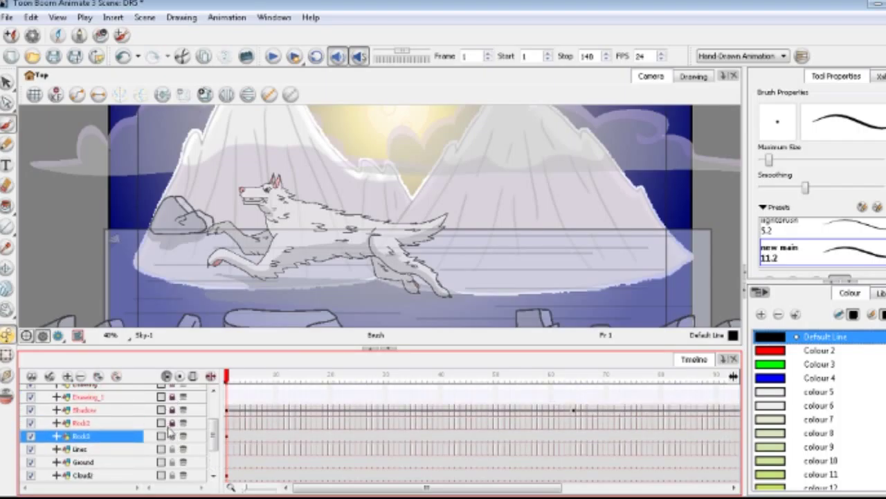
{"action": "left_click", "coordinate": [173, 422]}
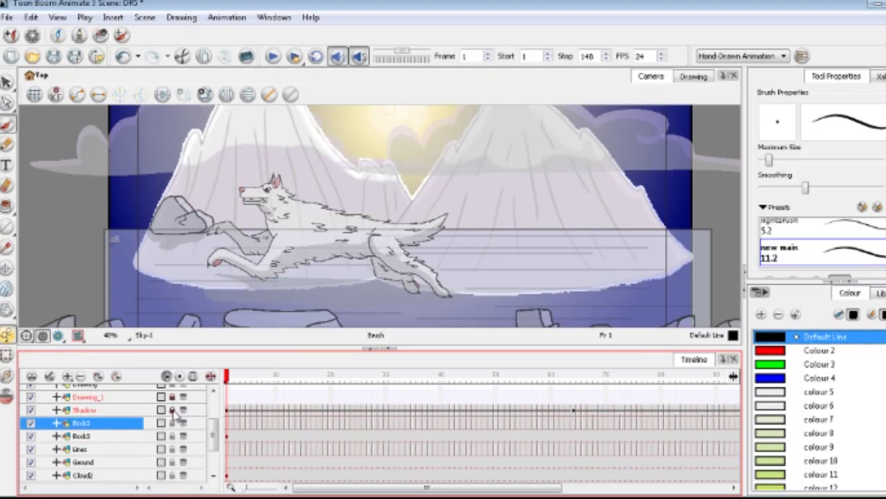
{"action": "left_click", "coordinate": [173, 409]}
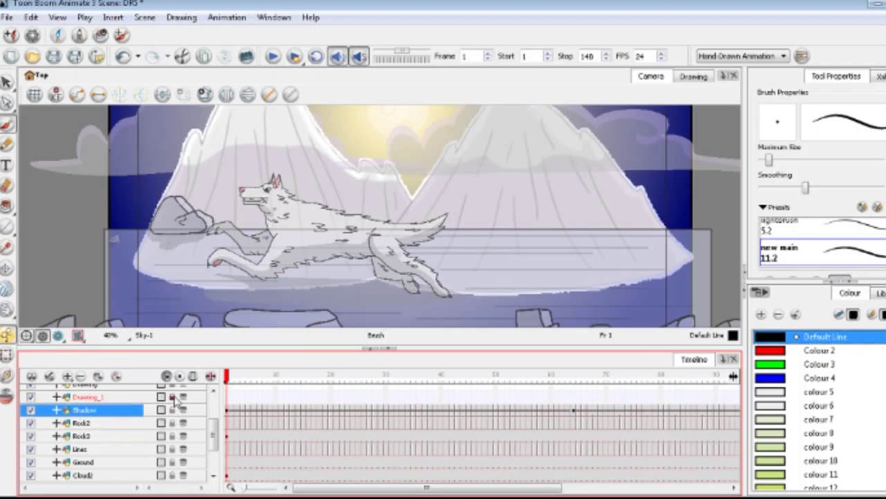
{"action": "left_click", "coordinate": [172, 398]}
{"action": "scroll", "coordinate": [171, 409], "scroll_direction": "up", "scroll_amount": 1}
{"action": "scroll", "coordinate": [172, 414], "scroll_direction": "up", "scroll_amount": 2}
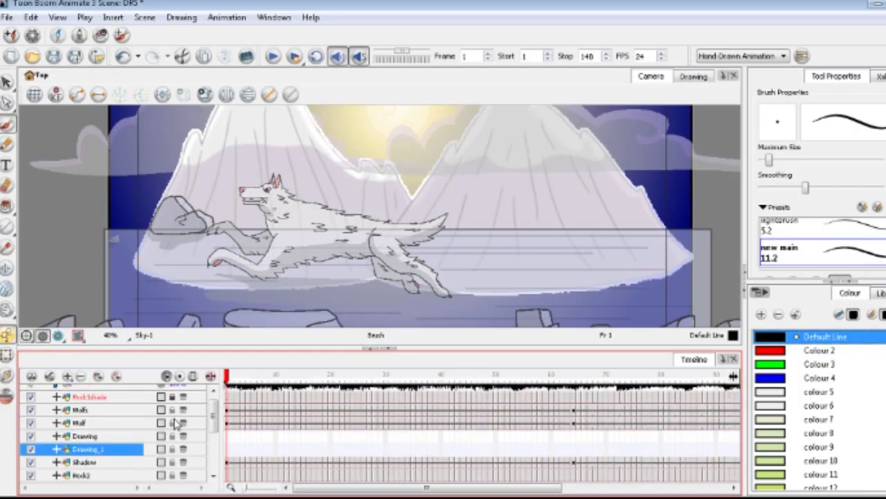
{"action": "left_click", "coordinate": [172, 404]}
Examine the whole scene and its layer order, from the Sky, Cloud and DRSmountains background layers up to the wolf and rock layers
{"action": "scroll", "coordinate": [408, 160], "scroll_direction": "down", "scroll_amount": 4}
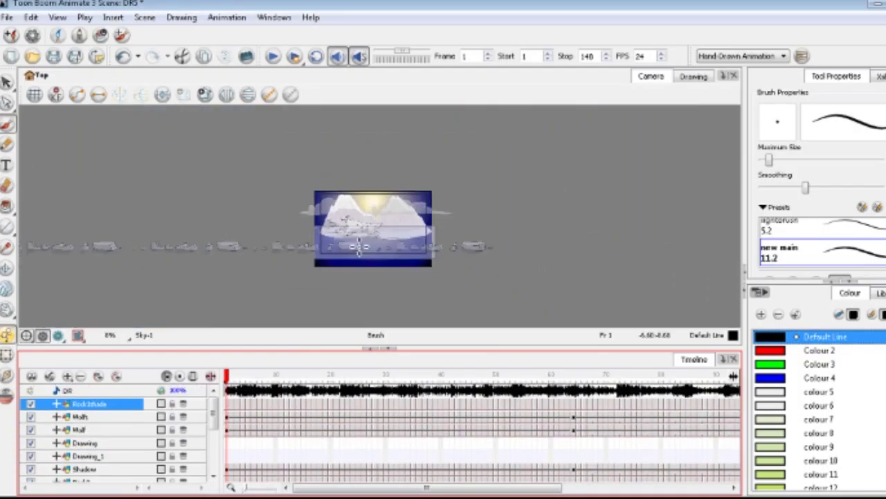
{"action": "scroll", "coordinate": [374, 219], "scroll_direction": "up", "scroll_amount": 2}
{"action": "left_click_drag", "start_coordinate": [217, 425], "coordinate": [217, 476]}
{"action": "left_click", "coordinate": [229, 476]}
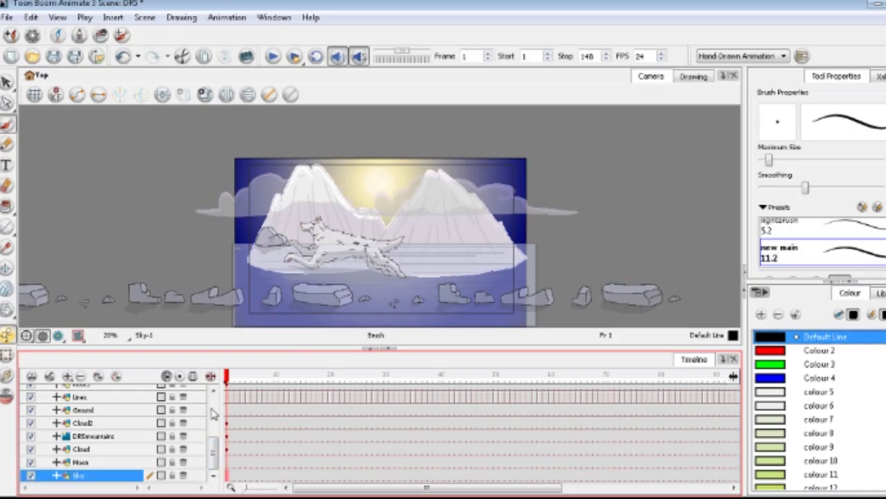
{"action": "left_click", "coordinate": [229, 449]}
{"action": "left_click", "coordinate": [229, 436]}
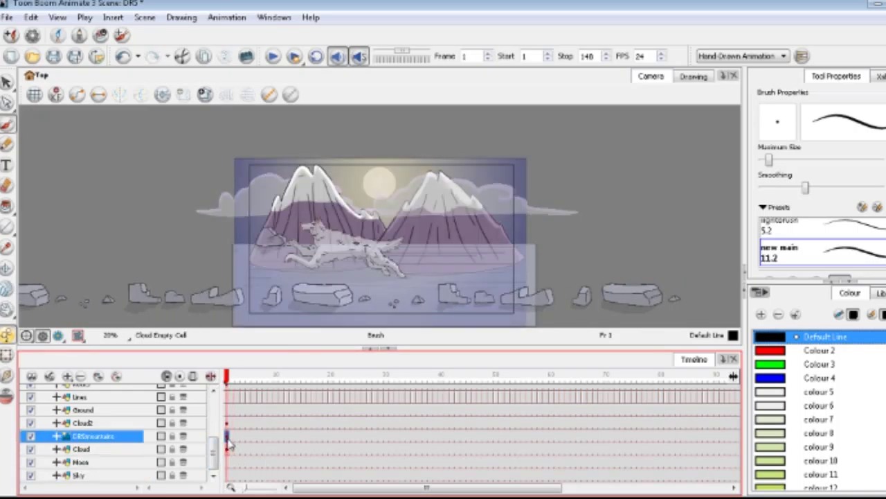
{"action": "scroll", "coordinate": [339, 188], "scroll_direction": "down", "scroll_amount": 2}
{"action": "scroll", "coordinate": [392, 172], "scroll_direction": "up", "scroll_amount": 3}
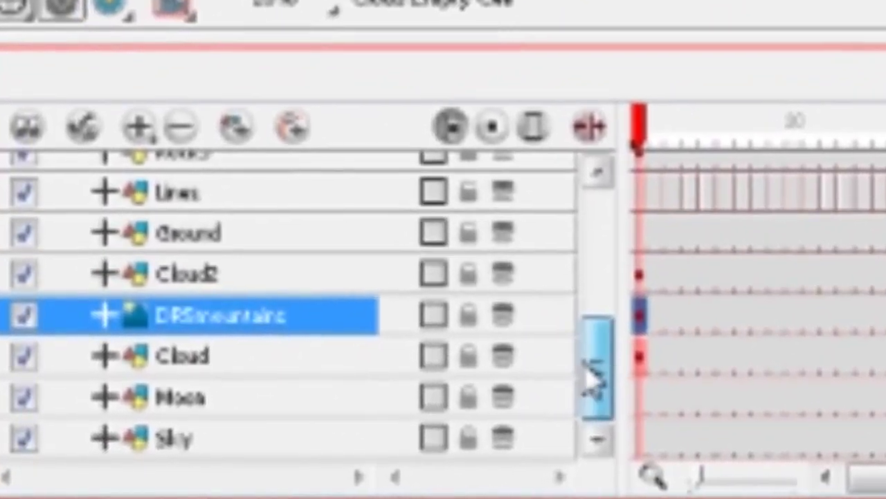
{"action": "left_click_drag", "start_coordinate": [512, 396], "coordinate": [522, 281]}
{"action": "left_click_drag", "start_coordinate": [682, 204], "coordinate": [681, 180]}
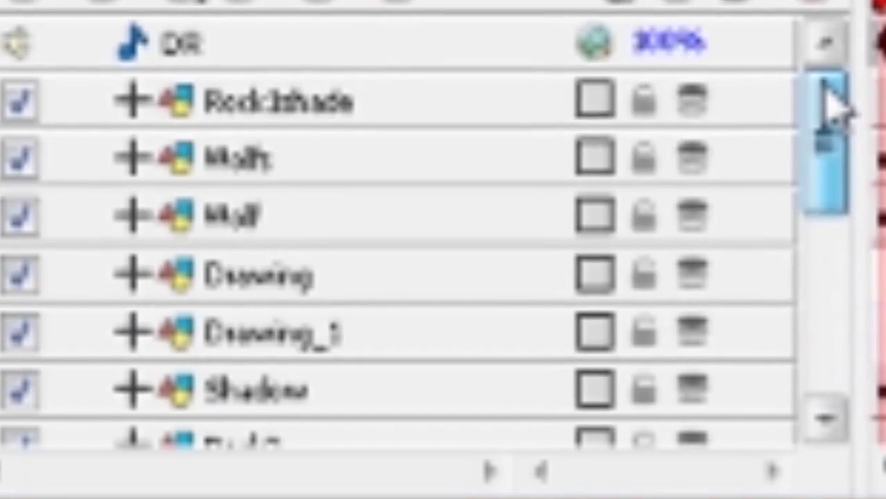
{"action": "left_click_drag", "start_coordinate": [840, 99], "coordinate": [803, 395]}
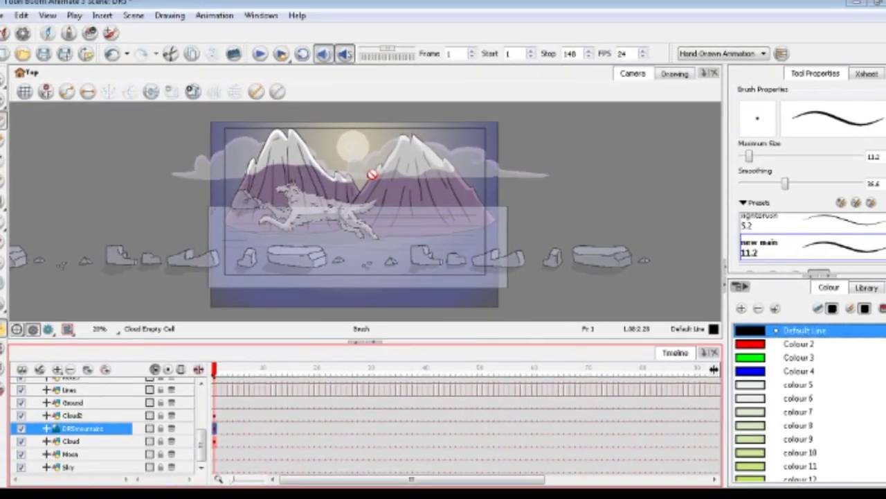
Hide every layer, show only the Sky layer again and select its drawing on the first frame
{"action": "left_click", "coordinate": [21, 371]}
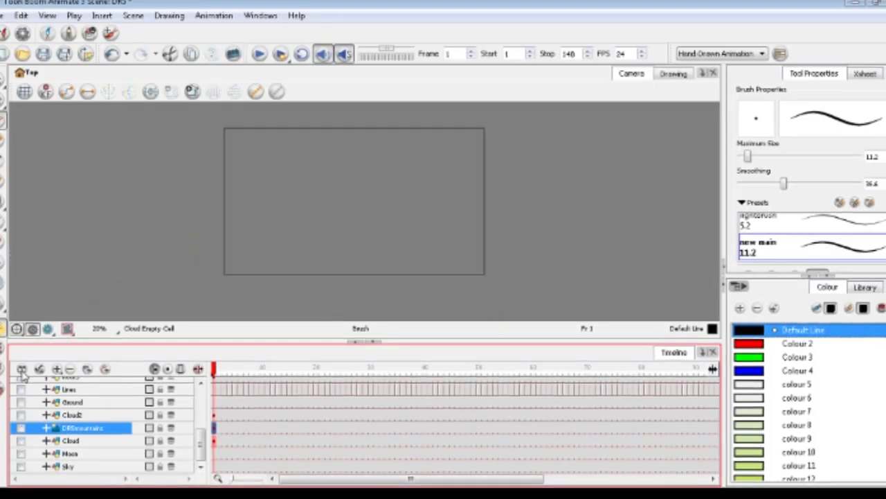
{"action": "left_click", "coordinate": [20, 466]}
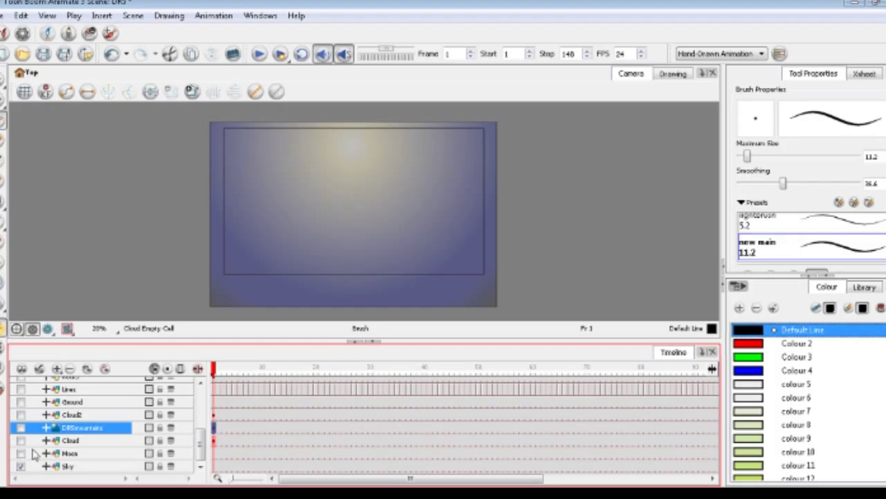
{"action": "left_click", "coordinate": [216, 471]}
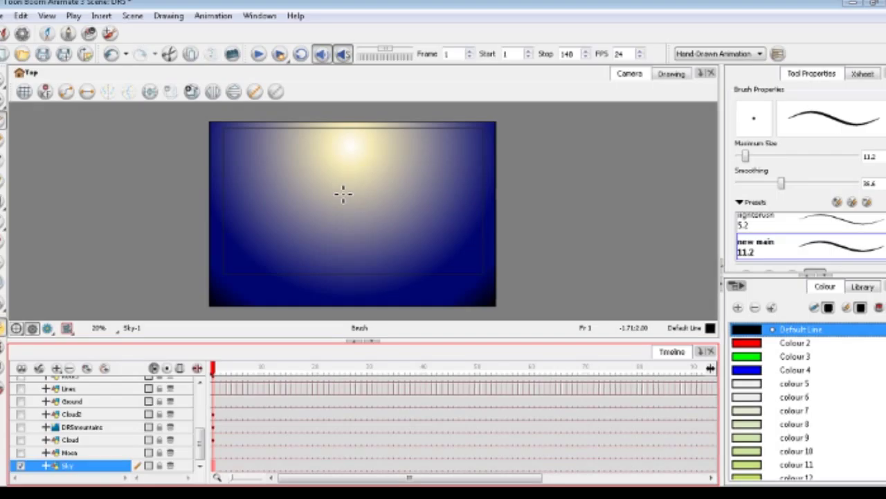
Draw an empty rectangle in the blank area beside the sky artwork, using the Rectangle tool with a line size of 14
{"action": "scroll", "coordinate": [309, 141], "scroll_direction": "up", "scroll_amount": 5}
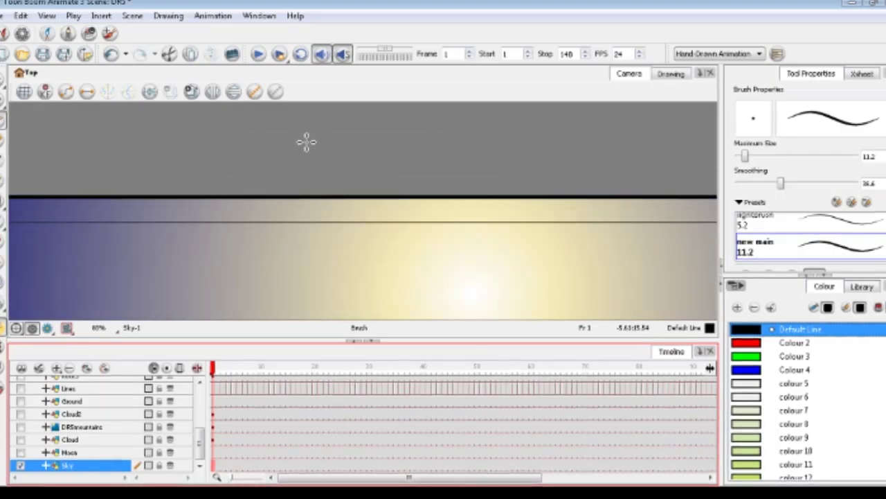
{"action": "scroll", "coordinate": [331, 147], "scroll_direction": "down", "scroll_amount": 4}
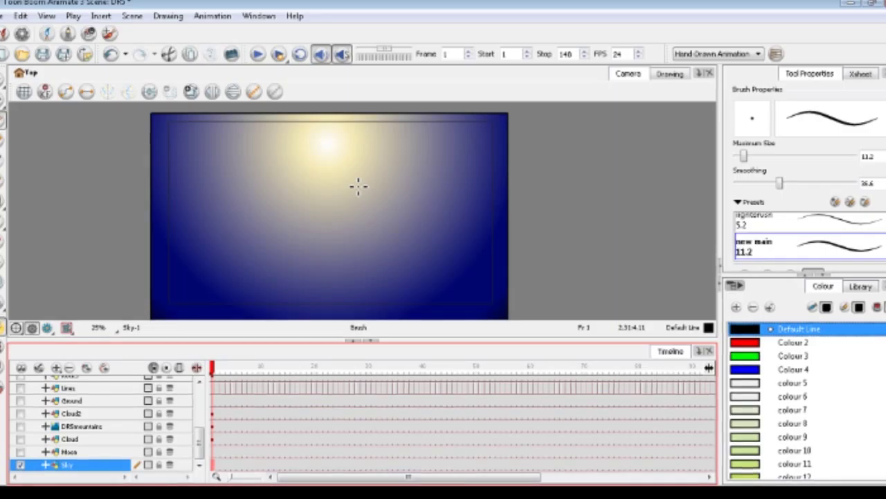
{"action": "scroll", "coordinate": [229, 184], "scroll_direction": "down", "scroll_amount": 1}
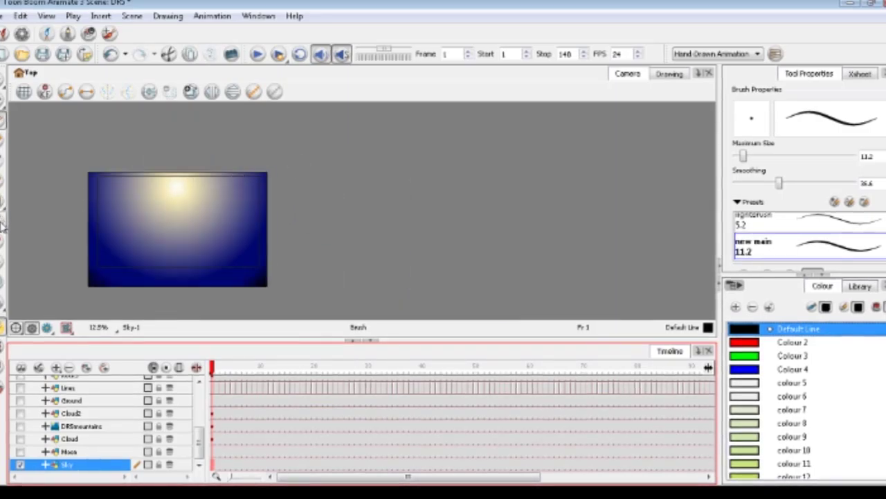
{"action": "left_click", "coordinate": [3, 225]}
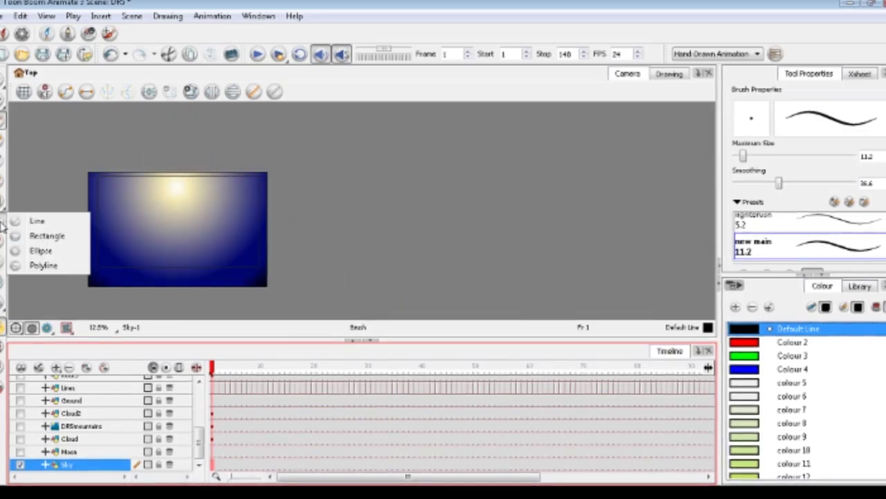
{"action": "left_click", "coordinate": [42, 235]}
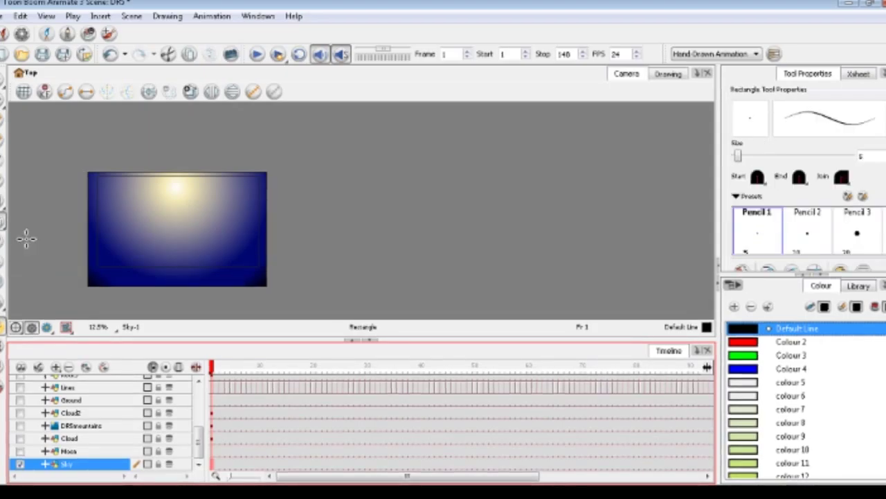
{"action": "double_click", "coordinate": [878, 156]}
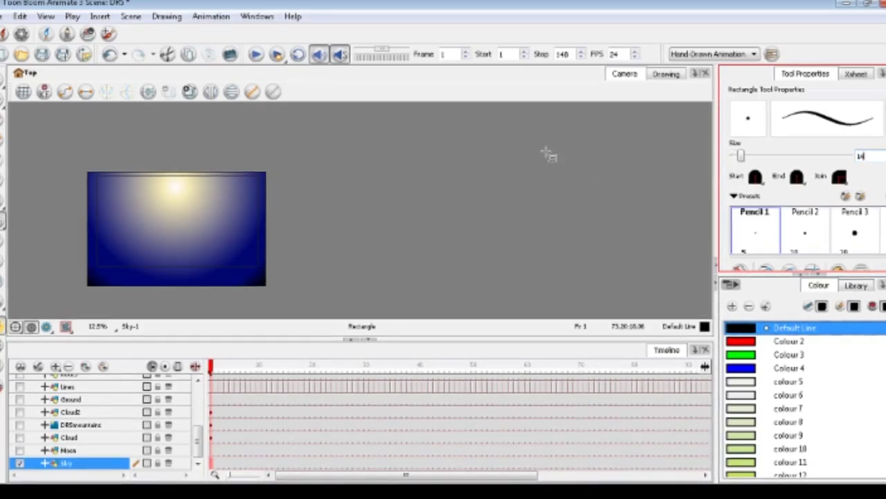
{"action": "left_click_drag", "start_coordinate": [379, 172], "coordinate": [538, 297]}
Fill the new rectangle with the green Colour 3 swatch using the Paint tool
{"action": "scroll", "coordinate": [475, 198], "scroll_direction": "up", "scroll_amount": 2}
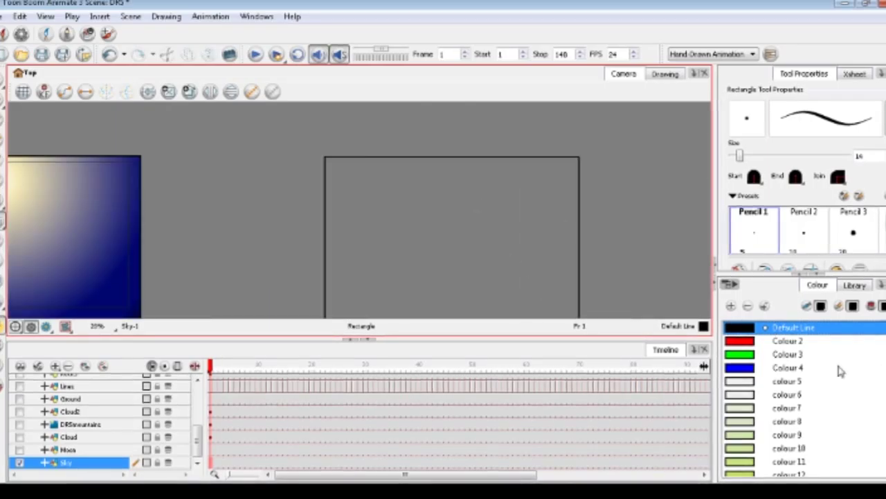
{"action": "left_click", "coordinate": [745, 356]}
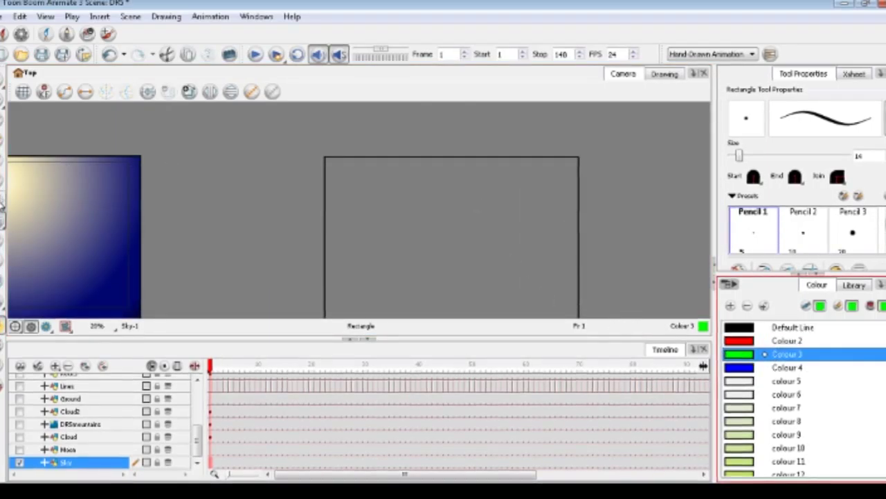
{"action": "left_click", "coordinate": [3, 202]}
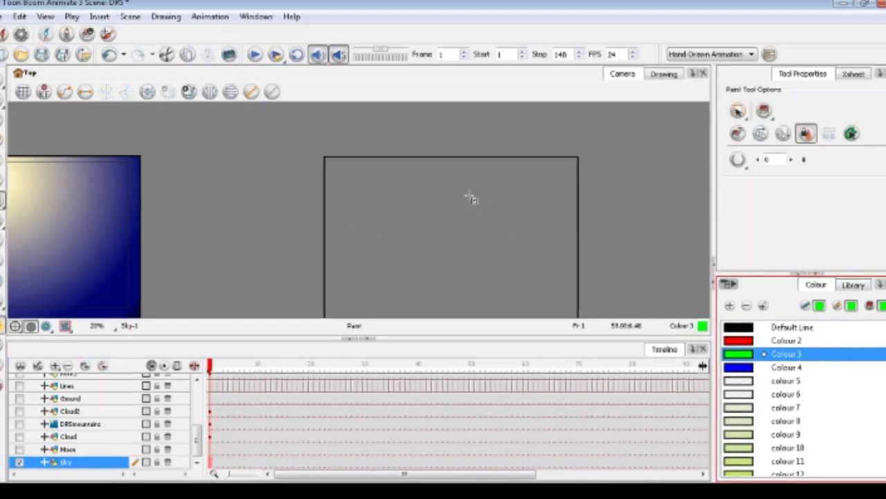
{"action": "left_click", "coordinate": [451, 193]}
{"action": "key", "text": "2"}
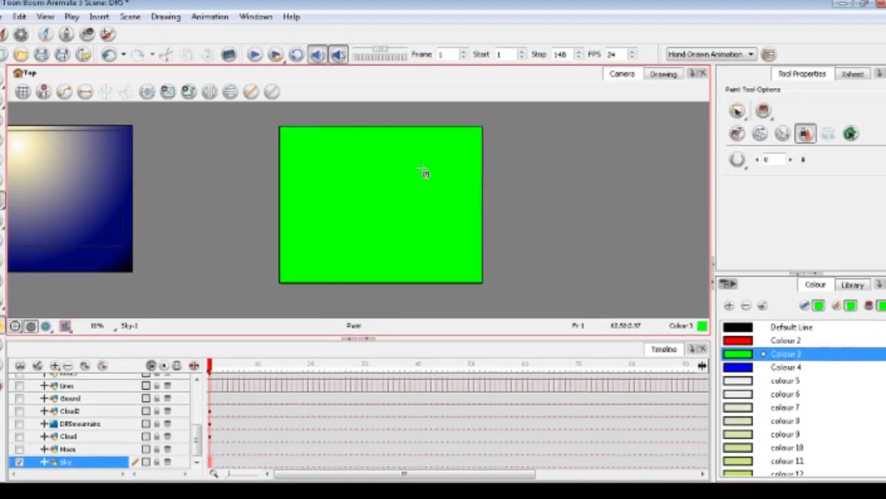
Change the Colour 3 swatch to a solid blue with R 0, G 147, B 189
{"action": "double_click", "coordinate": [739, 355]}
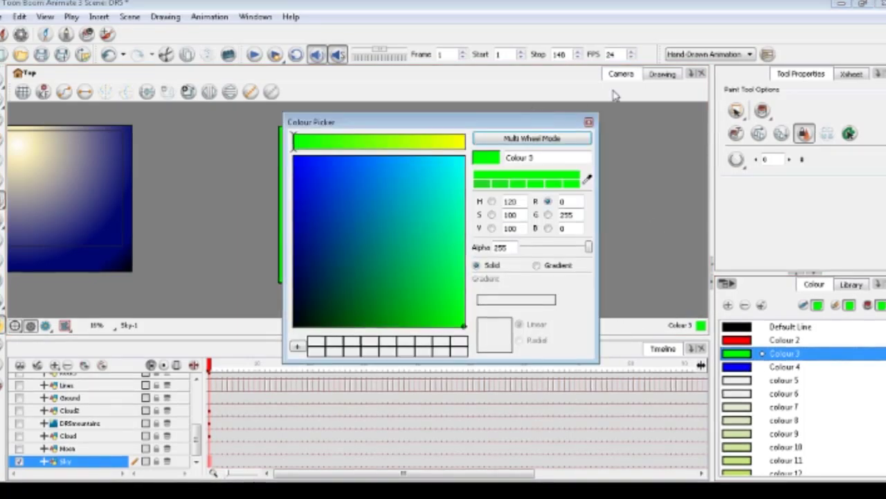
{"action": "left_click_drag", "start_coordinate": [531, 122], "coordinate": [746, 40]}
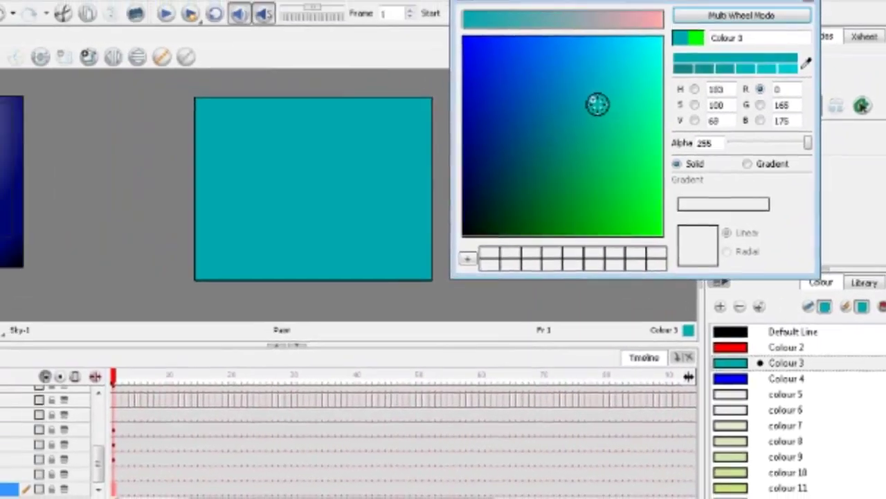
{"action": "left_click_drag", "start_coordinate": [598, 104], "coordinate": [584, 92]}
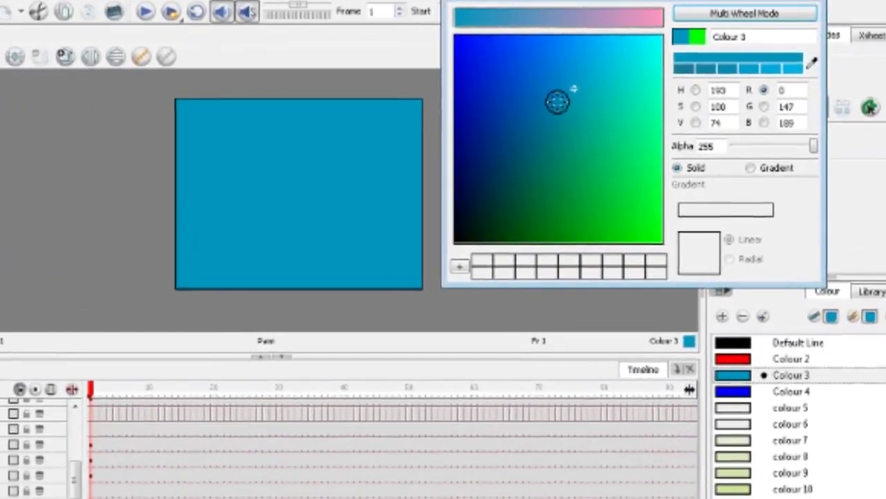
Switch Colour 3 to a linear blue-to-green gradient, with the blue stop at the start and the green stop at about the middle
{"action": "left_click", "coordinate": [751, 168]}
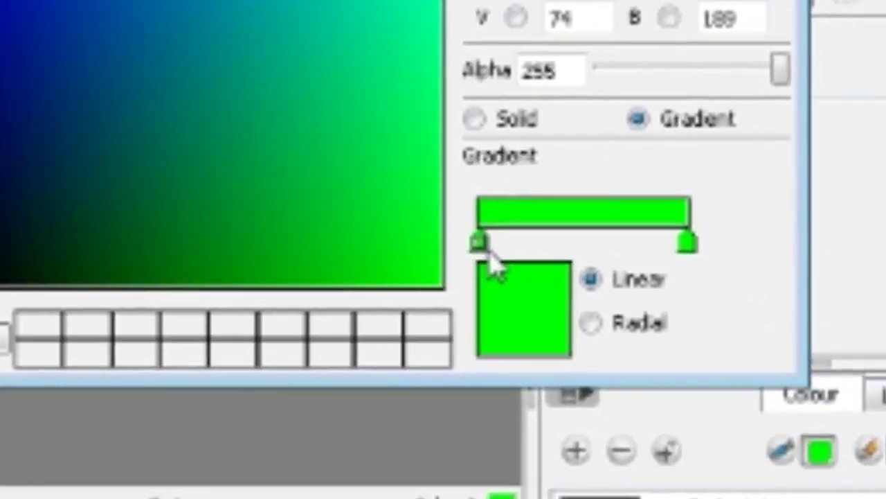
{"action": "left_click", "coordinate": [566, 236]}
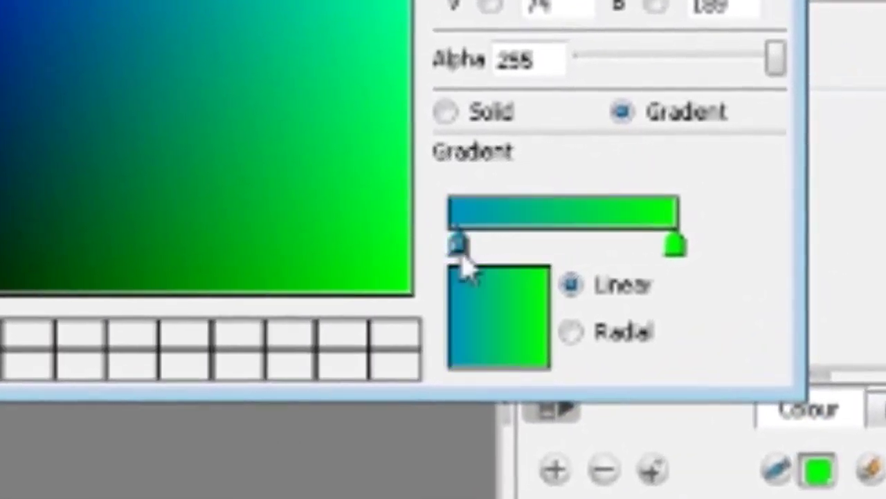
{"action": "left_click_drag", "start_coordinate": [463, 258], "coordinate": [554, 212]}
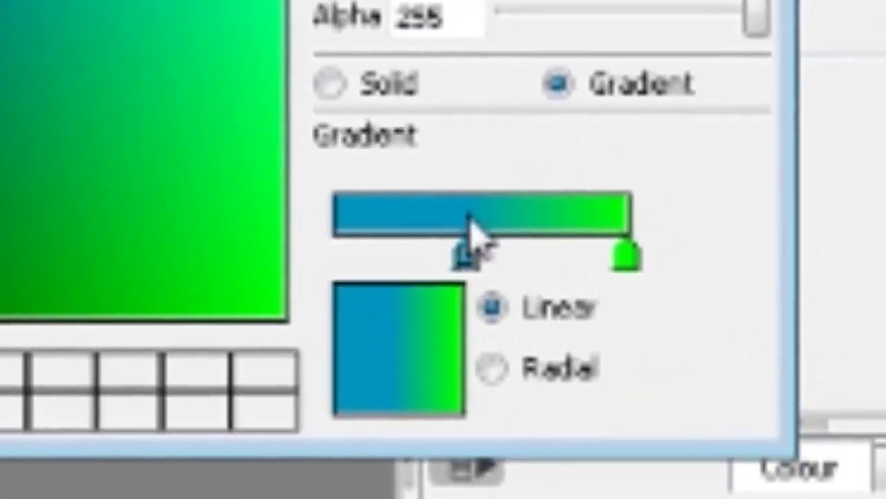
{"action": "left_click_drag", "start_coordinate": [469, 215], "coordinate": [358, 239]}
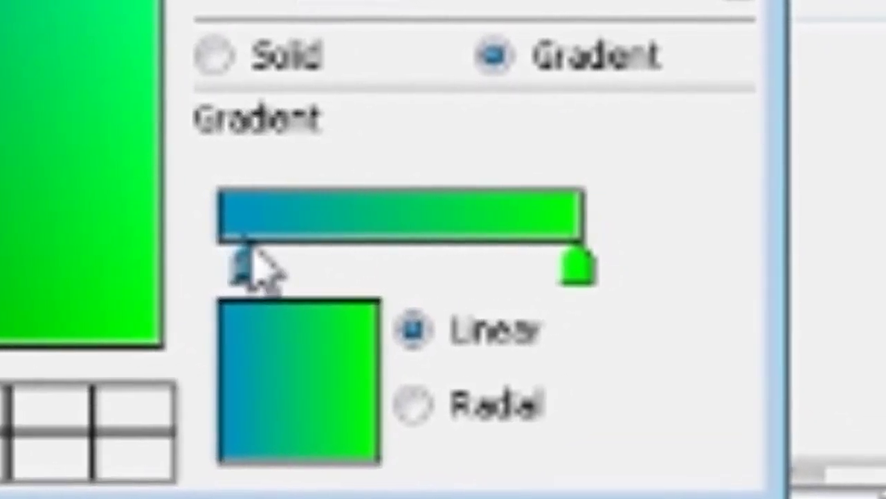
{"action": "left_click_drag", "start_coordinate": [253, 256], "coordinate": [221, 296]}
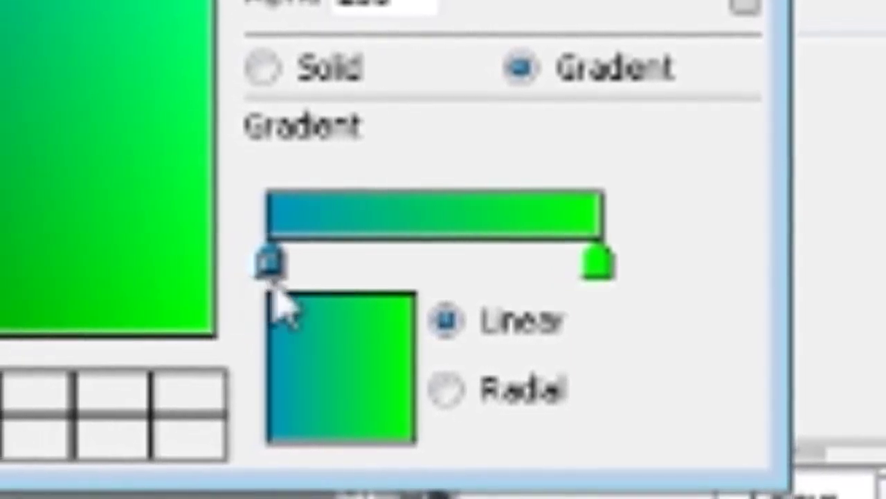
{"action": "left_click_drag", "start_coordinate": [270, 262], "coordinate": [339, 284]}
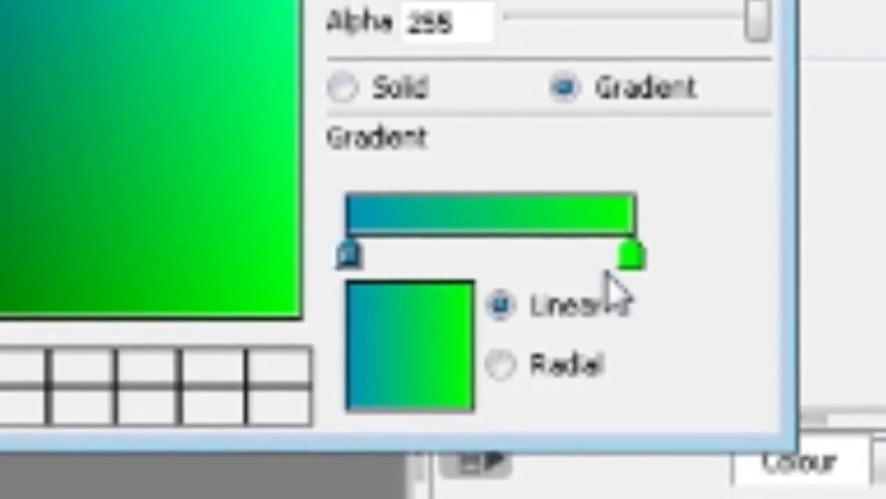
{"action": "left_click_drag", "start_coordinate": [627, 258], "coordinate": [512, 257]}
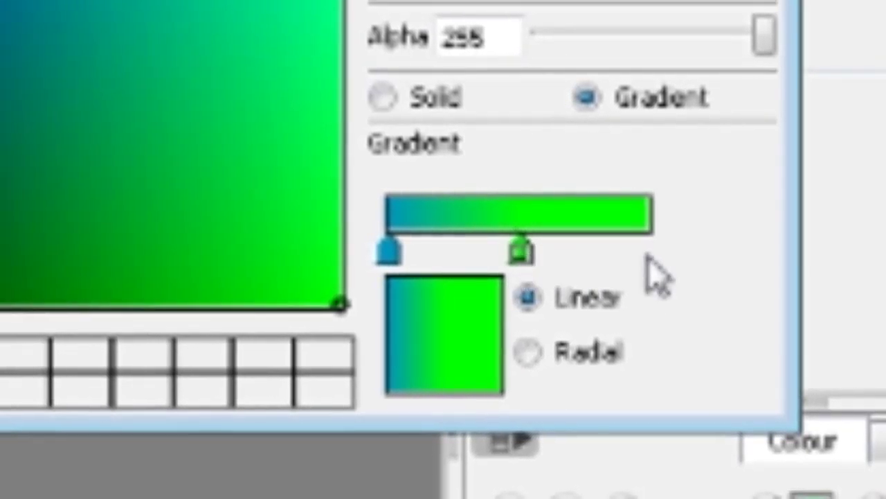
Add a white stop at the end of Colour 3's gradient and switch the gradient from linear to radial
{"action": "left_click", "coordinate": [644, 260]}
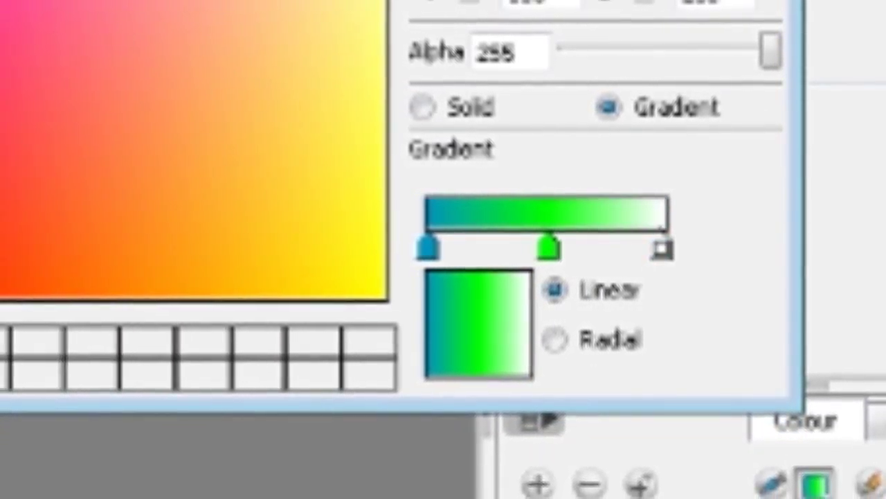
{"action": "left_click", "coordinate": [549, 248]}
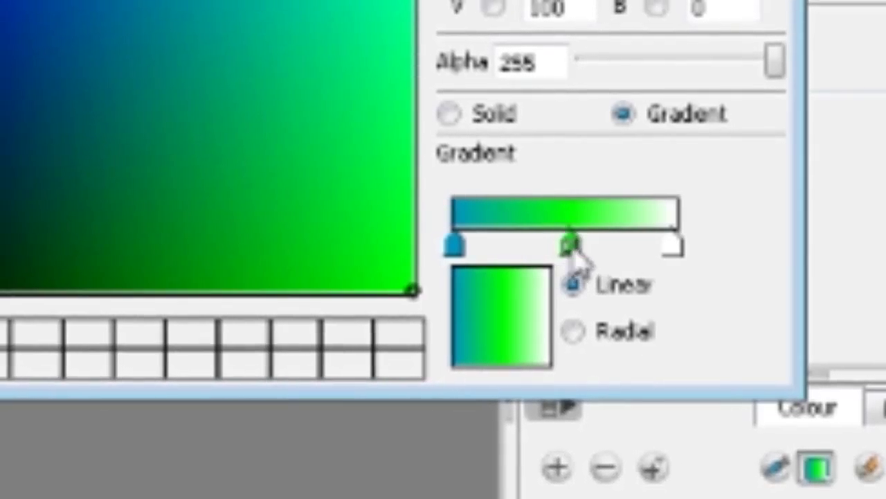
{"action": "left_click", "coordinate": [670, 248]}
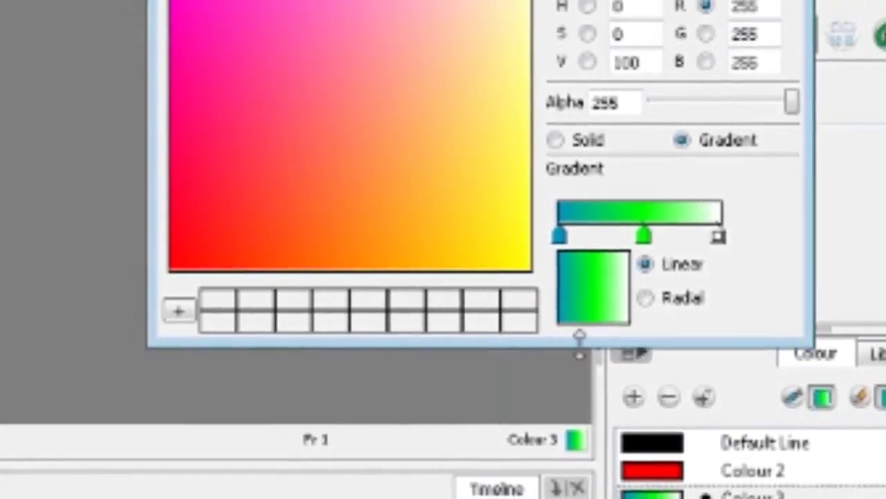
{"action": "left_click", "coordinate": [645, 298]}
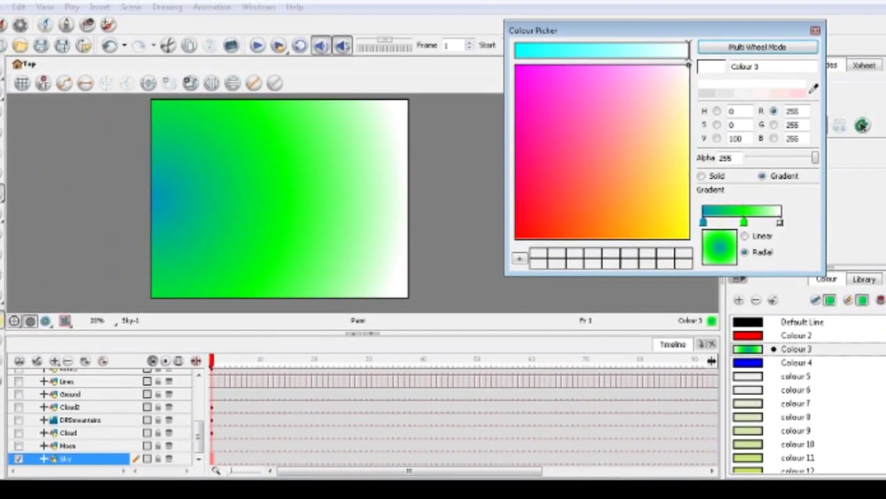
Repaint the rectangle with Colour 3 at different spots, finishing with the radial gradient centred in its upper middle
{"action": "left_click", "coordinate": [289, 144]}
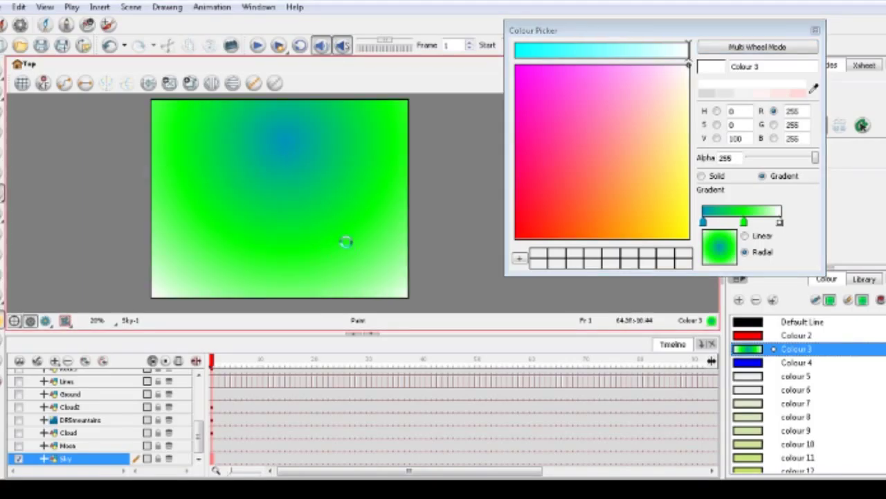
{"action": "left_click", "coordinate": [348, 245]}
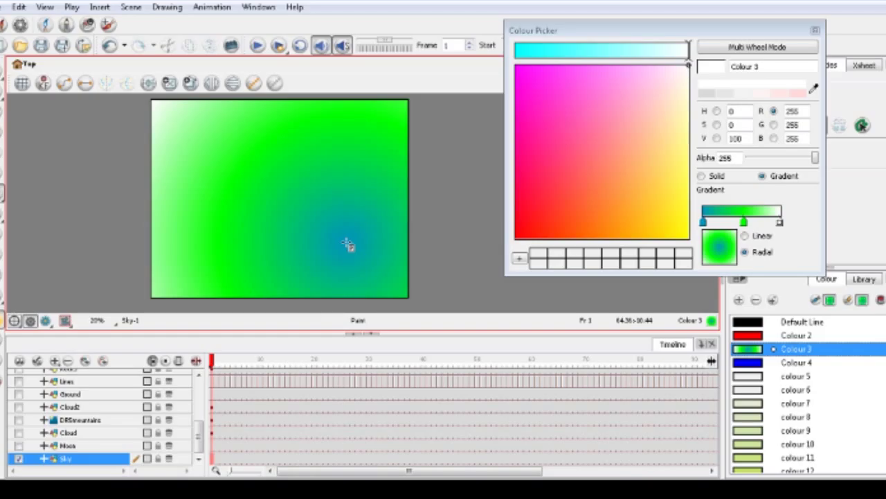
{"action": "left_click", "coordinate": [280, 158]}
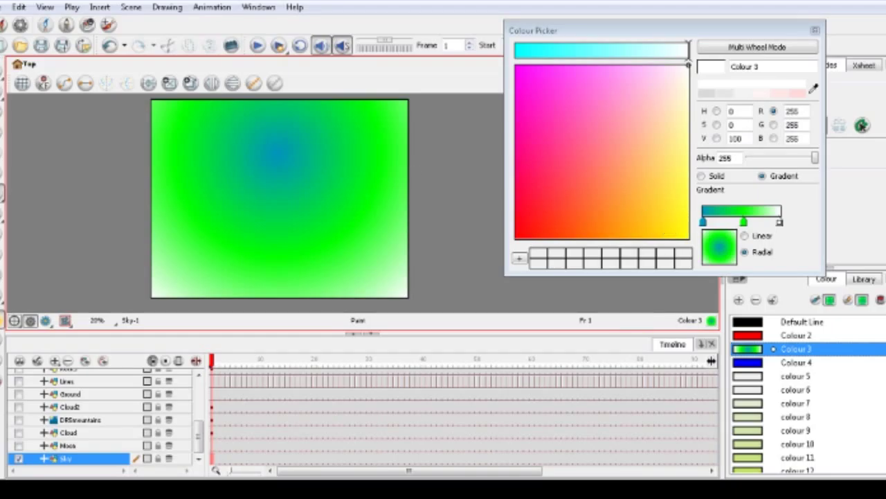
Try orange and dark blue (R 23, G 45, B 99) for the outer stop of Colour 3's gradient
{"action": "left_click_drag", "start_coordinate": [663, 153], "coordinate": [637, 154]}
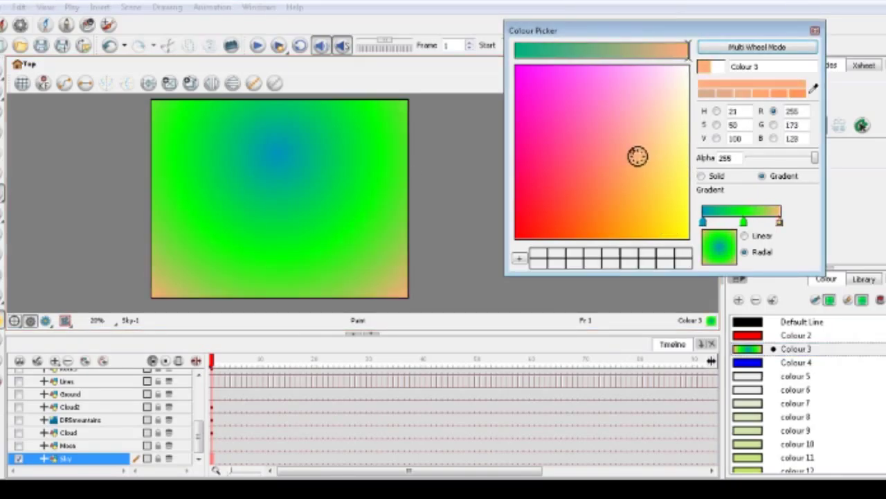
{"action": "left_click_drag", "start_coordinate": [554, 52], "coordinate": [531, 50]}
{"action": "left_click_drag", "start_coordinate": [632, 151], "coordinate": [546, 171]}
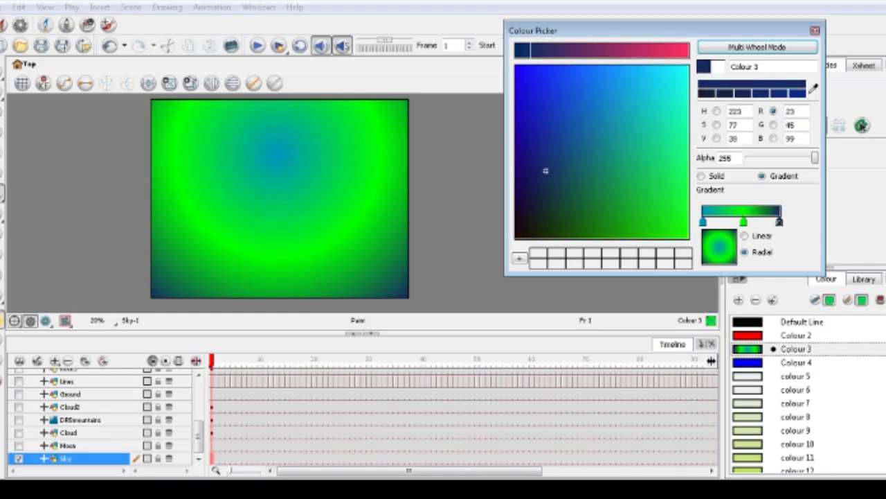
Recolour Colour 3's middle gradient stop to pale yellow (R 250, G 245, B 196) and its end stop to white
{"action": "left_click", "coordinate": [743, 223]}
{"action": "left_click_drag", "start_coordinate": [663, 55], "coordinate": [686, 51]}
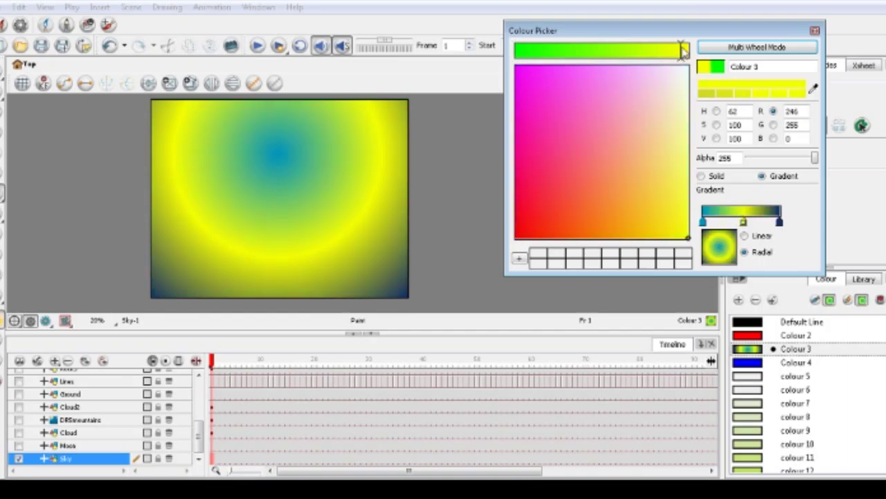
{"action": "left_click_drag", "start_coordinate": [652, 119], "coordinate": [700, 59]}
{"action": "left_click", "coordinate": [780, 223]}
{"action": "left_click", "coordinate": [688, 50]}
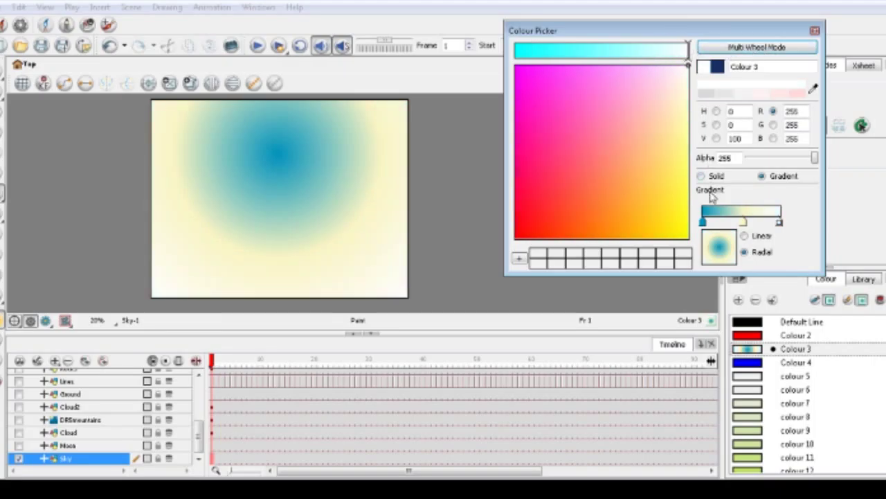
Rearrange Colour 3's gradient stops with white at the start, pale yellow just after it and blue at the end
{"action": "mouse_move", "coordinate": [781, 225]}
{"action": "left_mouse_down"}
{"action": "mouse_move", "coordinate": [714, 231]}
{"action": "mouse_move", "coordinate": [736, 229]}
{"action": "mouse_move", "coordinate": [722, 228]}
{"action": "mouse_move", "coordinate": [736, 218]}
{"action": "mouse_move", "coordinate": [795, 229]}
{"action": "left_mouse_up"}
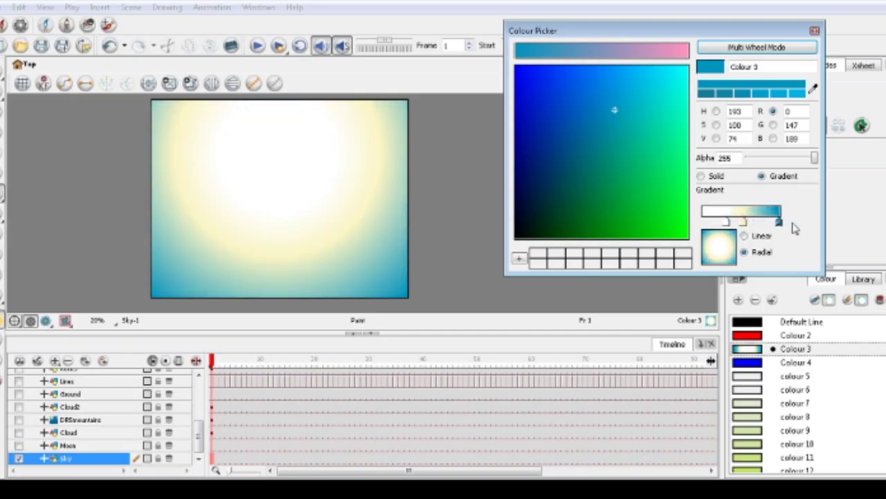
{"action": "left_click", "coordinate": [721, 222]}
{"action": "mouse_move", "coordinate": [709, 223]}
{"action": "left_mouse_down"}
{"action": "mouse_move", "coordinate": [697, 231]}
{"action": "mouse_move", "coordinate": [735, 224]}
{"action": "mouse_move", "coordinate": [710, 237]}
{"action": "left_mouse_up"}
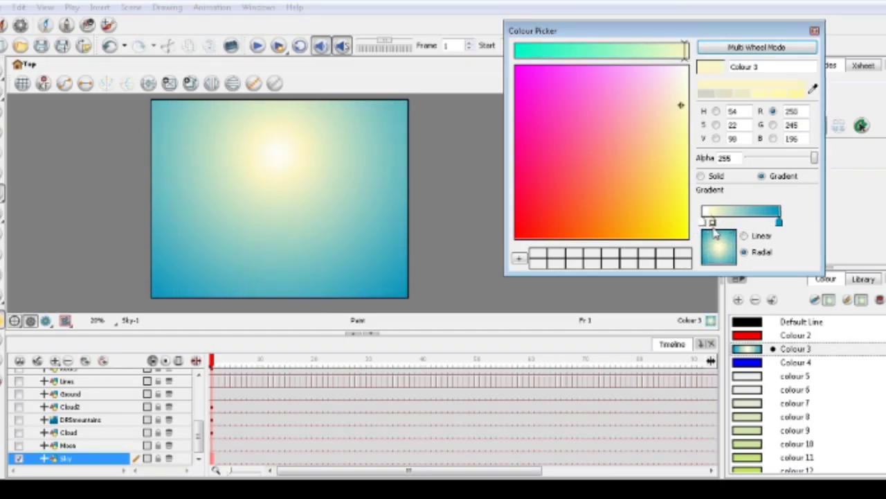
{"action": "key", "text": "ctrl+z"}
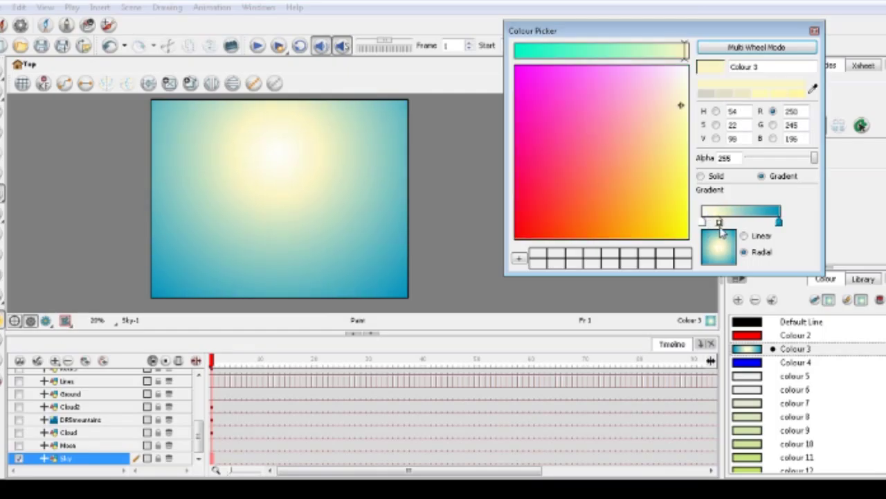
{"action": "left_click_drag", "start_coordinate": [722, 234], "coordinate": [717, 236]}
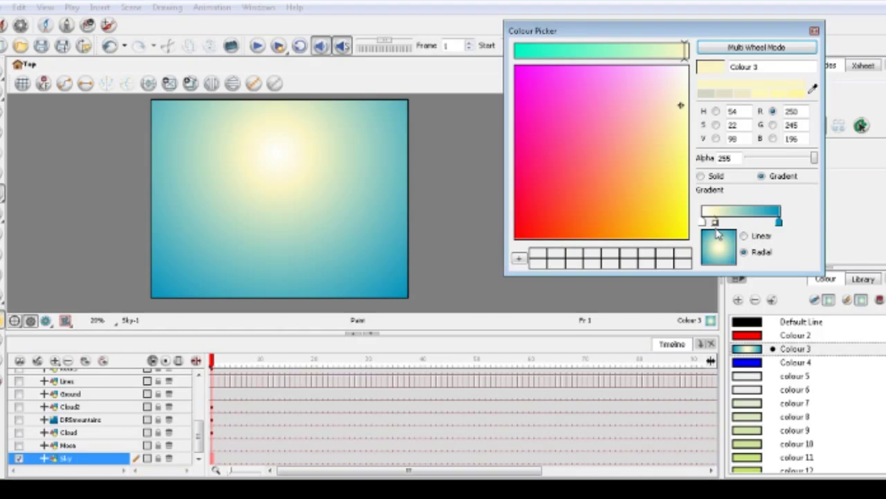
Try a brighter cyan for the outer stop of Colour 3's gradient
{"action": "left_click", "coordinate": [779, 224]}
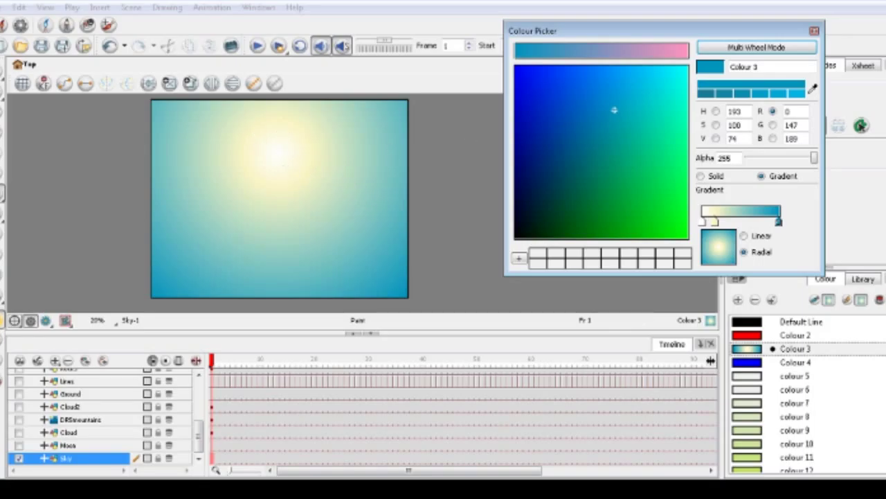
{"action": "left_click", "coordinate": [656, 93]}
{"action": "mouse_move", "coordinate": [655, 92]}
{"action": "left_mouse_down"}
{"action": "mouse_move", "coordinate": [673, 76]}
{"action": "mouse_move", "coordinate": [688, 77]}
{"action": "mouse_move", "coordinate": [667, 72]}
{"action": "left_mouse_up"}
{"action": "mouse_move", "coordinate": [715, 223]}
{"action": "left_mouse_down"}
{"action": "mouse_move", "coordinate": [738, 228]}
{"action": "mouse_move", "coordinate": [715, 224]}
{"action": "left_mouse_up"}
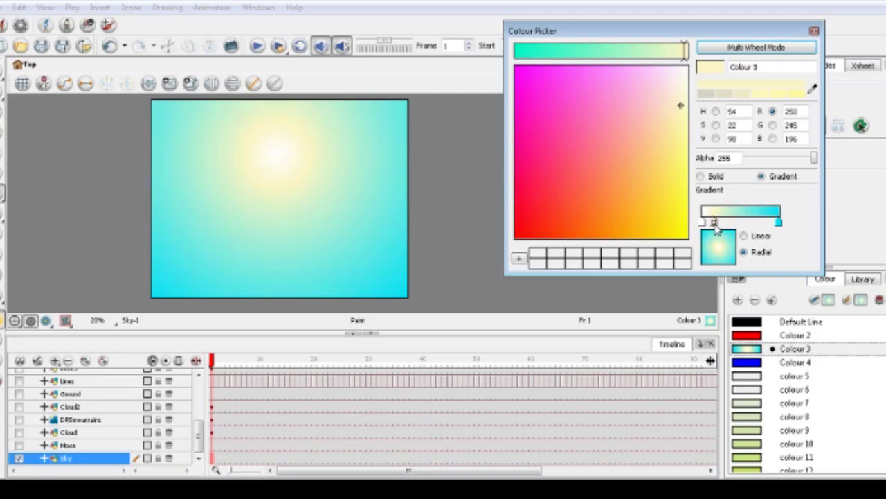
Set Colour 3's outer gradient stop to navy (R 0, G 0, B 67) and move it inward to just before the middle
{"action": "left_click", "coordinate": [780, 229]}
{"action": "mouse_move", "coordinate": [667, 71]}
{"action": "left_mouse_down"}
{"action": "mouse_move", "coordinate": [534, 136]}
{"action": "mouse_move", "coordinate": [513, 195]}
{"action": "left_mouse_up"}
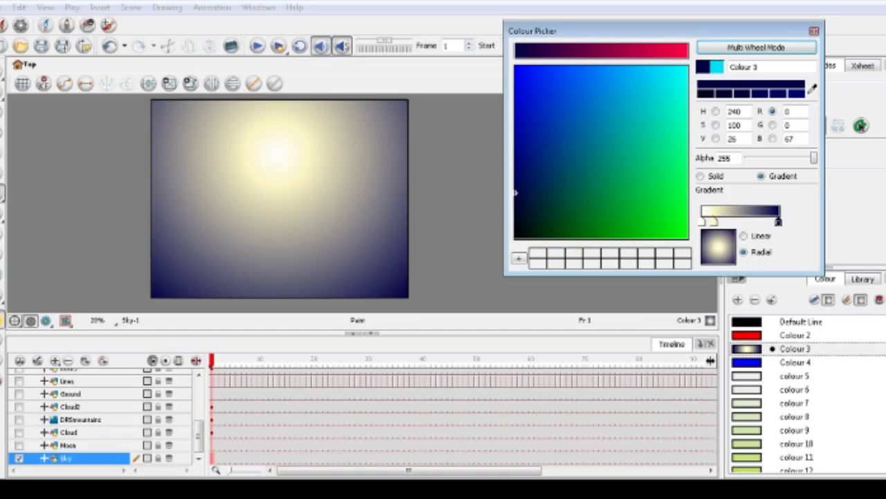
{"action": "left_click", "coordinate": [710, 222]}
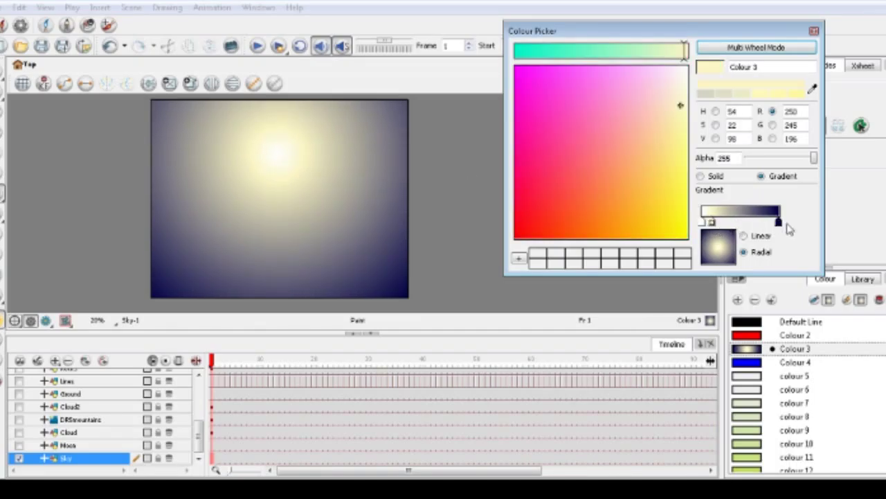
{"action": "left_click_drag", "start_coordinate": [778, 221], "coordinate": [736, 223]}
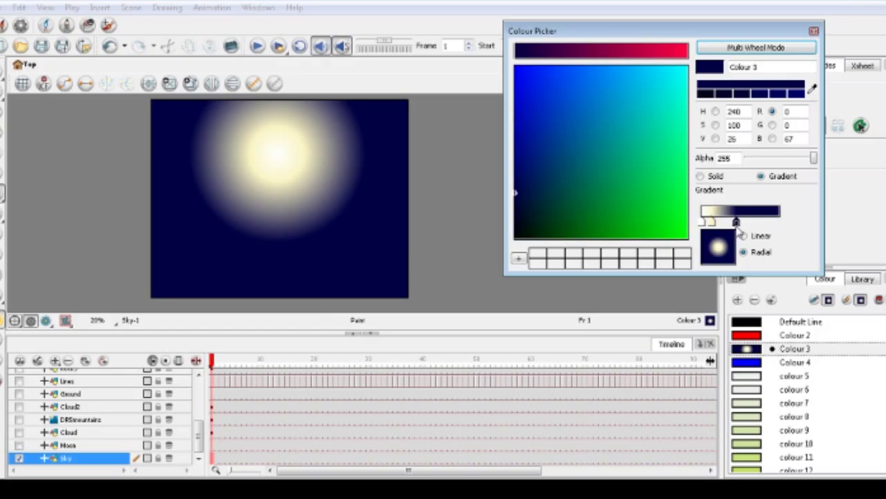
{"action": "left_click", "coordinate": [815, 31]}
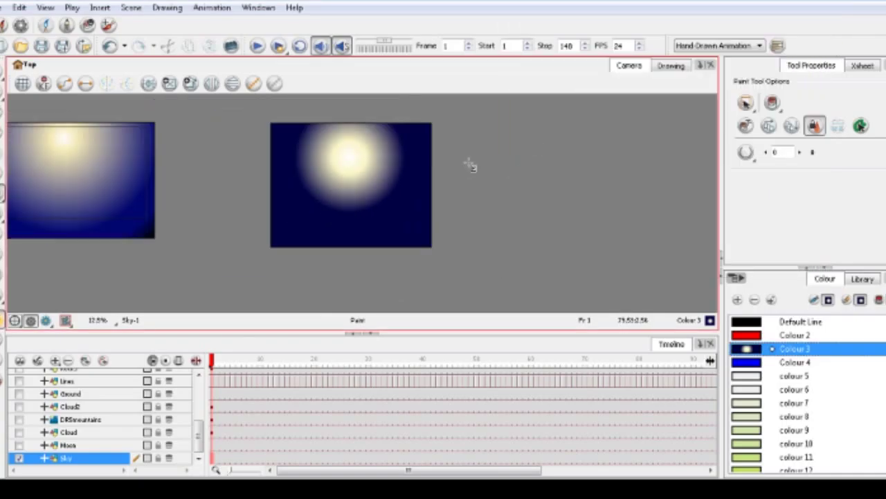
Draw an unfilled circle in Colour 4 blue with the Ellipse tool in the empty area beside the gradient rectangle
{"action": "scroll", "coordinate": [409, 157], "scroll_direction": "up", "scroll_amount": 1}
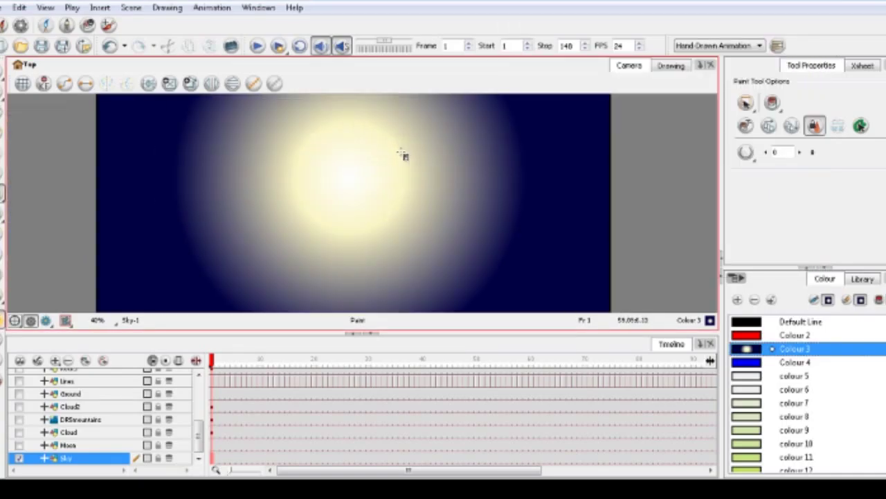
{"action": "scroll", "coordinate": [42, 219], "scroll_direction": "down", "scroll_amount": 1}
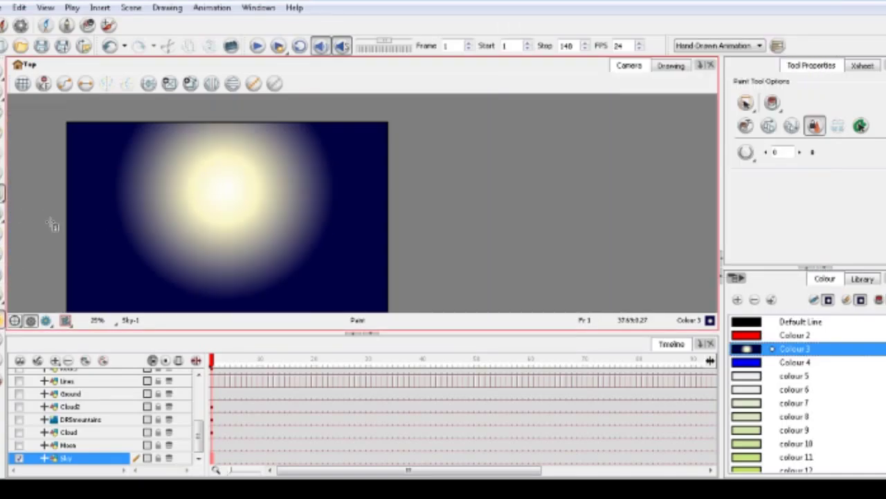
{"action": "left_click", "coordinate": [743, 362]}
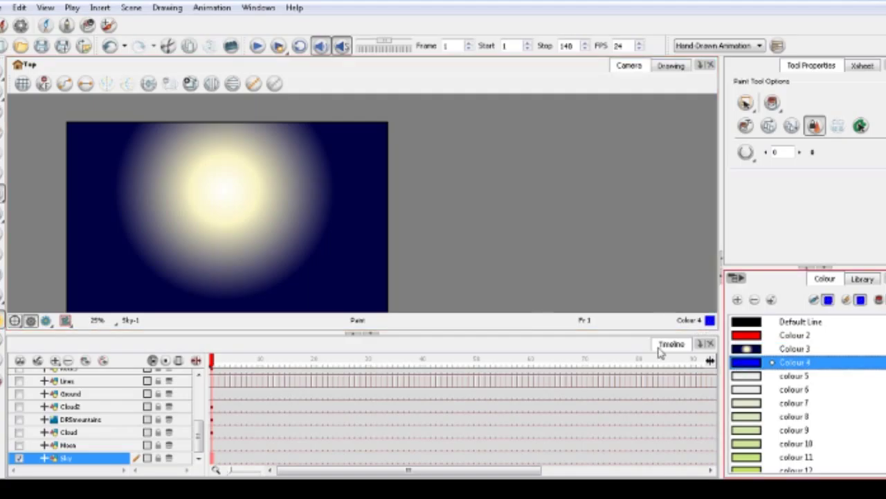
{"action": "left_click", "coordinate": [3, 218]}
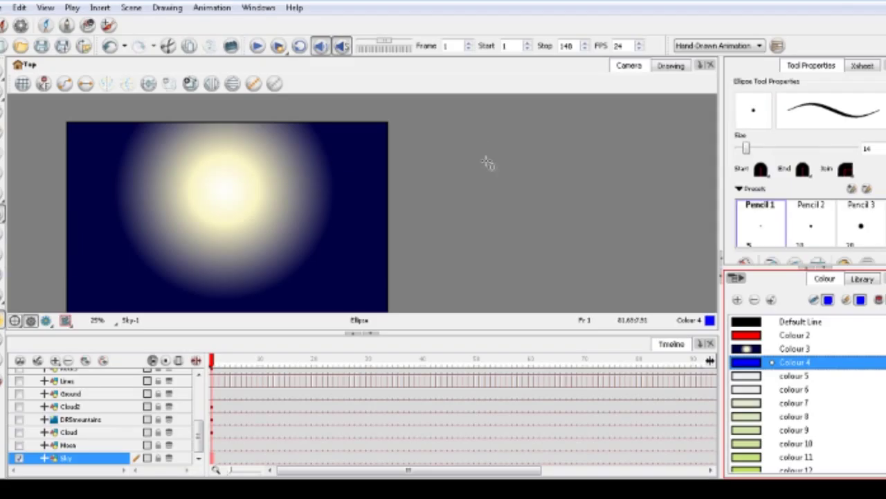
{"action": "left_click_drag", "start_coordinate": [483, 151], "coordinate": [590, 250]}
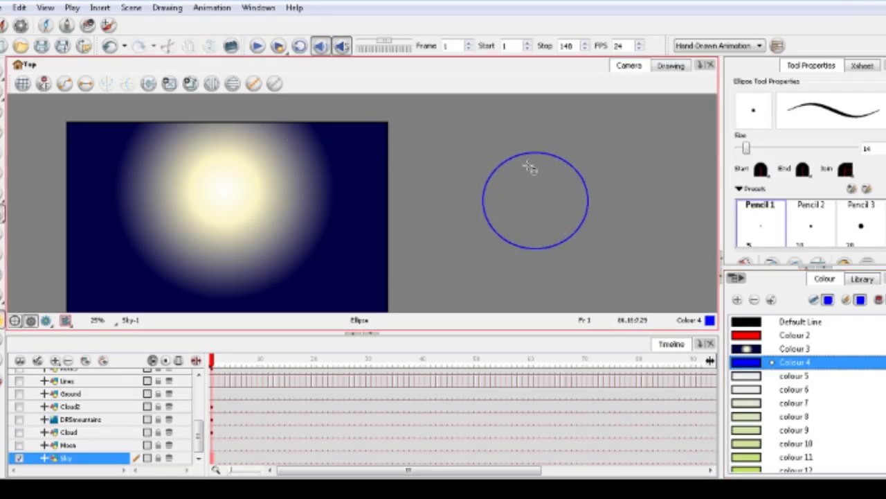
Scale the blue circle down to about two thirds and place it over the bright centre of the gradient
{"action": "scroll", "coordinate": [534, 158], "scroll_direction": "down", "scroll_amount": 1}
{"action": "scroll", "coordinate": [534, 158], "scroll_direction": "up", "scroll_amount": 2}
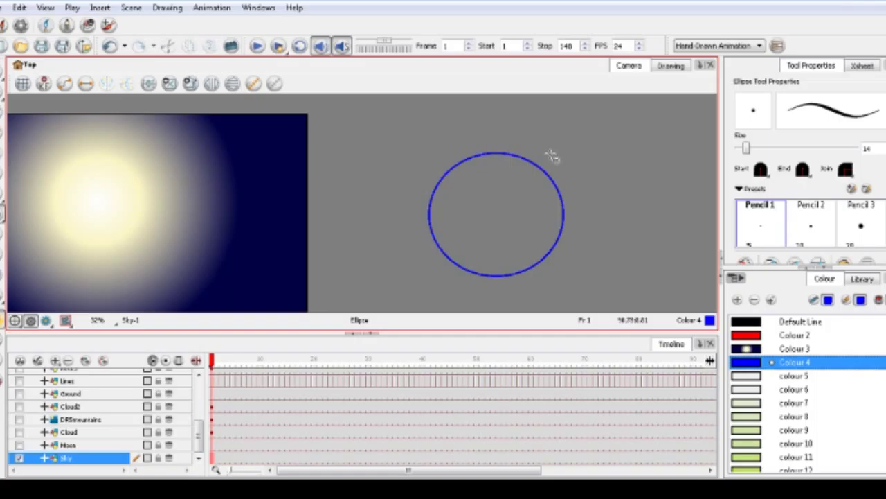
{"action": "left_click", "coordinate": [4, 85]}
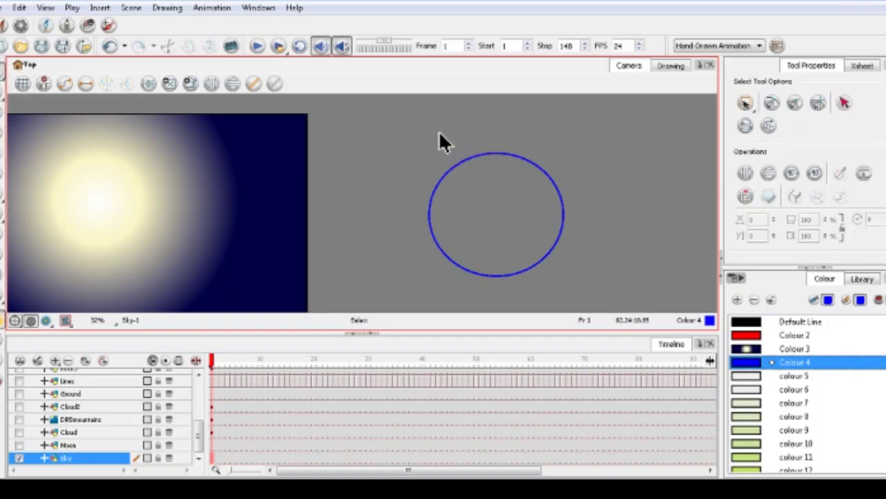
{"action": "left_click_drag", "start_coordinate": [439, 131], "coordinate": [473, 192]}
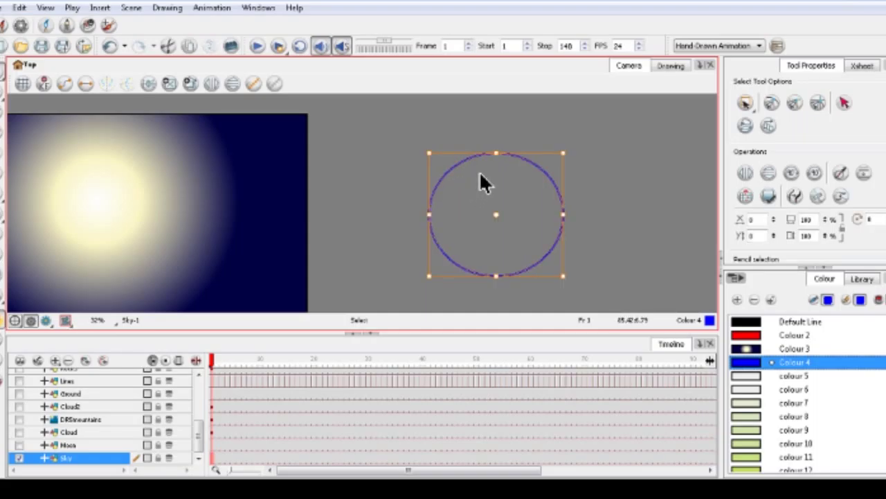
{"action": "scroll", "coordinate": [479, 171], "scroll_direction": "down", "scroll_amount": 1}
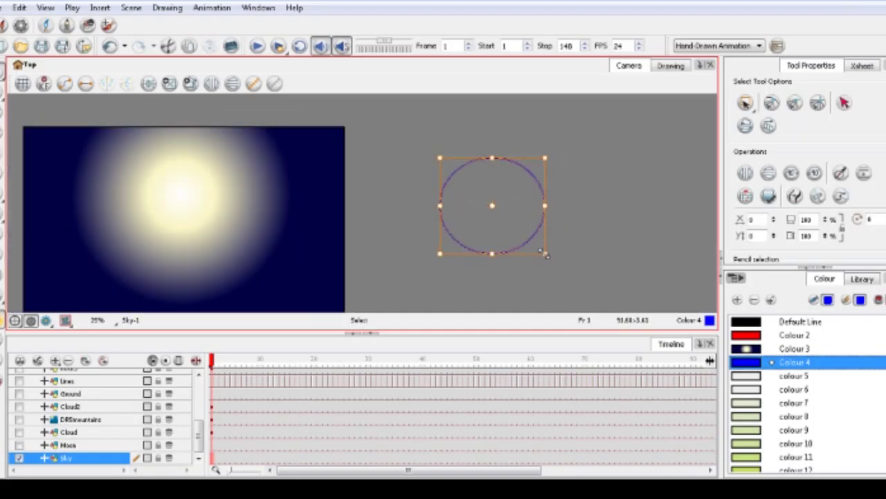
{"action": "left_click_drag", "start_coordinate": [546, 255], "coordinate": [509, 217]}
{"action": "mouse_move", "coordinate": [470, 197]}
{"action": "left_mouse_down"}
{"action": "mouse_move", "coordinate": [376, 186]}
{"action": "mouse_move", "coordinate": [174, 199]}
{"action": "left_mouse_up"}
{"action": "left_click_drag", "start_coordinate": [180, 164], "coordinate": [180, 155]}
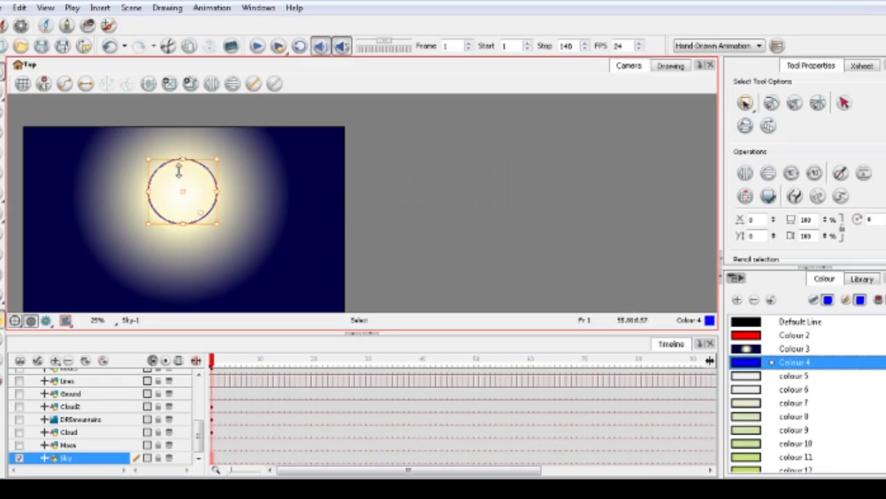
{"action": "scroll", "coordinate": [183, 230], "scroll_direction": "down", "scroll_amount": 1}
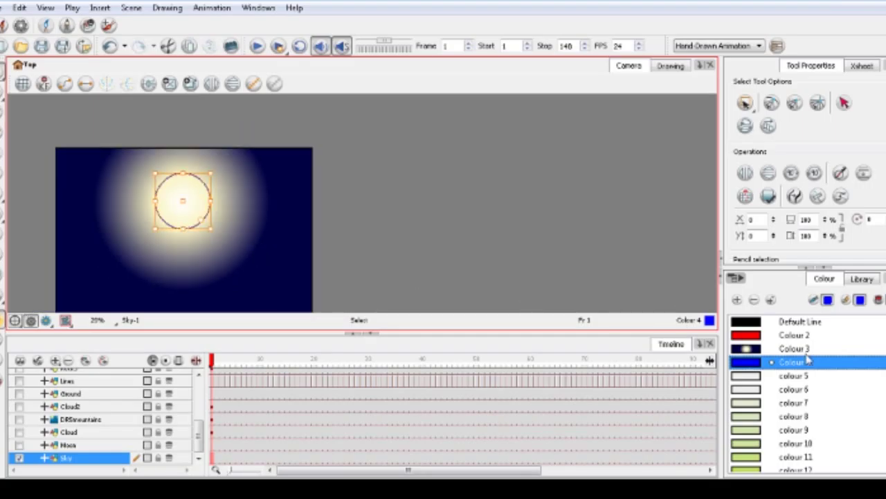
Change the Colour 4 swatch to a solid pale yellow with R 255, G 246, B 147
{"action": "double_click", "coordinate": [746, 367]}
{"action": "left_click_drag", "start_coordinate": [550, 101], "coordinate": [681, 114]}
{"action": "left_click", "coordinate": [685, 50]}
{"action": "scroll", "coordinate": [149, 211], "scroll_direction": "up", "scroll_amount": 3}
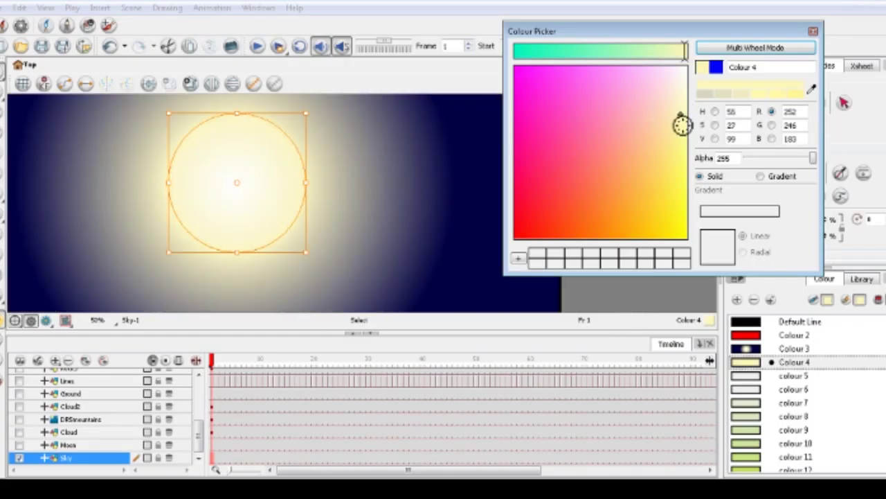
{"action": "left_click", "coordinate": [794, 95]}
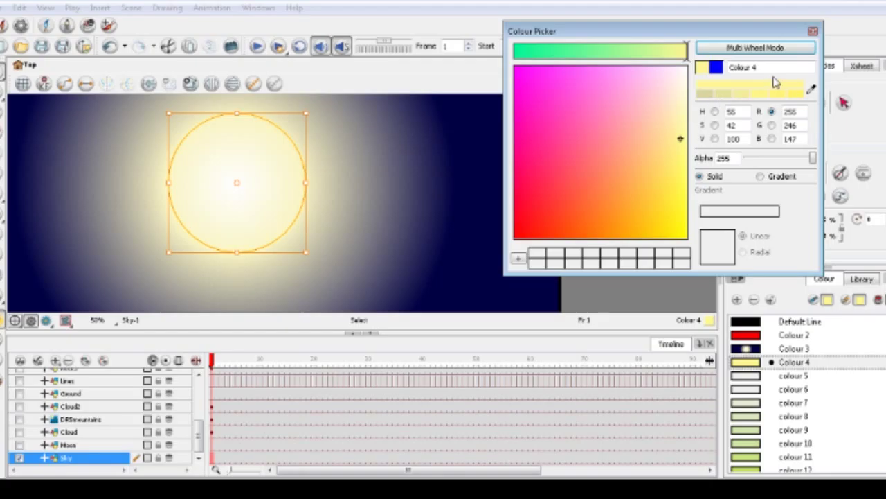
{"action": "left_click", "coordinate": [814, 32]}
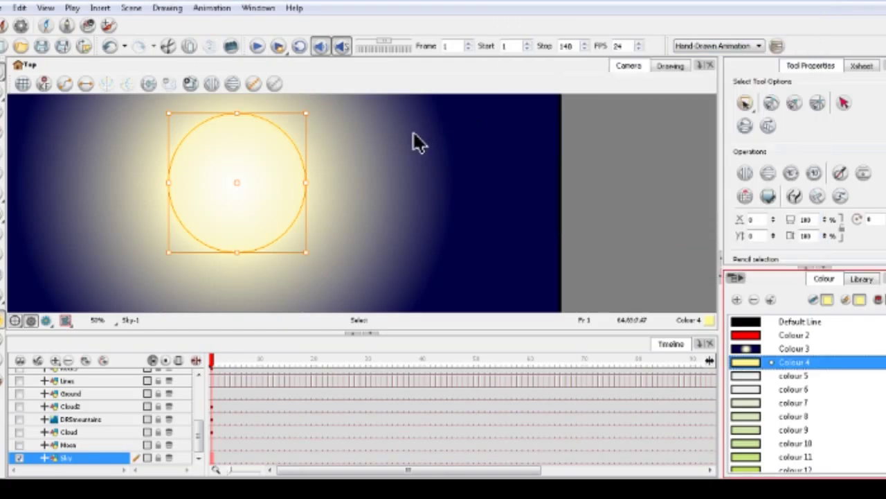
Draw three small crater circles in Colour 4 yellow inside the moon circle with the Ellipse tool
{"action": "left_click", "coordinate": [215, 183]}
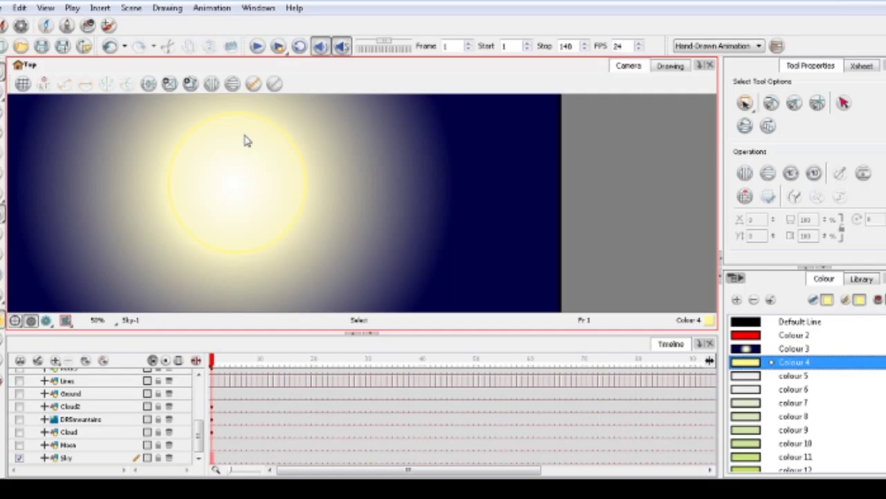
{"action": "key", "text": "alt+equal"}
{"action": "left_click_drag", "start_coordinate": [254, 143], "coordinate": [278, 173]}
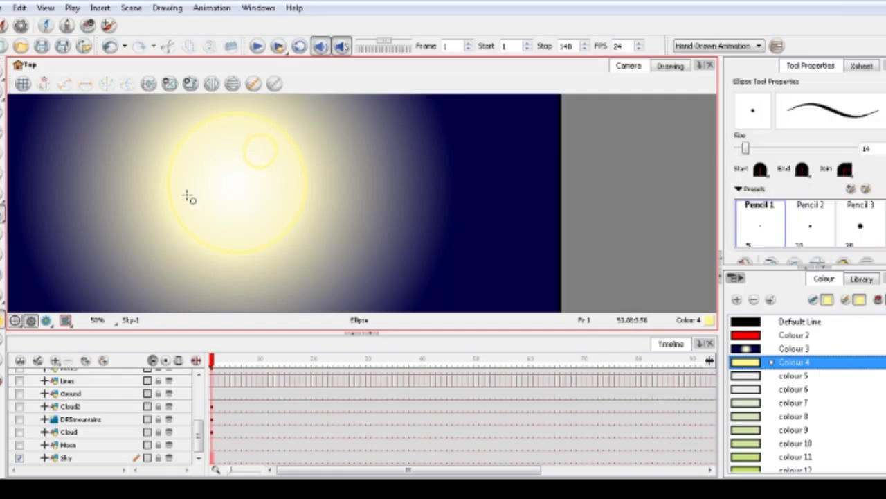
{"action": "left_click_drag", "start_coordinate": [189, 200], "coordinate": [223, 227]}
{"action": "left_click_drag", "start_coordinate": [253, 201], "coordinate": [269, 225]}
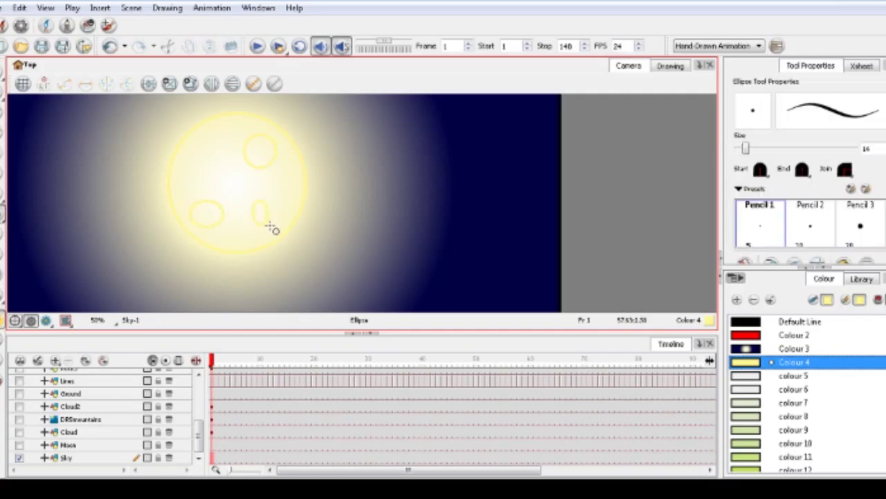
Show the Moon layer to compare its finished moon with the demonstration circles, and hide the layer again
{"action": "scroll", "coordinate": [242, 182], "scroll_direction": "down", "scroll_amount": 3}
{"action": "scroll", "coordinate": [328, 150], "scroll_direction": "up", "scroll_amount": 3}
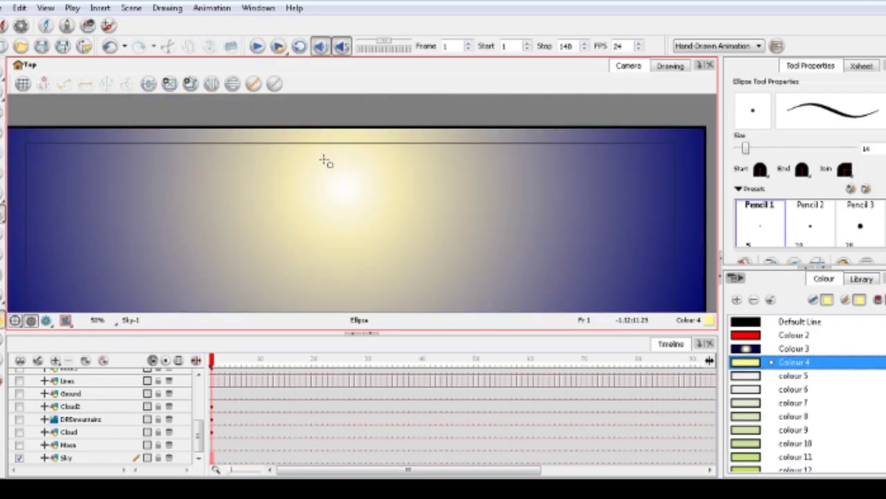
{"action": "scroll", "coordinate": [326, 161], "scroll_direction": "down", "scroll_amount": 1}
{"action": "left_click", "coordinate": [19, 445]}
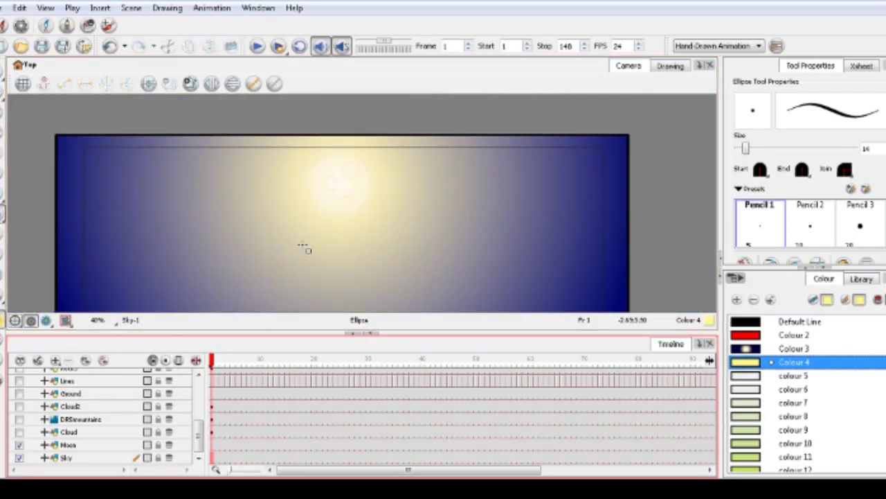
{"action": "scroll", "coordinate": [353, 171], "scroll_direction": "up", "scroll_amount": 3}
{"action": "scroll", "coordinate": [259, 178], "scroll_direction": "down", "scroll_amount": 4}
{"action": "scroll", "coordinate": [360, 187], "scroll_direction": "up", "scroll_amount": 3}
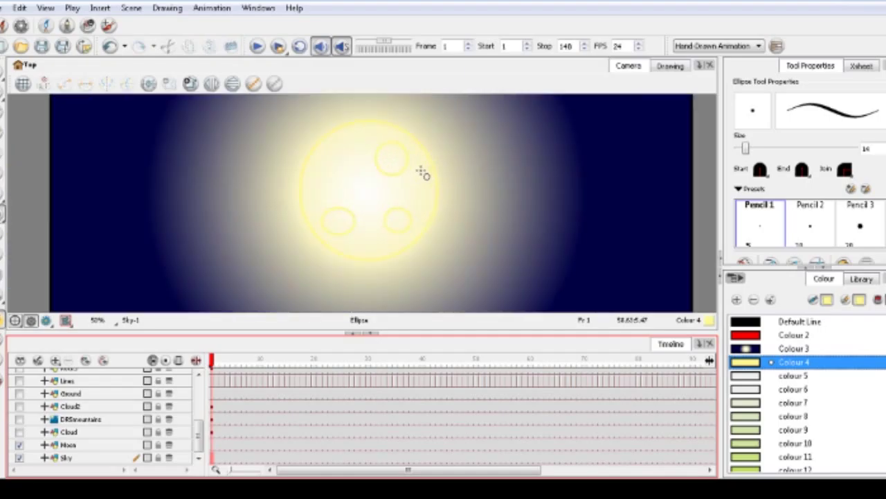
{"action": "scroll", "coordinate": [422, 172], "scroll_direction": "up", "scroll_amount": 1}
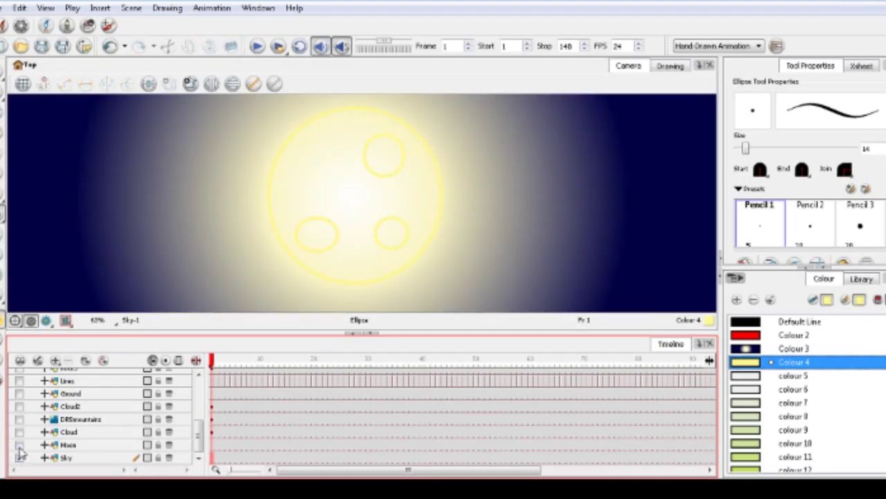
{"action": "left_click", "coordinate": [19, 457]}
{"action": "scroll", "coordinate": [296, 195], "scroll_direction": "down", "scroll_amount": 2}
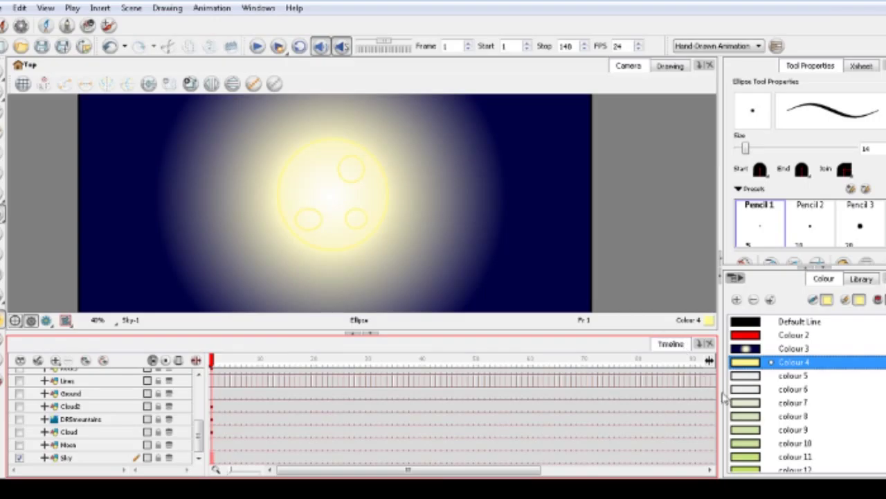
Try filling the moon circle and its three craters with colour 5 using the Paint tool
{"action": "left_click", "coordinate": [745, 376]}
{"action": "key", "text": "alt+i"}
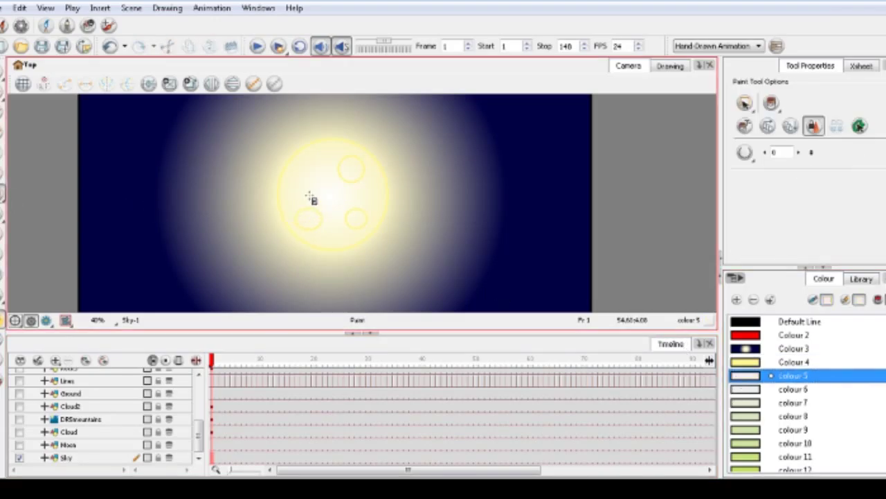
{"action": "scroll", "coordinate": [311, 207], "scroll_direction": "up", "scroll_amount": 3}
{"action": "left_click", "coordinate": [304, 235]}
{"action": "left_click", "coordinate": [404, 241]}
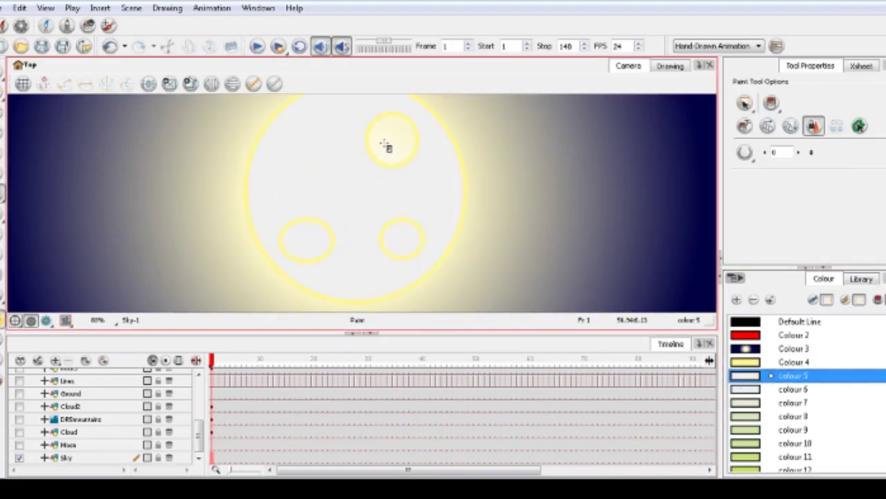
{"action": "left_click", "coordinate": [396, 152]}
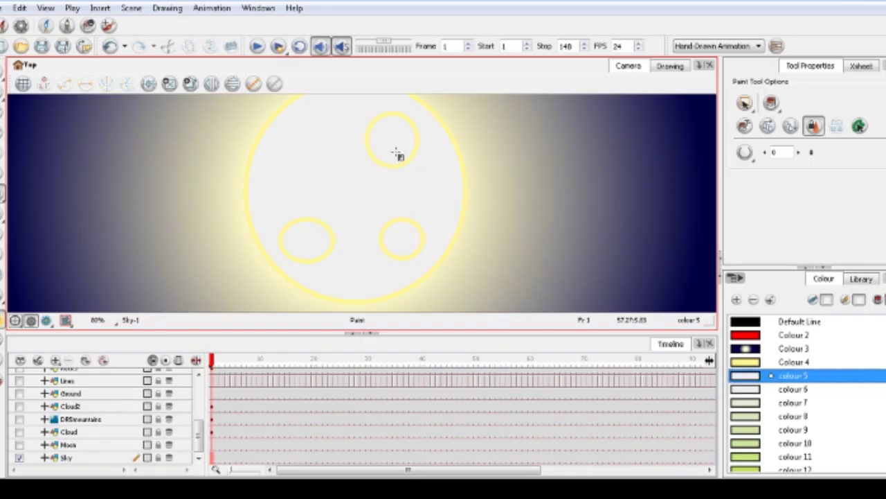
Undo the colour 5 fills on the moon circle and its three craters
{"action": "key", "text": "ctrl+z"}
{"action": "key", "text": "ctrl+z"}
{"action": "key", "text": "ctrl+z"}
{"action": "key", "text": "alt+s"}
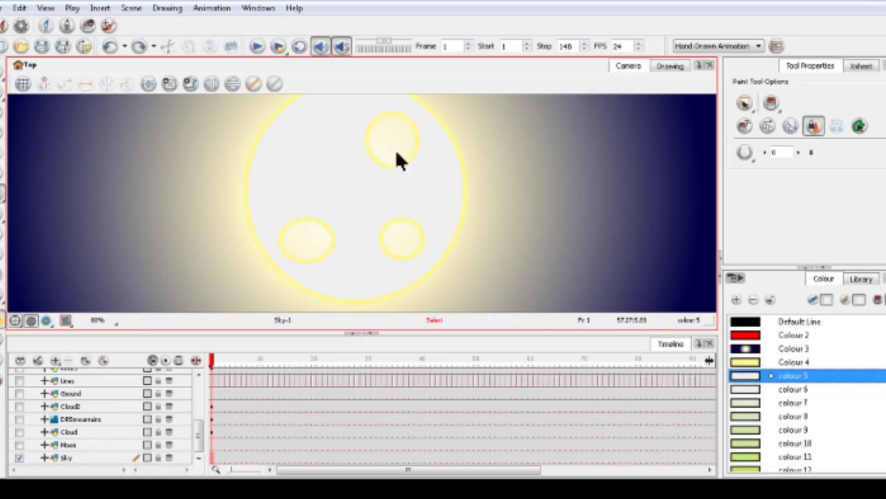
{"action": "key", "text": "ctrl+z"}
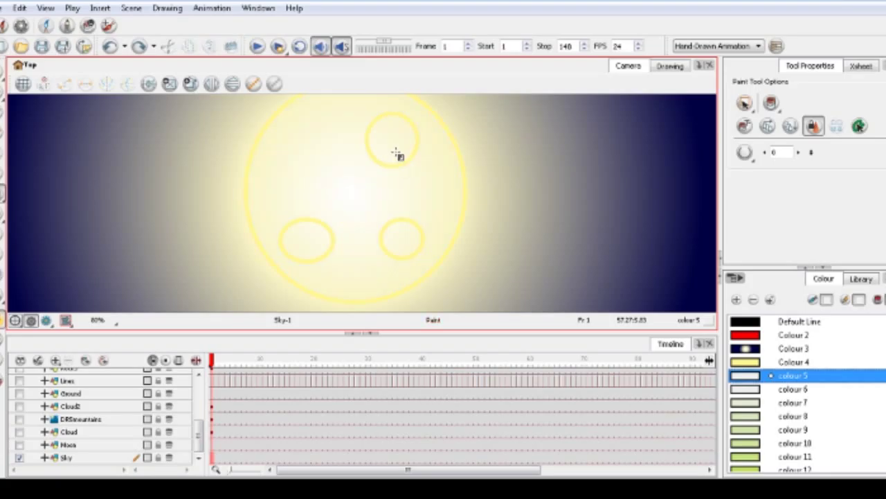
Show the Moon layer and compare the finished moon and sky with the demonstration version beside them
{"action": "left_click_drag", "start_coordinate": [396, 154], "coordinate": [138, 154]}
{"action": "left_click", "coordinate": [19, 444]}
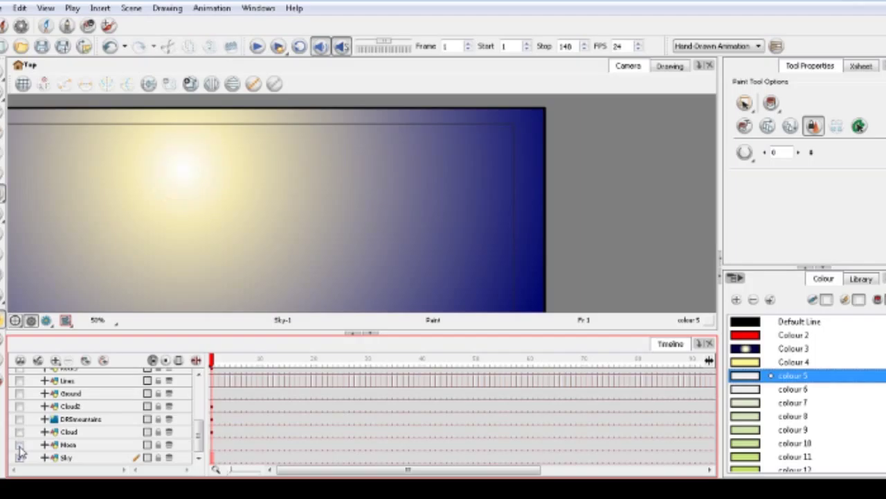
{"action": "left_click", "coordinate": [19, 457]}
{"action": "scroll", "coordinate": [299, 131], "scroll_direction": "down", "scroll_amount": 3}
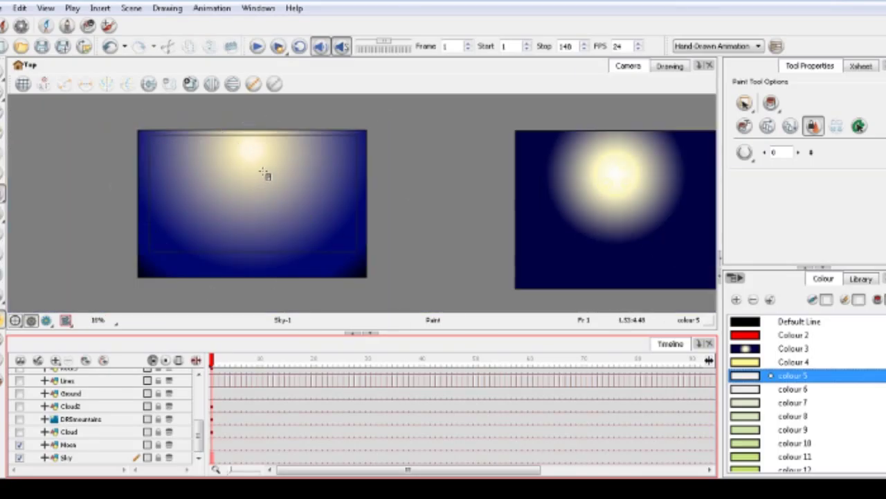
{"action": "scroll", "coordinate": [230, 181], "scroll_direction": "down", "scroll_amount": 2}
{"action": "scroll", "coordinate": [416, 180], "scroll_direction": "up", "scroll_amount": 4}
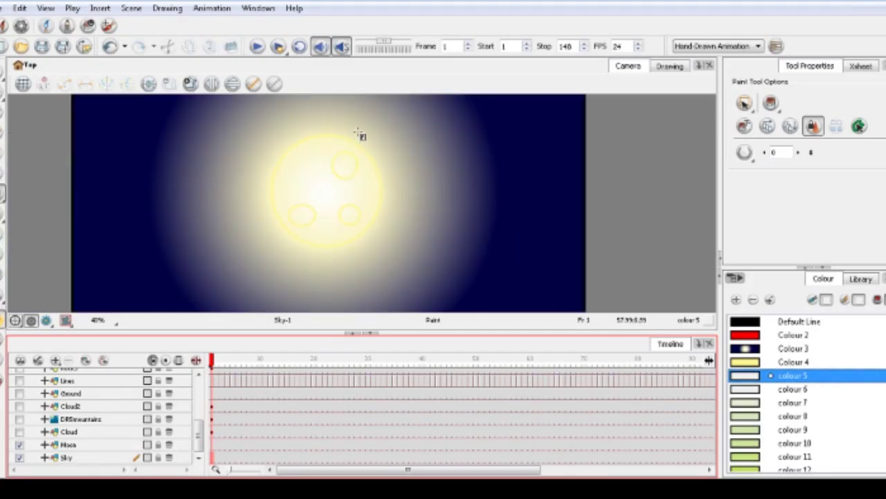
{"action": "scroll", "coordinate": [359, 134], "scroll_direction": "down", "scroll_amount": 2}
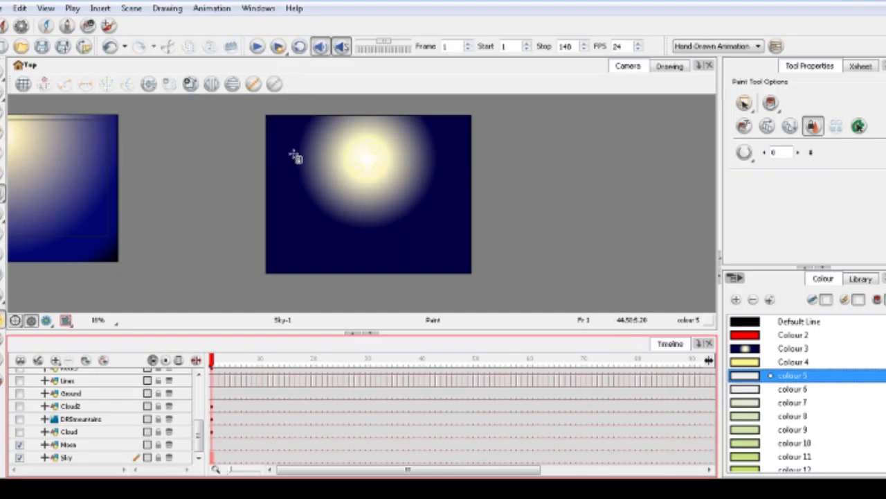
Remove the whole demonstration drawing, including gradient rectangle, moon circle and craters, from the Sky layer
{"action": "scroll", "coordinate": [308, 199], "scroll_direction": "down", "scroll_amount": 1}
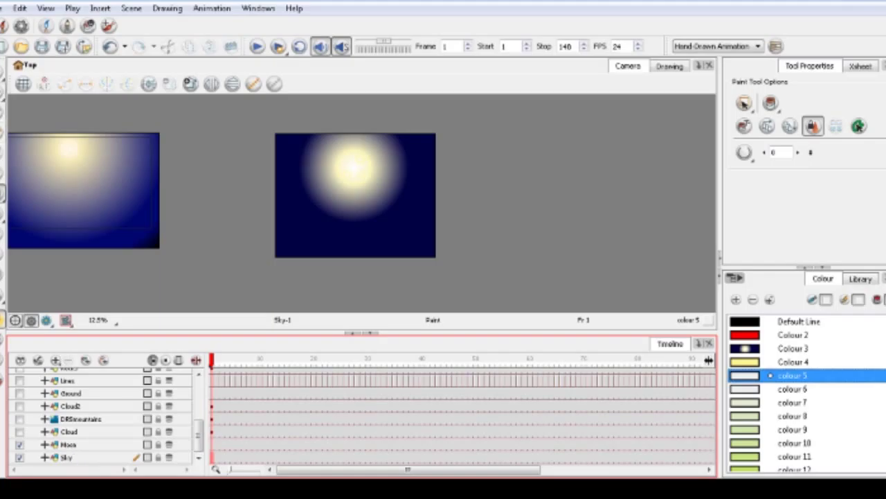
{"action": "key", "text": "alt+s"}
{"action": "left_click_drag", "start_coordinate": [507, 281], "coordinate": [262, 97]}
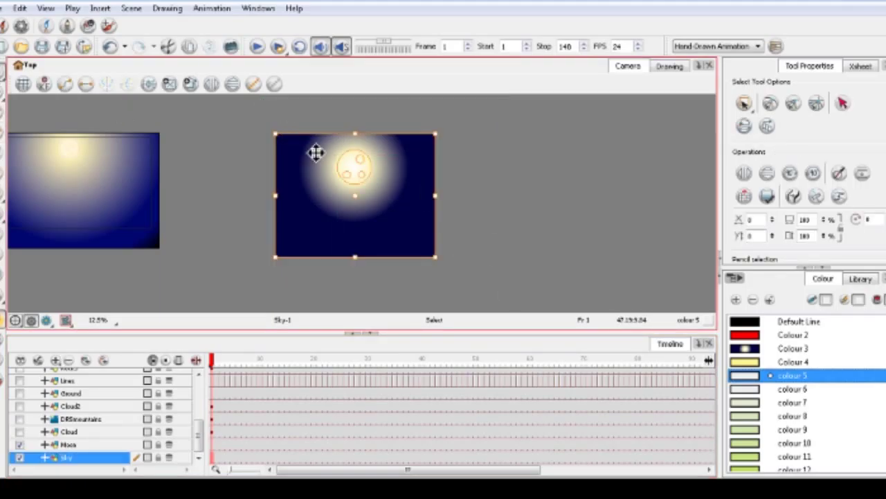
{"action": "right_click", "coordinate": [312, 149]}
{"action": "left_click", "coordinate": [344, 212]}
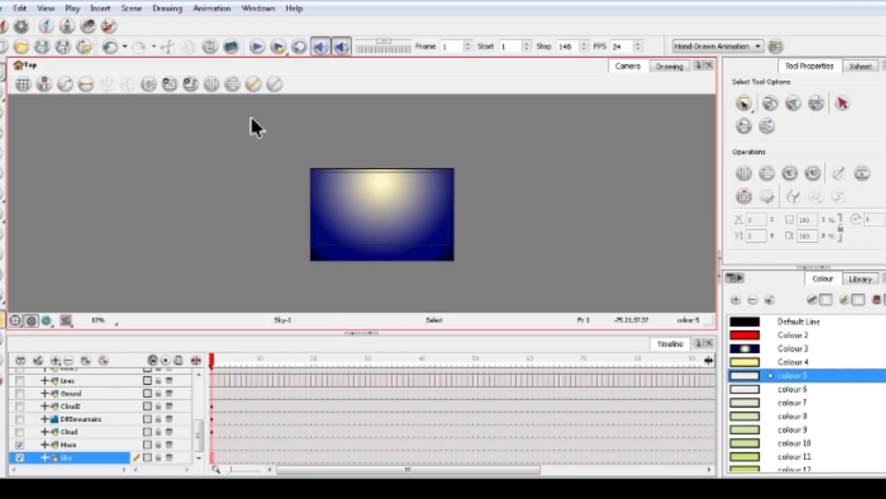
{"action": "key", "text": "2"}
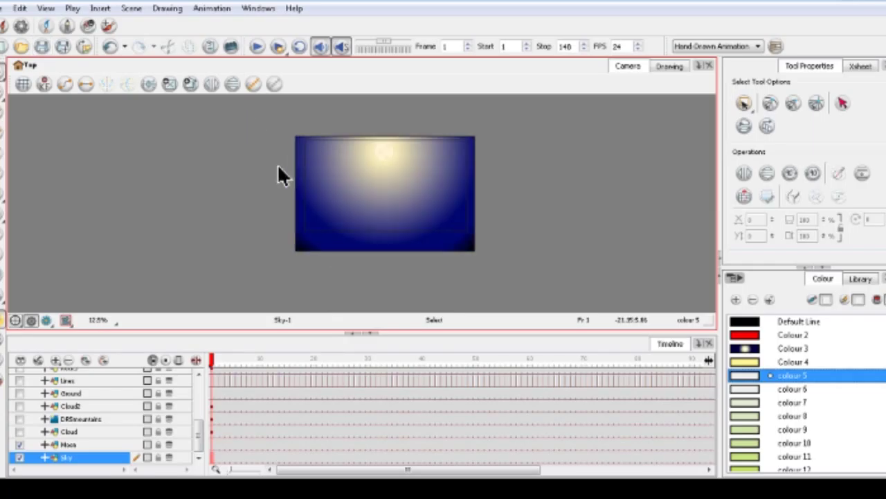
Show the Cloud and Cloud2 layers and hide the Moon and Sky layers
{"action": "left_click", "coordinate": [20, 432]}
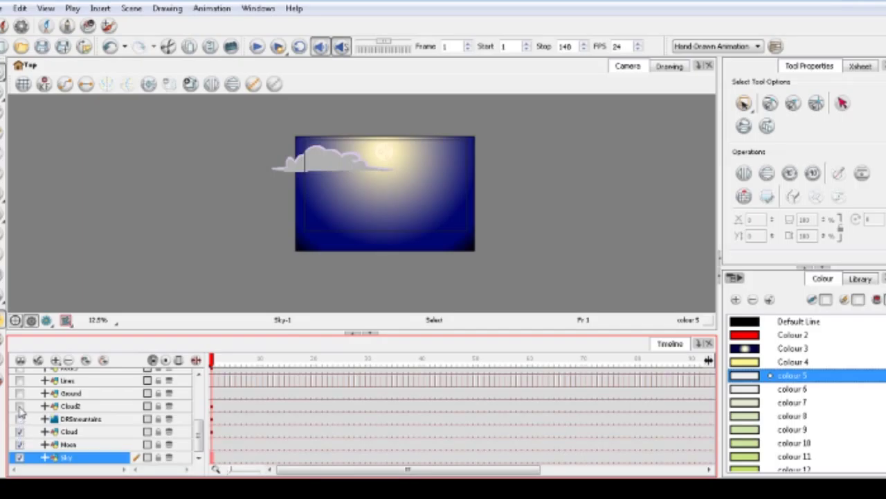
{"action": "left_click", "coordinate": [20, 406]}
{"action": "scroll", "coordinate": [383, 142], "scroll_direction": "up", "scroll_amount": 3}
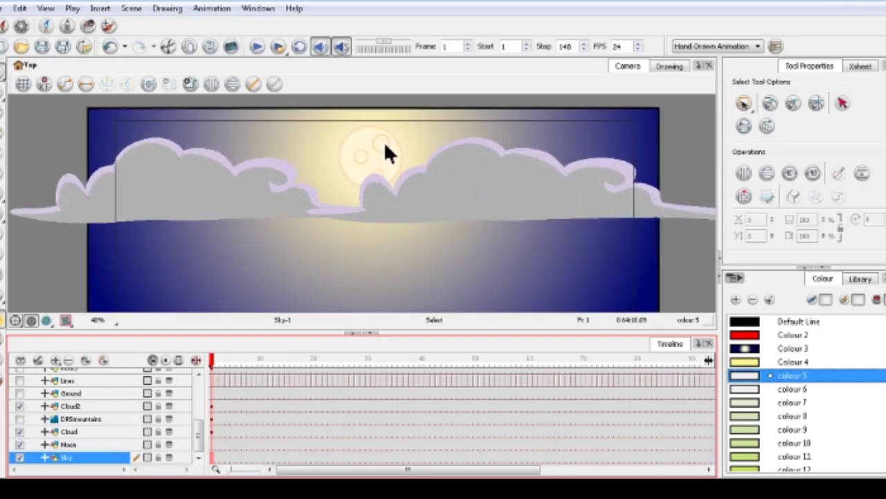
{"action": "left_click", "coordinate": [19, 444]}
{"action": "left_click", "coordinate": [20, 457]}
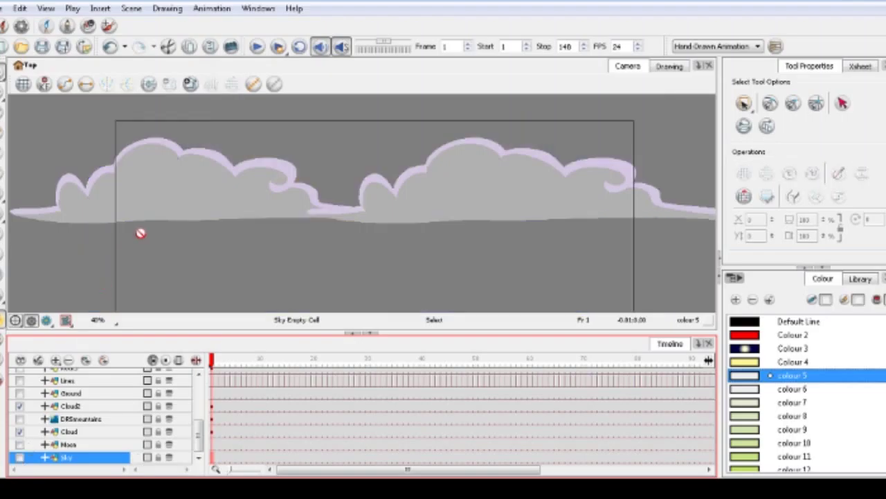
{"action": "scroll", "coordinate": [211, 186], "scroll_direction": "down", "scroll_amount": 2}
{"action": "scroll", "coordinate": [446, 190], "scroll_direction": "up", "scroll_amount": 2}
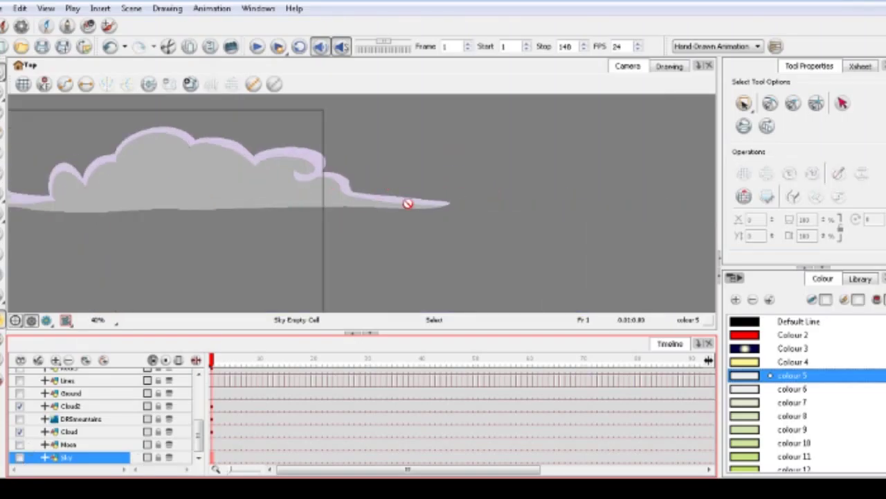
Brush a closed, puffy cloud outline in colour 8 on frame 2 of the Cloud layer, beside the existing clouds, and fill it with colour 8
{"action": "left_click", "coordinate": [215, 431]}
{"action": "scroll", "coordinate": [170, 211], "scroll_direction": "down", "scroll_amount": 3}
{"action": "scroll", "coordinate": [6, 149], "scroll_direction": "up", "scroll_amount": 1}
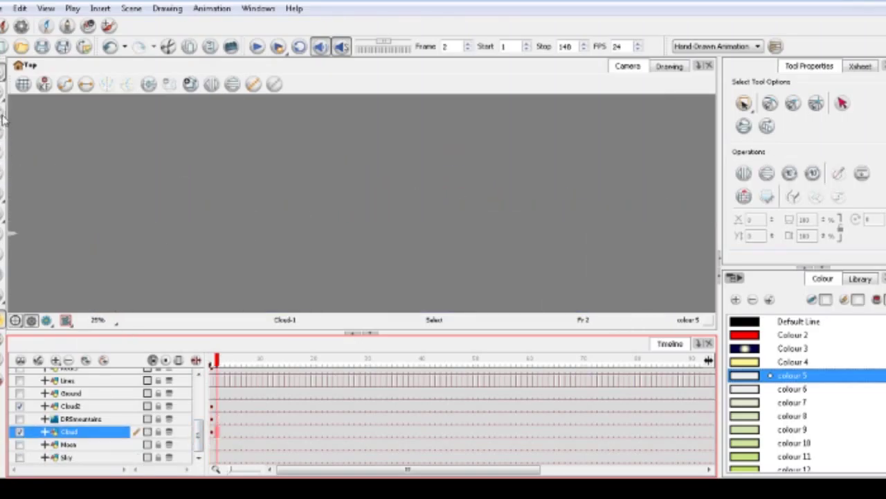
{"action": "key", "text": "alt+b"}
{"action": "scroll", "coordinate": [739, 394], "scroll_direction": "down", "scroll_amount": 20}
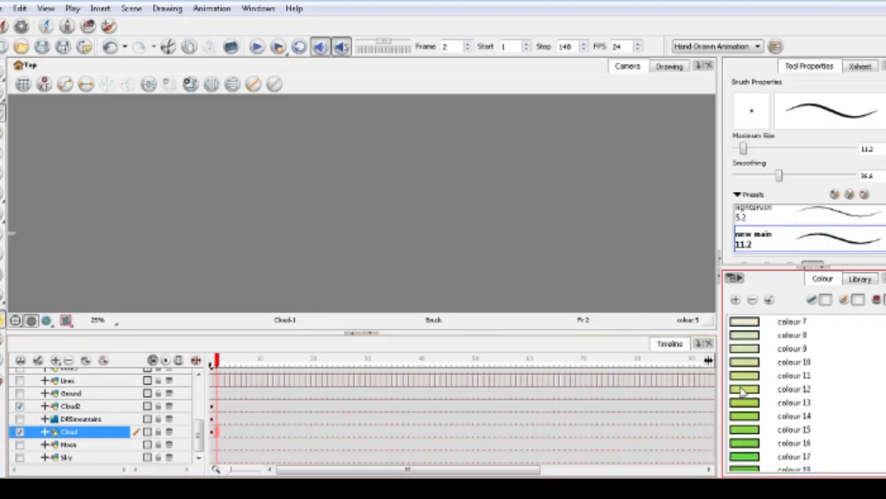
{"action": "scroll", "coordinate": [745, 416], "scroll_direction": "up", "scroll_amount": 20}
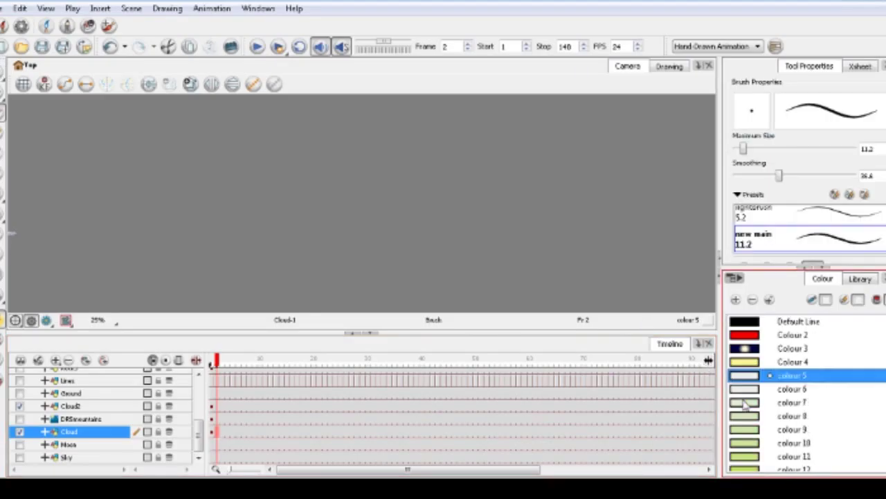
{"action": "left_click", "coordinate": [746, 417]}
{"action": "scroll", "coordinate": [408, 204], "scroll_direction": "down", "scroll_amount": 1}
{"action": "scroll", "coordinate": [391, 184], "scroll_direction": "up", "scroll_amount": 2}
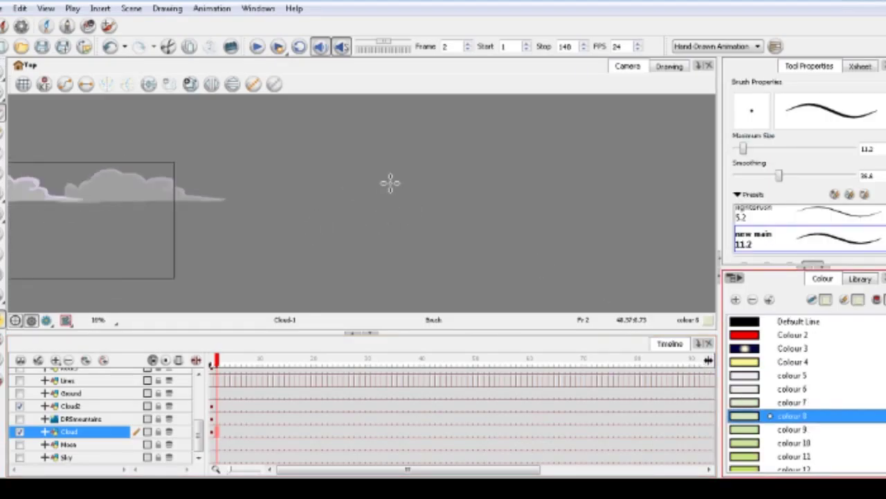
{"action": "mouse_move", "coordinate": [331, 254]}
{"action": "left_mouse_down"}
{"action": "mouse_move", "coordinate": [402, 172]}
{"action": "mouse_move", "coordinate": [437, 179]}
{"action": "mouse_move", "coordinate": [442, 211]}
{"action": "mouse_move", "coordinate": [494, 191]}
{"action": "mouse_move", "coordinate": [520, 217]}
{"action": "mouse_move", "coordinate": [502, 238]}
{"action": "mouse_move", "coordinate": [537, 246]}
{"action": "mouse_move", "coordinate": [534, 264]}
{"action": "mouse_move", "coordinate": [525, 267]}
{"action": "mouse_move", "coordinate": [542, 273]}
{"action": "mouse_move", "coordinate": [466, 287]}
{"action": "mouse_move", "coordinate": [322, 282]}
{"action": "mouse_move", "coordinate": [330, 258]}
{"action": "left_mouse_up"}
{"action": "scroll", "coordinate": [301, 239], "scroll_direction": "down", "scroll_amount": 5}
{"action": "scroll", "coordinate": [327, 222], "scroll_direction": "up", "scroll_amount": 5}
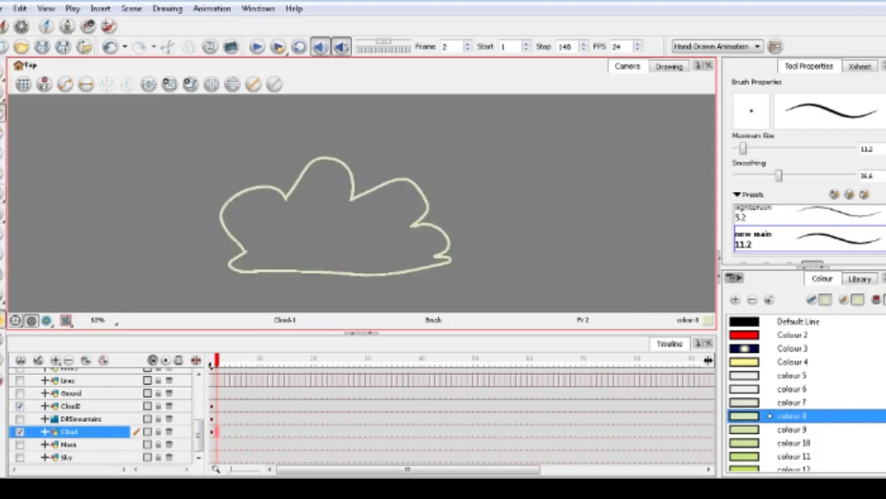
{"action": "left_click", "coordinate": [3, 195]}
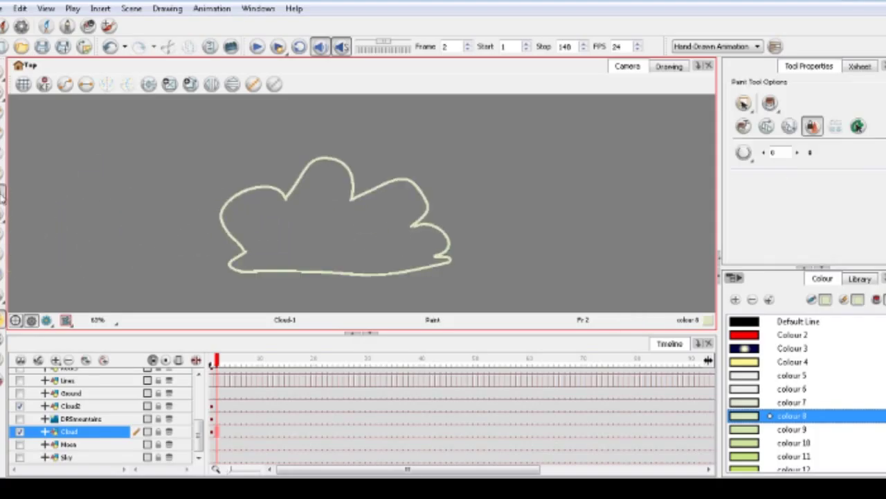
{"action": "left_click", "coordinate": [322, 225]}
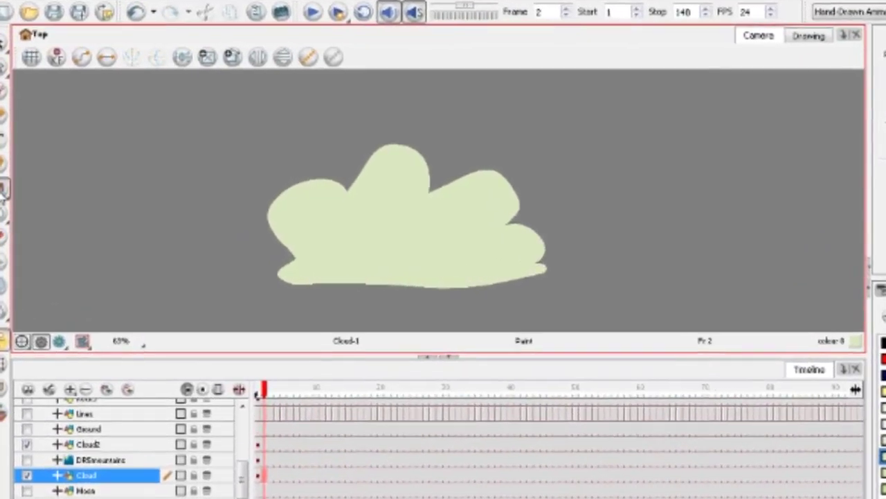
Draw an invisible line across the cloud's lower-left tip with the Stroke tool and turn on the display of strokes
{"action": "left_click", "coordinate": [2, 195]}
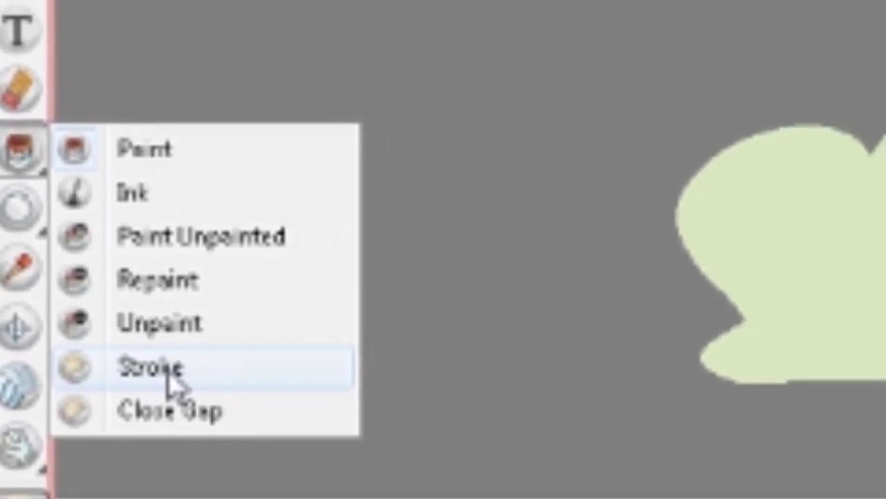
{"action": "left_click", "coordinate": [166, 377]}
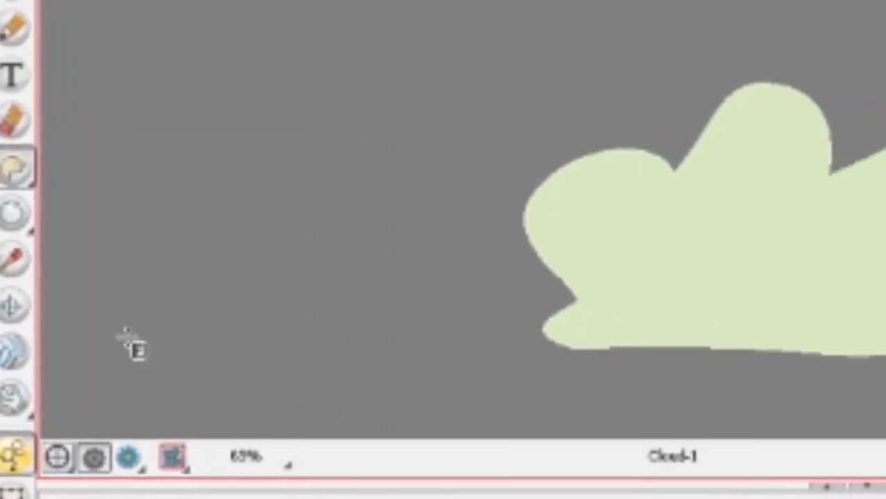
{"action": "scroll", "coordinate": [665, 343], "scroll_direction": "up", "scroll_amount": 3}
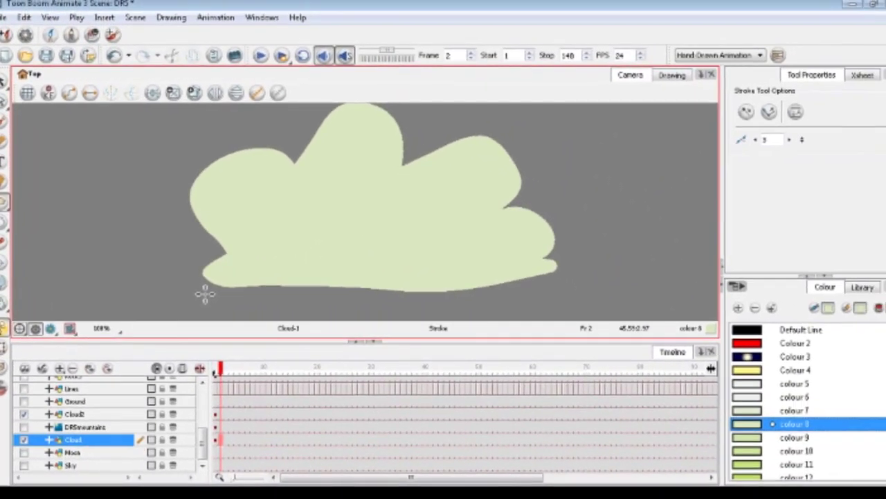
{"action": "left_click_drag", "start_coordinate": [203, 287], "coordinate": [257, 254]}
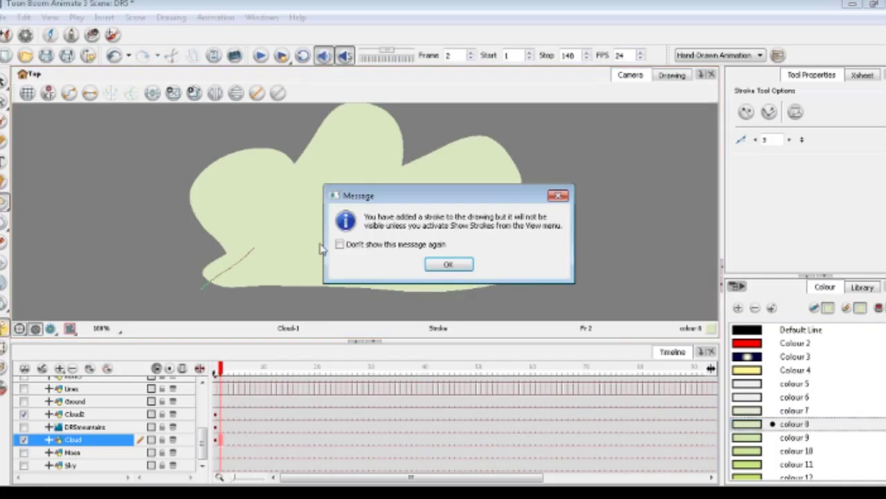
{"action": "left_click", "coordinate": [448, 265]}
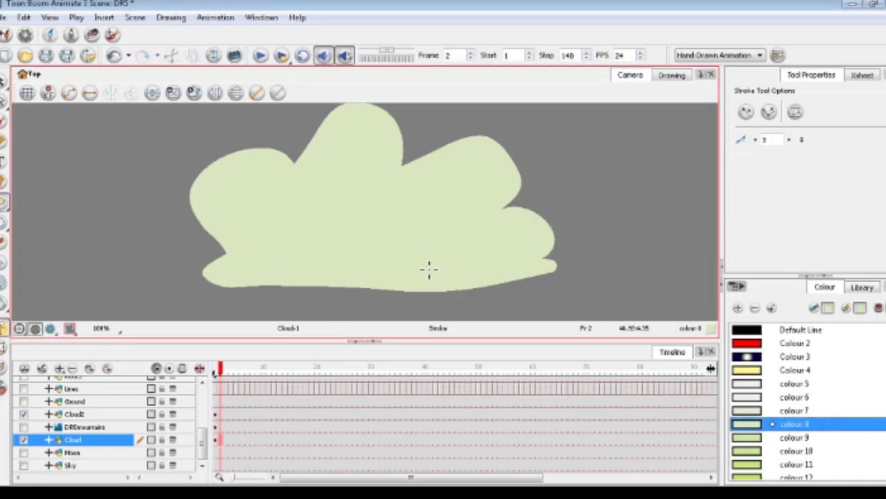
{"action": "key", "text": "k"}
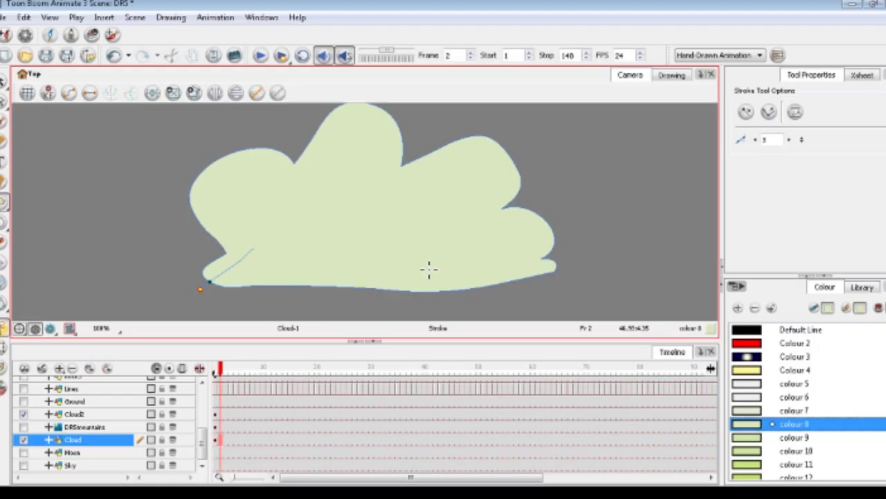
Continue the Stroke lines just inside the cloud's puffy upper contour, crossing them at each lobe and ending past the lower-right tip
{"action": "scroll", "coordinate": [236, 255], "scroll_direction": "up", "scroll_amount": 2}
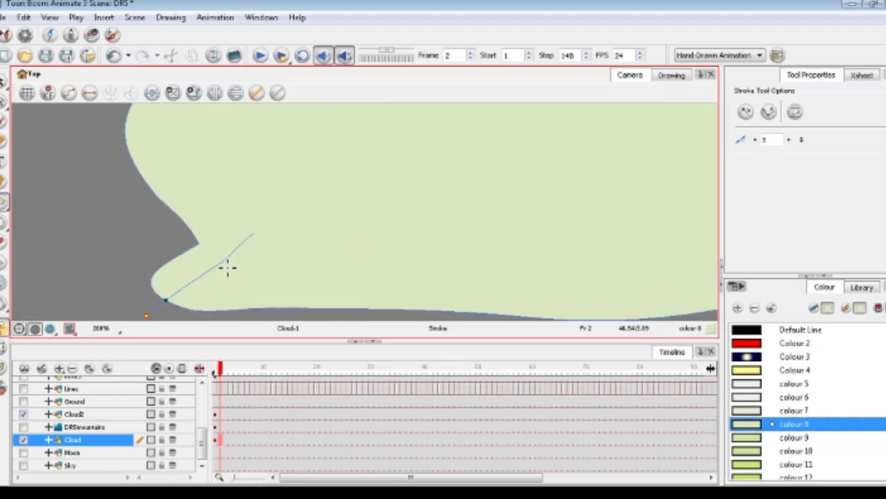
{"action": "scroll", "coordinate": [228, 269], "scroll_direction": "down", "scroll_amount": 3}
{"action": "scroll", "coordinate": [230, 275], "scroll_direction": "up", "scroll_amount": 1}
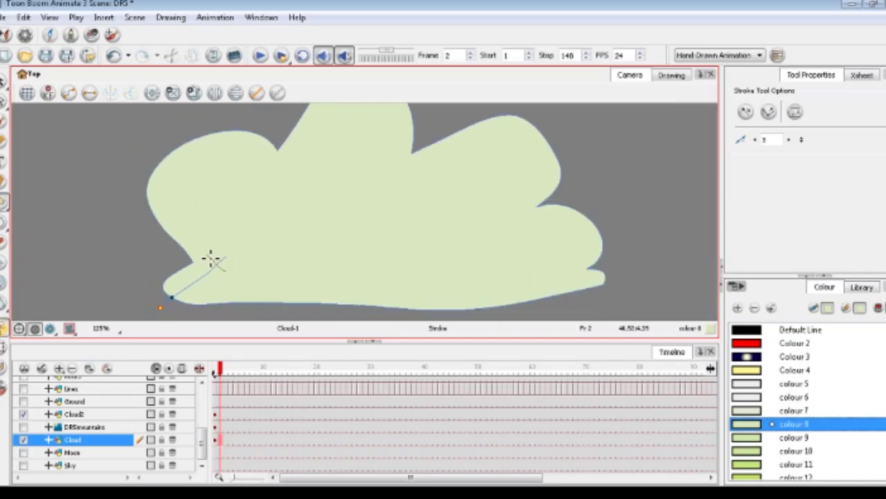
{"action": "scroll", "coordinate": [280, 173], "scroll_direction": "down", "scroll_amount": 1}
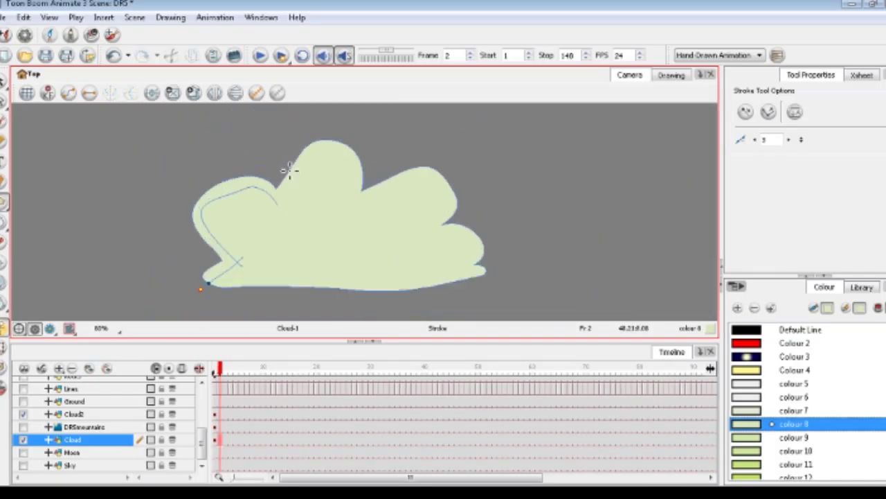
{"action": "scroll", "coordinate": [293, 173], "scroll_direction": "up", "scroll_amount": 1}
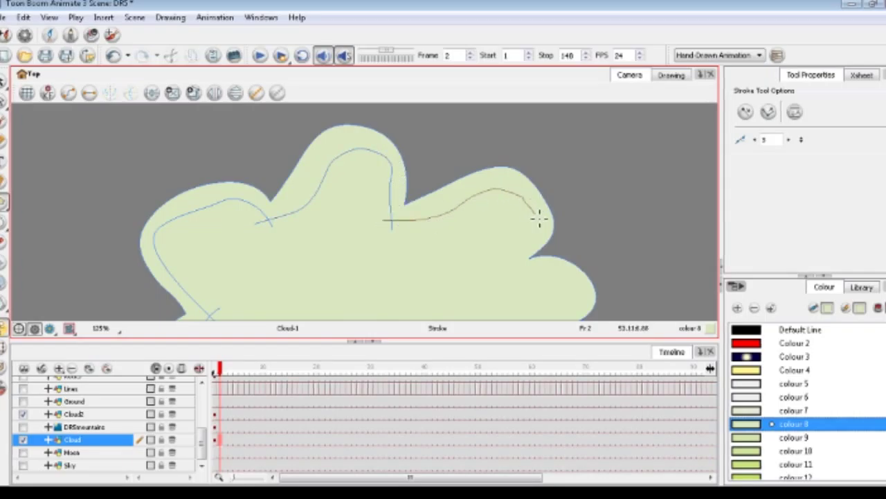
{"action": "scroll", "coordinate": [488, 238], "scroll_direction": "down", "scroll_amount": 1}
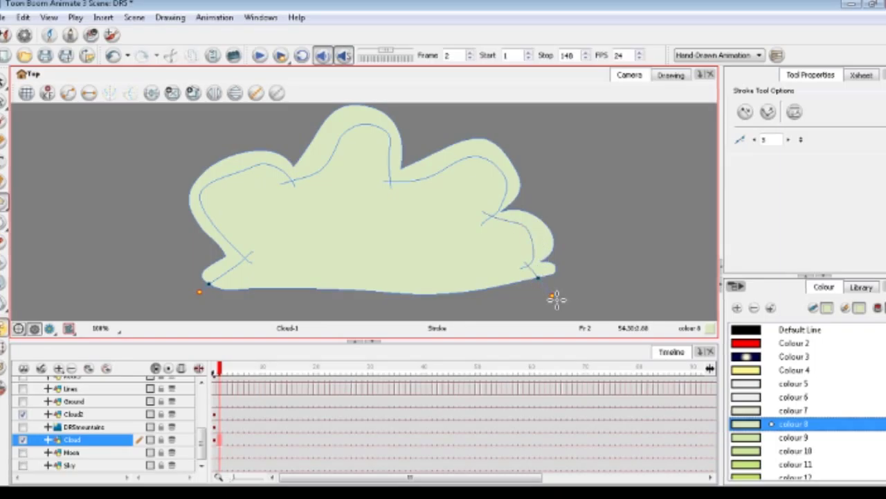
Paint the cloud's inner area below the stroke lines, including the sliver along its base, with colour 9
{"action": "left_click", "coordinate": [737, 443]}
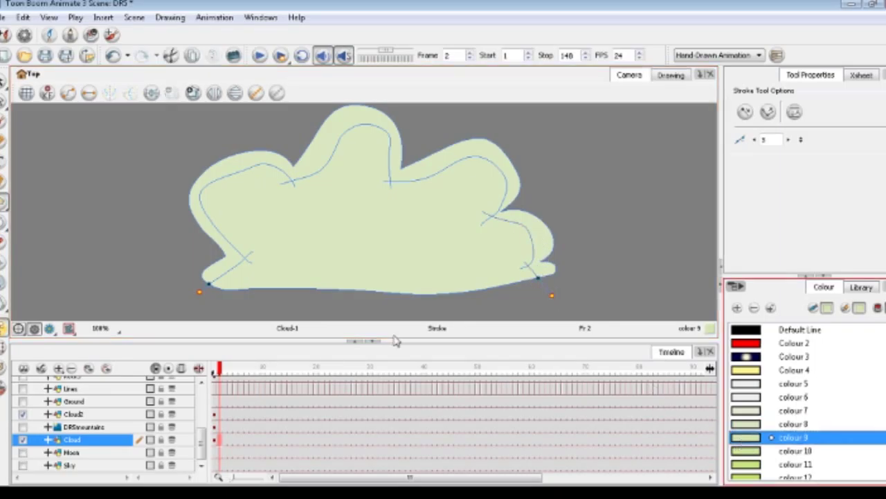
{"action": "left_click_drag", "start_coordinate": [3, 202], "coordinate": [31, 202]}
{"action": "left_click", "coordinate": [31, 202]}
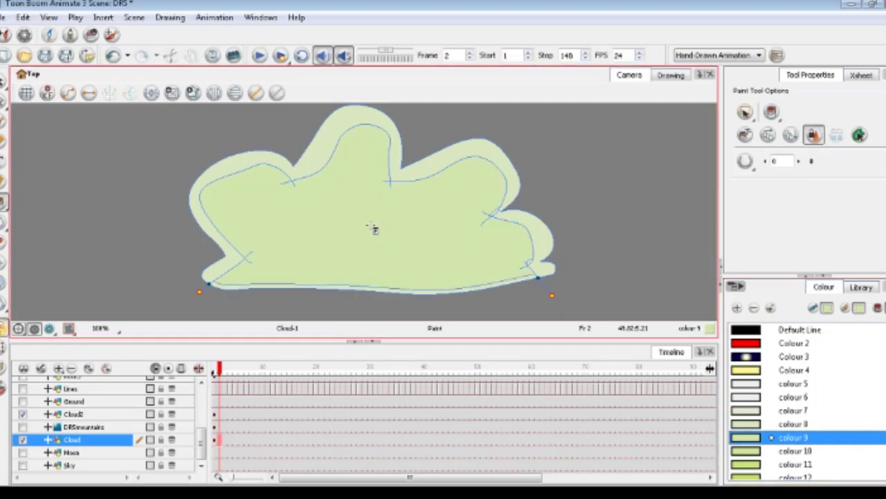
{"action": "scroll", "coordinate": [421, 308], "scroll_direction": "up", "scroll_amount": 1}
{"action": "left_click", "coordinate": [486, 275]}
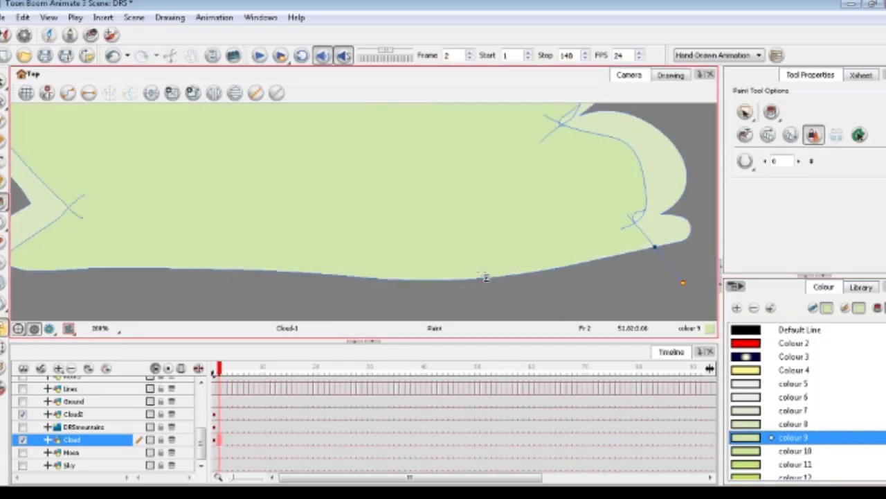
Paint the small loop at the stroke crossing near the cloud's lower-right tip with colour 9
{"action": "scroll", "coordinate": [451, 264], "scroll_direction": "down", "scroll_amount": 2}
{"action": "scroll", "coordinate": [557, 240], "scroll_direction": "up", "scroll_amount": 2}
{"action": "scroll", "coordinate": [450, 244], "scroll_direction": "up", "scroll_amount": 1}
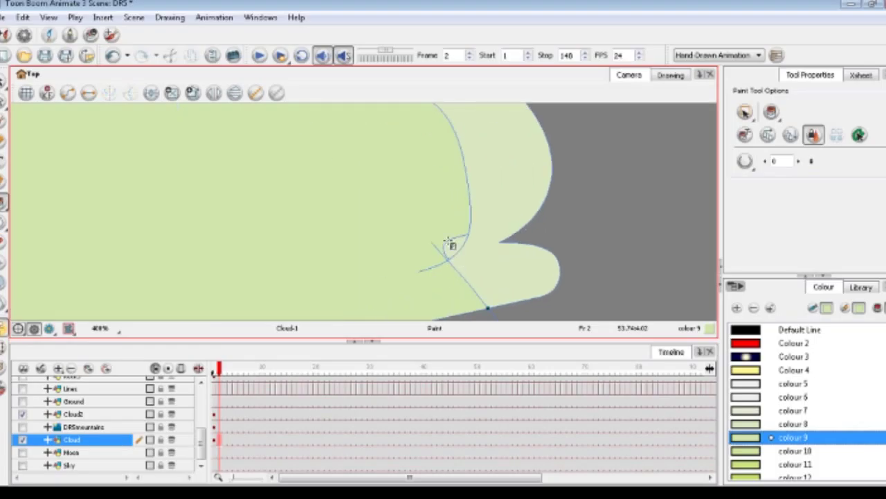
{"action": "scroll", "coordinate": [450, 247], "scroll_direction": "up", "scroll_amount": 1}
{"action": "left_click", "coordinate": [451, 248]}
{"action": "scroll", "coordinate": [457, 256], "scroll_direction": "down", "scroll_amount": 1}
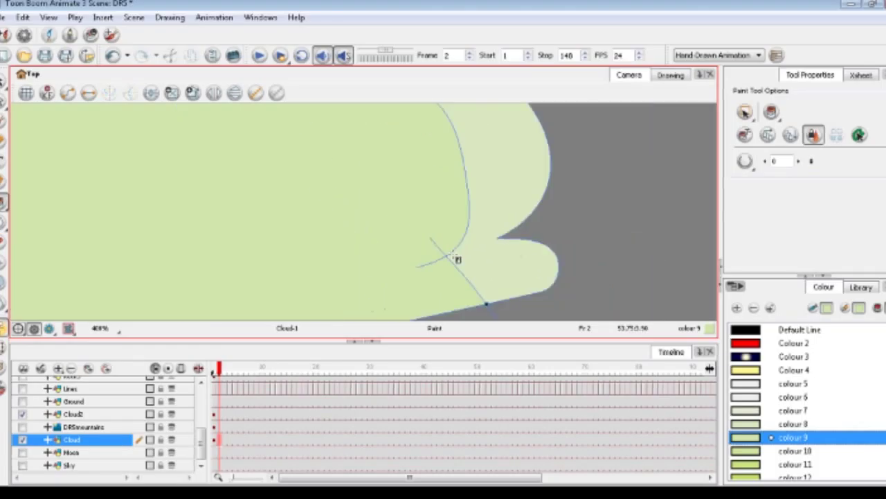
{"action": "scroll", "coordinate": [458, 258], "scroll_direction": "down", "scroll_amount": 2}
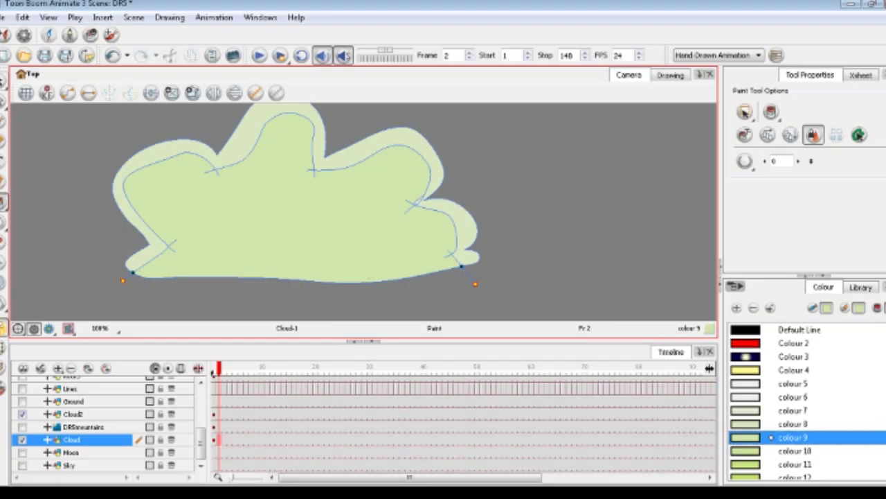
Deselect the drawing, hide the strokes and examine the two-tone cloud
{"action": "key", "text": "alt+s"}
{"action": "left_click", "coordinate": [41, 147]}
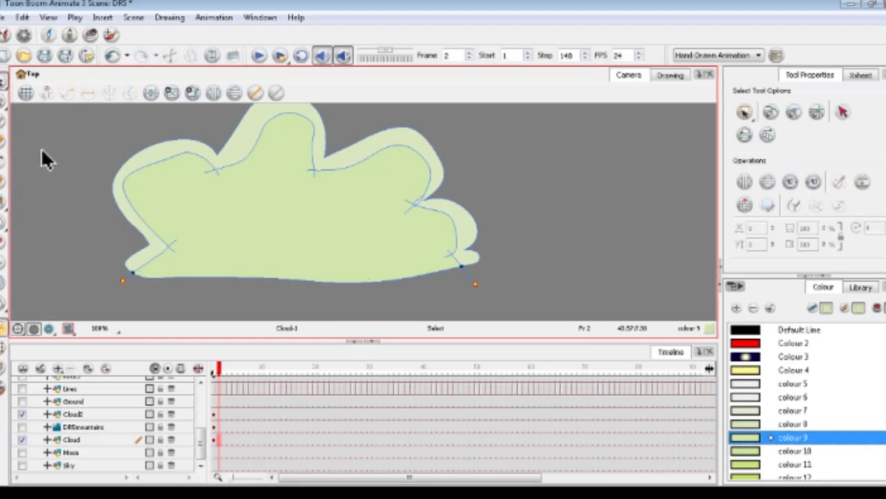
{"action": "key", "text": "k"}
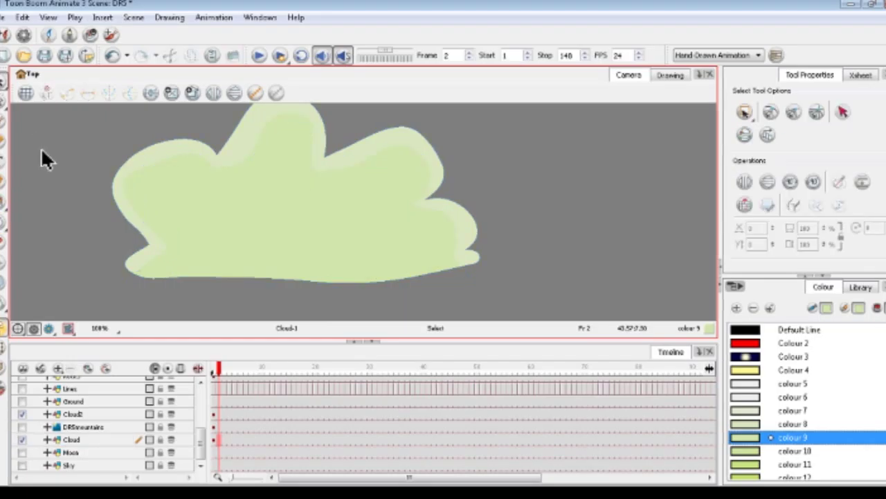
{"action": "scroll", "coordinate": [41, 148], "scroll_direction": "down", "scroll_amount": 1}
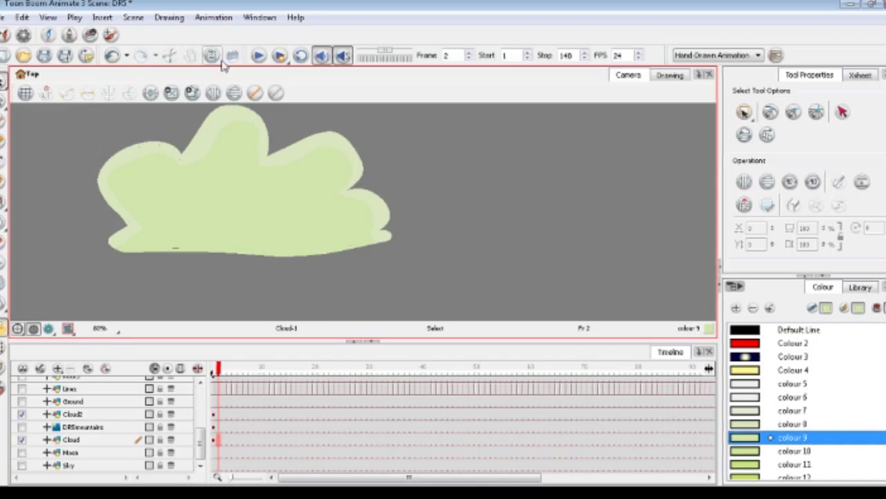
{"action": "scroll", "coordinate": [178, 220], "scroll_direction": "down", "scroll_amount": 1}
{"action": "scroll", "coordinate": [130, 190], "scroll_direction": "up", "scroll_amount": 1}
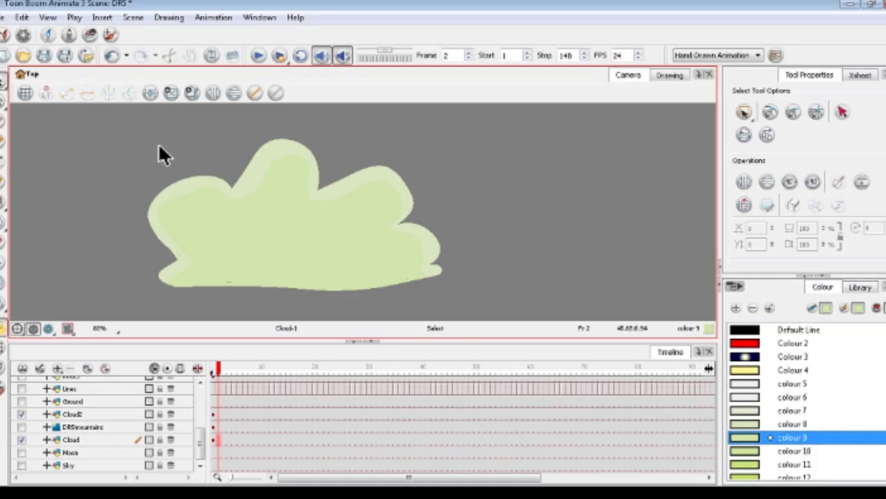
{"action": "scroll", "coordinate": [159, 143], "scroll_direction": "down", "scroll_amount": 2}
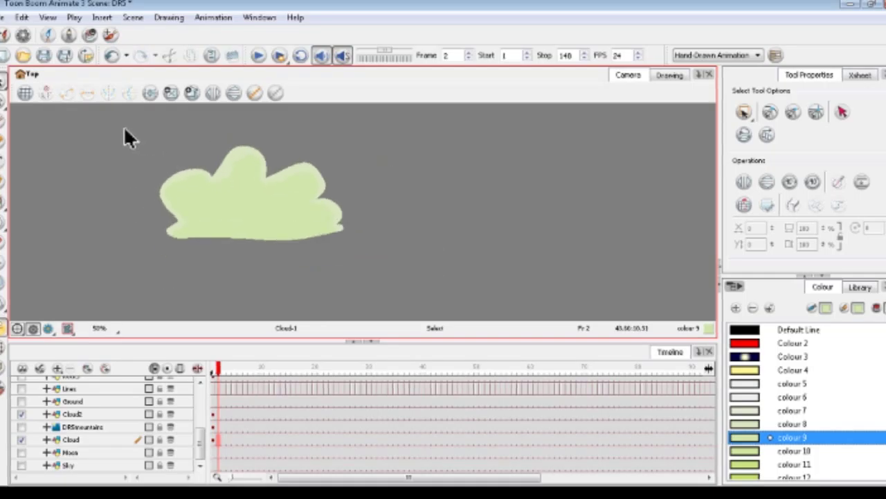
Move the Cloud layer's drawing up and to the right at frame 24 as a motion keyframe, and return to frame 1
{"action": "left_click_drag", "start_coordinate": [125, 131], "coordinate": [335, 231]}
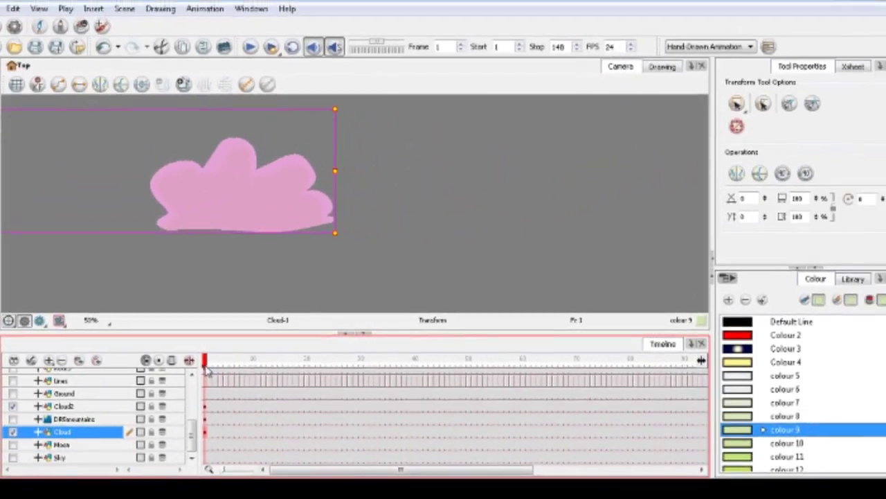
{"action": "left_click_drag", "start_coordinate": [248, 378], "coordinate": [333, 386]}
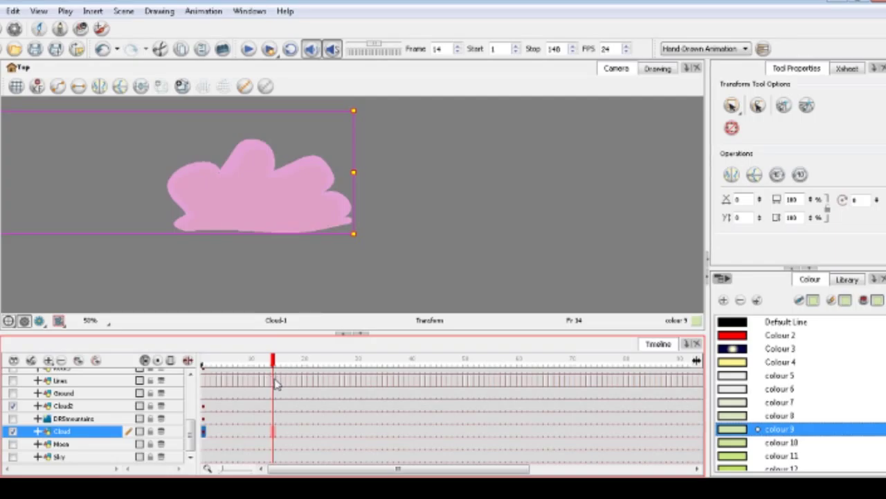
{"action": "left_click_drag", "start_coordinate": [275, 385], "coordinate": [327, 384]}
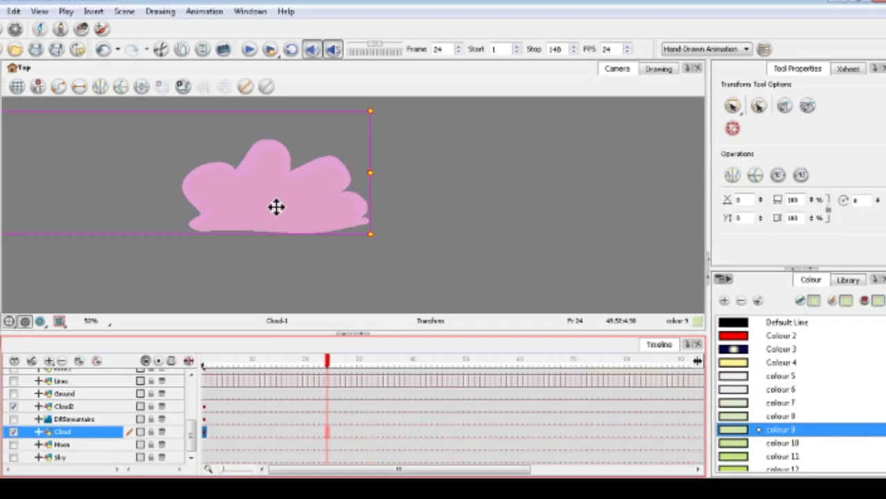
{"action": "left_click_drag", "start_coordinate": [276, 206], "coordinate": [300, 172]}
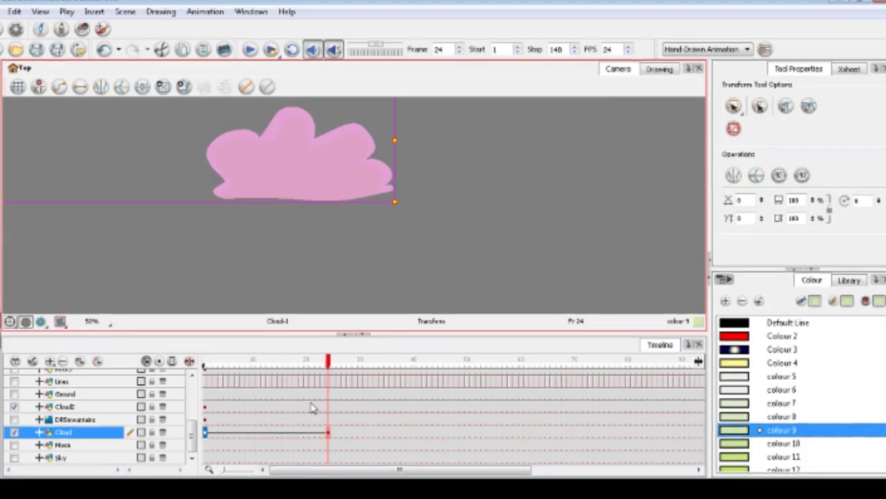
{"action": "left_click_drag", "start_coordinate": [327, 367], "coordinate": [206, 404]}
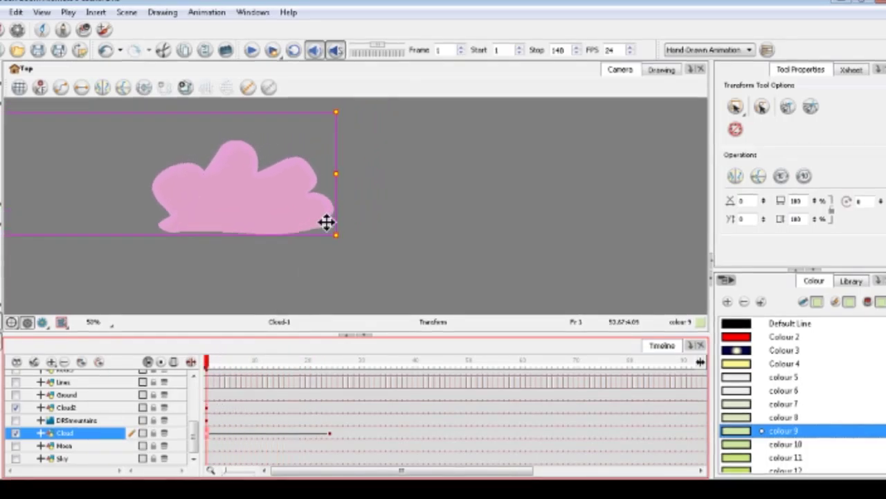
{"action": "scroll", "coordinate": [326, 221], "scroll_direction": "down", "scroll_amount": 2}
{"action": "scroll", "coordinate": [192, 223], "scroll_direction": "up", "scroll_amount": 1}
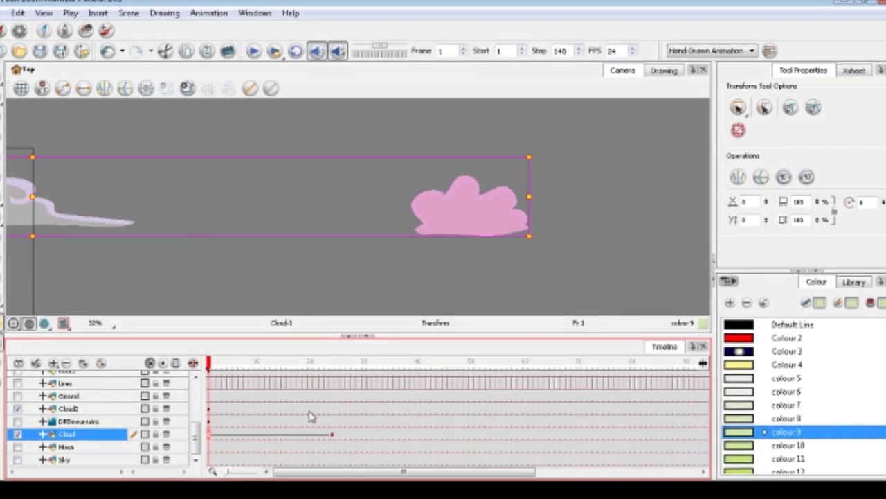
Skew the Cloud layer's drawing at the frame 24 keyframe and scrub to frame 26
{"action": "left_click", "coordinate": [332, 434]}
{"action": "left_click_drag", "start_coordinate": [566, 170], "coordinate": [515, 202]}
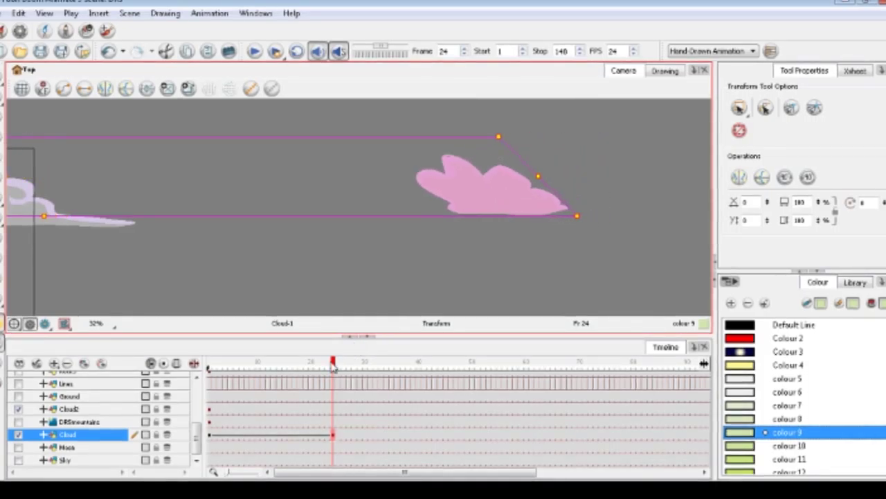
{"action": "left_click_drag", "start_coordinate": [333, 363], "coordinate": [346, 383]}
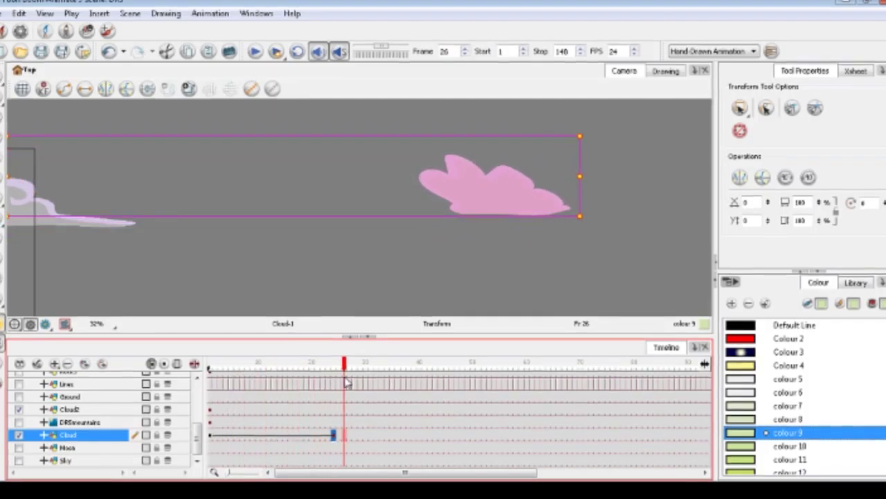
Undo the cloud's skew and motion keyframes, and delete the demonstration cloud from the Cloud layer
{"action": "key", "text": "ctrl+z"}
{"action": "key", "text": "ctrl+z"}
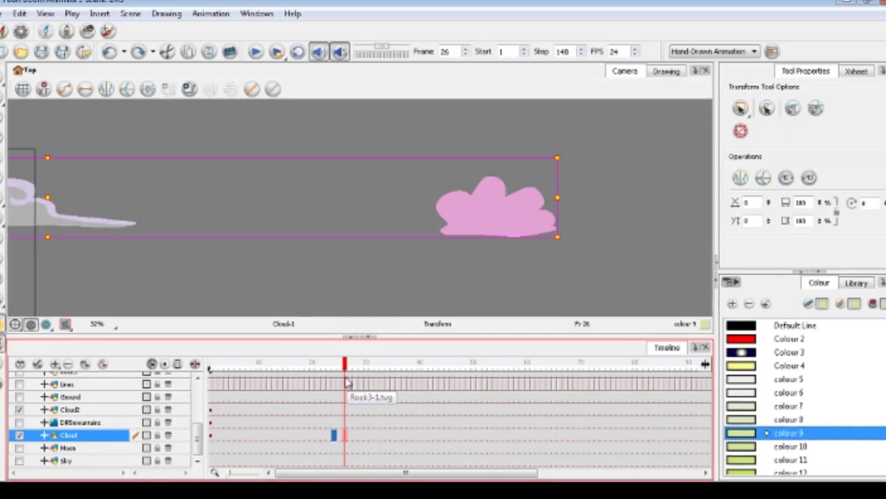
{"action": "key", "text": "ctrl+z"}
{"action": "key", "text": "Delete"}
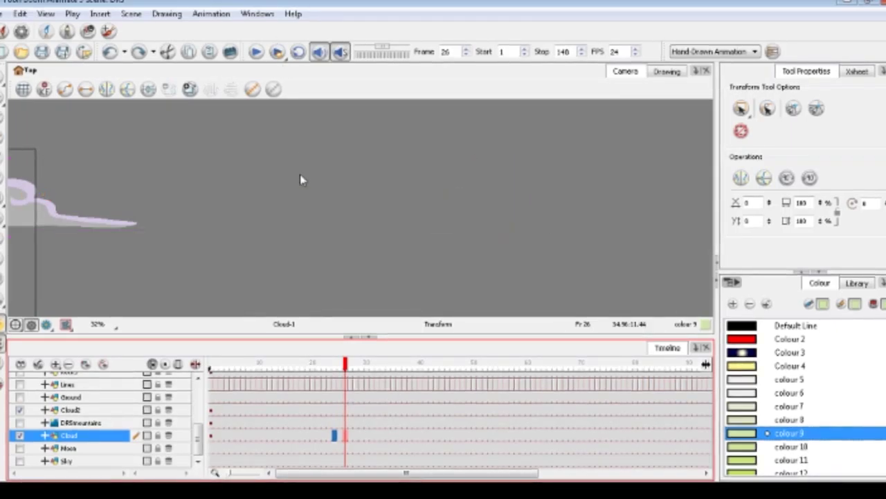
{"action": "scroll", "coordinate": [267, 222], "scroll_direction": "down", "scroll_amount": 4}
{"action": "scroll", "coordinate": [148, 212], "scroll_direction": "up", "scroll_amount": 1}
{"action": "left_click", "coordinate": [340, 246]}
Show the DRSmountains layer together with the Cloud and Cloud2 layers
{"action": "scroll", "coordinate": [340, 246], "scroll_direction": "down", "scroll_amount": 1}
{"action": "scroll", "coordinate": [340, 250], "scroll_direction": "up", "scroll_amount": 2}
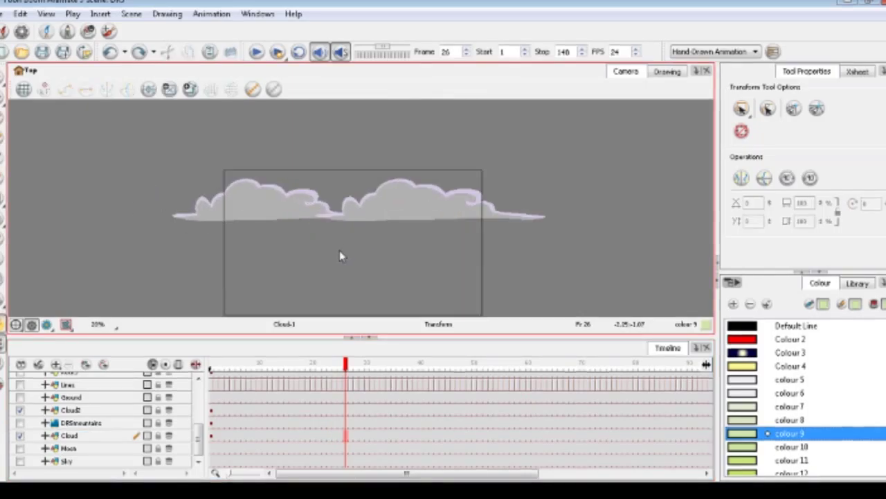
{"action": "left_click", "coordinate": [20, 423]}
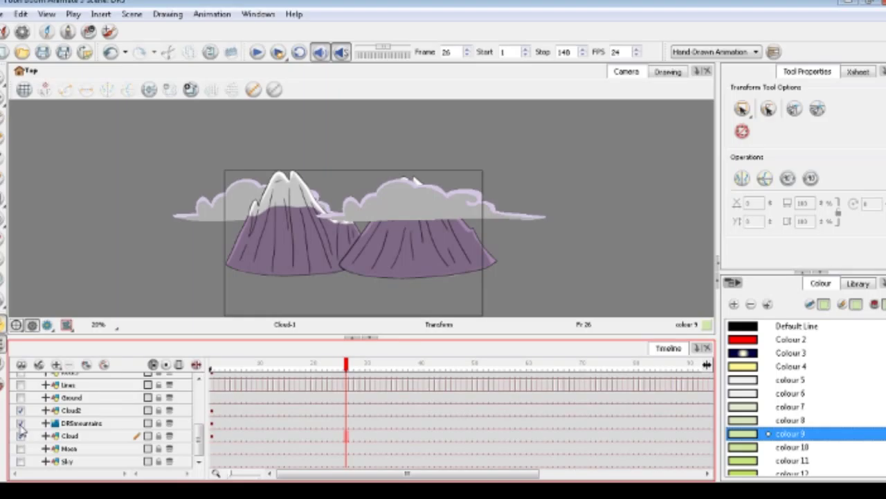
{"action": "scroll", "coordinate": [199, 316], "scroll_direction": "down", "scroll_amount": 1}
{"action": "scroll", "coordinate": [333, 198], "scroll_direction": "up", "scroll_amount": 2}
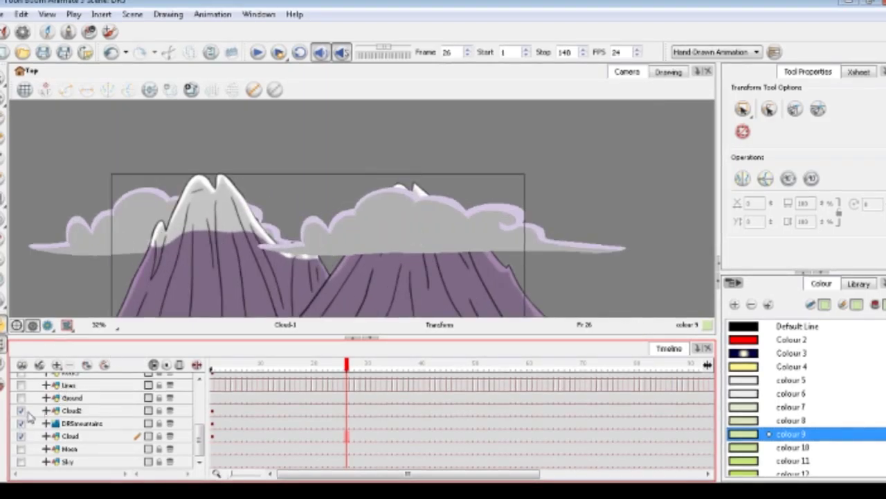
Toggle the Cloud2 and Cloud layers off and on to examine how the clouds overlap the mountains
{"action": "left_click", "coordinate": [21, 410]}
{"action": "left_click", "coordinate": [21, 411]}
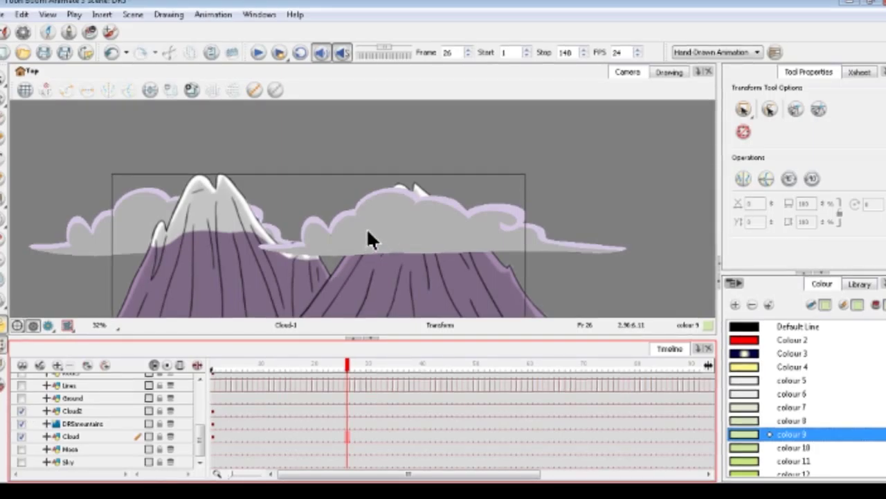
{"action": "left_click", "coordinate": [21, 411]}
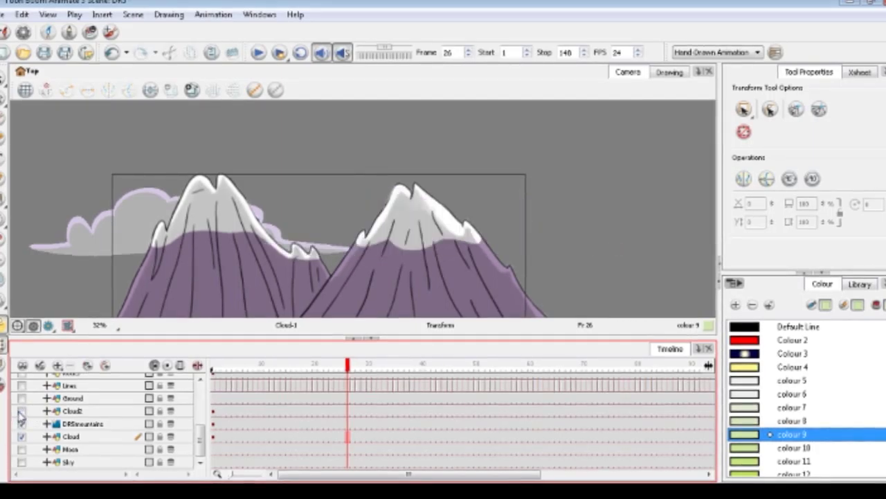
{"action": "left_click", "coordinate": [22, 437]}
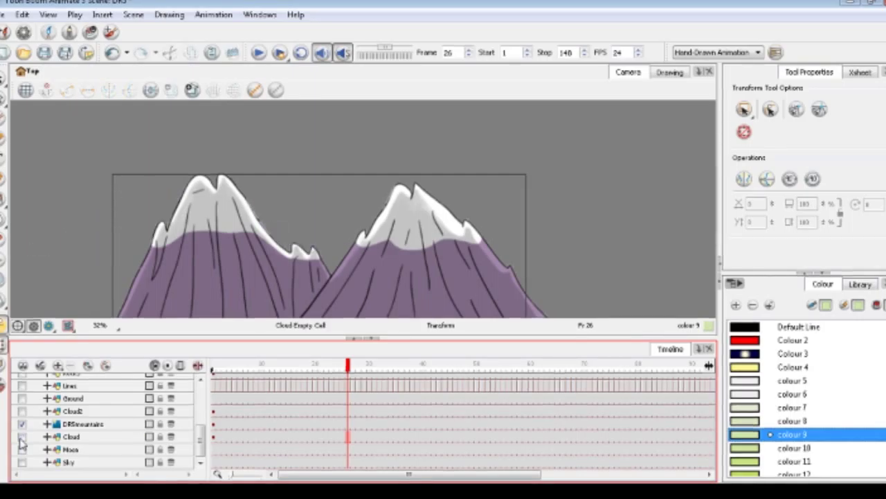
{"action": "left_click", "coordinate": [22, 437]}
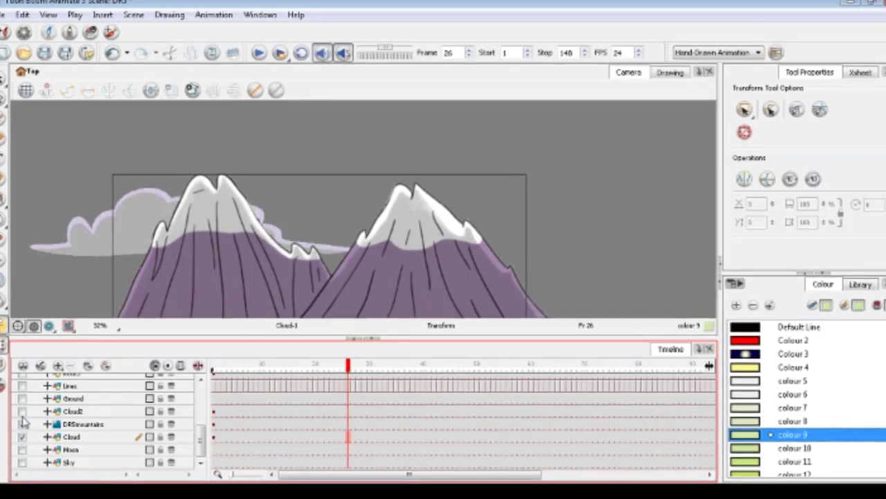
{"action": "left_click", "coordinate": [22, 411]}
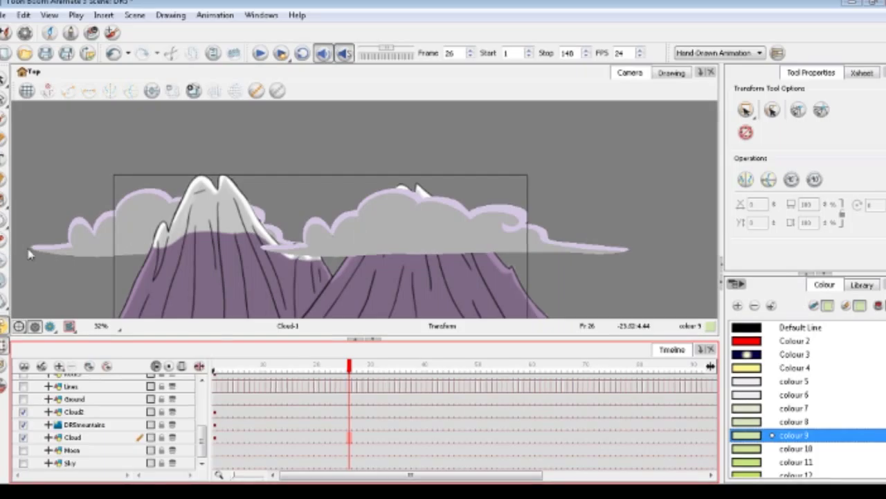
{"action": "scroll", "coordinate": [194, 197], "scroll_direction": "down", "scroll_amount": 2}
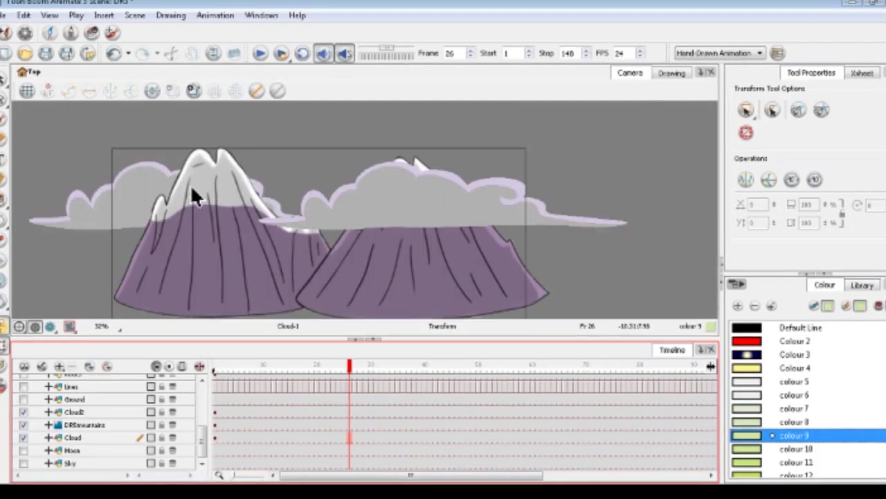
{"action": "scroll", "coordinate": [267, 194], "scroll_direction": "up", "scroll_amount": 1}
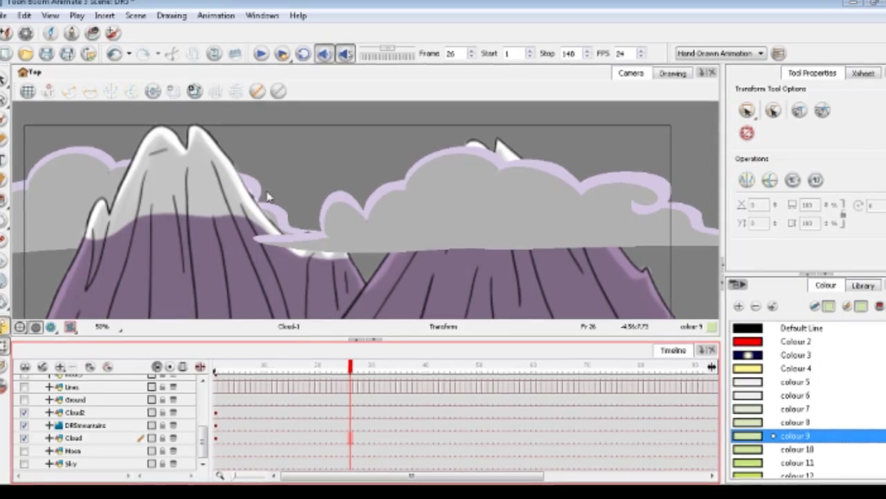
Hide the Cloud and Cloud2 layers and examine the shading of the mountains on their own
{"action": "left_click", "coordinate": [25, 438]}
{"action": "scroll", "coordinate": [26, 430], "scroll_direction": "up", "scroll_amount": 1}
{"action": "left_click", "coordinate": [25, 426]}
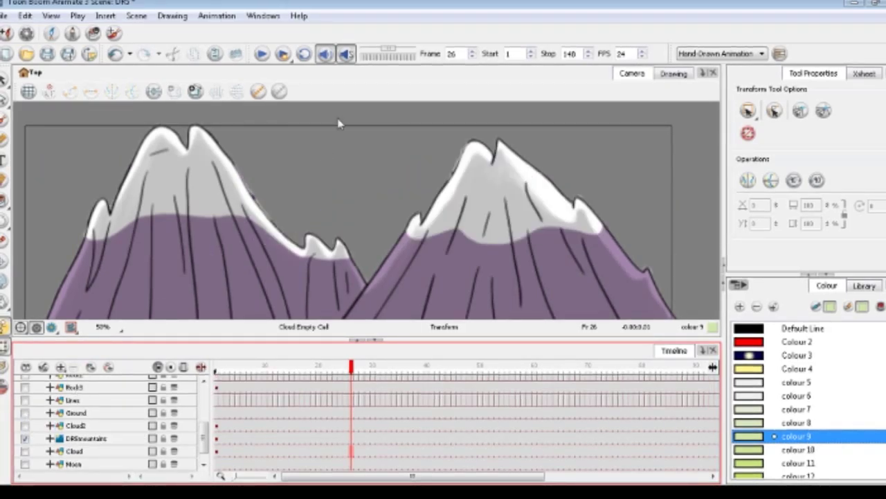
{"action": "scroll", "coordinate": [349, 146], "scroll_direction": "down", "scroll_amount": 3}
{"action": "scroll", "coordinate": [433, 147], "scroll_direction": "up", "scroll_amount": 4}
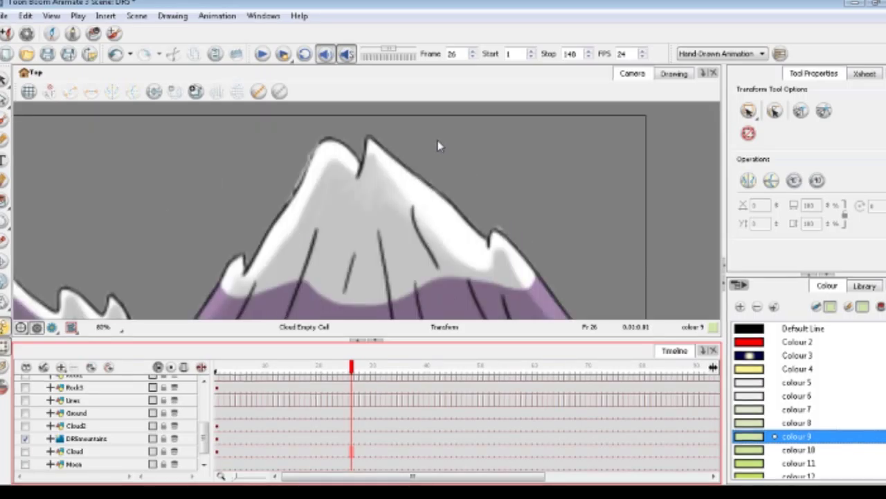
{"action": "scroll", "coordinate": [438, 146], "scroll_direction": "down", "scroll_amount": 2}
{"action": "scroll", "coordinate": [468, 182], "scroll_direction": "up", "scroll_amount": 2}
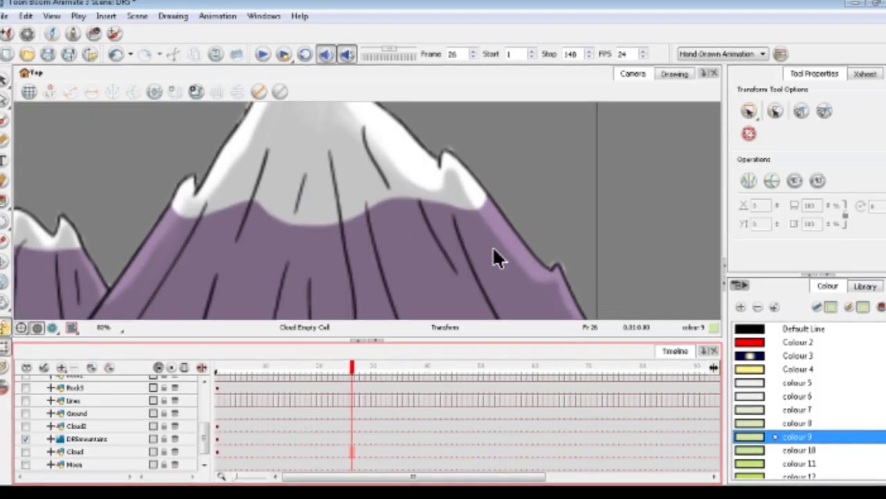
{"action": "scroll", "coordinate": [468, 212], "scroll_direction": "down", "scroll_amount": 2}
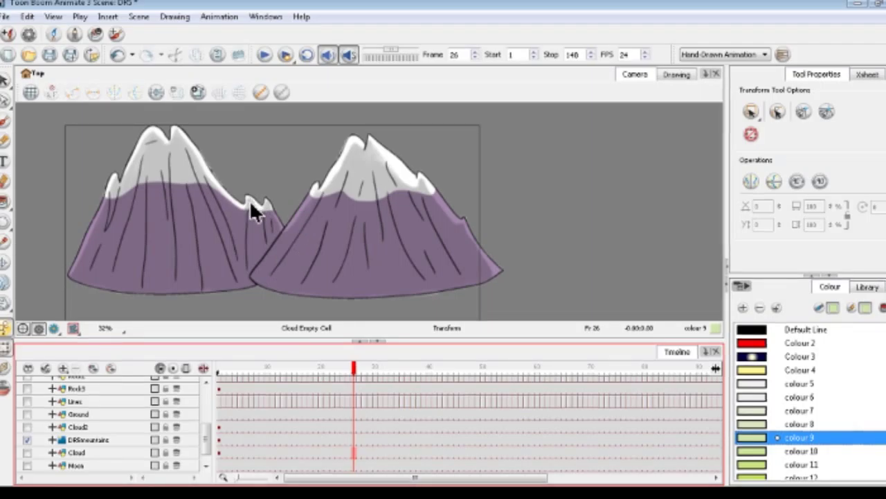
{"action": "scroll", "coordinate": [234, 224], "scroll_direction": "down", "scroll_amount": 2}
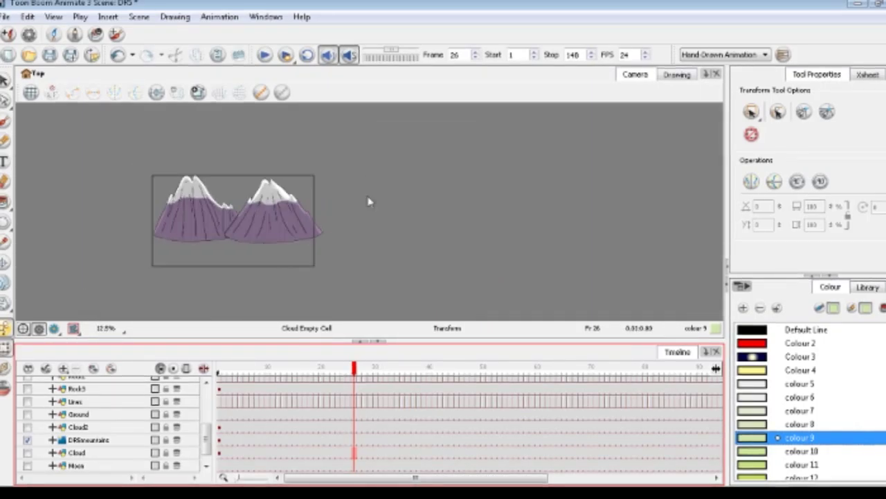
{"action": "scroll", "coordinate": [409, 199], "scroll_direction": "up", "scroll_amount": 1}
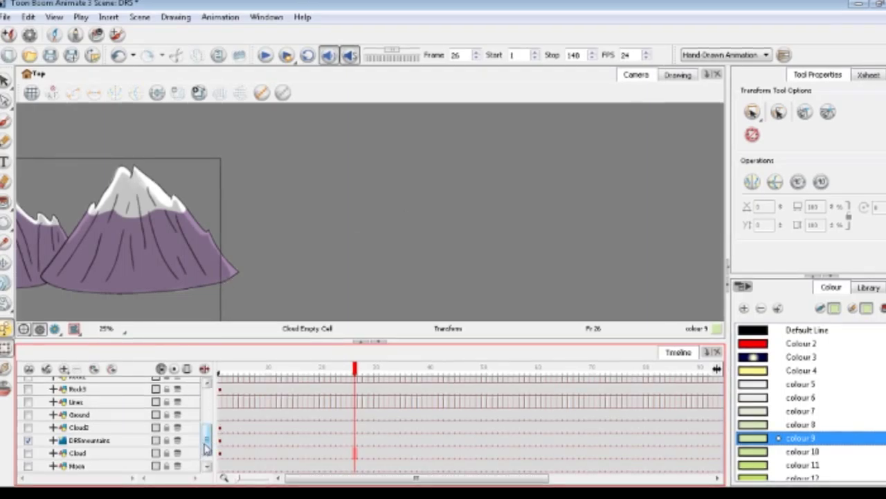
Add a new drawing layer above Rock1shade and brush a rough oval loop with crossing ends on it at frame 26
{"action": "left_click_drag", "start_coordinate": [206, 443], "coordinate": [206, 413]}
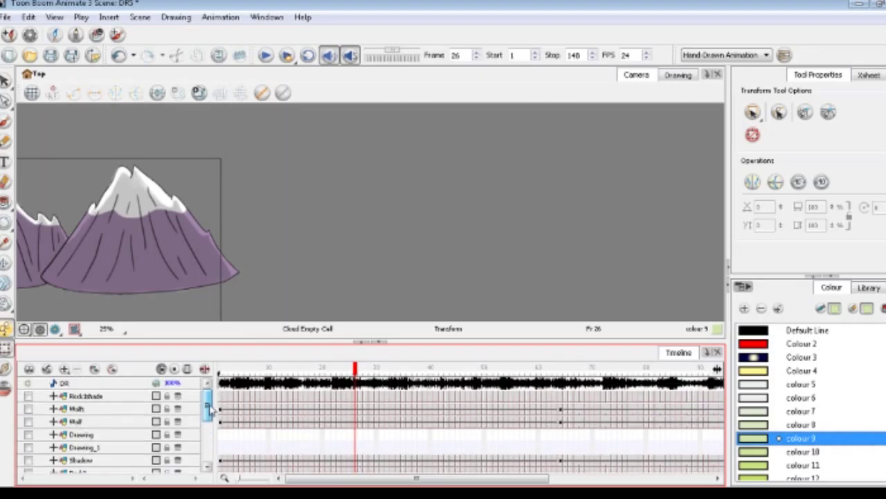
{"action": "key", "text": "shift+n"}
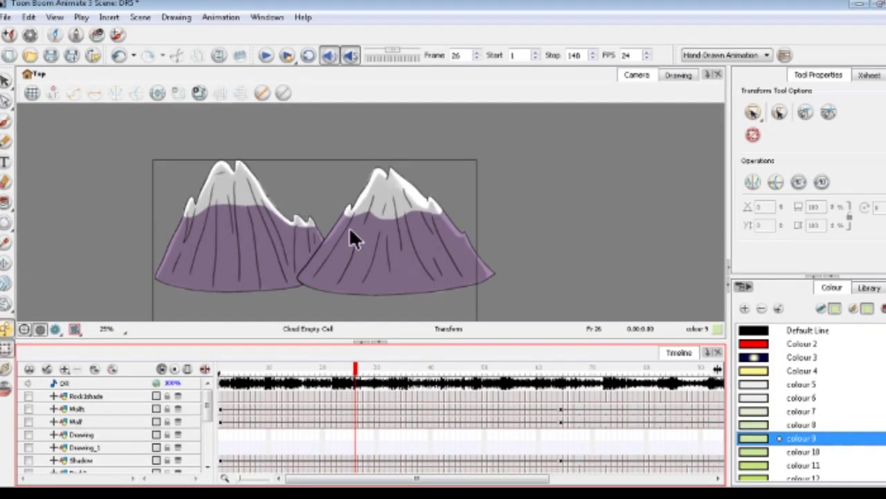
{"action": "scroll", "coordinate": [176, 258], "scroll_direction": "down", "scroll_amount": 2}
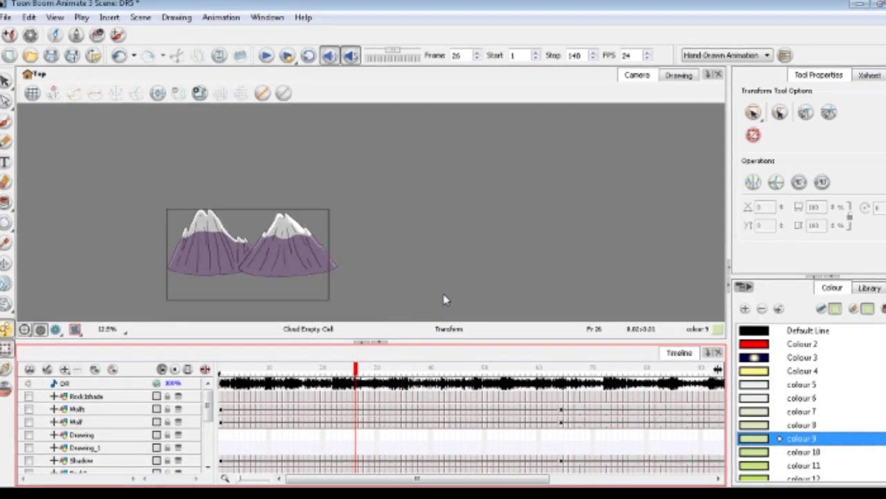
{"action": "left_click", "coordinate": [358, 401]}
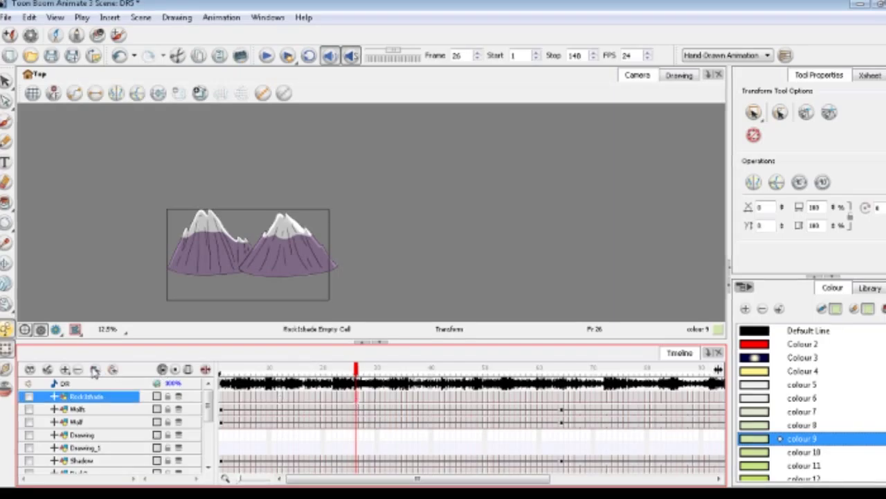
{"action": "left_click", "coordinate": [95, 372]}
{"action": "scroll", "coordinate": [427, 240], "scroll_direction": "up", "scroll_amount": 2}
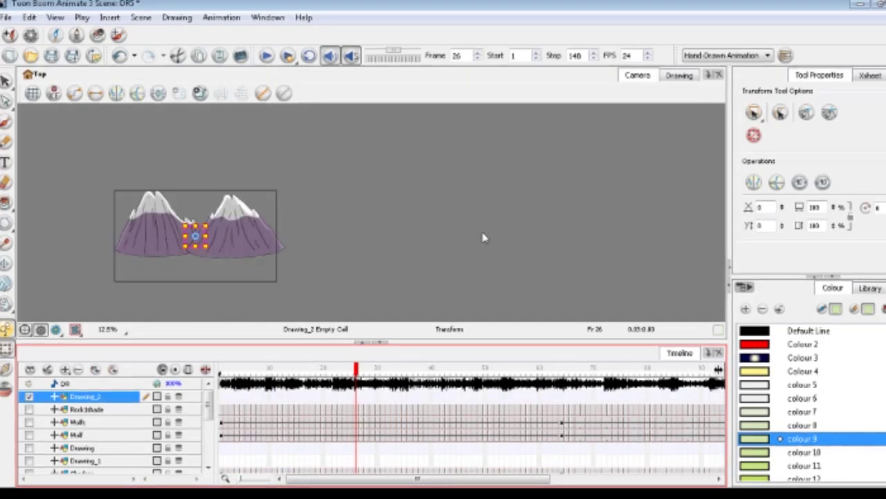
{"action": "left_click", "coordinate": [5, 122]}
{"action": "mouse_move", "coordinate": [340, 192]}
{"action": "left_mouse_down"}
{"action": "mouse_move", "coordinate": [479, 245]}
{"action": "mouse_move", "coordinate": [389, 292]}
{"action": "mouse_move", "coordinate": [344, 225]}
{"action": "mouse_move", "coordinate": [415, 174]}
{"action": "mouse_move", "coordinate": [457, 164]}
{"action": "left_mouse_up"}
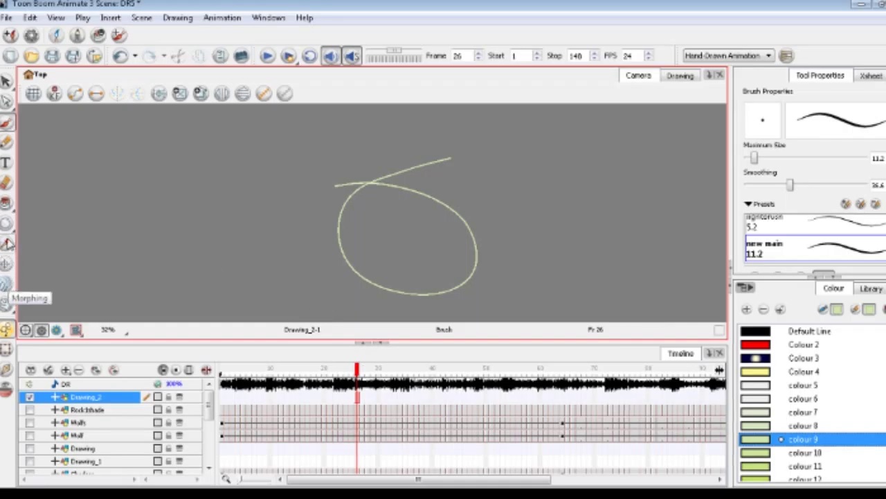
Try filling the oval loop with colour 9, and remove the fill
{"action": "left_click", "coordinate": [6, 203]}
{"action": "left_click", "coordinate": [435, 237]}
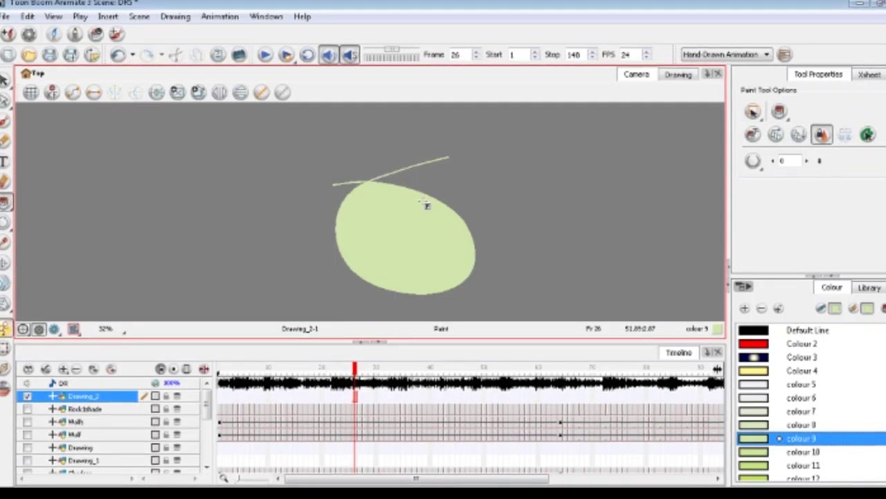
{"action": "key", "text": "alt+s"}
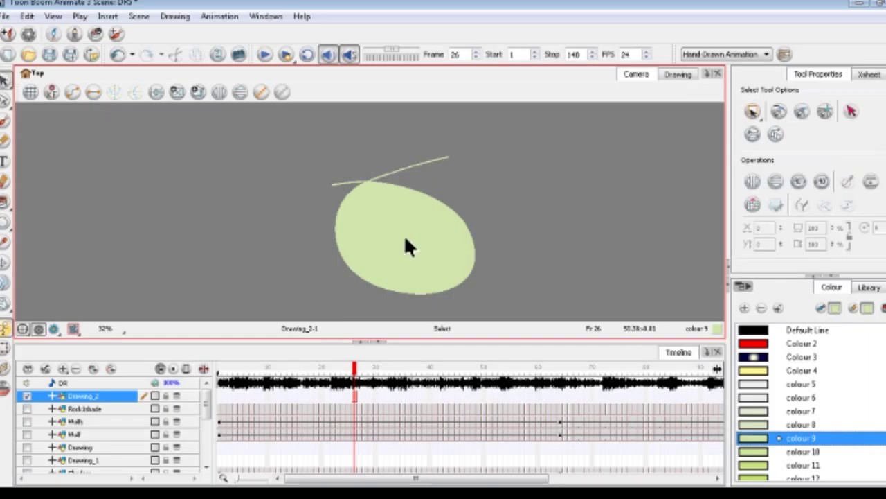
{"action": "right_click", "coordinate": [403, 248]}
{"action": "left_click", "coordinate": [431, 61]}
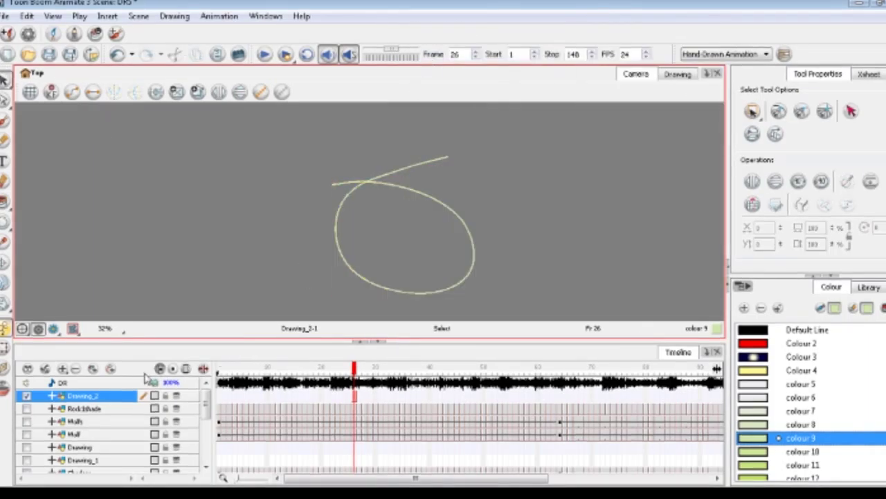
Add another drawing layer above Drawing_2 and copy the whole loop onto it at frame 26
{"action": "left_click", "coordinate": [93, 370]}
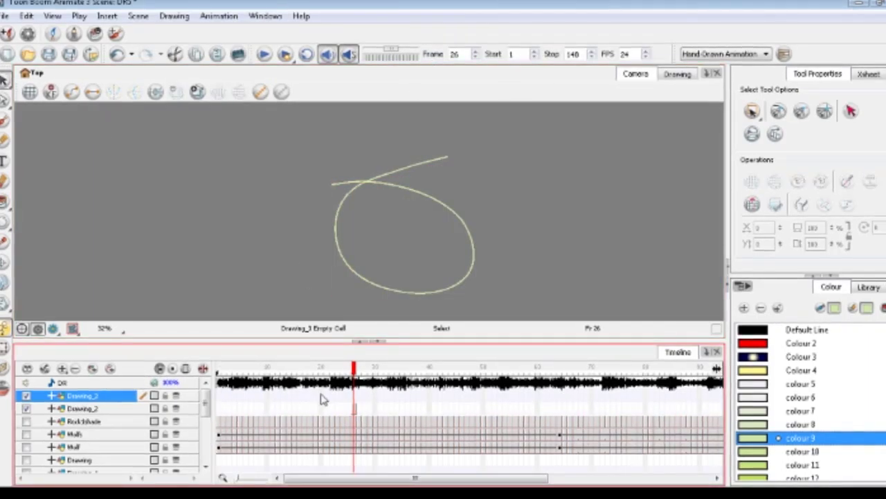
{"action": "left_click", "coordinate": [353, 412]}
{"action": "left_click_drag", "start_coordinate": [268, 112], "coordinate": [520, 322]}
{"action": "right_click", "coordinate": [422, 198]}
{"action": "left_click", "coordinate": [457, 283]}
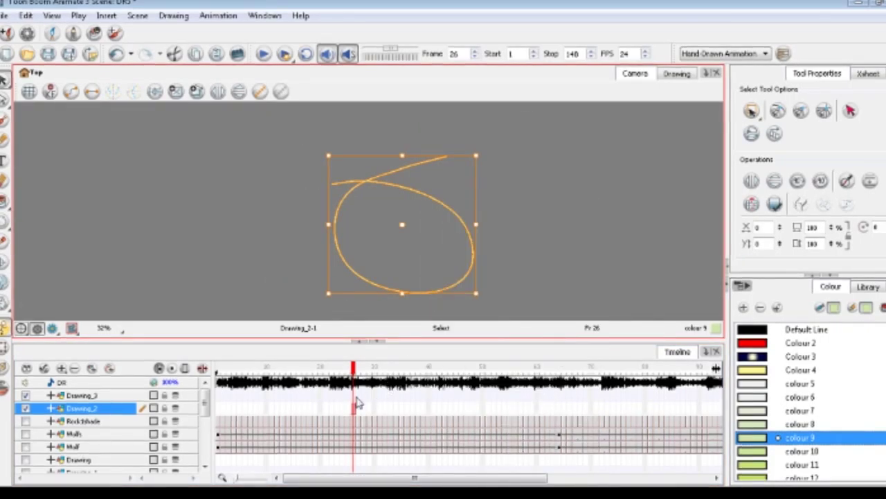
{"action": "left_click", "coordinate": [353, 396]}
{"action": "right_click", "coordinate": [409, 147]}
{"action": "left_click", "coordinate": [437, 240]}
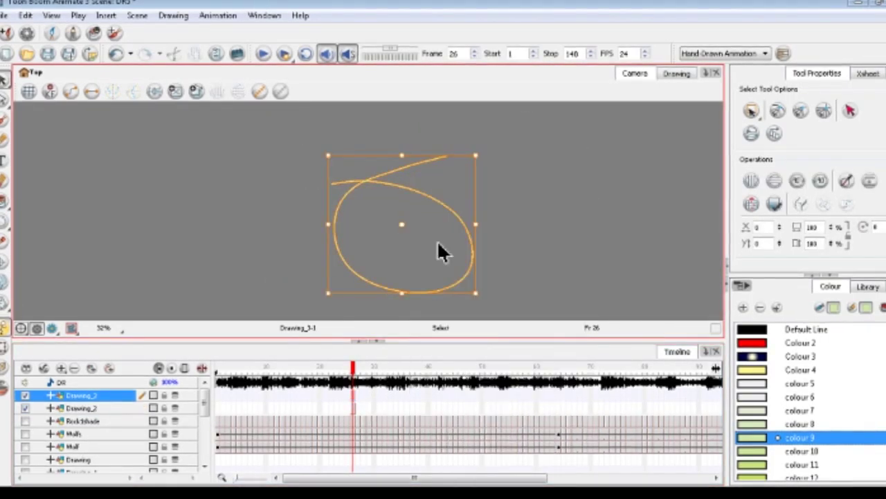
{"action": "left_click", "coordinate": [297, 213]}
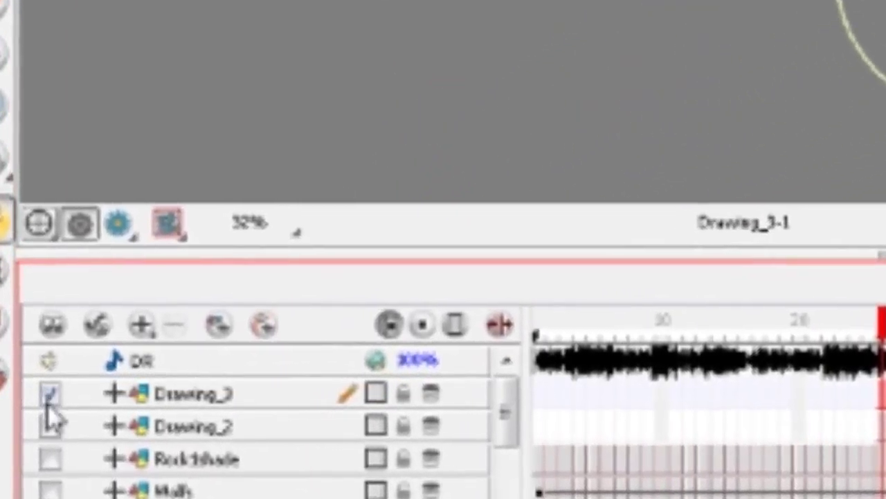
Check both loop layers by toggling their visibility, then lock Drawing_2 and make Drawing_3 the active layer
{"action": "left_click", "coordinate": [34, 394]}
{"action": "left_click", "coordinate": [56, 394]}
{"action": "left_click", "coordinate": [56, 429]}
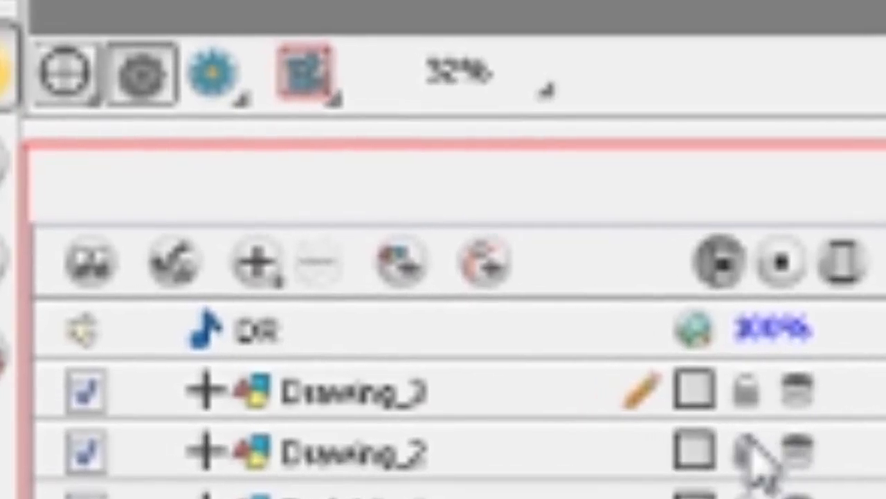
{"action": "left_click", "coordinate": [649, 445]}
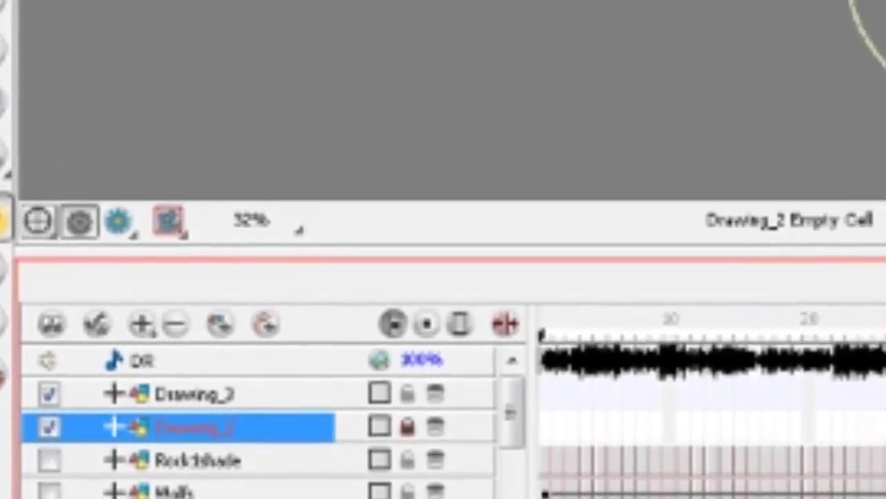
{"action": "left_click", "coordinate": [770, 403]}
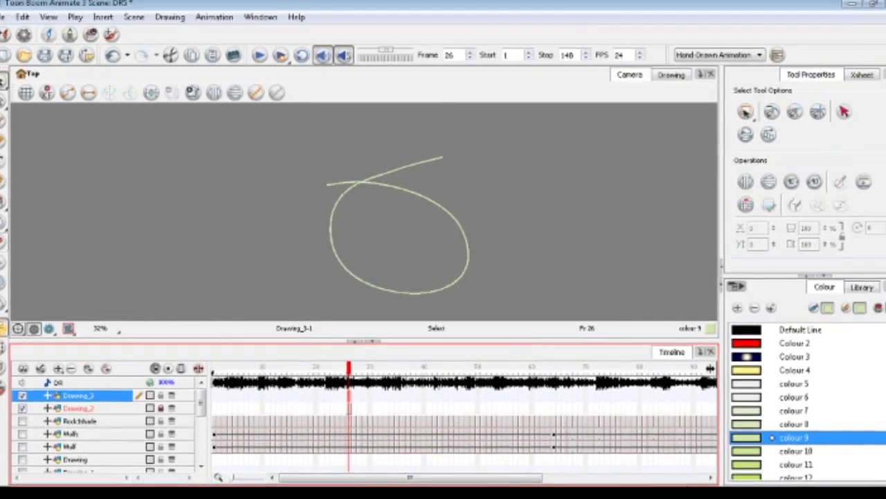
Draw a curved Stroke line inside the loop from its upper edge to its lower left edge on Drawing_3, and show the strokes
{"action": "left_click", "coordinate": [3, 201]}
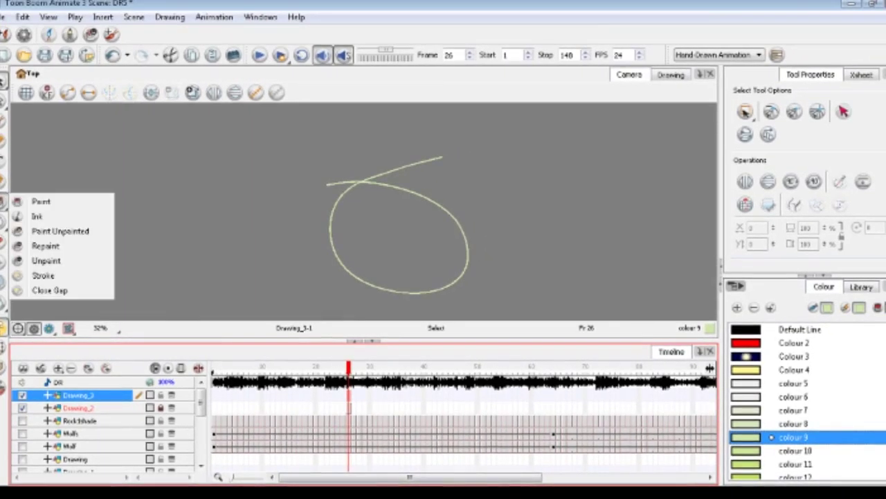
{"action": "left_click", "coordinate": [45, 277]}
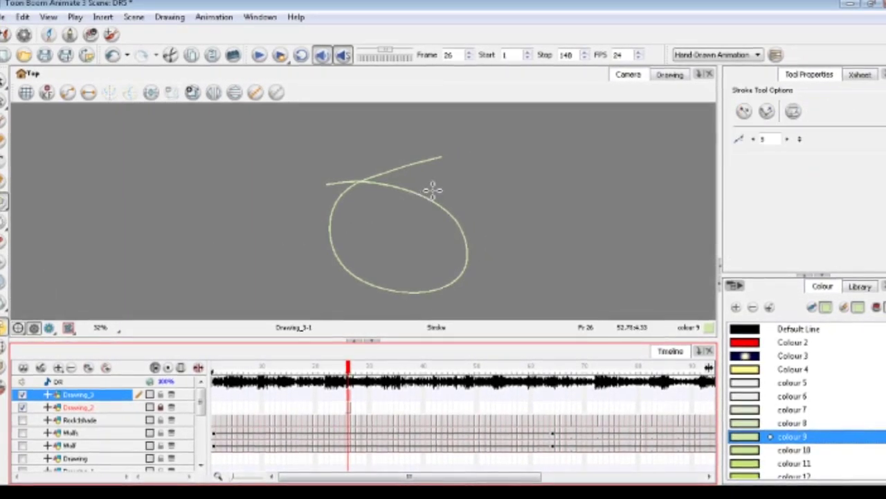
{"action": "mouse_move", "coordinate": [429, 185]}
{"action": "left_mouse_down"}
{"action": "mouse_move", "coordinate": [369, 203]}
{"action": "mouse_move", "coordinate": [350, 248]}
{"action": "mouse_move", "coordinate": [365, 296]}
{"action": "left_mouse_up"}
{"action": "scroll", "coordinate": [336, 230], "scroll_direction": "up", "scroll_amount": 1}
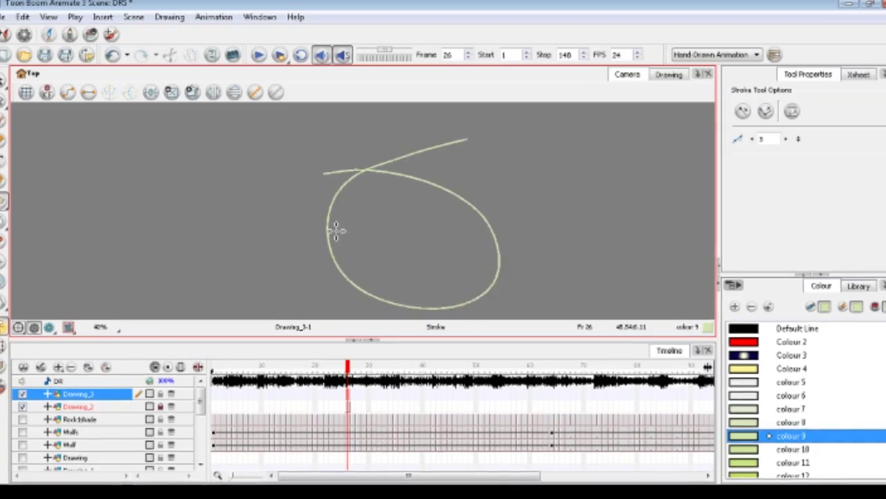
{"action": "key", "text": "ctrl+a"}
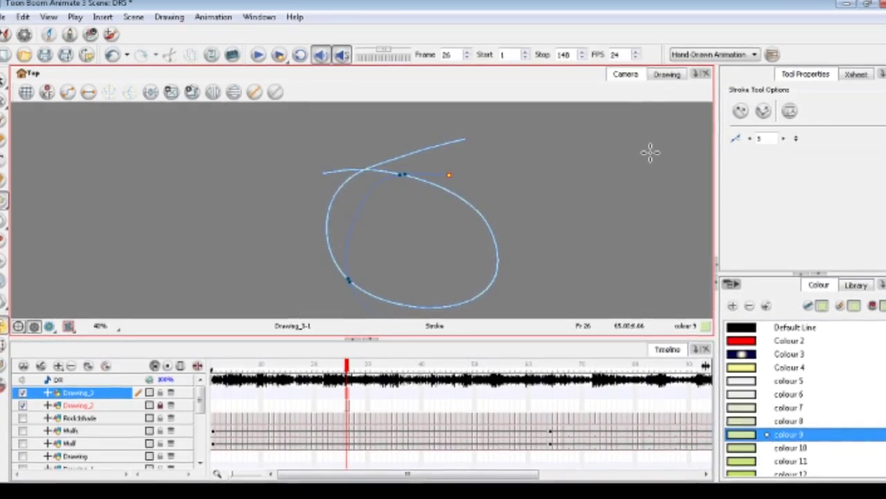
Paint the crescent between the loop's left edge and the stroke line with colour 10
{"action": "left_click", "coordinate": [759, 447]}
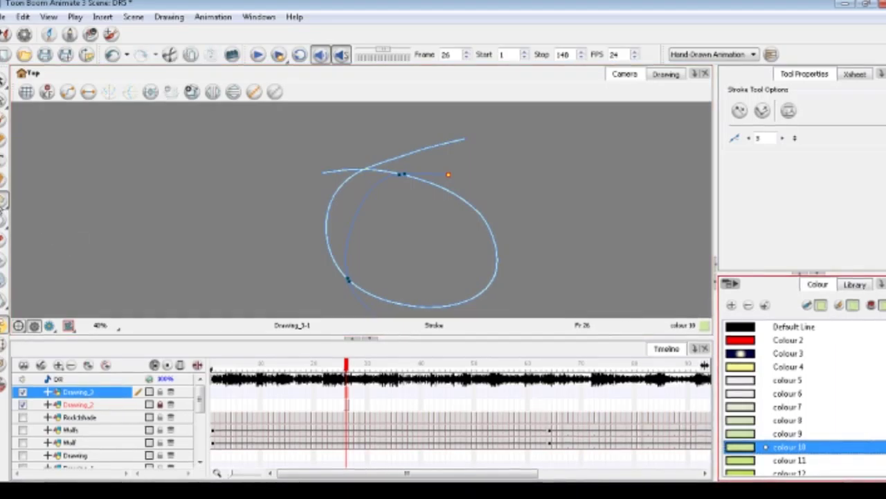
{"action": "left_click", "coordinate": [17, 201]}
{"action": "left_click", "coordinate": [17, 202]}
{"action": "left_click", "coordinate": [354, 208]}
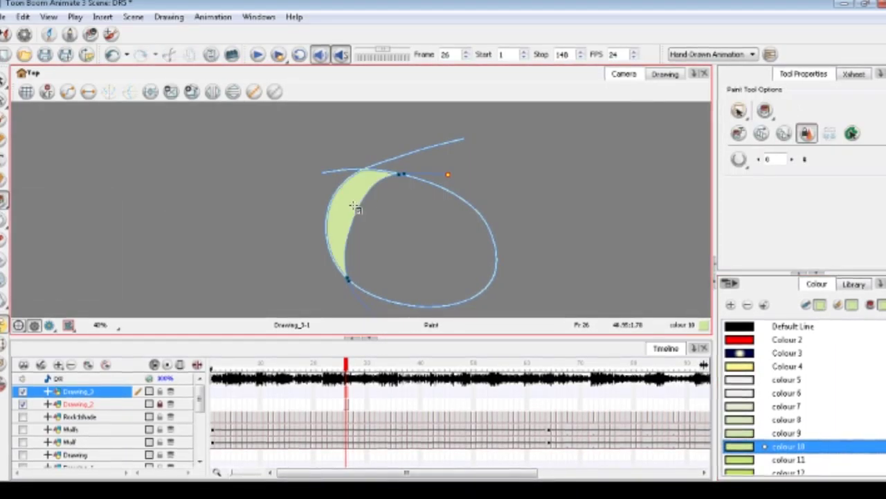
Change colour 10 to solid black with an alpha of 44 for use as a transparent shading colour
{"action": "double_click", "coordinate": [725, 450]}
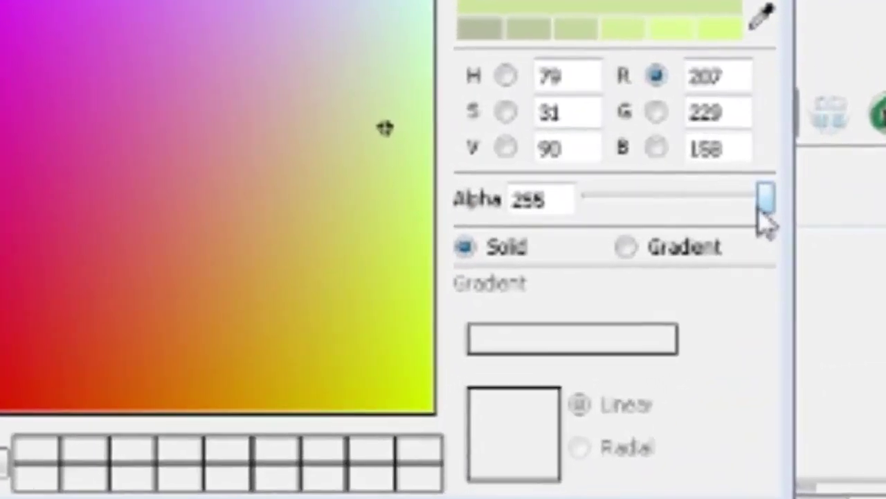
{"action": "left_click_drag", "start_coordinate": [761, 212], "coordinate": [721, 220]}
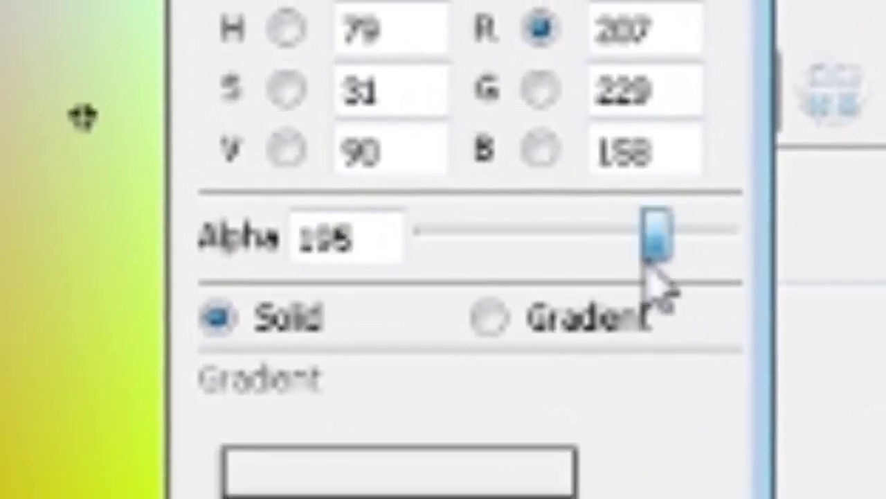
{"action": "left_click_drag", "start_coordinate": [649, 273], "coordinate": [585, 291]}
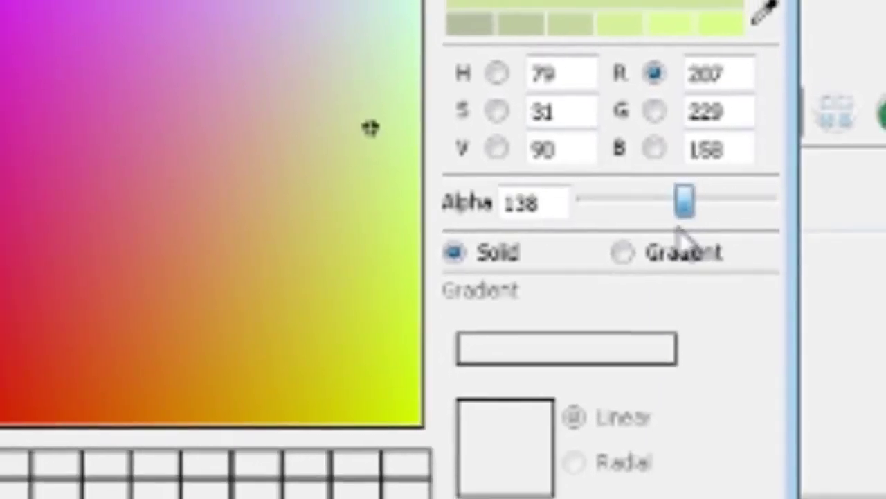
{"action": "mouse_move", "coordinate": [294, 63]}
{"action": "left_mouse_down"}
{"action": "mouse_move", "coordinate": [255, 93]}
{"action": "mouse_move", "coordinate": [0, 408]}
{"action": "mouse_move", "coordinate": [0, 424]}
{"action": "left_mouse_up"}
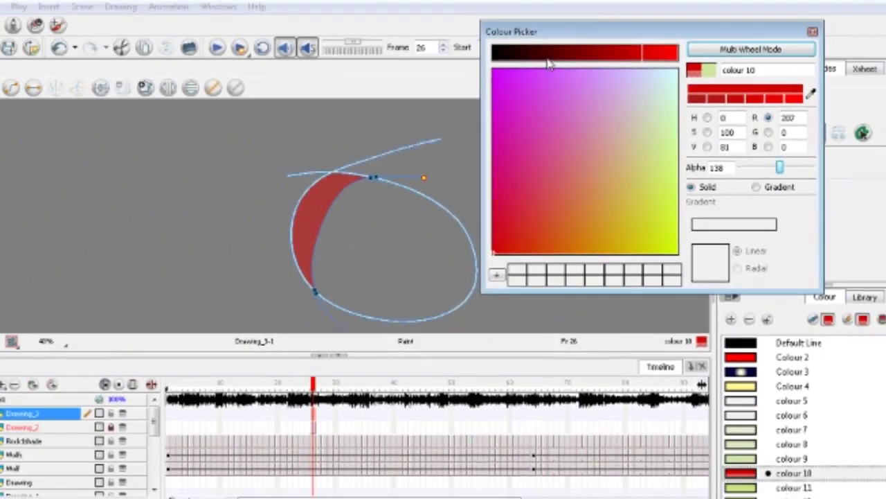
{"action": "left_click_drag", "start_coordinate": [547, 62], "coordinate": [454, 72]}
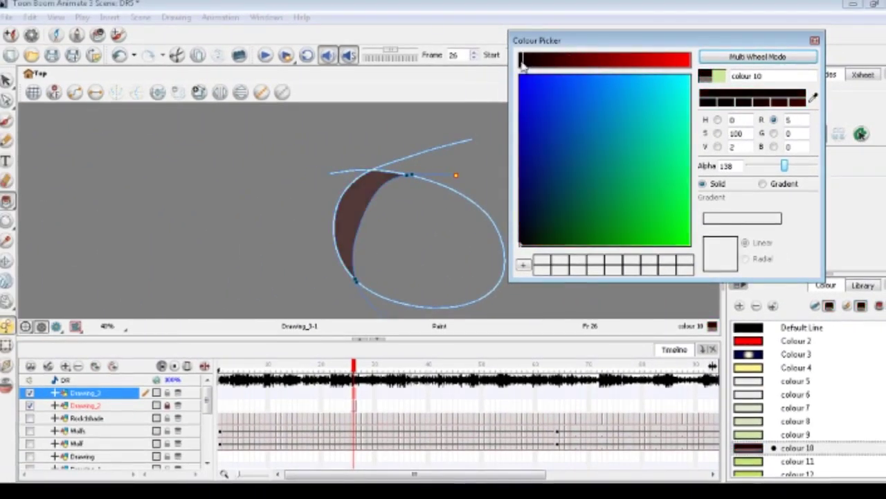
{"action": "mouse_move", "coordinate": [785, 167]}
{"action": "left_mouse_down"}
{"action": "mouse_move", "coordinate": [754, 173]}
{"action": "mouse_move", "coordinate": [761, 176]}
{"action": "left_mouse_up"}
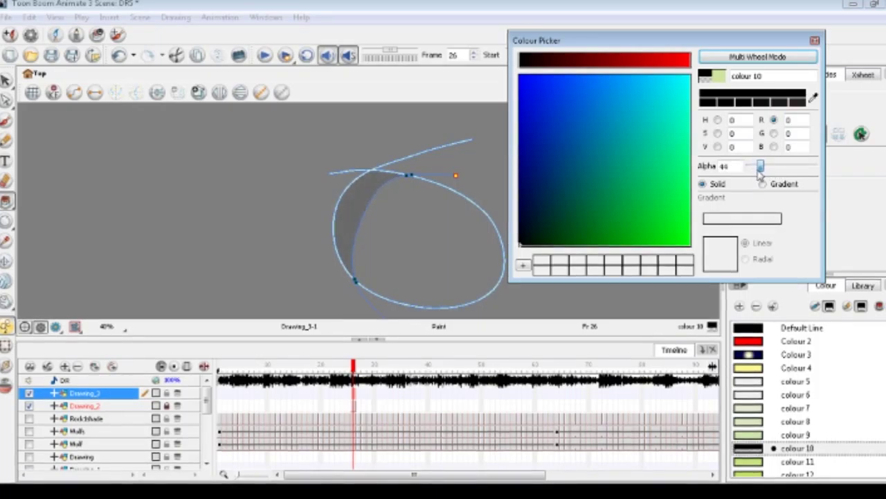
{"action": "left_click", "coordinate": [815, 40]}
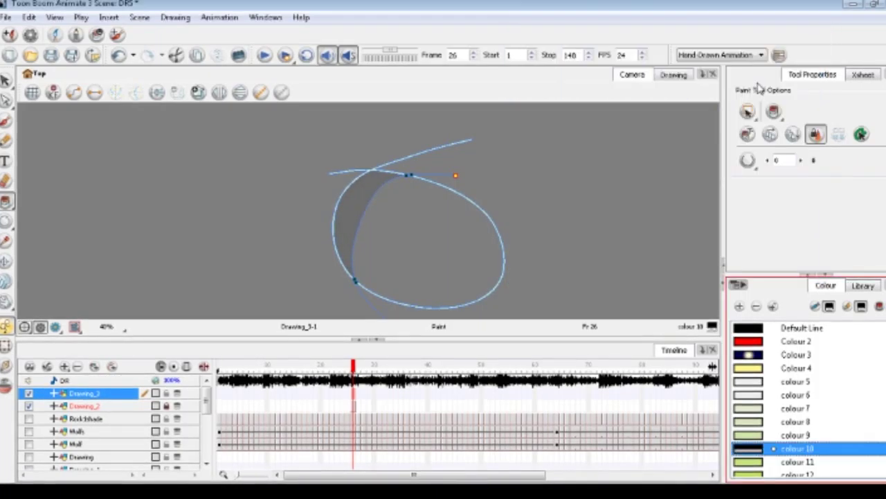
Lock Drawing_3, make Drawing_2 the active layer, and paint the loop's interior on it with colour 9
{"action": "left_click", "coordinate": [29, 406]}
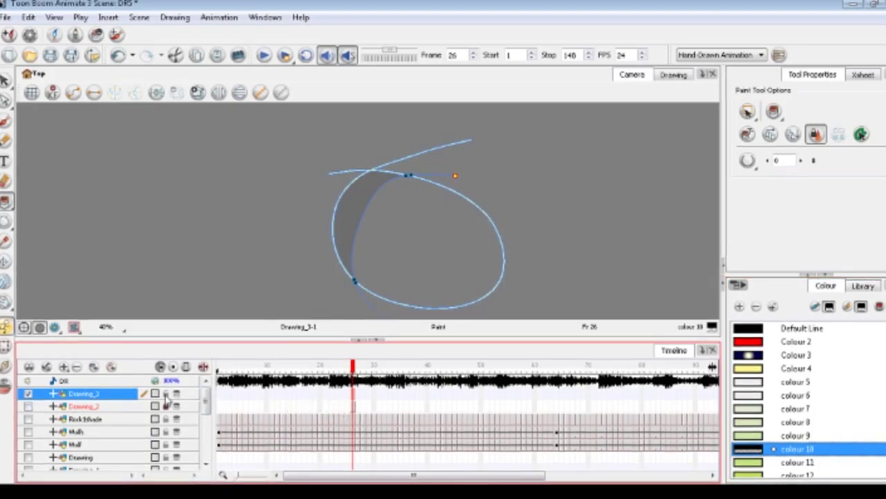
{"action": "left_click", "coordinate": [356, 408]}
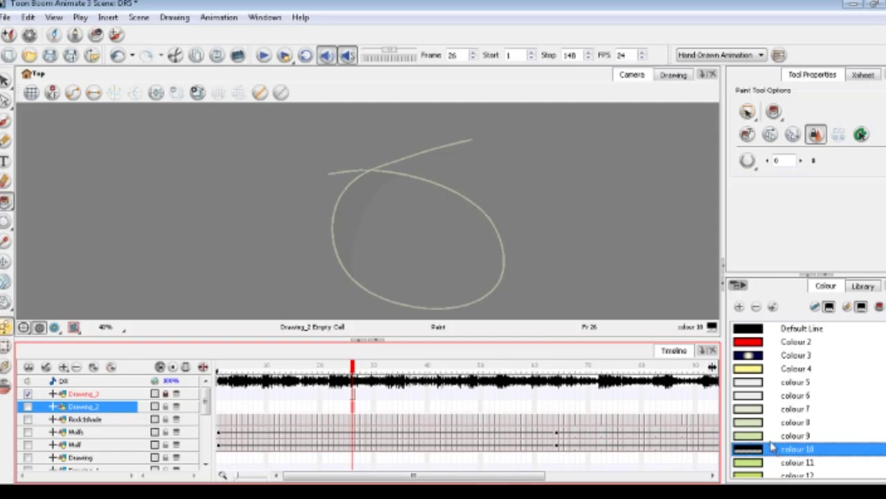
{"action": "left_click", "coordinate": [774, 435]}
{"action": "left_click", "coordinate": [463, 239]}
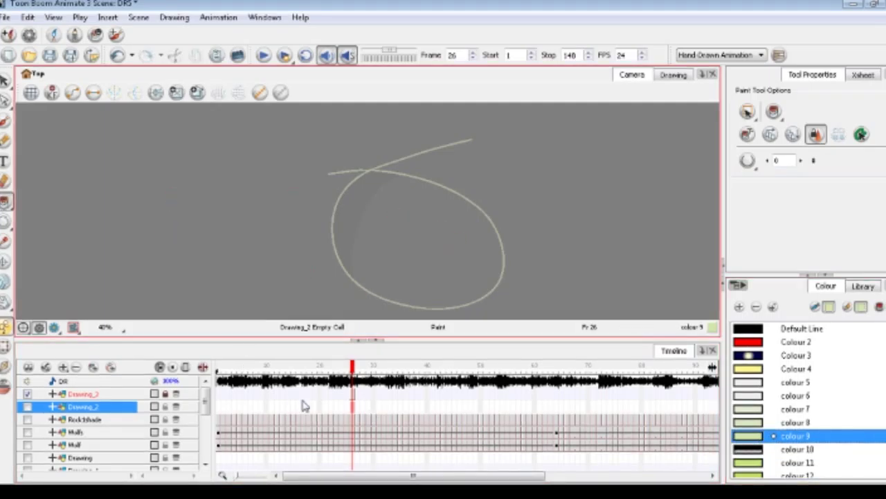
{"action": "left_click", "coordinate": [28, 408]}
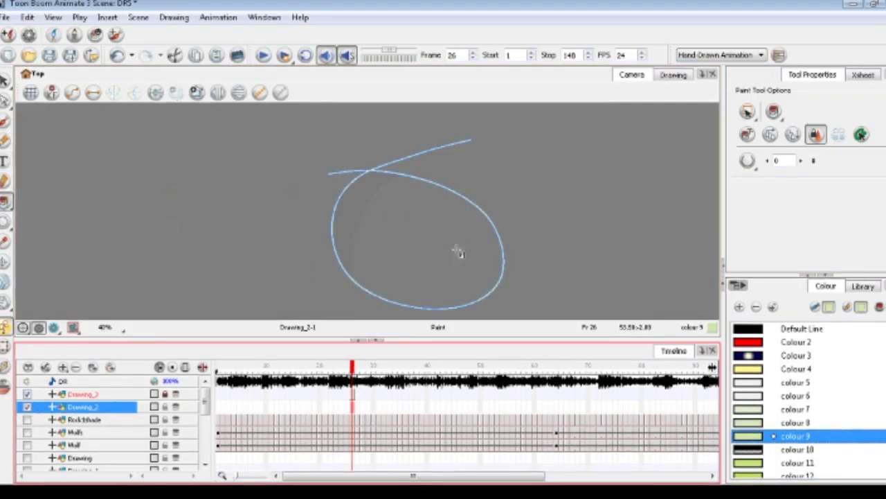
{"action": "left_click", "coordinate": [450, 251]}
{"action": "left_click", "coordinate": [5, 81]}
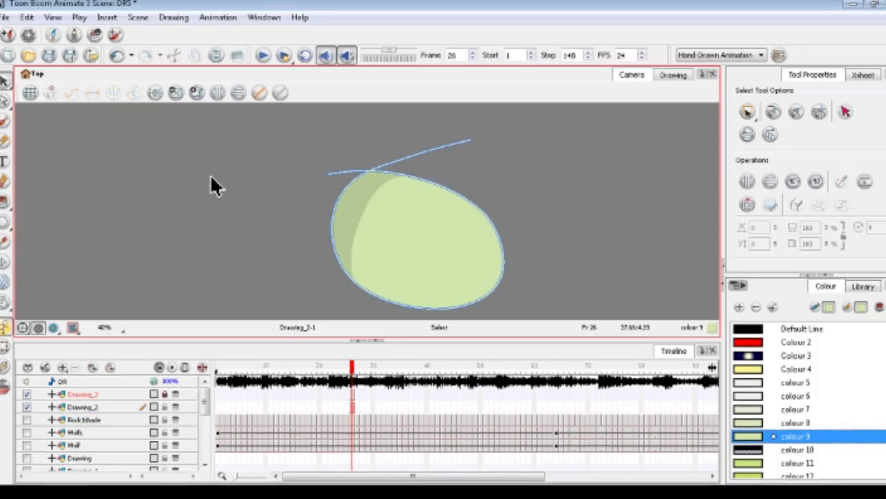
Draw a second, smaller Brush loop to the right of the first on Drawing_2 with colour 11
{"action": "left_click", "coordinate": [209, 173]}
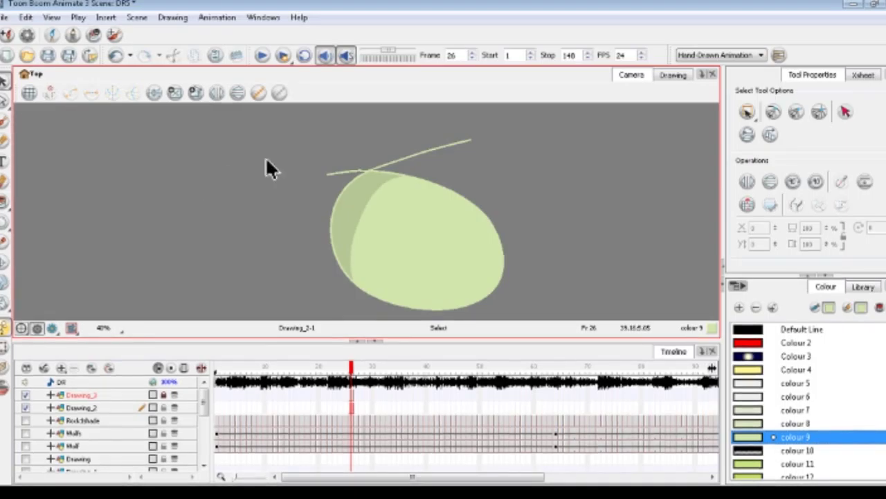
{"action": "mouse_move", "coordinate": [353, 224]}
{"action": "left_mouse_down"}
{"action": "mouse_move", "coordinate": [273, 231]}
{"action": "mouse_move", "coordinate": [313, 229]}
{"action": "left_mouse_up"}
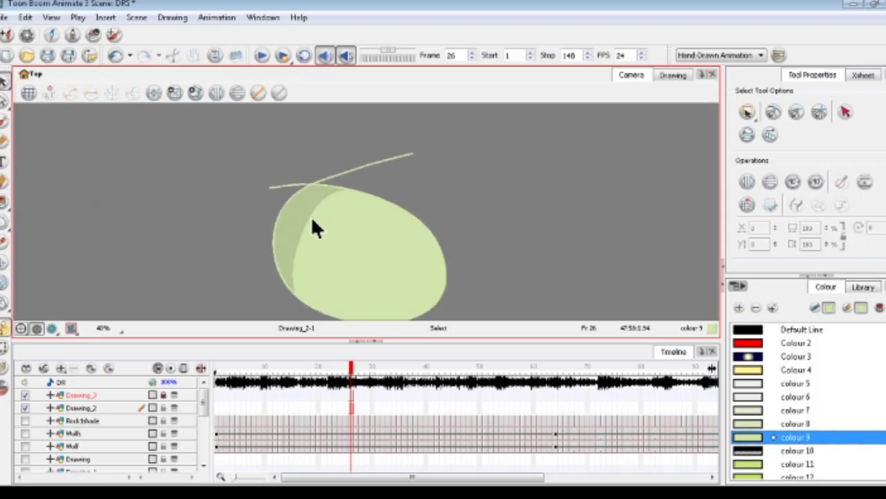
{"action": "scroll", "coordinate": [826, 386], "scroll_direction": "down", "scroll_amount": 2}
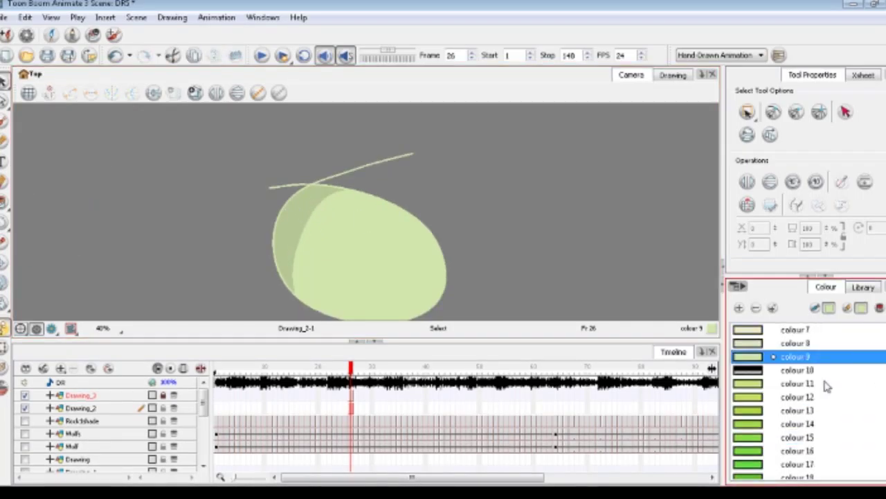
{"action": "scroll", "coordinate": [790, 415], "scroll_direction": "down", "scroll_amount": 6}
{"action": "scroll", "coordinate": [773, 434], "scroll_direction": "up", "scroll_amount": 4}
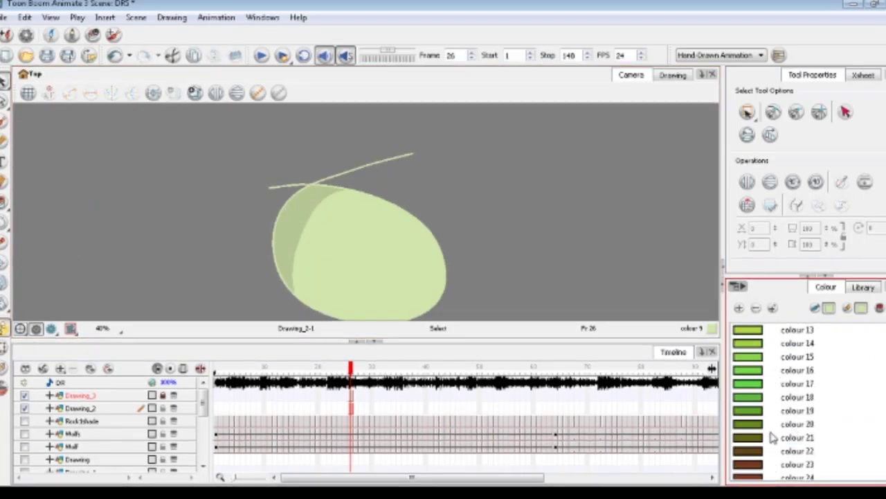
{"action": "scroll", "coordinate": [772, 439], "scroll_direction": "up", "scroll_amount": 4}
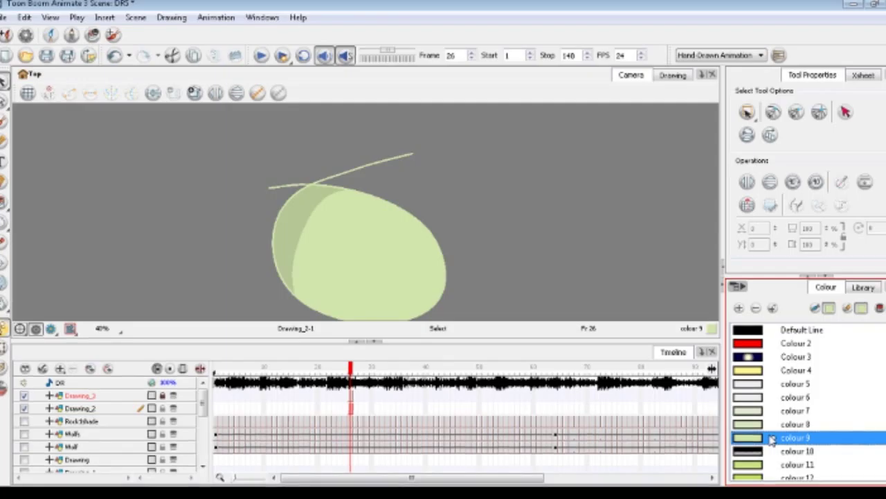
{"action": "left_click", "coordinate": [773, 464]}
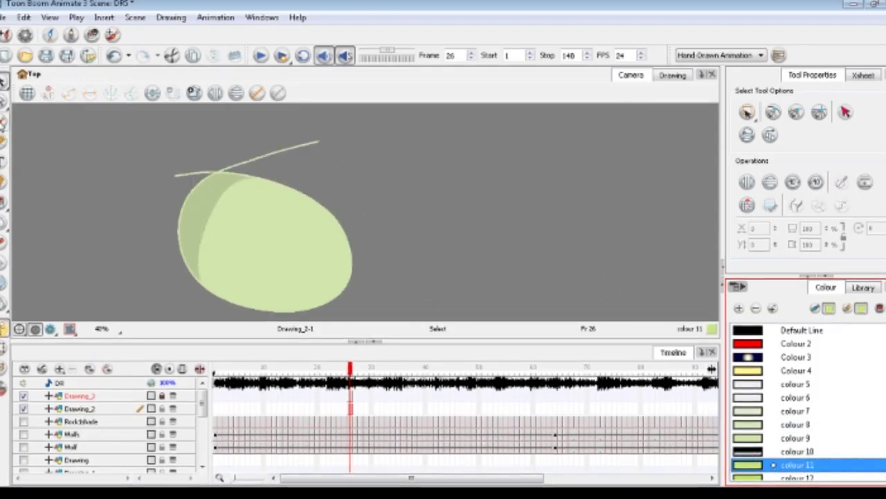
{"action": "key", "text": "alt+b"}
{"action": "mouse_move", "coordinate": [455, 166]}
{"action": "left_mouse_down"}
{"action": "mouse_move", "coordinate": [463, 283]}
{"action": "mouse_move", "coordinate": [518, 146]}
{"action": "left_mouse_up"}
Paint the inside of the second loop with colour 15
{"action": "scroll", "coordinate": [762, 416], "scroll_direction": "down", "scroll_amount": 2}
{"action": "left_click", "coordinate": [762, 438]}
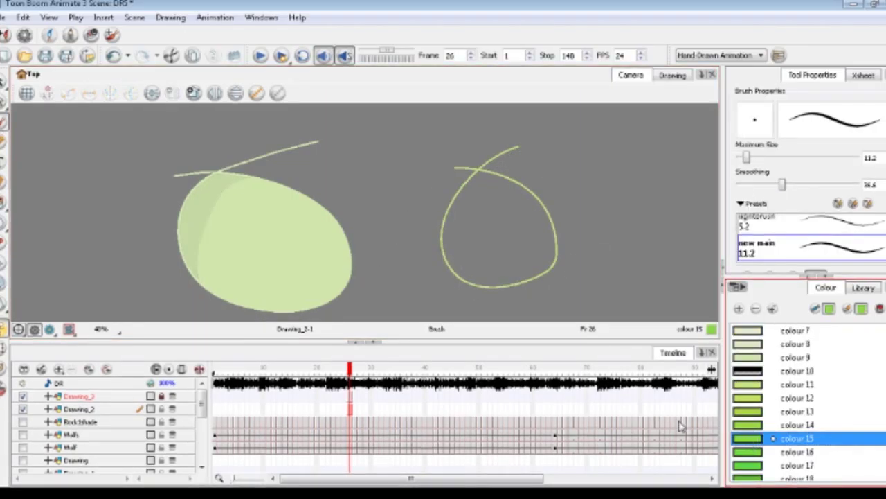
{"action": "left_click", "coordinate": [4, 201]}
{"action": "left_click", "coordinate": [487, 219]}
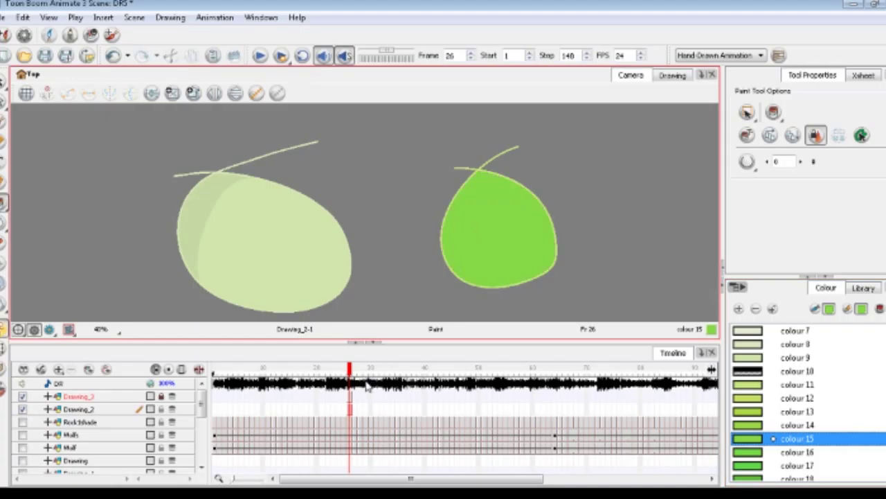
{"action": "key", "text": "alt+s"}
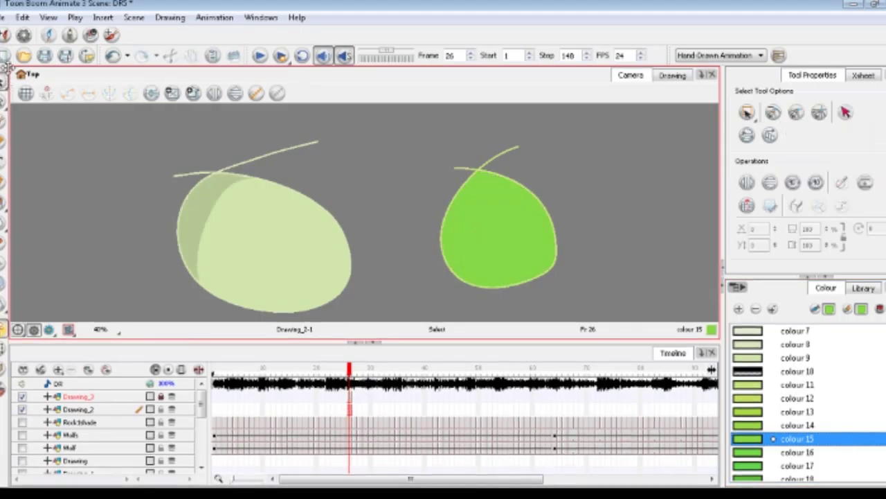
Unlock Drawing_3 and copy the green shape from Drawing_2 onto it at frame 26
{"action": "left_click", "coordinate": [156, 408]}
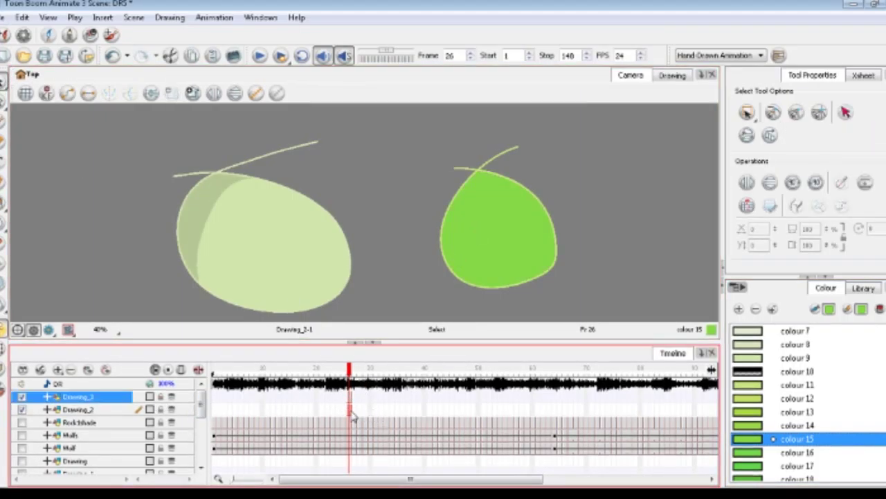
{"action": "scroll", "coordinate": [465, 248], "scroll_direction": "down", "scroll_amount": 2}
{"action": "left_click", "coordinate": [466, 210]}
{"action": "right_click", "coordinate": [467, 211]}
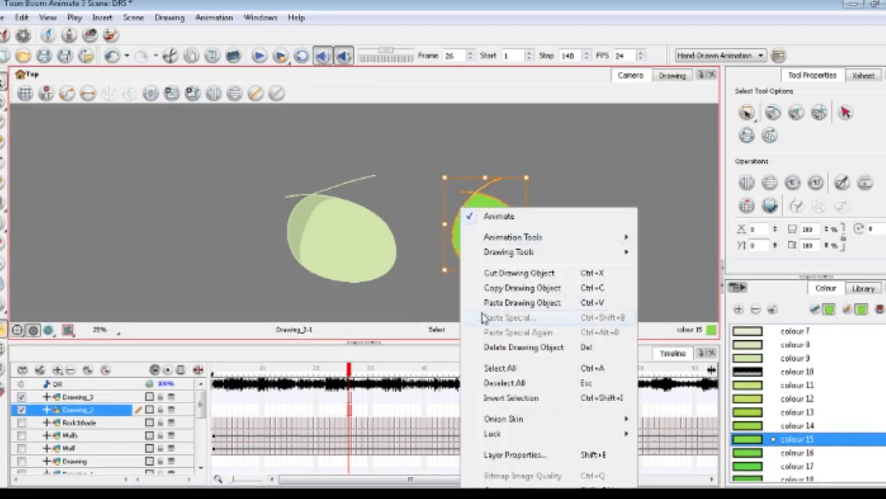
{"action": "left_click", "coordinate": [447, 345]}
{"action": "left_click", "coordinate": [350, 398]}
{"action": "right_click", "coordinate": [533, 163]}
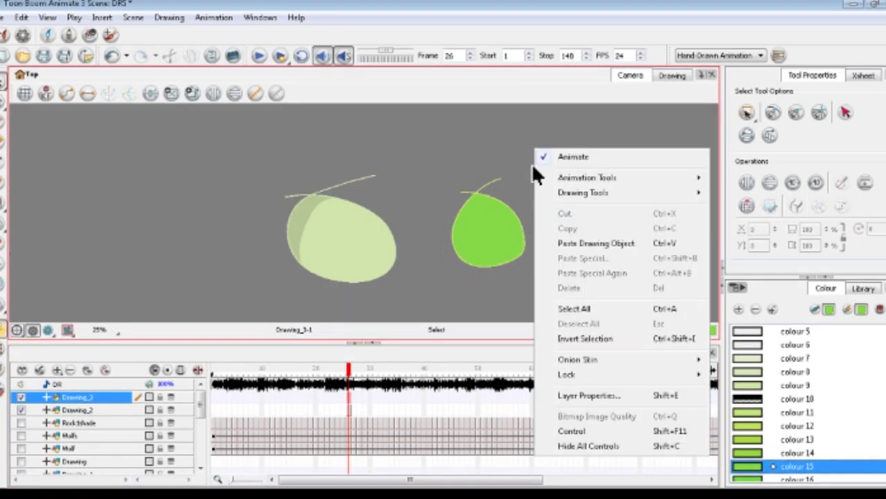
{"action": "left_click", "coordinate": [595, 243]}
Lock Drawing_2 and draw a diagonal Stroke line on Drawing_3 from the green shape's upper edge to its lower left edge
{"action": "scroll", "coordinate": [586, 232], "scroll_direction": "up", "scroll_amount": 2}
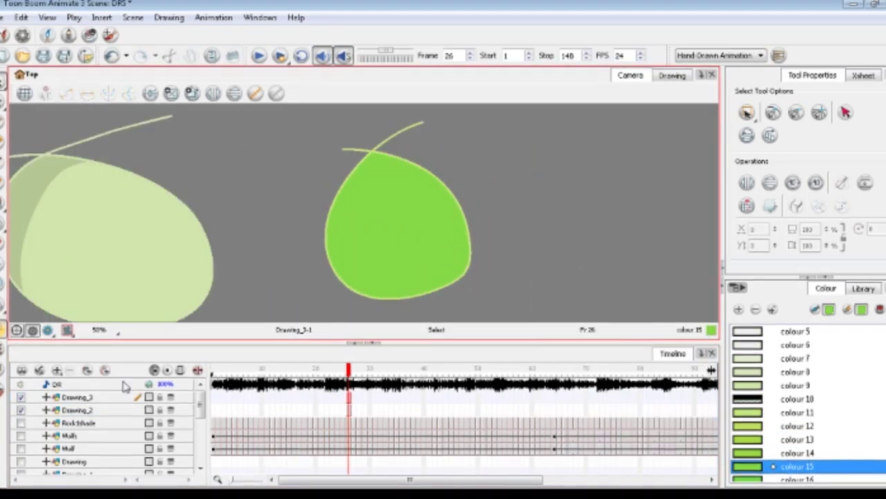
{"action": "left_click", "coordinate": [166, 410]}
{"action": "left_click", "coordinate": [351, 397]}
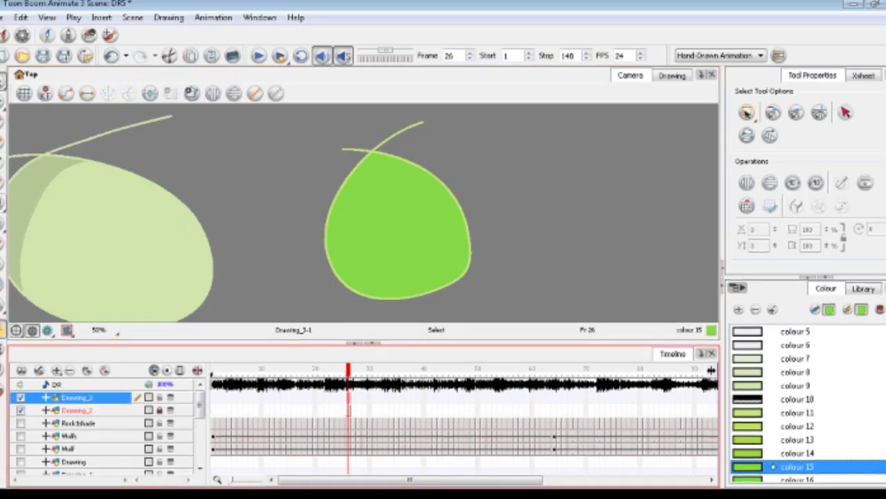
{"action": "left_click", "coordinate": [4, 203]}
{"action": "left_click", "coordinate": [41, 277]}
{"action": "mouse_move", "coordinate": [412, 151]}
{"action": "left_mouse_down"}
{"action": "mouse_move", "coordinate": [357, 228]}
{"action": "mouse_move", "coordinate": [331, 302]}
{"action": "left_mouse_up"}
Paint the green shape's upper-left section beside the stroke line with the transparent colour 10
{"action": "left_click", "coordinate": [4, 216]}
{"action": "left_click", "coordinate": [75, 223]}
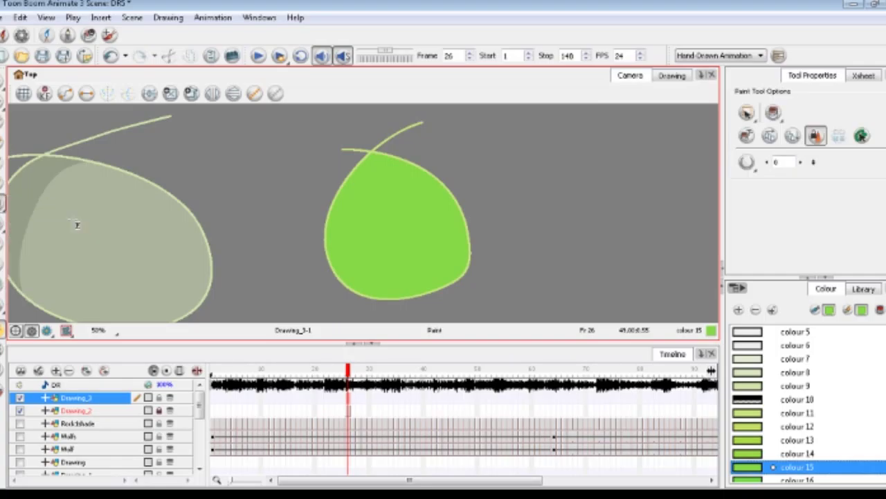
{"action": "left_click", "coordinate": [797, 400]}
{"action": "left_click", "coordinate": [341, 216]}
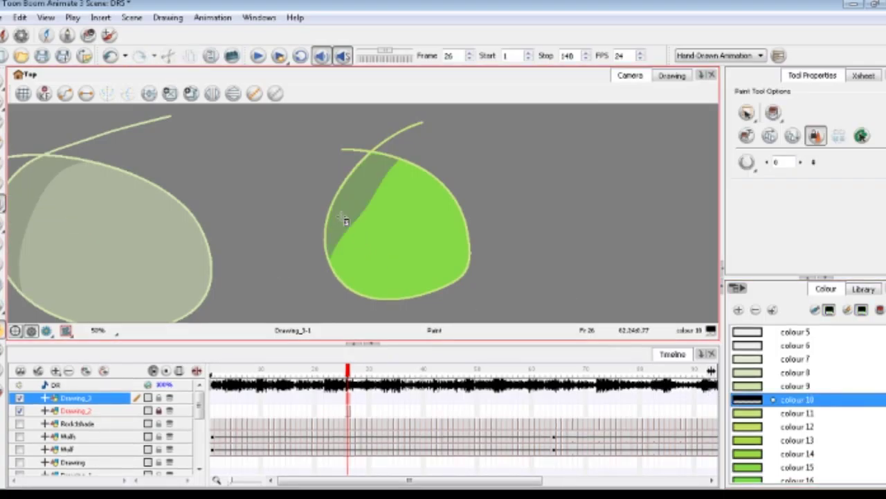
{"action": "key", "text": "2"}
{"action": "left_click", "coordinate": [4, 80]}
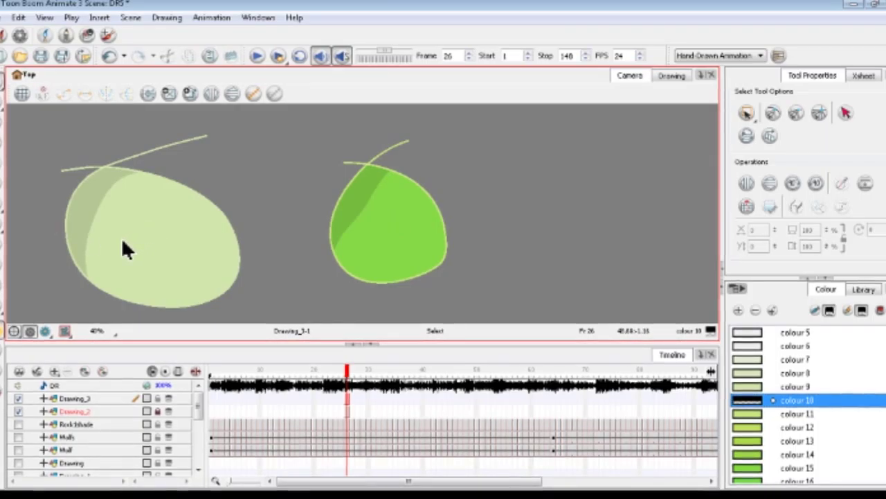
Delete both practice shapes from Drawing_3, and unlock Drawing_2 to delete its shapes as well
{"action": "scroll", "coordinate": [249, 218], "scroll_direction": "down", "scroll_amount": 2}
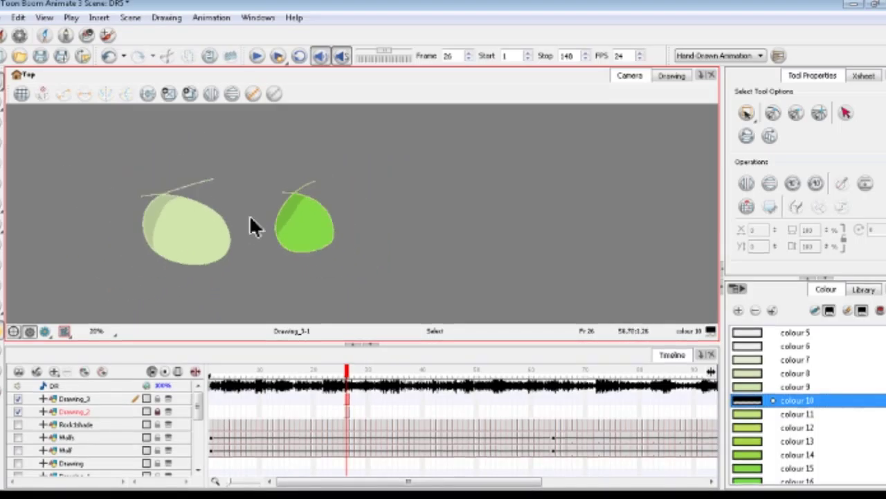
{"action": "left_click_drag", "start_coordinate": [545, 320], "coordinate": [208, 173]}
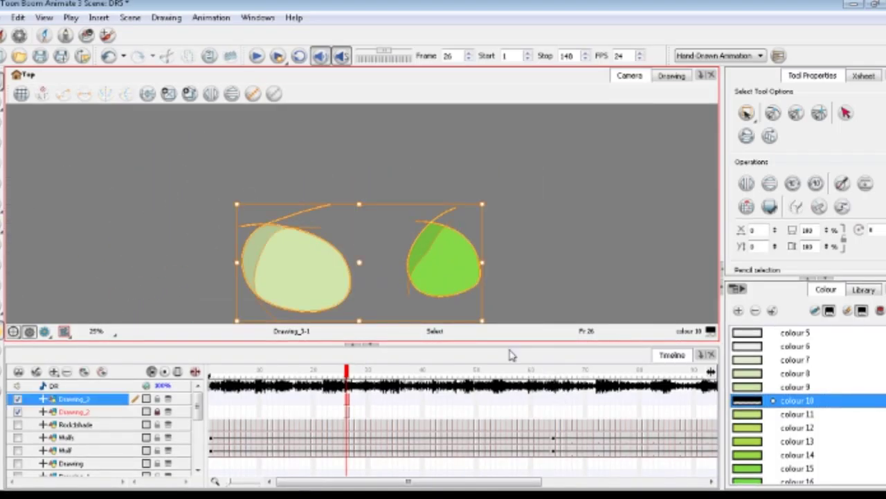
{"action": "right_click", "coordinate": [268, 235]}
{"action": "left_click", "coordinate": [268, 67]}
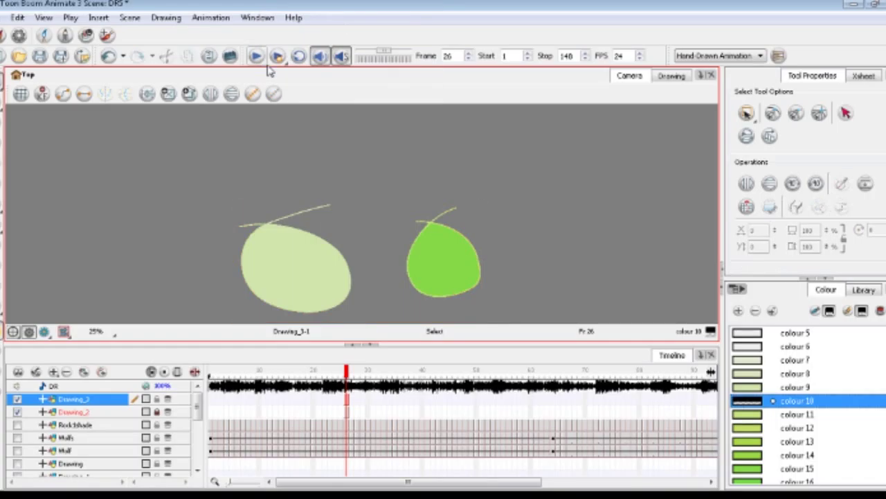
{"action": "left_click", "coordinate": [162, 412]}
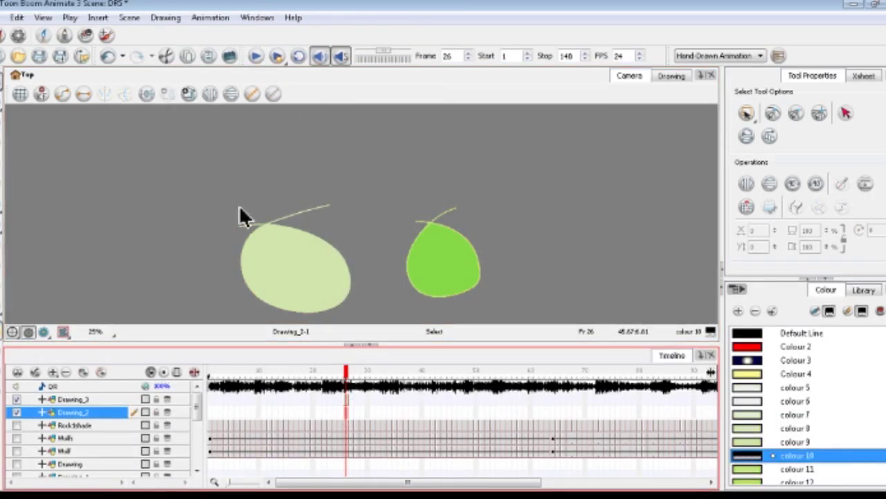
{"action": "left_click_drag", "start_coordinate": [239, 205], "coordinate": [544, 315]}
{"action": "right_click", "coordinate": [419, 279]}
{"action": "left_click", "coordinate": [477, 62]}
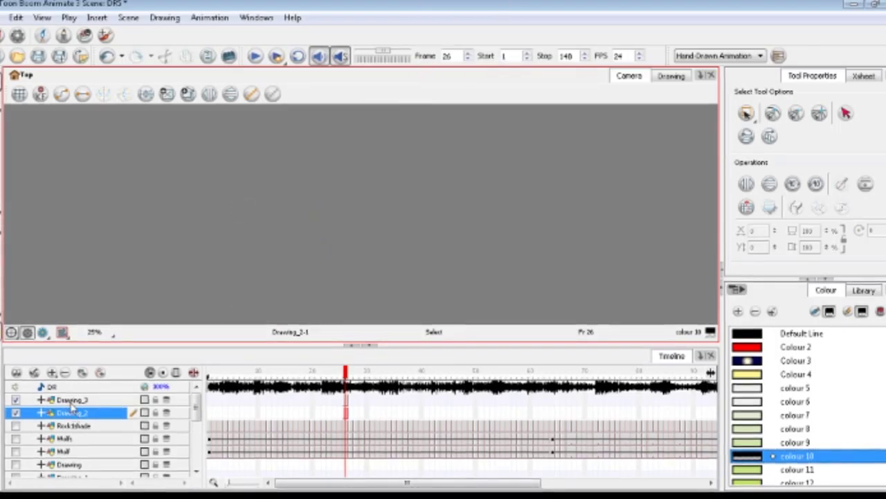
Delete the Drawing_2 and Drawing_3 layers from the timeline
{"action": "left_click", "coordinate": [74, 401], "text": "ctrl"}
{"action": "right_click", "coordinate": [75, 401]}
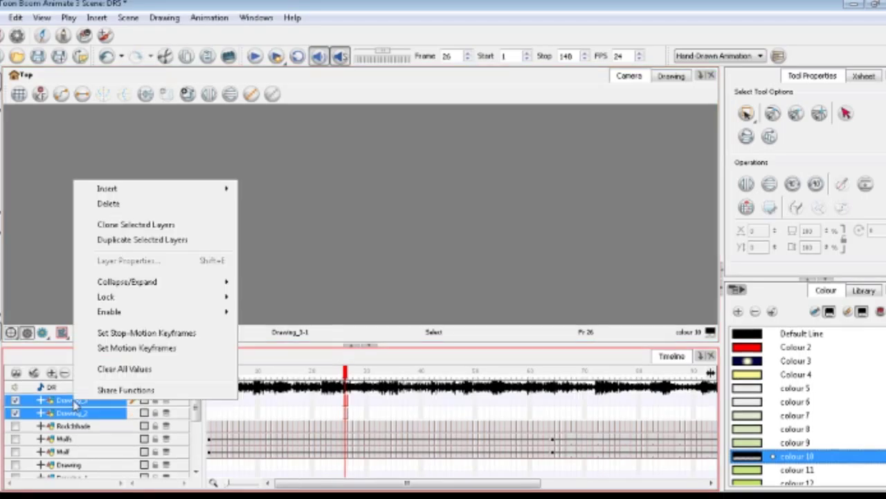
{"action": "left_click", "coordinate": [96, 206]}
{"action": "left_click", "coordinate": [427, 269]}
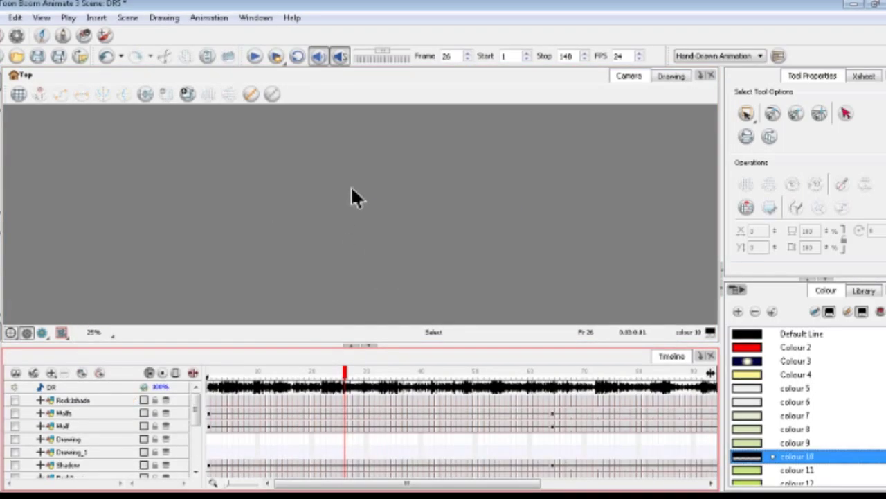
Examine the DRSmountains artwork as a whole and up close, focusing on the soft shading of the right mountain's snow cap
{"action": "scroll", "coordinate": [350, 159], "scroll_direction": "down", "scroll_amount": 1}
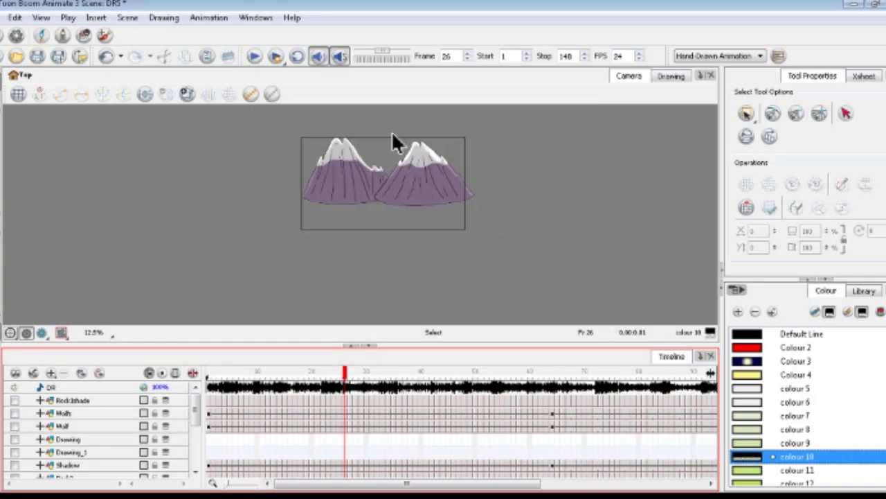
{"action": "scroll", "coordinate": [396, 121], "scroll_direction": "up", "scroll_amount": 1}
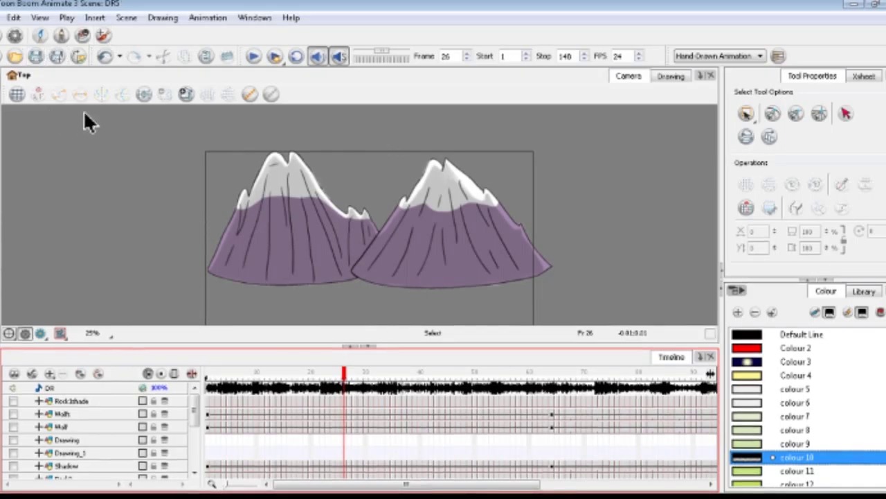
{"action": "left_click_drag", "start_coordinate": [194, 416], "coordinate": [192, 459]}
{"action": "scroll", "coordinate": [428, 213], "scroll_direction": "up", "scroll_amount": 3}
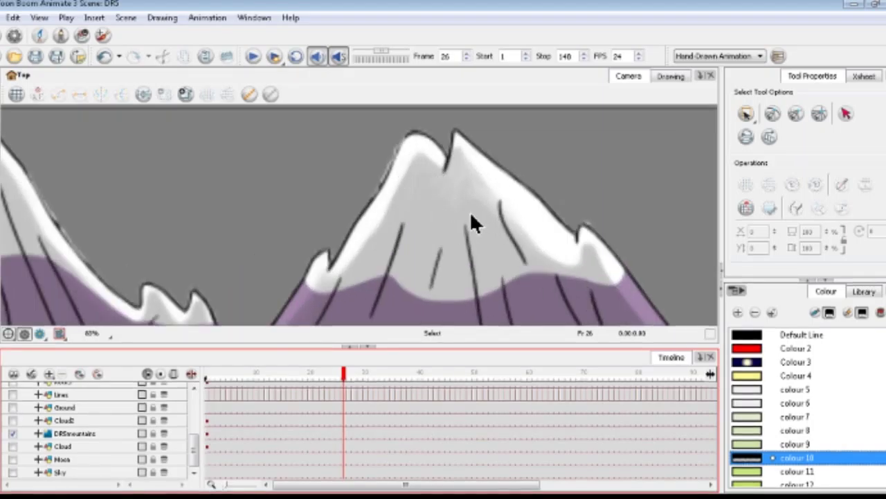
{"action": "scroll", "coordinate": [514, 182], "scroll_direction": "up", "scroll_amount": 2}
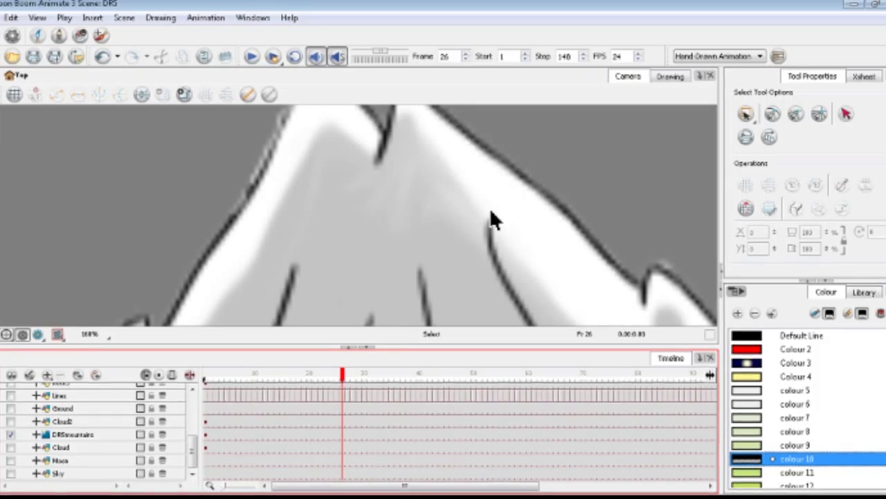
{"action": "scroll", "coordinate": [440, 172], "scroll_direction": "down", "scroll_amount": 2}
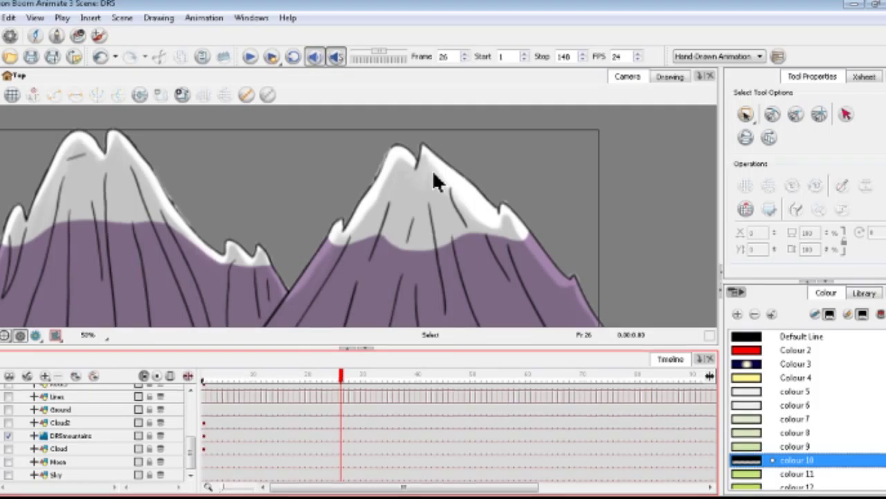
{"action": "scroll", "coordinate": [433, 174], "scroll_direction": "up", "scroll_amount": 6}
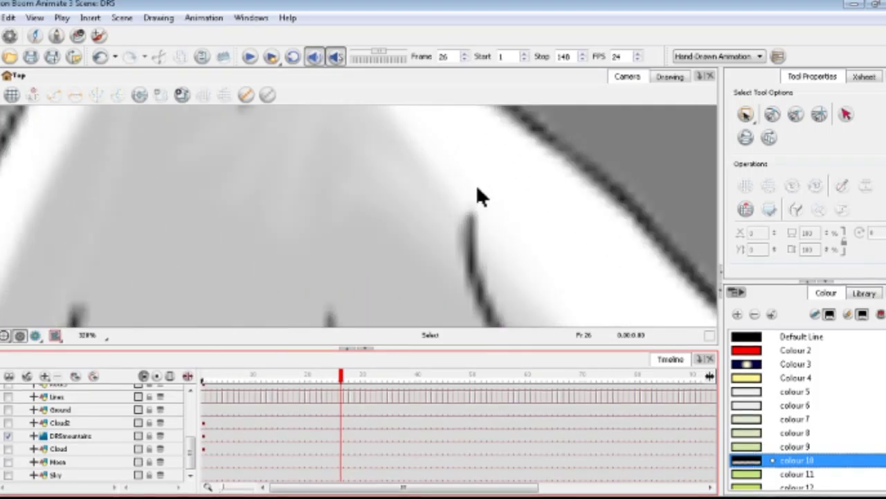
{"action": "scroll", "coordinate": [478, 195], "scroll_direction": "up", "scroll_amount": 2}
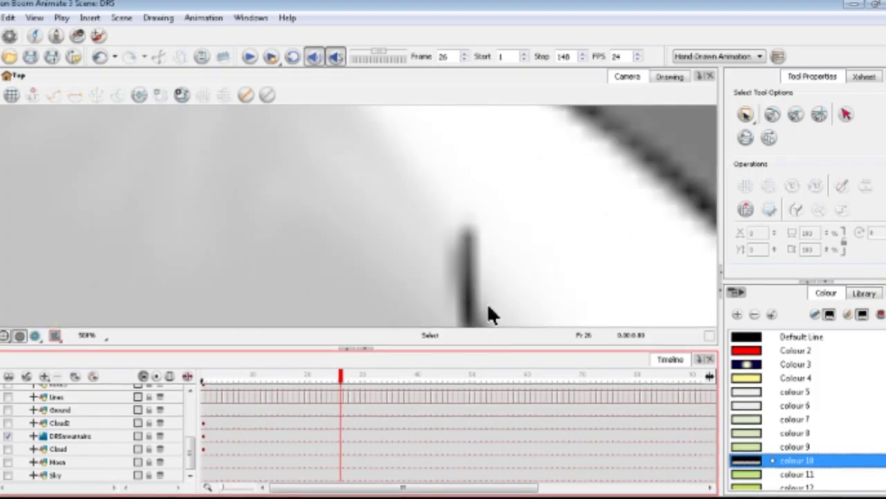
{"action": "scroll", "coordinate": [356, 173], "scroll_direction": "down", "scroll_amount": 8}
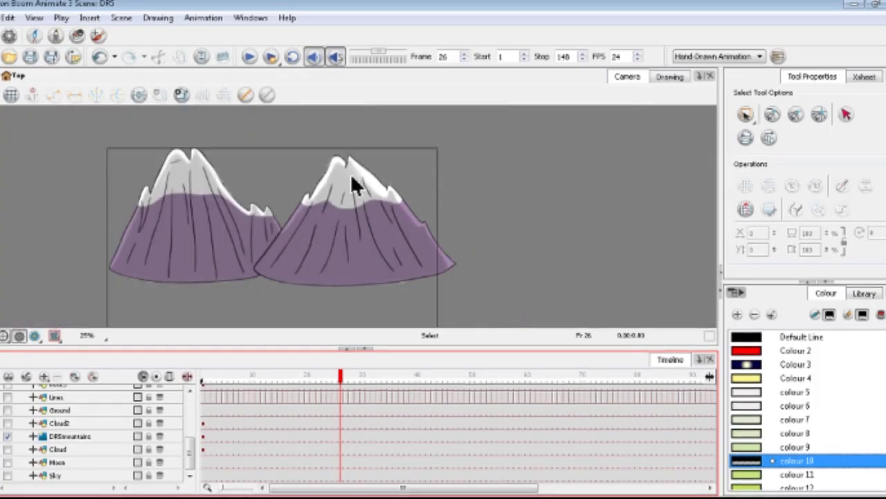
{"action": "scroll", "coordinate": [350, 173], "scroll_direction": "up", "scroll_amount": 3}
{"action": "scroll", "coordinate": [350, 177], "scroll_direction": "down", "scroll_amount": 3}
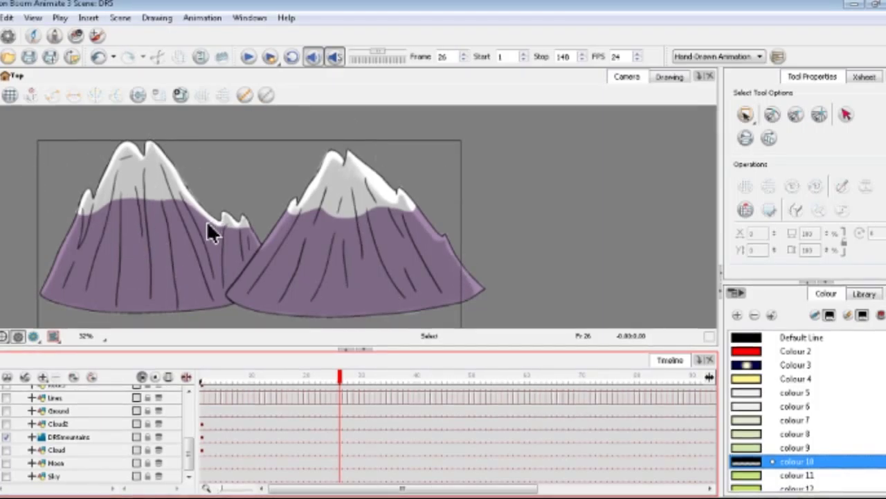
Hide the DRSmountains layer, add a new drawing layer at the top of the drawing layers, and reset the camera view
{"action": "left_click", "coordinate": [6, 437]}
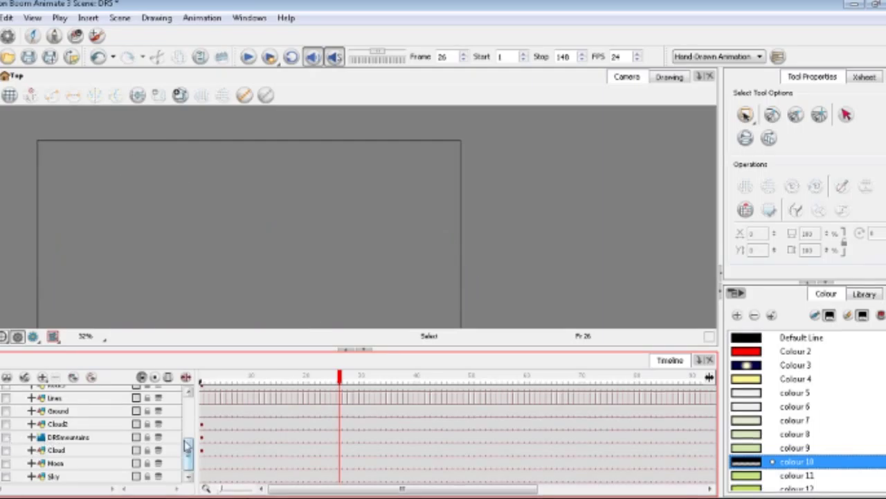
{"action": "left_click", "coordinate": [185, 451]}
{"action": "left_click_drag", "start_coordinate": [185, 451], "coordinate": [187, 401]}
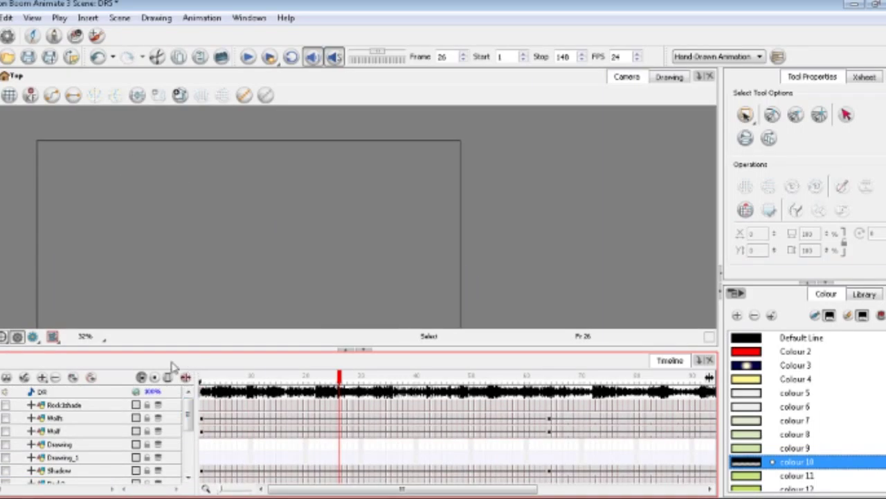
{"action": "left_click", "coordinate": [115, 405]}
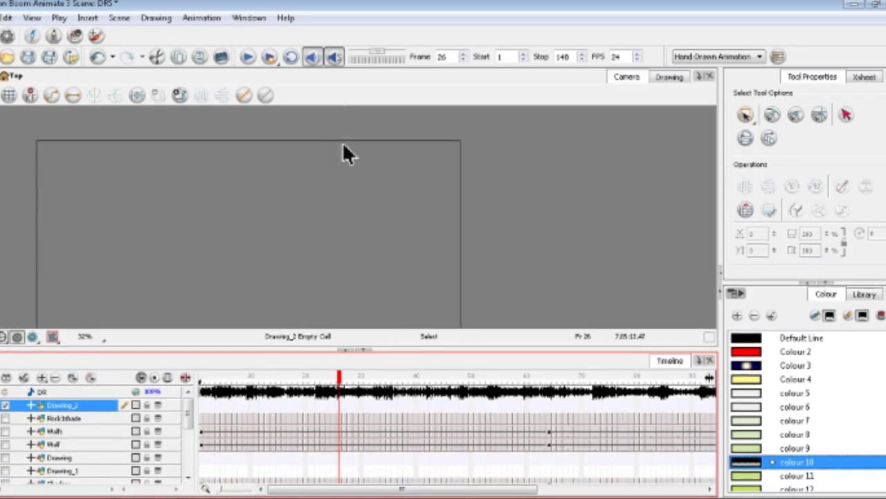
{"action": "key", "text": "shift+m"}
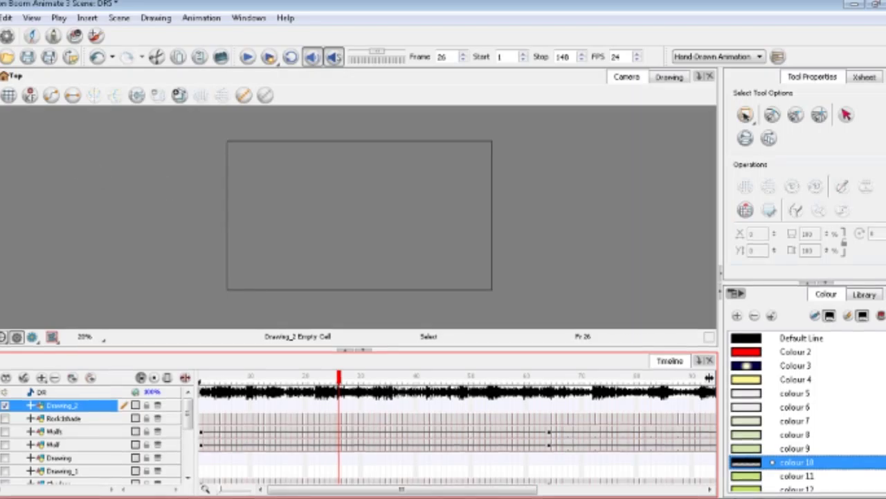
Draw a large rough circle with overlapping ends on the new layer at frame 26, using the Brush and the Default Line colour
{"action": "key", "text": "alt+b"}
{"action": "left_click", "coordinate": [746, 338]}
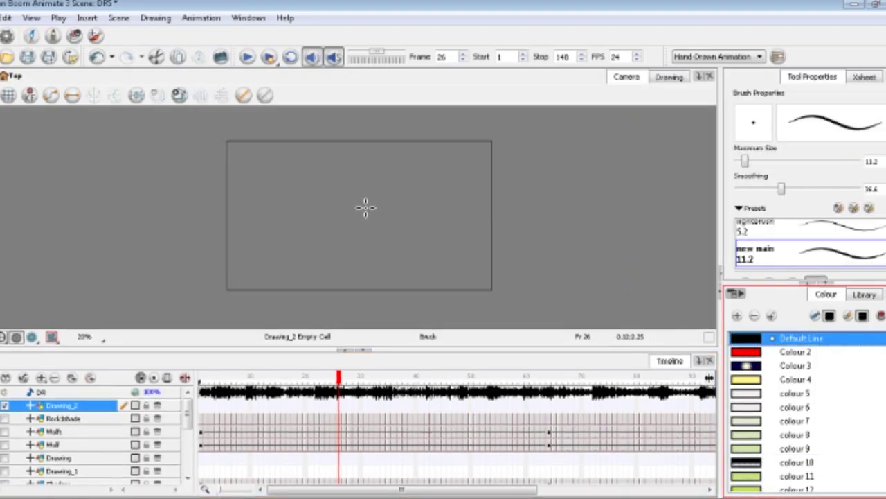
{"action": "scroll", "coordinate": [347, 228], "scroll_direction": "up", "scroll_amount": 2}
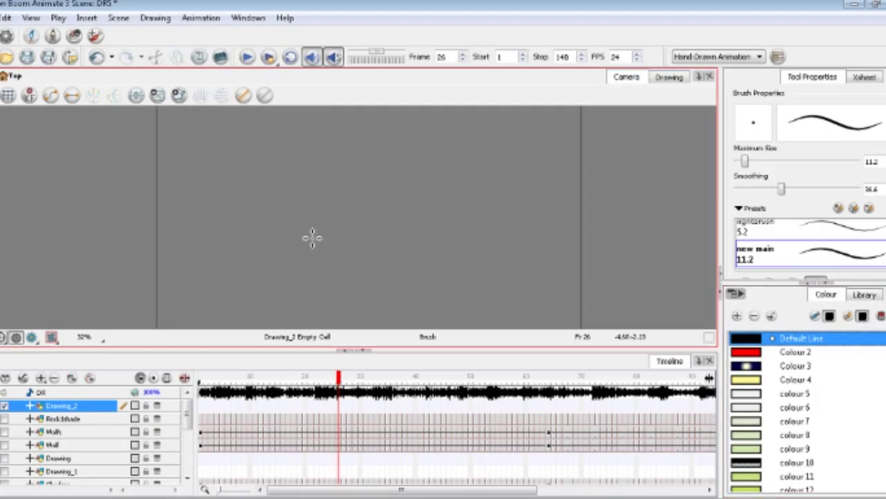
{"action": "mouse_move", "coordinate": [307, 231]}
{"action": "left_mouse_down"}
{"action": "mouse_move", "coordinate": [342, 182]}
{"action": "mouse_move", "coordinate": [491, 204]}
{"action": "mouse_move", "coordinate": [466, 301]}
{"action": "mouse_move", "coordinate": [368, 309]}
{"action": "mouse_move", "coordinate": [330, 259]}
{"action": "mouse_move", "coordinate": [310, 175]}
{"action": "left_mouse_up"}
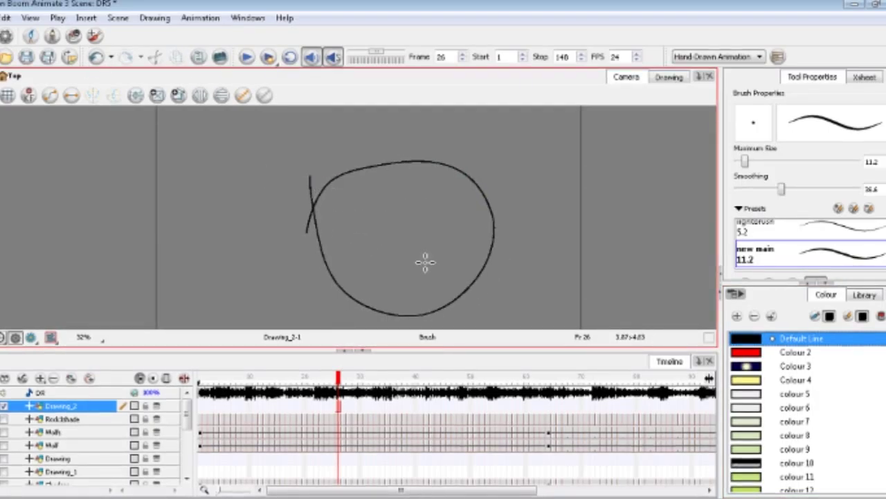
Review the image export settings for output, format, Colour with Transparency mode and frame range, then close them without exporting
{"action": "left_click", "coordinate": [0, 17]}
{"action": "mouse_move", "coordinate": [21, 201]}
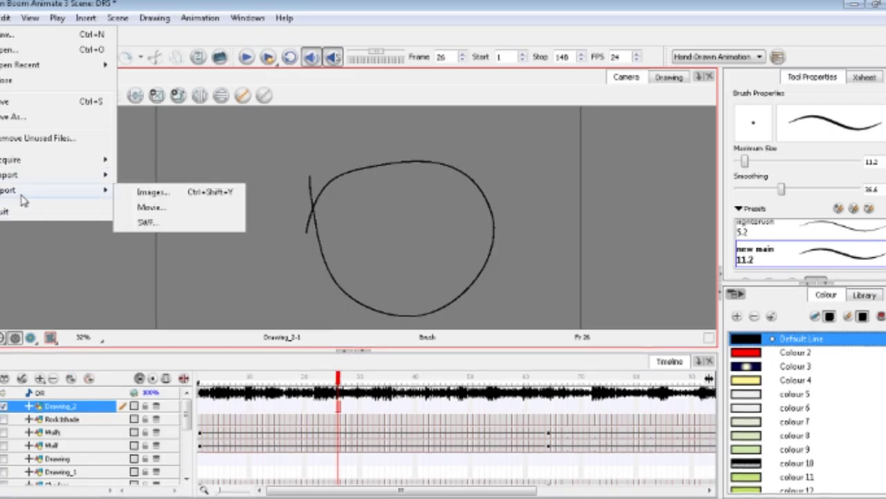
{"action": "left_click", "coordinate": [134, 194]}
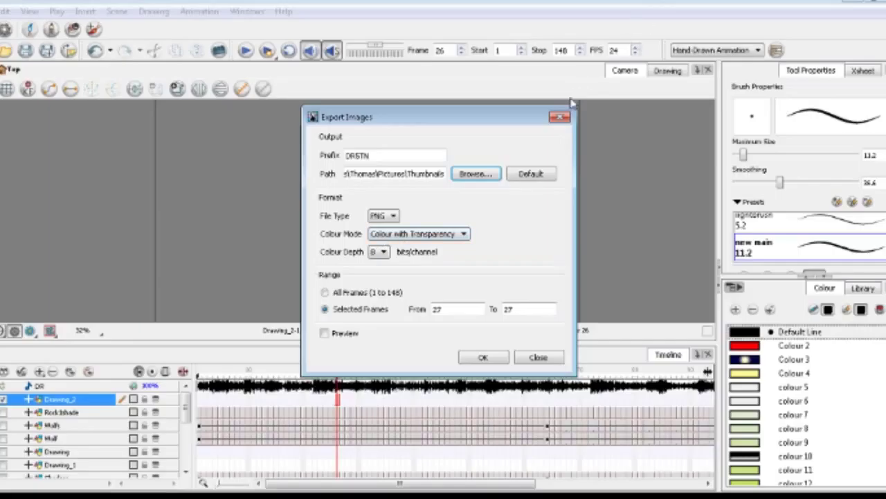
{"action": "left_click", "coordinate": [561, 117]}
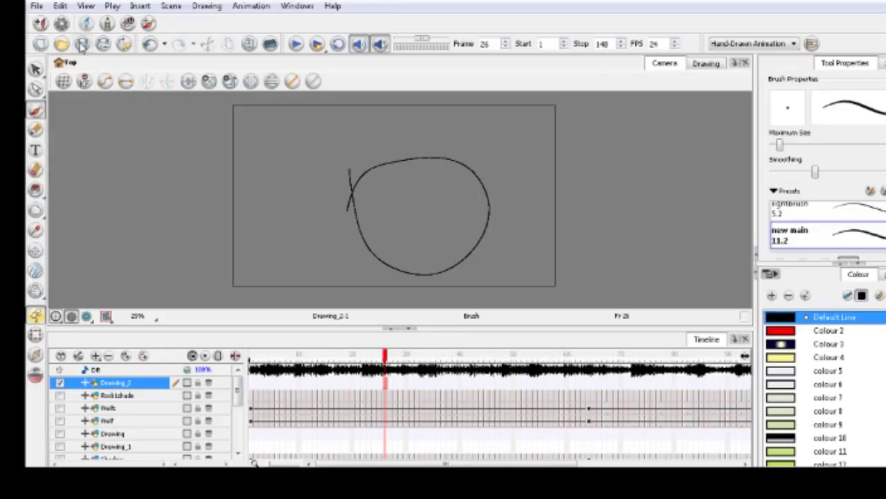
{"action": "scroll", "coordinate": [305, 158], "scroll_direction": "down", "scroll_amount": 2}
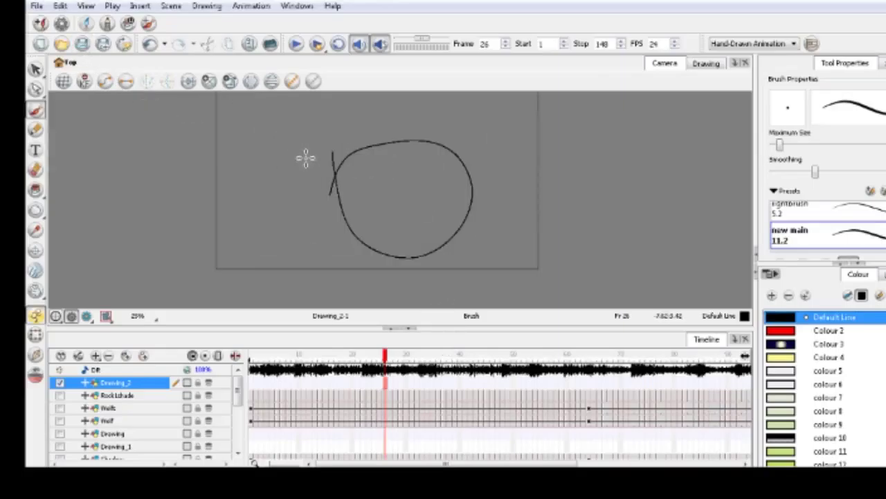
{"action": "left_click", "coordinate": [35, 6]}
{"action": "mouse_move", "coordinate": [99, 159]}
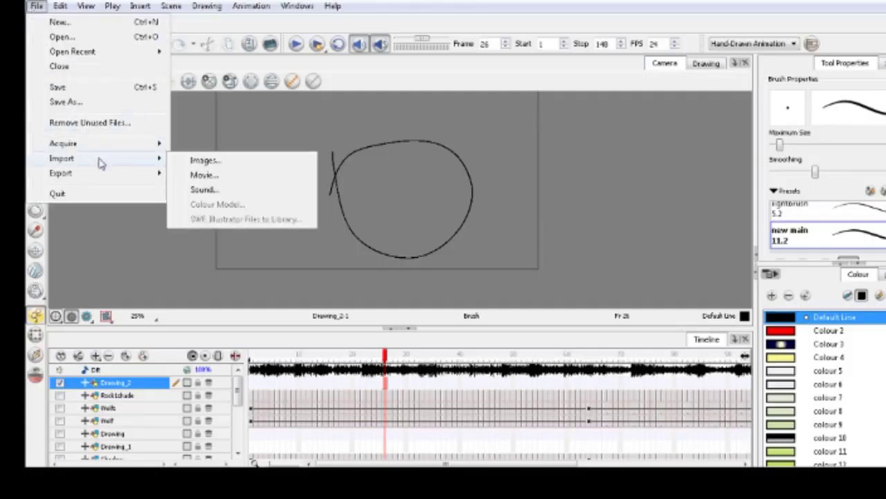
{"action": "mouse_move", "coordinate": [128, 174]}
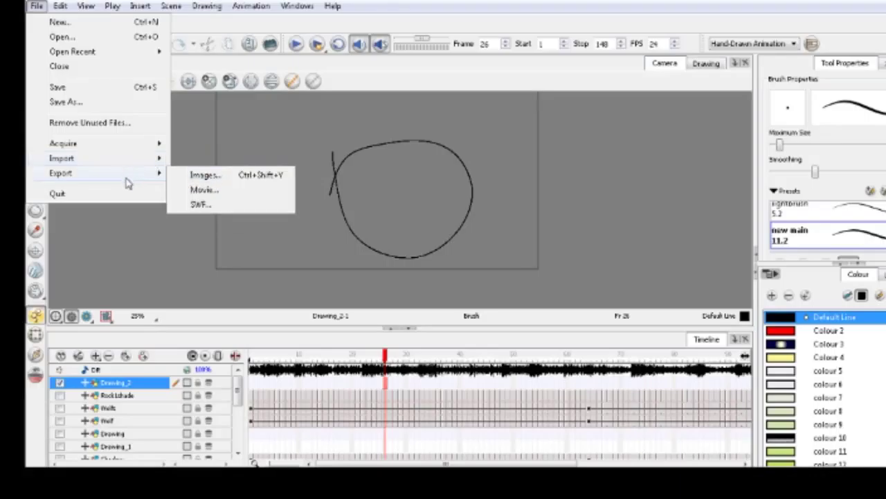
{"action": "left_click", "coordinate": [185, 178]}
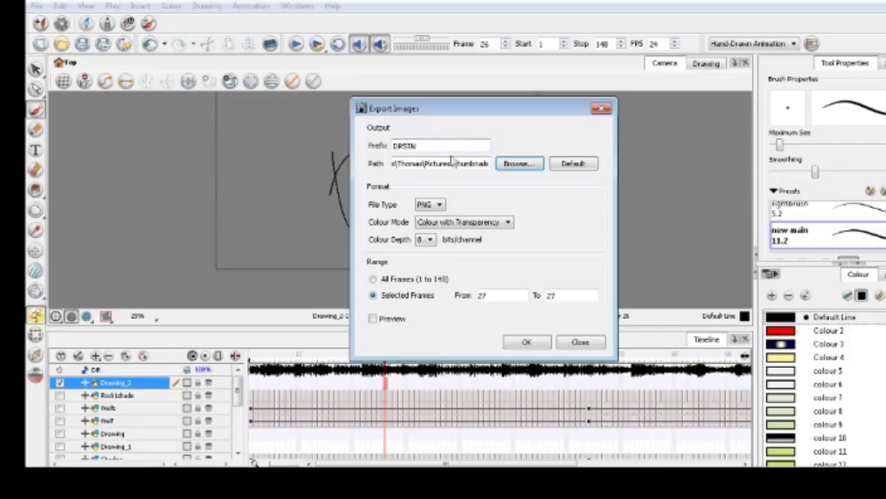
{"action": "left_click_drag", "start_coordinate": [432, 148], "coordinate": [341, 157]}
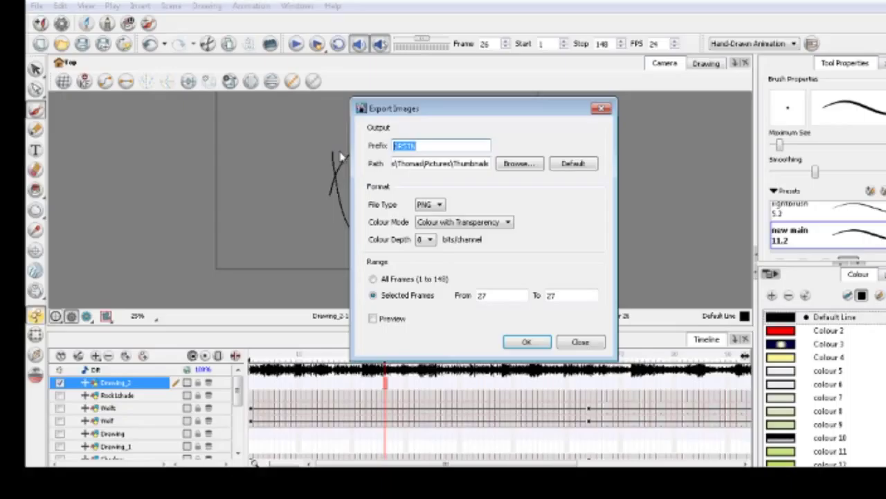
{"action": "type", "text": "testdummy"}
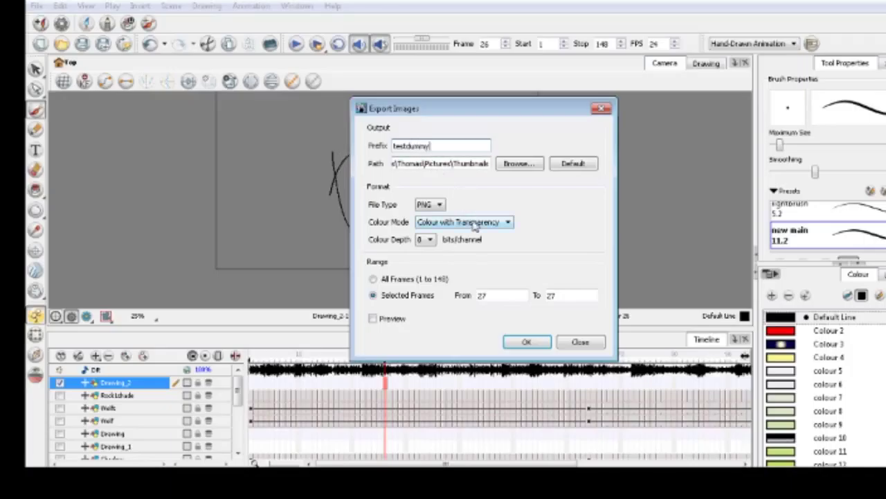
{"action": "mouse_move", "coordinate": [500, 113]}
{"action": "left_mouse_down"}
{"action": "mouse_move", "coordinate": [552, 135]}
{"action": "mouse_move", "coordinate": [640, 120]}
{"action": "left_mouse_up"}
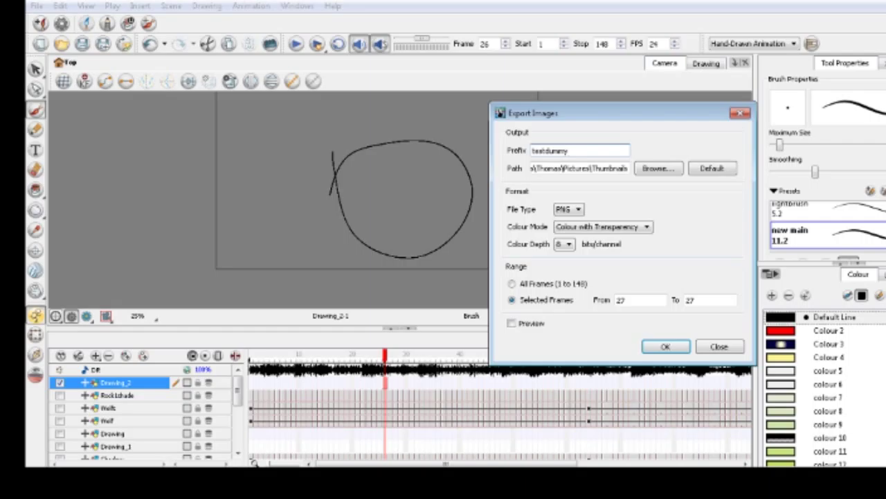
{"action": "left_click", "coordinate": [738, 115]}
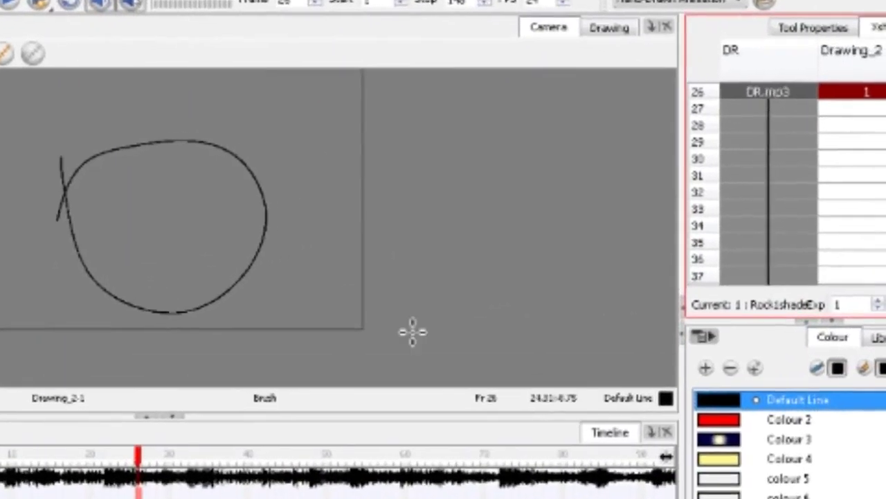
Select the Drawing_2 column and export frames 26 to 26 as a PNG in Colour with Transparency mode, using the prefix testdummy
{"action": "left_click", "coordinate": [851, 50]}
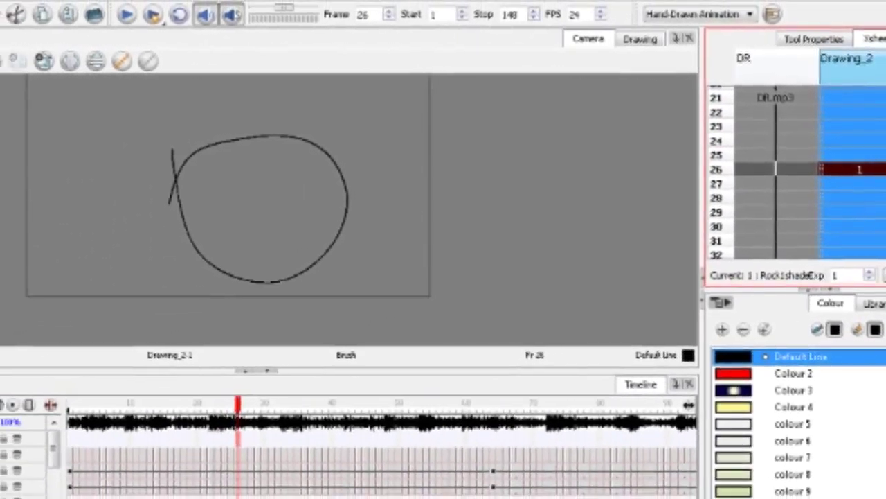
{"action": "mouse_move", "coordinate": [0, 184]}
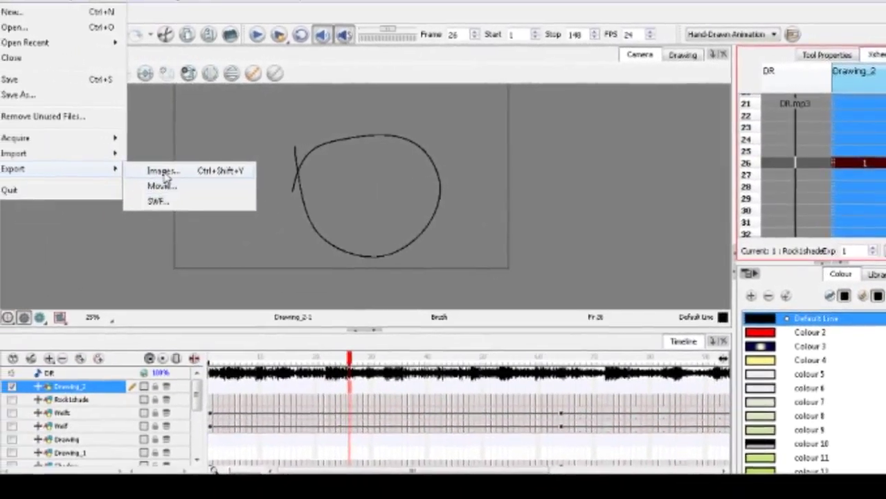
{"action": "left_click", "coordinate": [62, 176]}
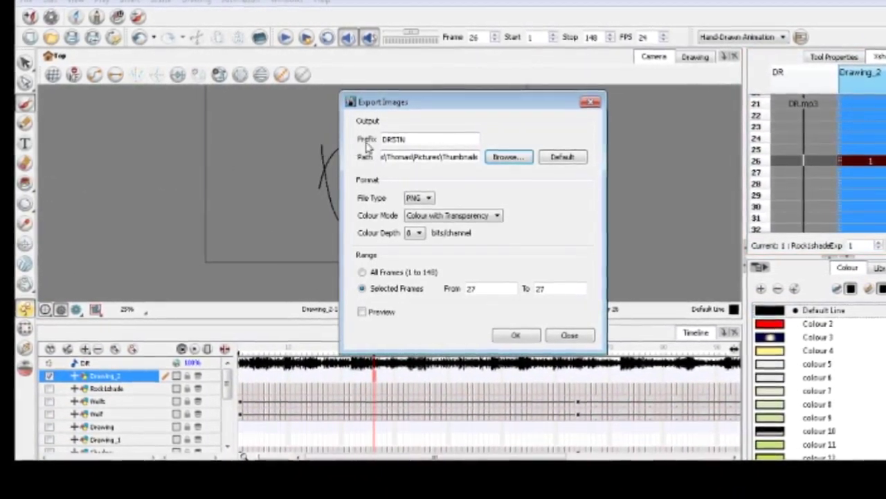
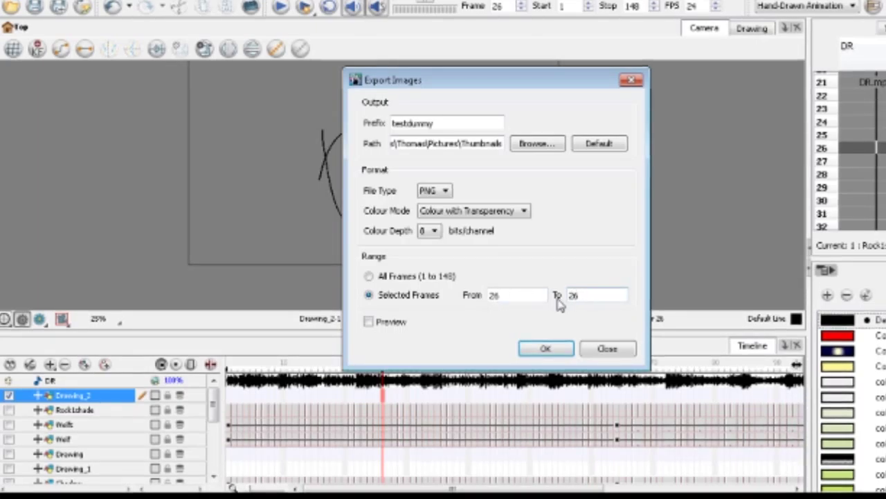
{"action": "left_click", "coordinate": [468, 213]}
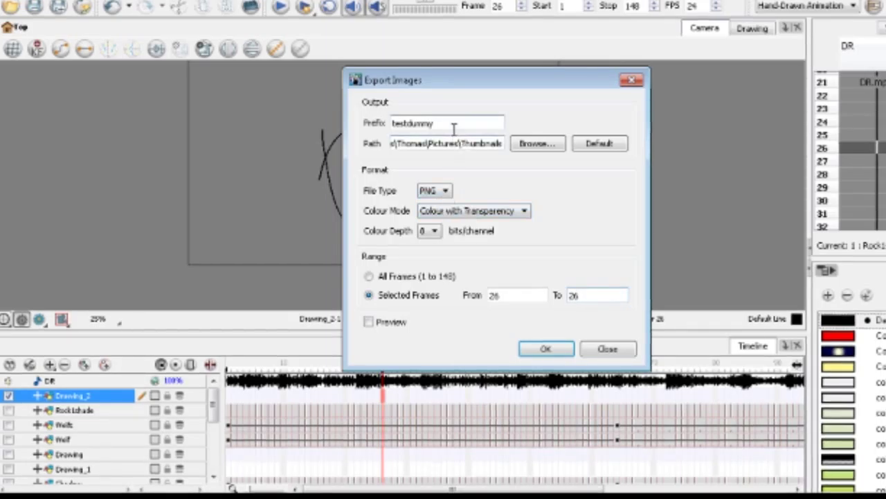
{"action": "left_click", "coordinate": [549, 349]}
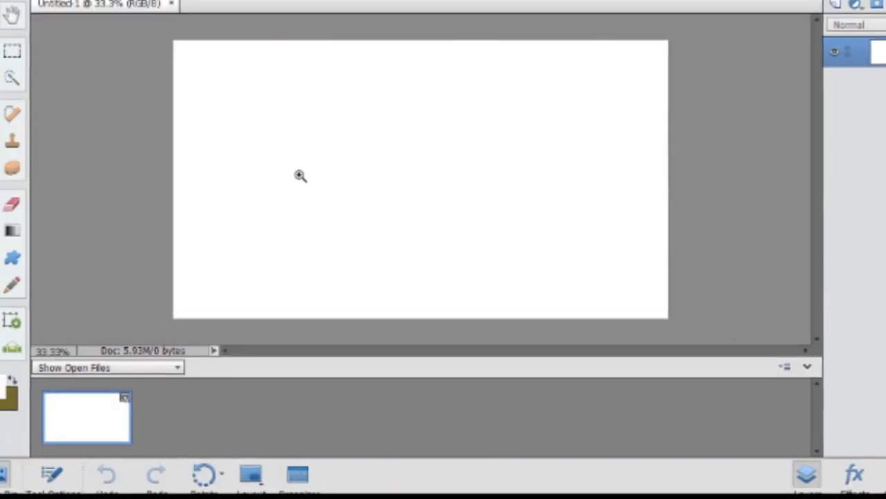
Switch to Photoshop Elements and open the testdummy26 image from the Thumbnails folder
{"action": "key", "text": "alt+f"}
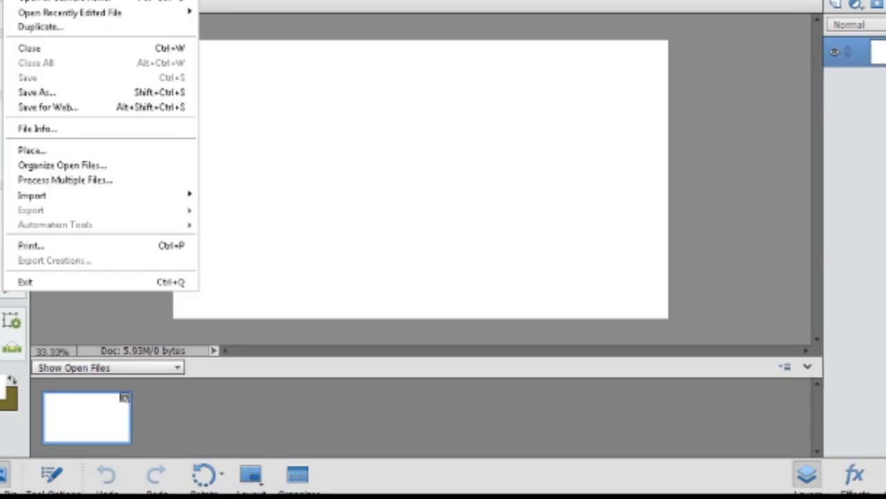
{"action": "left_click", "coordinate": [29, 3]}
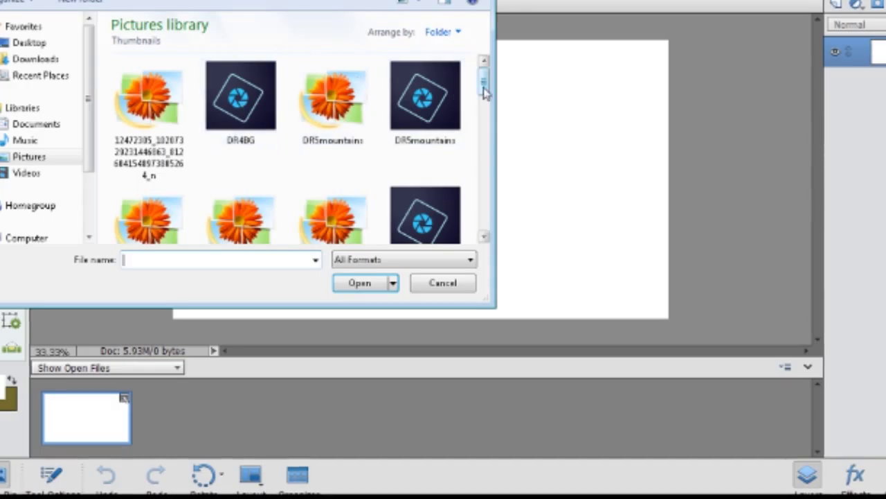
{"action": "left_click_drag", "start_coordinate": [484, 94], "coordinate": [484, 191]}
{"action": "left_click", "coordinate": [334, 139]}
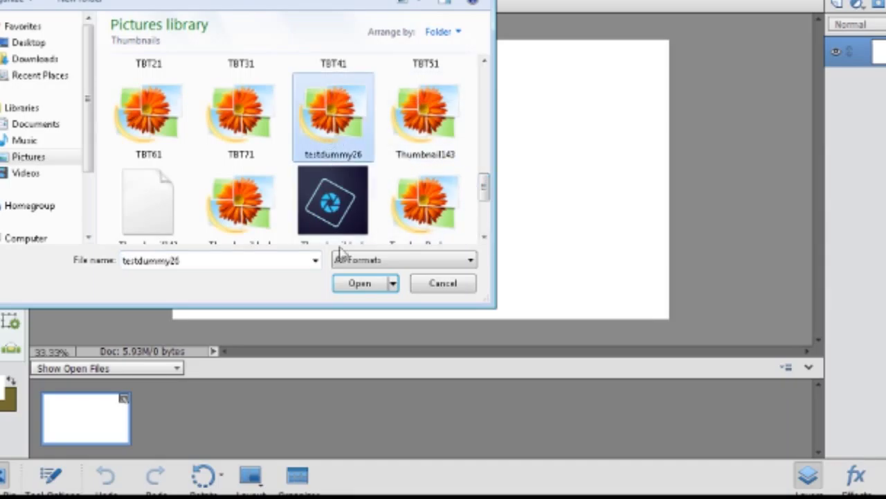
{"action": "left_click", "coordinate": [361, 285]}
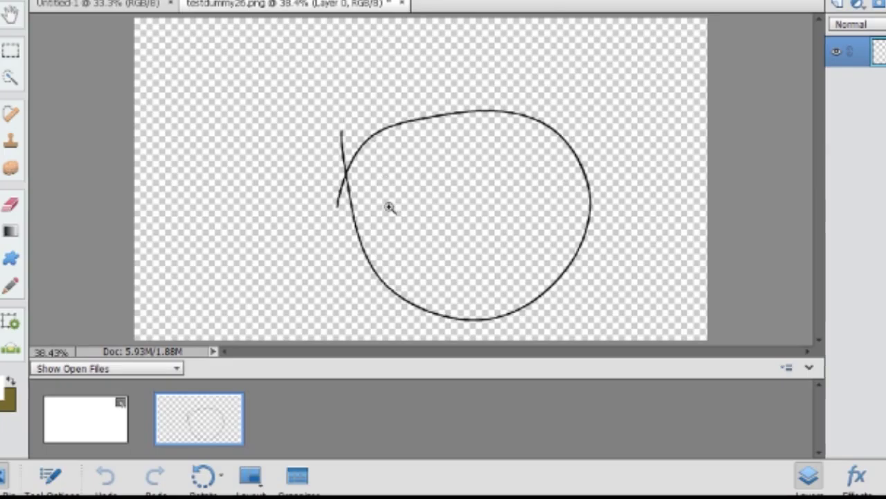
Copy the circle drawing into the Untitled-1 document and scale it proportionally to 156.61%, positioned to span the canvas height
{"action": "key", "text": "v"}
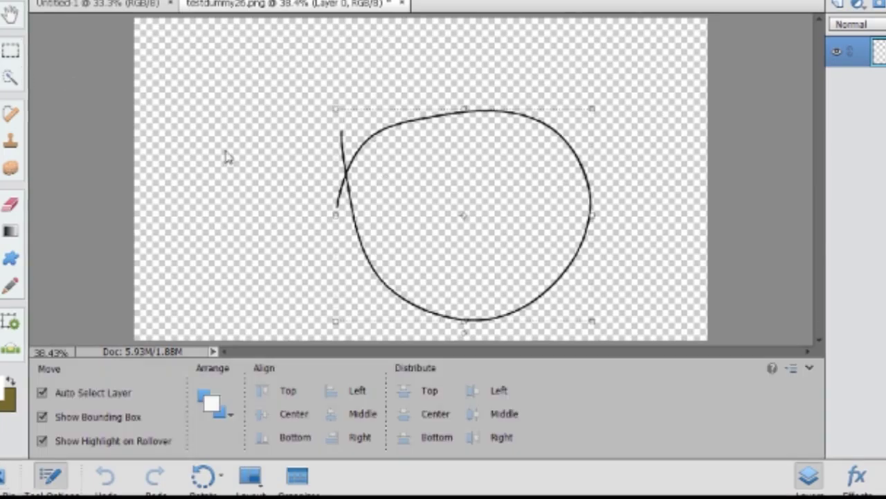
{"action": "left_click_drag", "start_coordinate": [359, 237], "coordinate": [378, 159]}
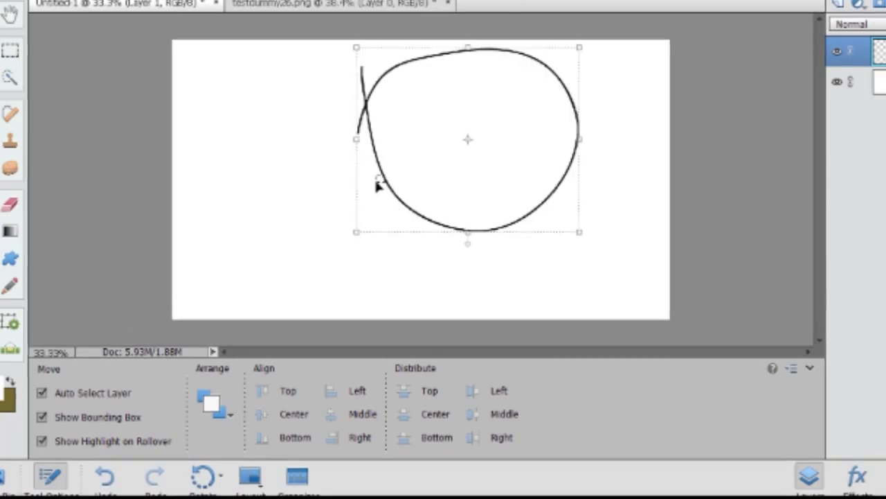
{"action": "left_click_drag", "start_coordinate": [357, 231], "coordinate": [207, 313]}
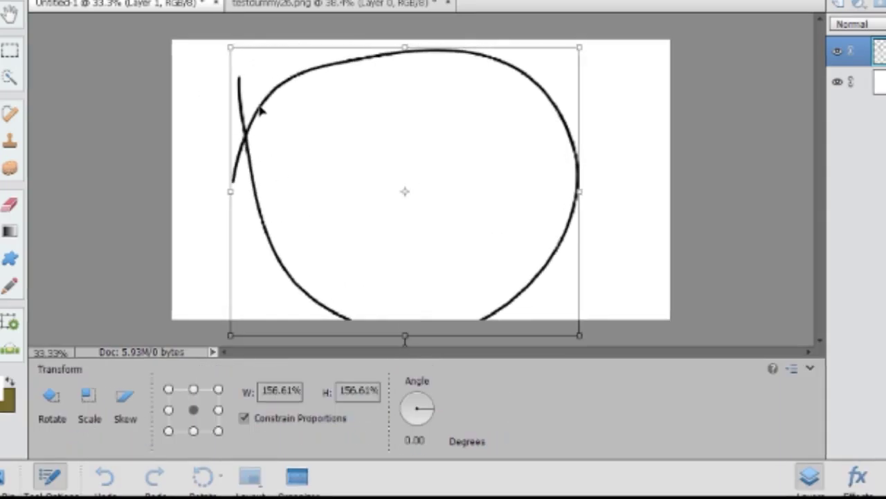
{"action": "left_click_drag", "start_coordinate": [260, 109], "coordinate": [261, 96]}
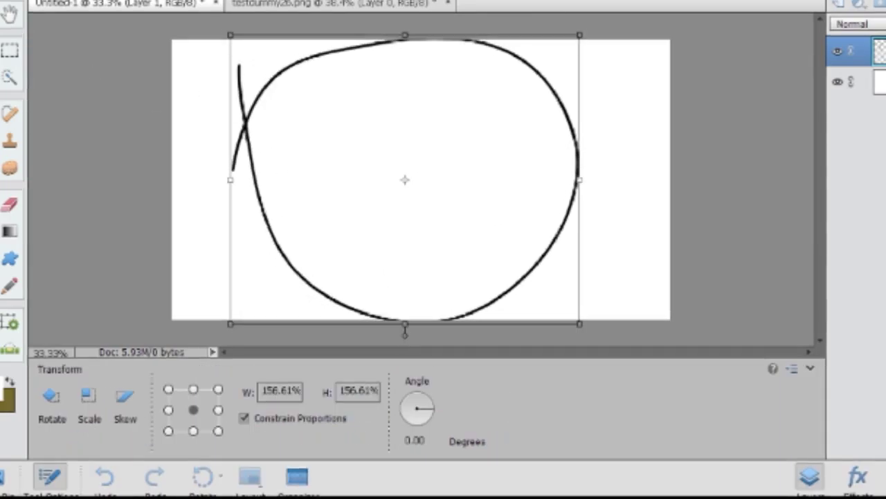
{"action": "key", "text": "z"}
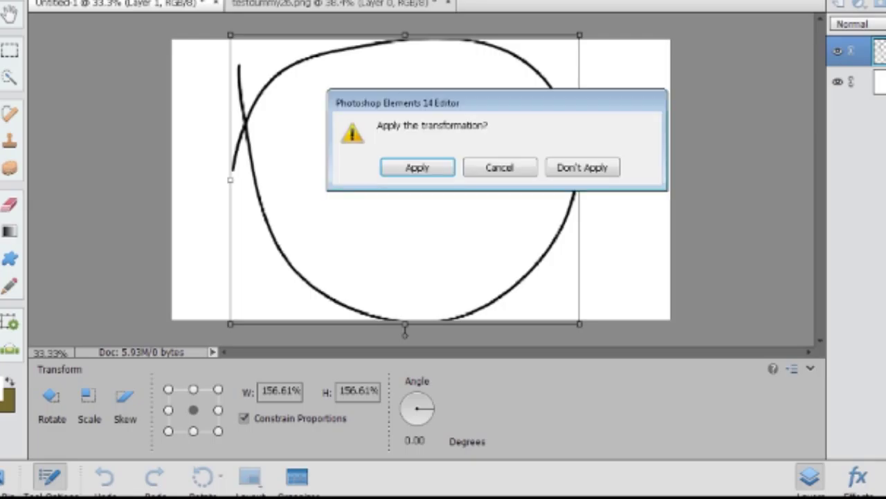
{"action": "left_click", "coordinate": [419, 183]}
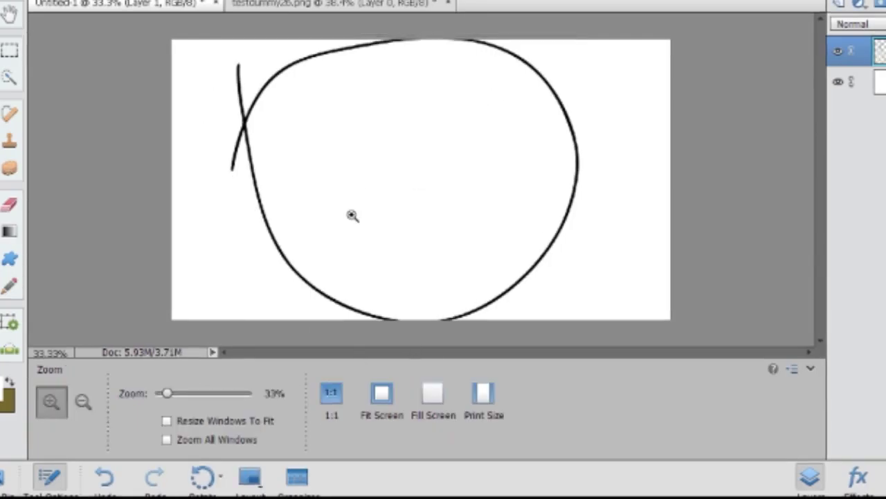
Add a new layer between the Background and the line drawing, and set the Brush tool's foreground color to fa6363
{"action": "left_click", "coordinate": [859, 82]}
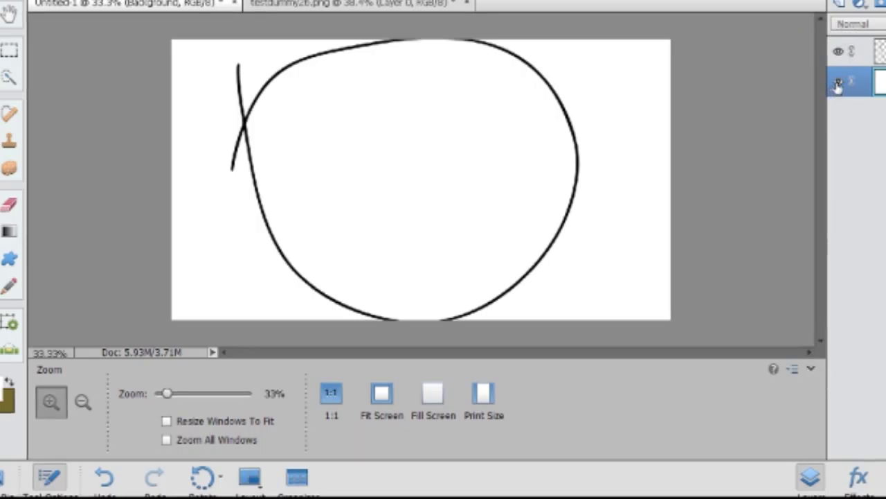
{"action": "left_click", "coordinate": [840, 4]}
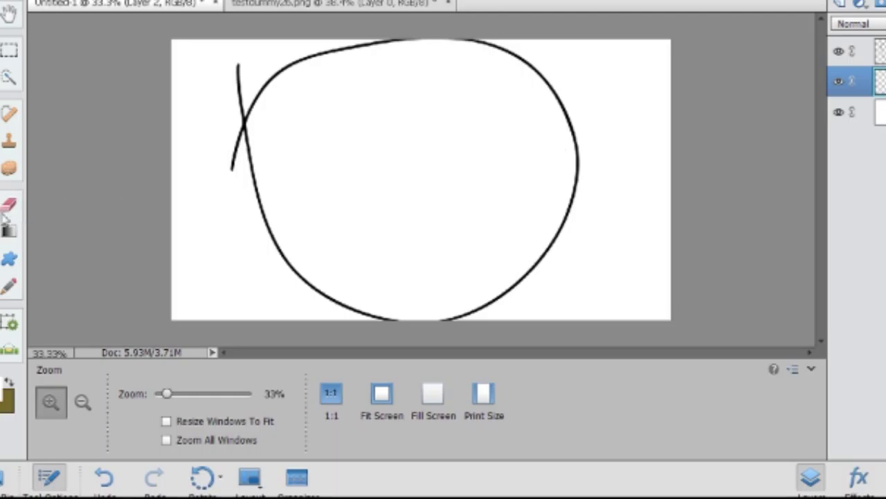
{"action": "key", "text": "b"}
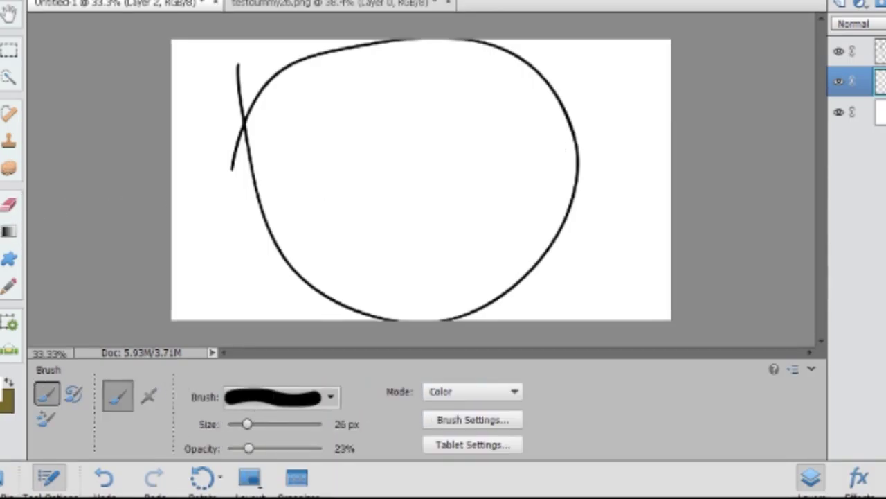
{"action": "left_click", "coordinate": [7, 400]}
{"action": "left_click", "coordinate": [653, 166]}
{"action": "left_click", "coordinate": [685, 149]}
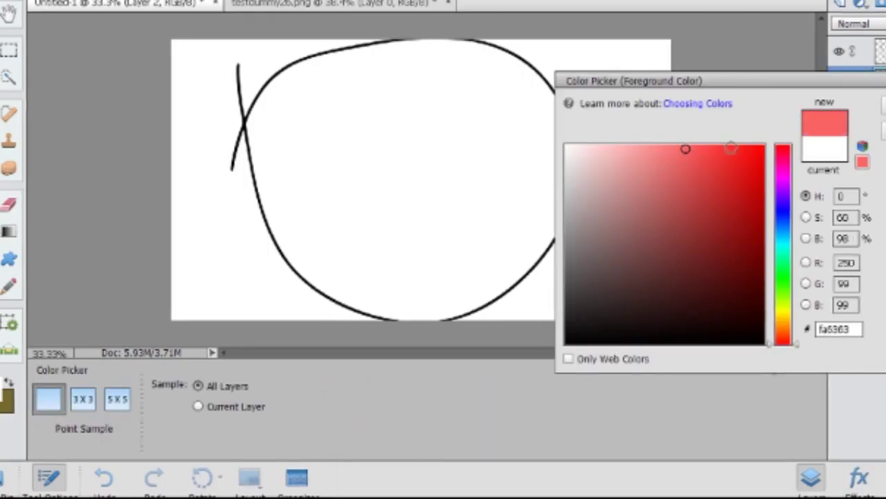
{"action": "key", "text": "Return"}
Try a few brush strokes inside the circle, and set the brush opacity to 100% and size to 93 px
{"action": "left_click_drag", "start_coordinate": [412, 158], "coordinate": [346, 217]}
{"action": "mouse_move", "coordinate": [512, 189]}
{"action": "left_mouse_down"}
{"action": "mouse_move", "coordinate": [258, 247]}
{"action": "mouse_move", "coordinate": [302, 259]}
{"action": "mouse_move", "coordinate": [390, 238]}
{"action": "mouse_move", "coordinate": [392, 248]}
{"action": "left_mouse_up"}
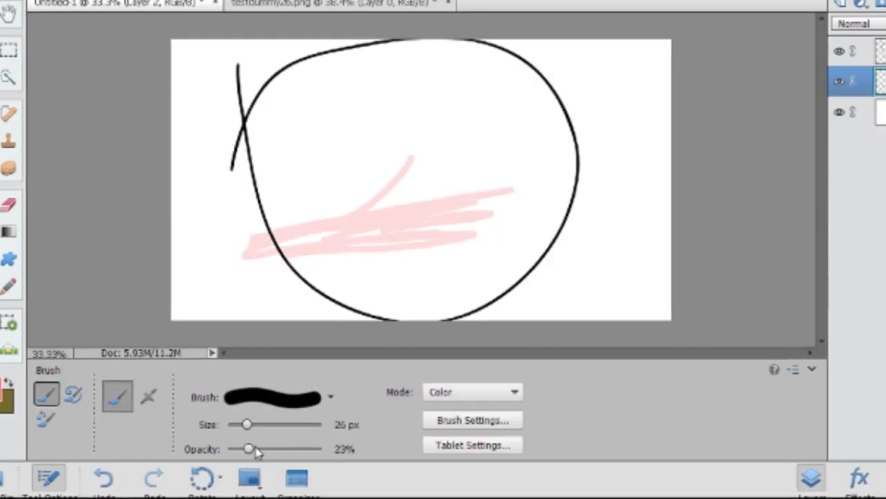
{"action": "left_click_drag", "start_coordinate": [253, 449], "coordinate": [322, 449]}
{"action": "mouse_move", "coordinate": [507, 162]}
{"action": "left_mouse_down"}
{"action": "mouse_move", "coordinate": [449, 222]}
{"action": "mouse_move", "coordinate": [461, 210]}
{"action": "mouse_move", "coordinate": [444, 215]}
{"action": "mouse_move", "coordinate": [465, 225]}
{"action": "mouse_move", "coordinate": [420, 244]}
{"action": "mouse_move", "coordinate": [271, 264]}
{"action": "mouse_move", "coordinate": [328, 255]}
{"action": "mouse_move", "coordinate": [309, 249]}
{"action": "mouse_move", "coordinate": [465, 236]}
{"action": "mouse_move", "coordinate": [449, 228]}
{"action": "mouse_move", "coordinate": [272, 259]}
{"action": "mouse_move", "coordinate": [324, 222]}
{"action": "mouse_move", "coordinate": [464, 201]}
{"action": "left_mouse_up"}
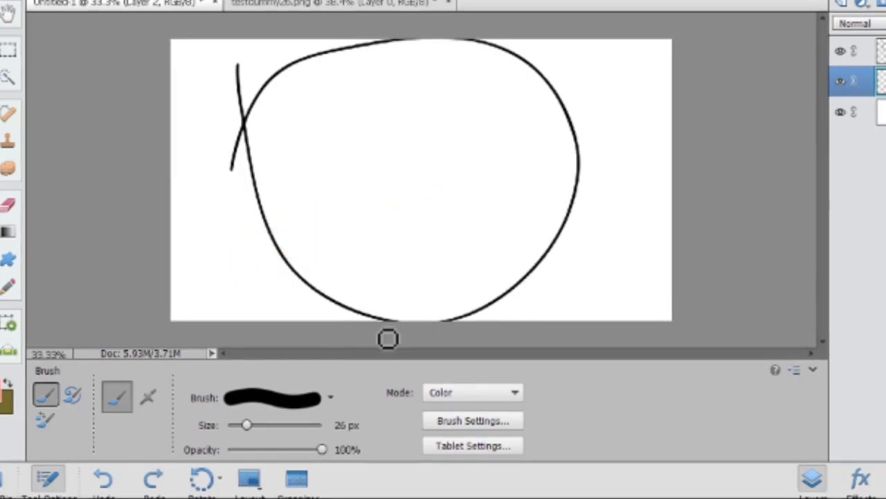
{"action": "left_click_drag", "start_coordinate": [244, 424], "coordinate": [285, 432]}
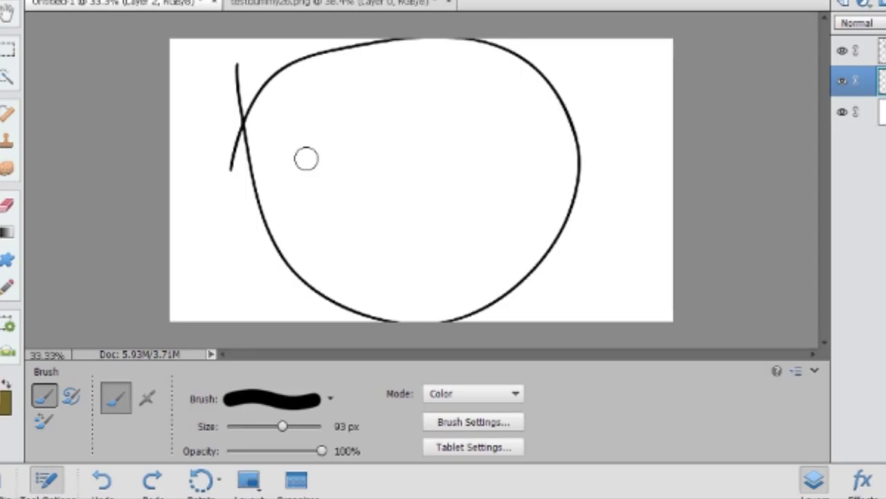
Paint the whole inside of the circle with the light red brush on the new layer beneath the outline
{"action": "mouse_move", "coordinate": [307, 159]}
{"action": "left_mouse_down"}
{"action": "mouse_move", "coordinate": [331, 213]}
{"action": "mouse_move", "coordinate": [311, 247]}
{"action": "mouse_move", "coordinate": [290, 175]}
{"action": "mouse_move", "coordinate": [324, 236]}
{"action": "mouse_move", "coordinate": [304, 178]}
{"action": "mouse_move", "coordinate": [354, 285]}
{"action": "mouse_move", "coordinate": [314, 255]}
{"action": "mouse_move", "coordinate": [317, 266]}
{"action": "mouse_move", "coordinate": [347, 296]}
{"action": "mouse_move", "coordinate": [420, 313]}
{"action": "mouse_move", "coordinate": [345, 264]}
{"action": "mouse_move", "coordinate": [409, 283]}
{"action": "mouse_move", "coordinate": [430, 315]}
{"action": "mouse_move", "coordinate": [492, 288]}
{"action": "mouse_move", "coordinate": [518, 245]}
{"action": "mouse_move", "coordinate": [431, 285]}
{"action": "mouse_move", "coordinate": [533, 248]}
{"action": "mouse_move", "coordinate": [459, 274]}
{"action": "mouse_move", "coordinate": [434, 305]}
{"action": "mouse_move", "coordinate": [498, 269]}
{"action": "mouse_move", "coordinate": [495, 256]}
{"action": "mouse_move", "coordinate": [387, 250]}
{"action": "mouse_move", "coordinate": [429, 267]}
{"action": "mouse_move", "coordinate": [524, 210]}
{"action": "mouse_move", "coordinate": [493, 245]}
{"action": "mouse_move", "coordinate": [514, 153]}
{"action": "mouse_move", "coordinate": [492, 203]}
{"action": "mouse_move", "coordinate": [516, 185]}
{"action": "mouse_move", "coordinate": [533, 146]}
{"action": "mouse_move", "coordinate": [543, 267]}
{"action": "mouse_move", "coordinate": [528, 96]}
{"action": "mouse_move", "coordinate": [551, 147]}
{"action": "mouse_move", "coordinate": [549, 227]}
{"action": "mouse_move", "coordinate": [568, 148]}
{"action": "mouse_move", "coordinate": [536, 90]}
{"action": "mouse_move", "coordinate": [459, 44]}
{"action": "mouse_move", "coordinate": [414, 65]}
{"action": "mouse_move", "coordinate": [398, 132]}
{"action": "left_mouse_up"}
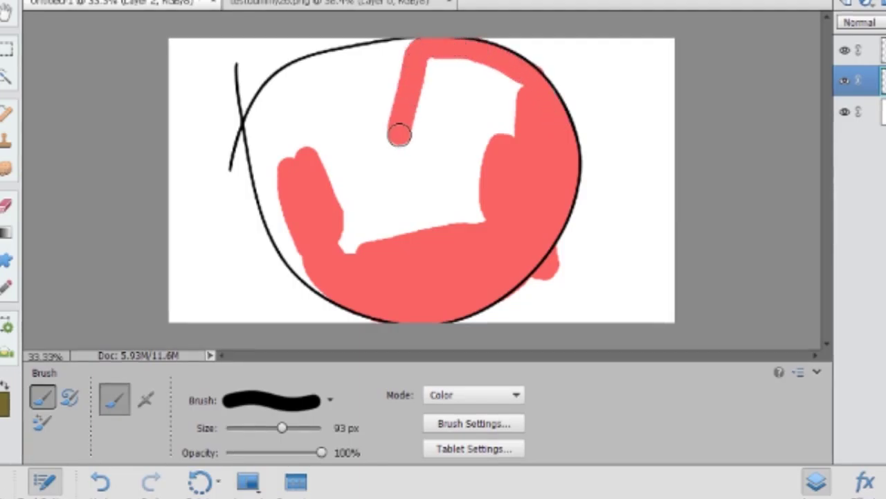
{"action": "mouse_move", "coordinate": [392, 135]}
{"action": "left_mouse_down"}
{"action": "mouse_move", "coordinate": [435, 158]}
{"action": "mouse_move", "coordinate": [457, 195]}
{"action": "mouse_move", "coordinate": [467, 146]}
{"action": "mouse_move", "coordinate": [480, 190]}
{"action": "mouse_move", "coordinate": [467, 231]}
{"action": "mouse_move", "coordinate": [451, 165]}
{"action": "mouse_move", "coordinate": [487, 205]}
{"action": "mouse_move", "coordinate": [444, 216]}
{"action": "mouse_move", "coordinate": [399, 72]}
{"action": "mouse_move", "coordinate": [413, 193]}
{"action": "mouse_move", "coordinate": [448, 61]}
{"action": "mouse_move", "coordinate": [429, 125]}
{"action": "mouse_move", "coordinate": [430, 48]}
{"action": "mouse_move", "coordinate": [453, 92]}
{"action": "mouse_move", "coordinate": [455, 53]}
{"action": "mouse_move", "coordinate": [478, 146]}
{"action": "mouse_move", "coordinate": [454, 55]}
{"action": "mouse_move", "coordinate": [501, 125]}
{"action": "mouse_move", "coordinate": [507, 108]}
{"action": "mouse_move", "coordinate": [498, 72]}
{"action": "mouse_move", "coordinate": [457, 72]}
{"action": "mouse_move", "coordinate": [513, 140]}
{"action": "mouse_move", "coordinate": [472, 67]}
{"action": "mouse_move", "coordinate": [509, 112]}
{"action": "mouse_move", "coordinate": [476, 102]}
{"action": "mouse_move", "coordinate": [421, 194]}
{"action": "mouse_move", "coordinate": [320, 280]}
{"action": "mouse_move", "coordinate": [337, 291]}
{"action": "mouse_move", "coordinate": [285, 239]}
{"action": "mouse_move", "coordinate": [333, 296]}
{"action": "mouse_move", "coordinate": [279, 207]}
{"action": "mouse_move", "coordinate": [279, 242]}
{"action": "mouse_move", "coordinate": [266, 151]}
{"action": "mouse_move", "coordinate": [274, 212]}
{"action": "left_mouse_up"}
{"action": "mouse_move", "coordinate": [255, 153]}
{"action": "left_mouse_down"}
{"action": "mouse_move", "coordinate": [255, 117]}
{"action": "mouse_move", "coordinate": [295, 72]}
{"action": "mouse_move", "coordinate": [417, 46]}
{"action": "mouse_move", "coordinate": [363, 246]}
{"action": "mouse_move", "coordinate": [392, 145]}
{"action": "mouse_move", "coordinate": [416, 149]}
{"action": "mouse_move", "coordinate": [399, 234]}
{"action": "mouse_move", "coordinate": [329, 222]}
{"action": "mouse_move", "coordinate": [358, 143]}
{"action": "mouse_move", "coordinate": [370, 141]}
{"action": "mouse_move", "coordinate": [327, 170]}
{"action": "mouse_move", "coordinate": [273, 158]}
{"action": "mouse_move", "coordinate": [259, 112]}
{"action": "mouse_move", "coordinate": [299, 112]}
{"action": "mouse_move", "coordinate": [284, 131]}
{"action": "mouse_move", "coordinate": [295, 84]}
{"action": "mouse_move", "coordinate": [292, 141]}
{"action": "mouse_move", "coordinate": [336, 84]}
{"action": "mouse_move", "coordinate": [319, 149]}
{"action": "mouse_move", "coordinate": [384, 77]}
{"action": "mouse_move", "coordinate": [385, 58]}
{"action": "mouse_move", "coordinate": [328, 85]}
{"action": "mouse_move", "coordinate": [322, 166]}
{"action": "mouse_move", "coordinate": [352, 158]}
{"action": "mouse_move", "coordinate": [251, 165]}
{"action": "mouse_move", "coordinate": [302, 156]}
{"action": "mouse_move", "coordinate": [370, 220]}
{"action": "left_mouse_up"}
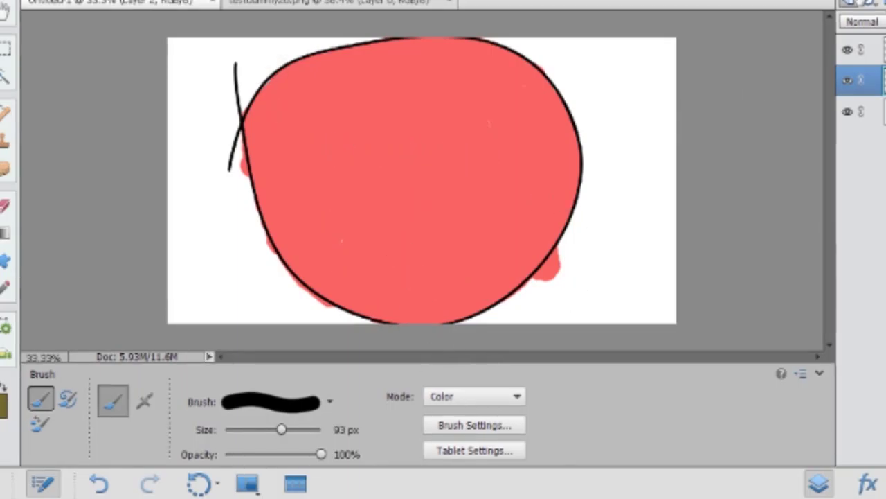
Add a new layer above the light red fill layer and set the foreground color to 000000
{"action": "left_click", "coordinate": [852, 4]}
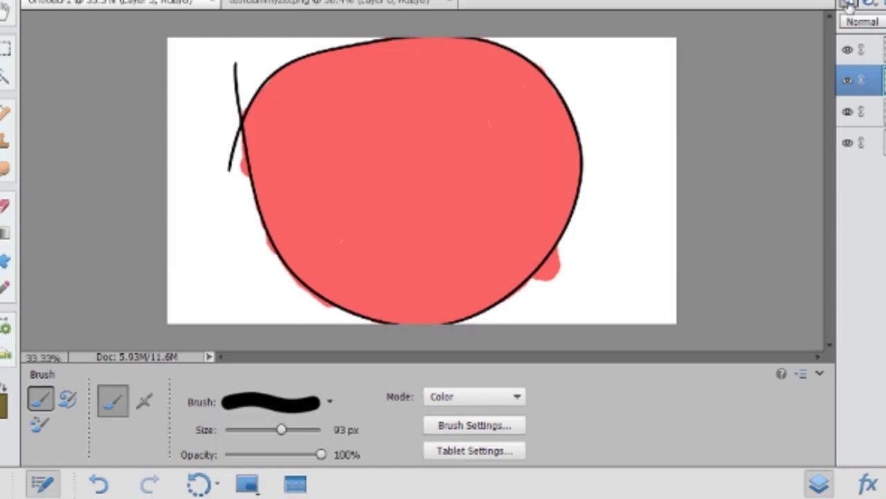
{"action": "left_click", "coordinate": [4, 405]}
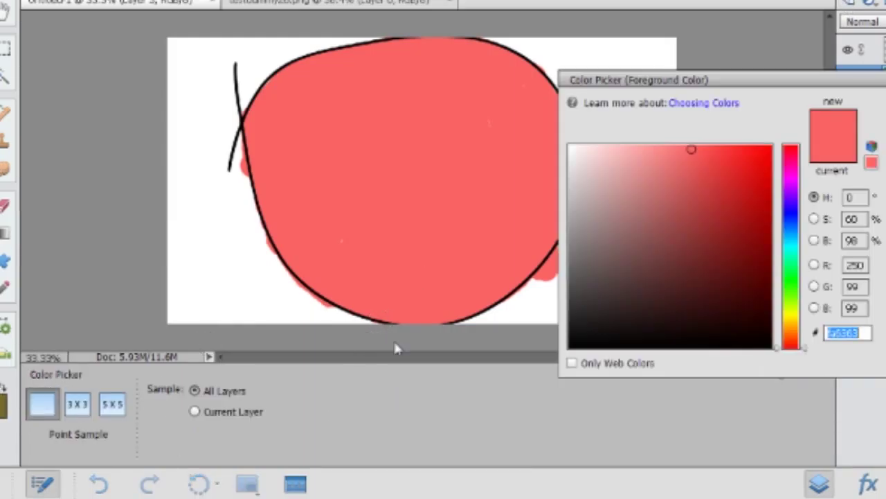
{"action": "type", "text": "000000"}
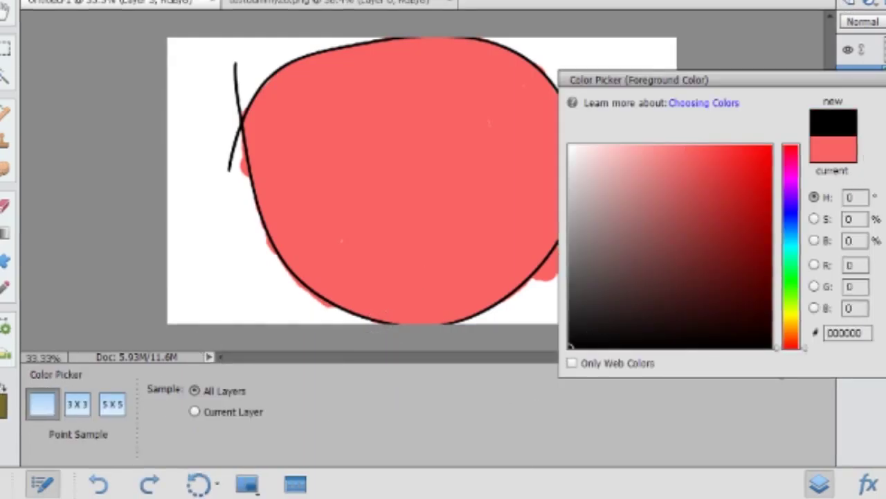
{"action": "key", "text": "Return"}
Set the brush opacity to 37% and paint a black shadow along the circle's lower left, bottom and lower right inner edge
{"action": "left_click_drag", "start_coordinate": [322, 456], "coordinate": [261, 459]}
{"action": "mouse_move", "coordinate": [429, 295]}
{"action": "left_mouse_down"}
{"action": "mouse_move", "coordinate": [312, 268]}
{"action": "mouse_move", "coordinate": [421, 325]}
{"action": "mouse_move", "coordinate": [454, 317]}
{"action": "mouse_move", "coordinate": [389, 329]}
{"action": "mouse_move", "coordinate": [441, 308]}
{"action": "mouse_move", "coordinate": [406, 305]}
{"action": "mouse_move", "coordinate": [345, 269]}
{"action": "mouse_move", "coordinate": [306, 219]}
{"action": "mouse_move", "coordinate": [312, 273]}
{"action": "mouse_move", "coordinate": [291, 227]}
{"action": "mouse_move", "coordinate": [279, 227]}
{"action": "mouse_move", "coordinate": [289, 270]}
{"action": "mouse_move", "coordinate": [297, 270]}
{"action": "mouse_move", "coordinate": [262, 154]}
{"action": "mouse_move", "coordinate": [274, 220]}
{"action": "mouse_move", "coordinate": [295, 215]}
{"action": "mouse_move", "coordinate": [283, 169]}
{"action": "mouse_move", "coordinate": [254, 125]}
{"action": "mouse_move", "coordinate": [266, 185]}
{"action": "mouse_move", "coordinate": [316, 227]}
{"action": "mouse_move", "coordinate": [388, 259]}
{"action": "mouse_move", "coordinate": [457, 264]}
{"action": "mouse_move", "coordinate": [352, 270]}
{"action": "mouse_move", "coordinate": [423, 263]}
{"action": "mouse_move", "coordinate": [376, 286]}
{"action": "mouse_move", "coordinate": [535, 246]}
{"action": "mouse_move", "coordinate": [457, 304]}
{"action": "mouse_move", "coordinate": [438, 308]}
{"action": "mouse_move", "coordinate": [485, 276]}
{"action": "mouse_move", "coordinate": [411, 305]}
{"action": "mouse_move", "coordinate": [483, 282]}
{"action": "mouse_move", "coordinate": [466, 304]}
{"action": "left_mouse_up"}
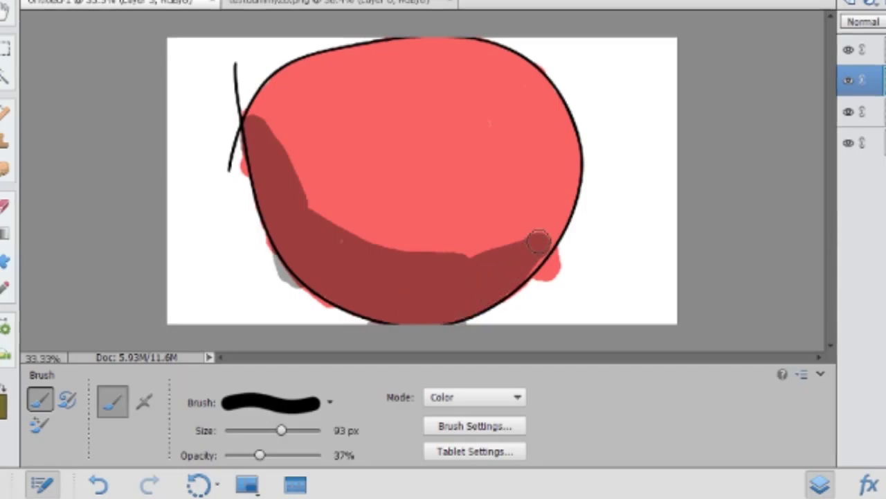
{"action": "mouse_move", "coordinate": [461, 262]}
{"action": "left_mouse_down"}
{"action": "mouse_move", "coordinate": [558, 205]}
{"action": "mouse_move", "coordinate": [510, 257]}
{"action": "left_mouse_up"}
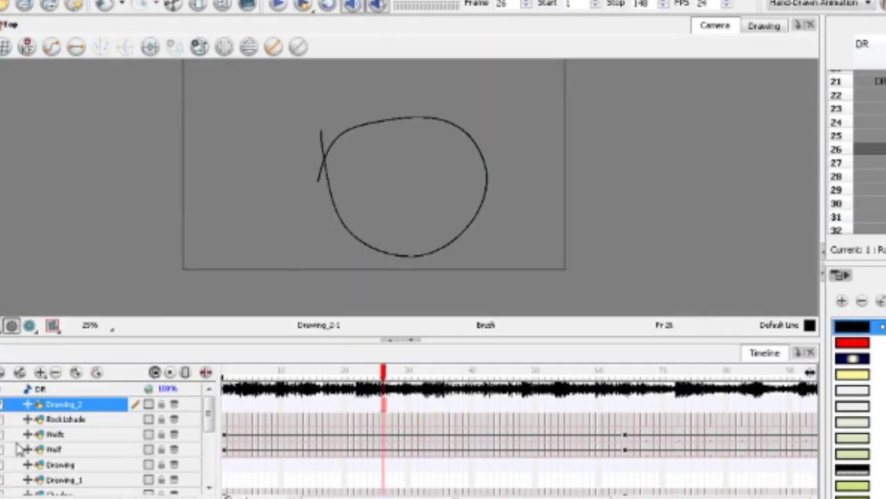
Switch to the animation program, show the DR5mountains layer, and examine the shading of the mountain artwork up close
{"action": "scroll", "coordinate": [201, 422], "scroll_direction": "down", "scroll_amount": 5}
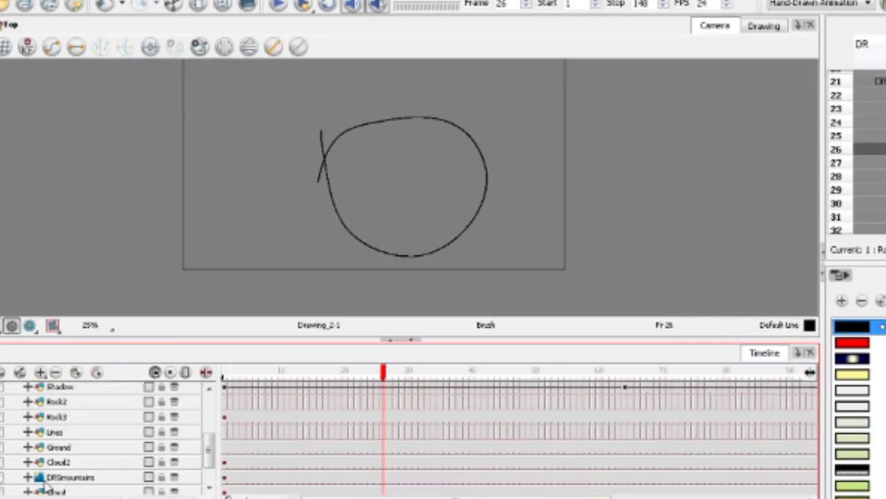
{"action": "left_click", "coordinate": [3, 478]}
{"action": "scroll", "coordinate": [316, 91], "scroll_direction": "up", "scroll_amount": 5}
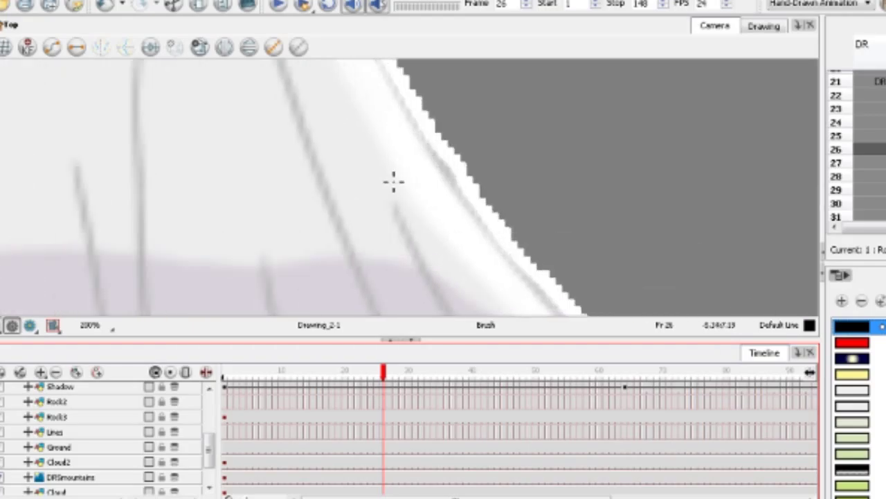
{"action": "scroll", "coordinate": [425, 184], "scroll_direction": "down", "scroll_amount": 2}
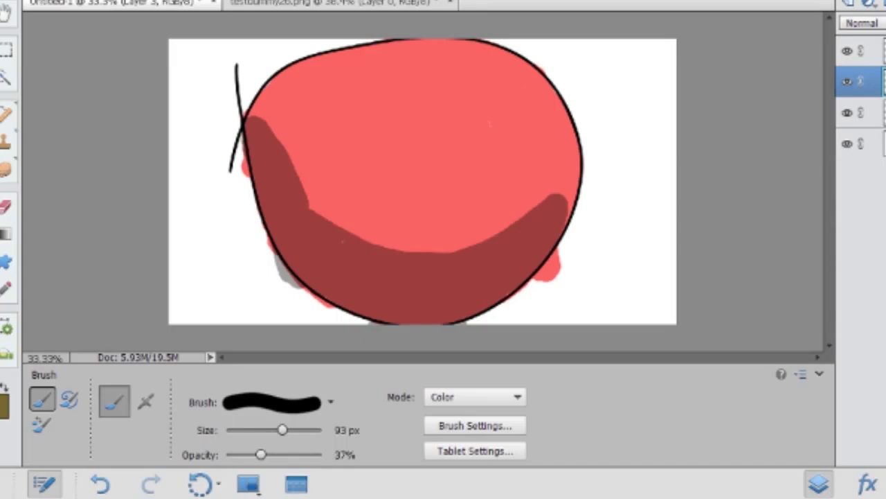
Back in Photoshop Elements, try a Smudge stroke on the shadow's left edge, and set the tool's strength to 74% and size to 63 px
{"action": "left_click", "coordinate": [5, 170]}
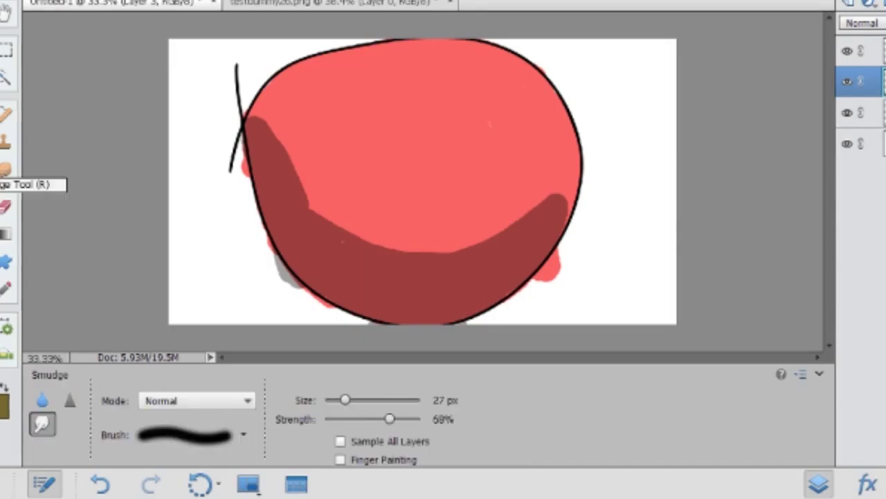
{"action": "mouse_move", "coordinate": [308, 196]}
{"action": "left_mouse_down"}
{"action": "mouse_move", "coordinate": [301, 145]}
{"action": "mouse_move", "coordinate": [313, 217]}
{"action": "mouse_move", "coordinate": [297, 132]}
{"action": "mouse_move", "coordinate": [294, 205]}
{"action": "mouse_move", "coordinate": [298, 137]}
{"action": "mouse_move", "coordinate": [291, 165]}
{"action": "mouse_move", "coordinate": [296, 116]}
{"action": "mouse_move", "coordinate": [290, 159]}
{"action": "mouse_move", "coordinate": [287, 111]}
{"action": "left_mouse_up"}
{"action": "left_click_drag", "start_coordinate": [390, 419], "coordinate": [396, 418]}
{"action": "left_click_drag", "start_coordinate": [346, 400], "coordinate": [369, 400]}
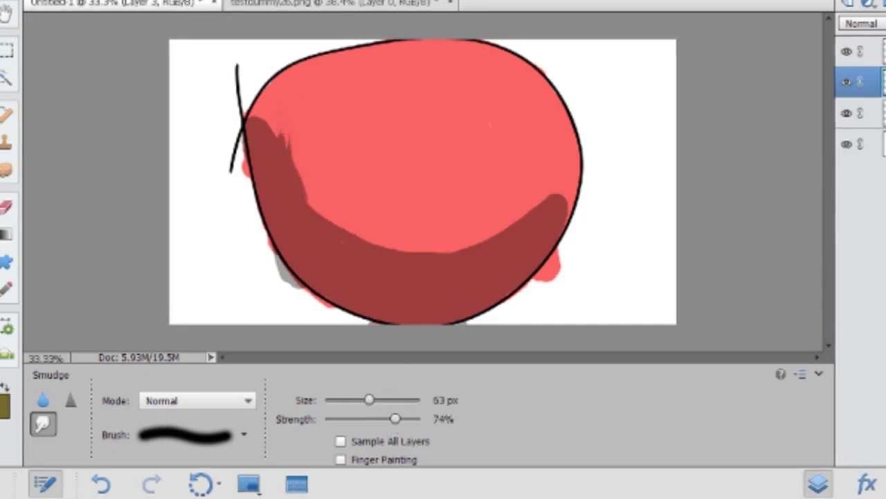
Smudge the shadow's ends up both sides of the circle and blend its inner edge into the light red
{"action": "mouse_move", "coordinate": [277, 131]}
{"action": "left_mouse_down"}
{"action": "mouse_move", "coordinate": [293, 97]}
{"action": "mouse_move", "coordinate": [264, 142]}
{"action": "mouse_move", "coordinate": [285, 94]}
{"action": "mouse_move", "coordinate": [259, 128]}
{"action": "mouse_move", "coordinate": [281, 86]}
{"action": "mouse_move", "coordinate": [285, 101]}
{"action": "mouse_move", "coordinate": [258, 124]}
{"action": "mouse_move", "coordinate": [295, 83]}
{"action": "mouse_move", "coordinate": [270, 128]}
{"action": "mouse_move", "coordinate": [298, 82]}
{"action": "mouse_move", "coordinate": [283, 117]}
{"action": "mouse_move", "coordinate": [321, 75]}
{"action": "mouse_move", "coordinate": [277, 111]}
{"action": "mouse_move", "coordinate": [313, 71]}
{"action": "mouse_move", "coordinate": [267, 105]}
{"action": "mouse_move", "coordinate": [275, 91]}
{"action": "mouse_move", "coordinate": [340, 55]}
{"action": "mouse_move", "coordinate": [302, 93]}
{"action": "mouse_move", "coordinate": [304, 84]}
{"action": "mouse_move", "coordinate": [336, 62]}
{"action": "mouse_move", "coordinate": [291, 131]}
{"action": "mouse_move", "coordinate": [286, 168]}
{"action": "mouse_move", "coordinate": [290, 118]}
{"action": "mouse_move", "coordinate": [308, 84]}
{"action": "mouse_move", "coordinate": [286, 148]}
{"action": "mouse_move", "coordinate": [329, 67]}
{"action": "mouse_move", "coordinate": [282, 122]}
{"action": "mouse_move", "coordinate": [337, 71]}
{"action": "left_mouse_up"}
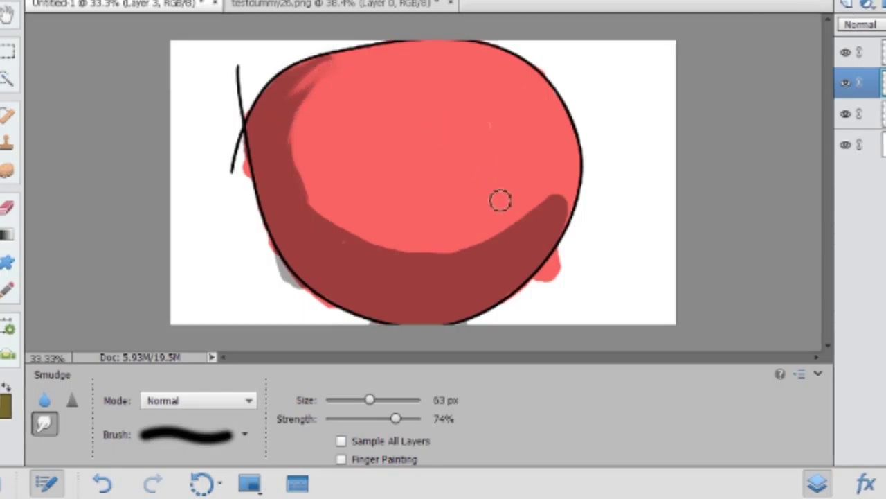
{"action": "mouse_move", "coordinate": [556, 216]}
{"action": "left_mouse_down"}
{"action": "mouse_move", "coordinate": [569, 162]}
{"action": "mouse_move", "coordinate": [567, 236]}
{"action": "mouse_move", "coordinate": [571, 159]}
{"action": "mouse_move", "coordinate": [557, 238]}
{"action": "mouse_move", "coordinate": [572, 217]}
{"action": "mouse_move", "coordinate": [575, 147]}
{"action": "mouse_move", "coordinate": [573, 204]}
{"action": "mouse_move", "coordinate": [577, 159]}
{"action": "mouse_move", "coordinate": [565, 125]}
{"action": "mouse_move", "coordinate": [554, 126]}
{"action": "mouse_move", "coordinate": [574, 180]}
{"action": "mouse_move", "coordinate": [566, 121]}
{"action": "mouse_move", "coordinate": [544, 118]}
{"action": "mouse_move", "coordinate": [539, 129]}
{"action": "mouse_move", "coordinate": [573, 176]}
{"action": "mouse_move", "coordinate": [571, 126]}
{"action": "mouse_move", "coordinate": [542, 79]}
{"action": "mouse_move", "coordinate": [539, 97]}
{"action": "mouse_move", "coordinate": [576, 153]}
{"action": "mouse_move", "coordinate": [571, 133]}
{"action": "mouse_move", "coordinate": [525, 76]}
{"action": "mouse_move", "coordinate": [574, 159]}
{"action": "mouse_move", "coordinate": [507, 223]}
{"action": "mouse_move", "coordinate": [469, 241]}
{"action": "mouse_move", "coordinate": [560, 201]}
{"action": "mouse_move", "coordinate": [563, 192]}
{"action": "mouse_move", "coordinate": [421, 265]}
{"action": "mouse_move", "coordinate": [375, 255]}
{"action": "mouse_move", "coordinate": [547, 235]}
{"action": "mouse_move", "coordinate": [531, 227]}
{"action": "mouse_move", "coordinate": [370, 240]}
{"action": "mouse_move", "coordinate": [488, 266]}
{"action": "mouse_move", "coordinate": [505, 261]}
{"action": "mouse_move", "coordinate": [508, 240]}
{"action": "mouse_move", "coordinate": [407, 261]}
{"action": "mouse_move", "coordinate": [380, 241]}
{"action": "mouse_move", "coordinate": [484, 253]}
{"action": "mouse_move", "coordinate": [383, 261]}
{"action": "mouse_move", "coordinate": [347, 207]}
{"action": "mouse_move", "coordinate": [373, 256]}
{"action": "left_mouse_up"}
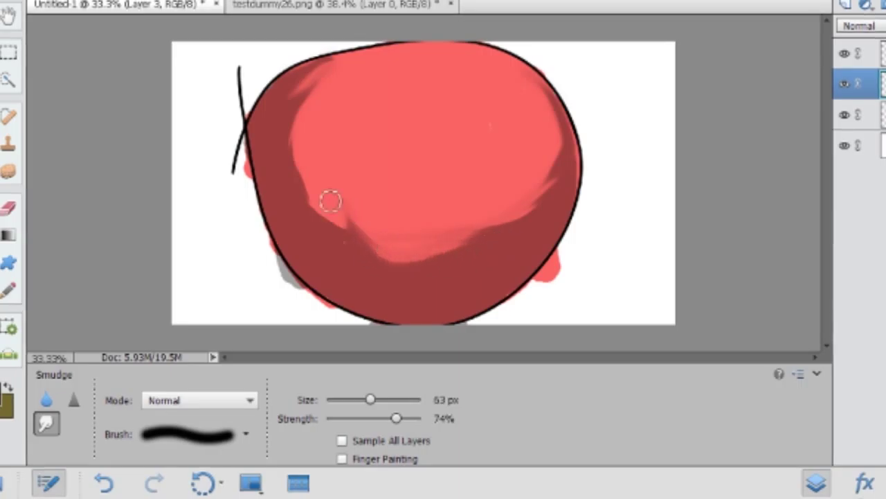
{"action": "mouse_move", "coordinate": [330, 201]}
{"action": "left_mouse_down"}
{"action": "mouse_move", "coordinate": [324, 242]}
{"action": "mouse_move", "coordinate": [314, 160]}
{"action": "mouse_move", "coordinate": [325, 225]}
{"action": "mouse_move", "coordinate": [344, 181]}
{"action": "mouse_move", "coordinate": [367, 165]}
{"action": "mouse_move", "coordinate": [368, 200]}
{"action": "left_mouse_up"}
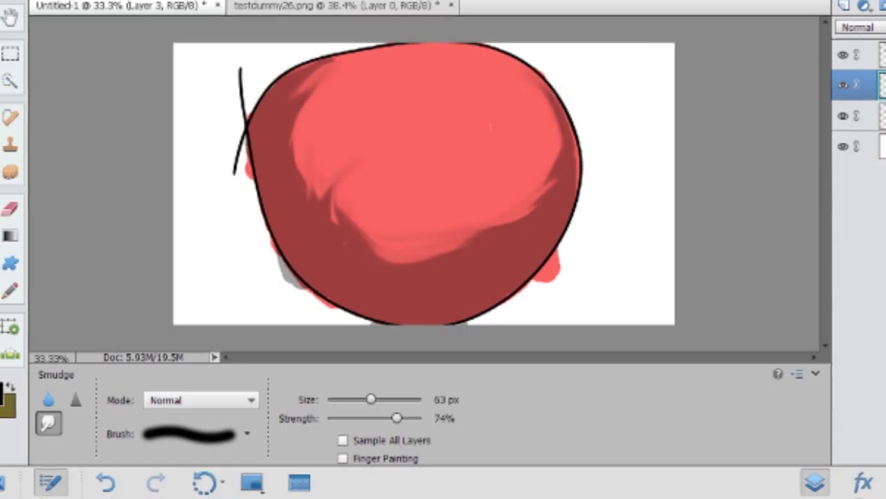
Hide the white Background layer and open the Save As dialog for the document
{"action": "left_click", "coordinate": [843, 147]}
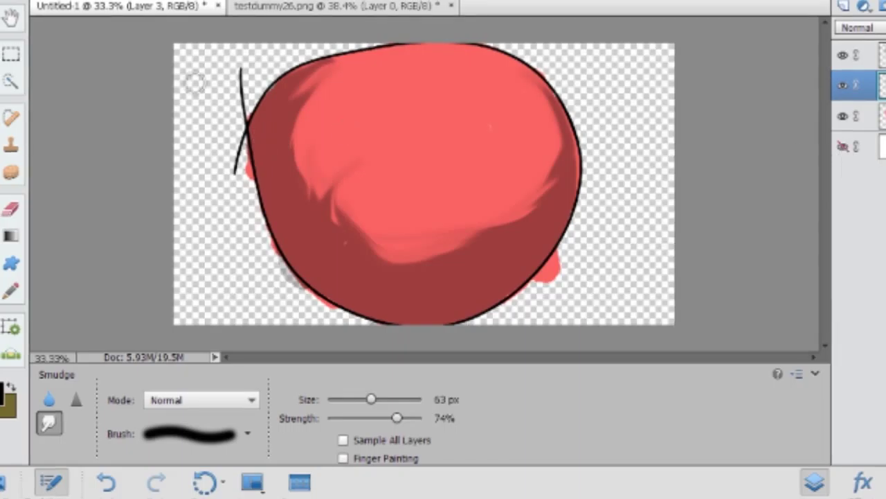
{"action": "key", "text": "alt+f"}
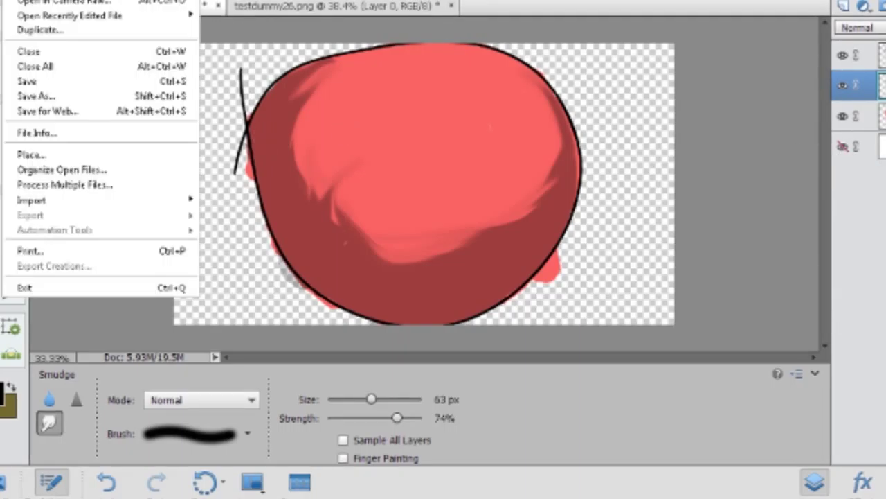
{"action": "left_click", "coordinate": [40, 97]}
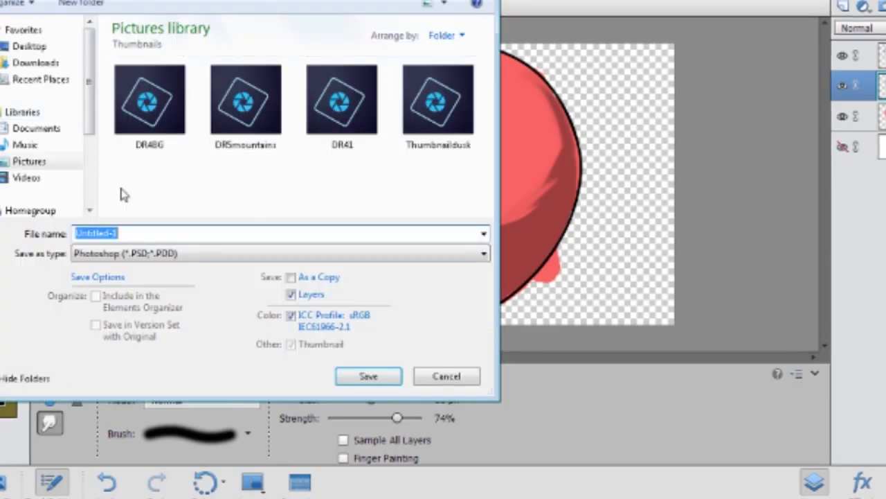
Try JPEG and TIFF as the file format for saving the drawing
{"action": "left_click", "coordinate": [144, 253]}
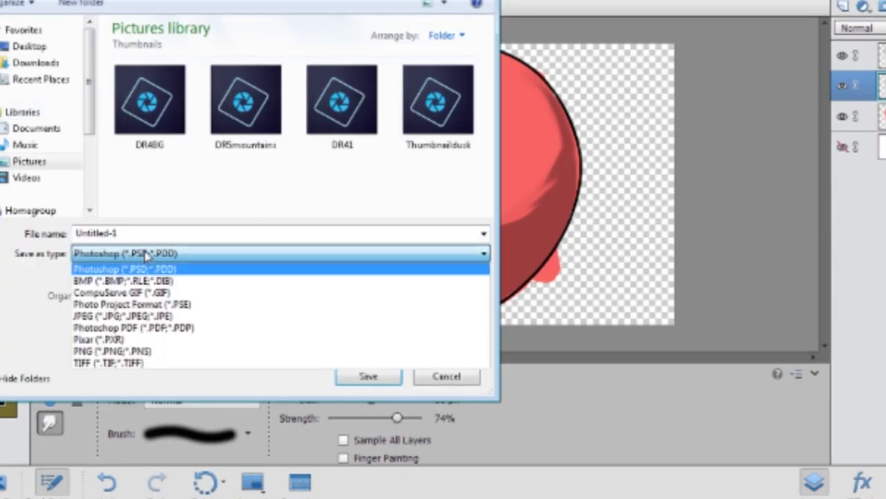
{"action": "left_click", "coordinate": [144, 316]}
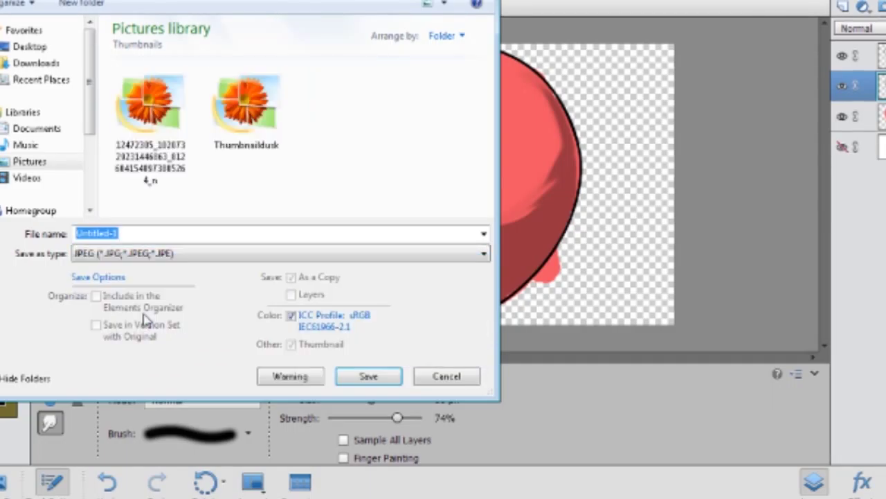
{"action": "key", "text": "t"}
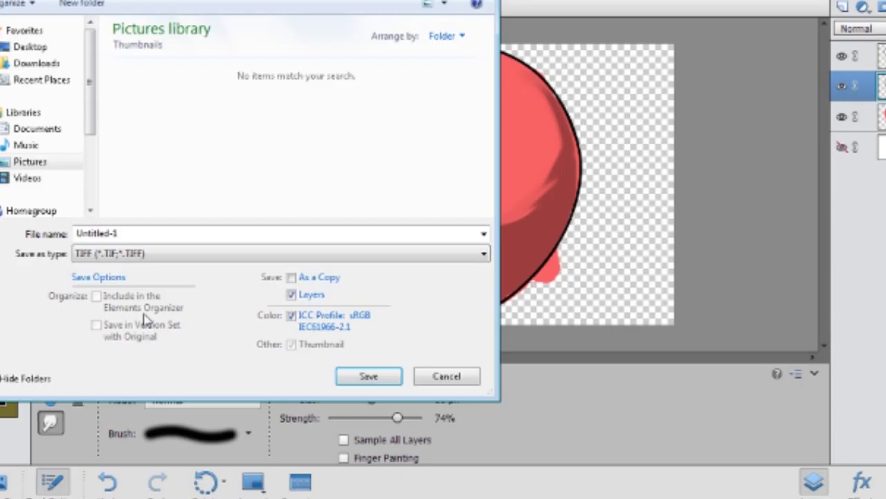
Save the drawing as testdummy in JPEG format at Maximum quality 12
{"action": "left_click", "coordinate": [262, 234]}
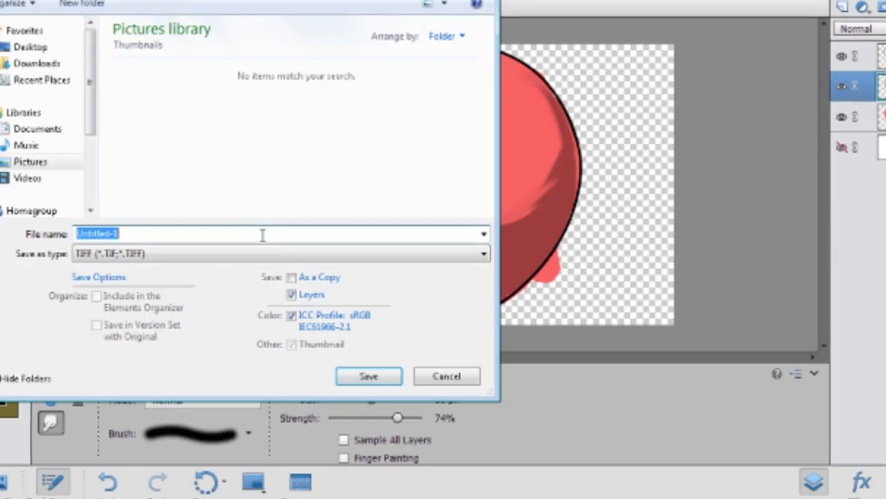
{"action": "type", "text": "testdummy"}
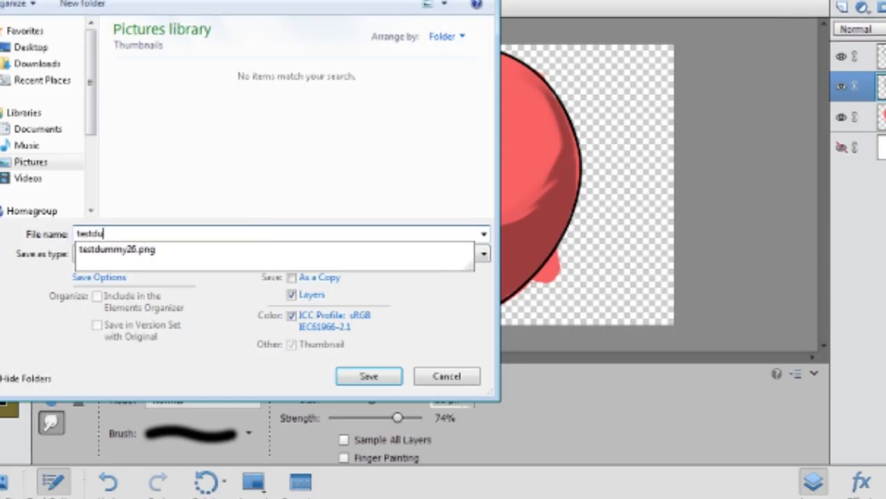
{"action": "left_click", "coordinate": [171, 254]}
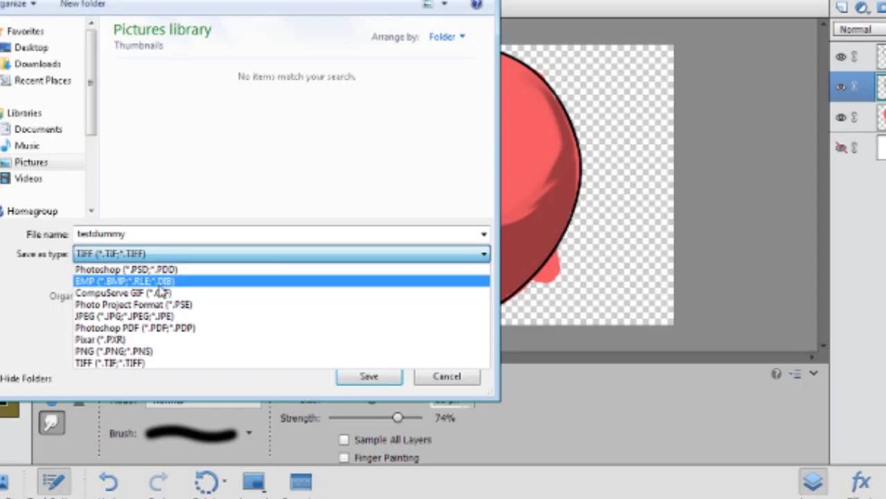
{"action": "left_click", "coordinate": [178, 316]}
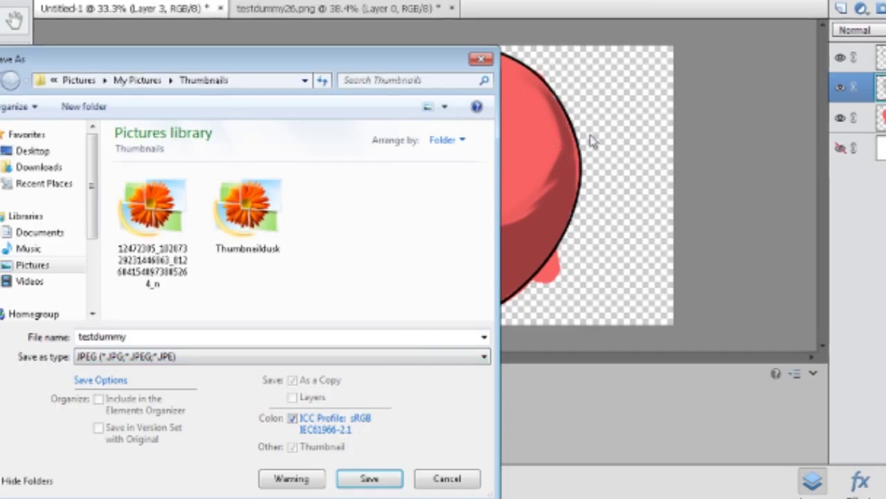
{"action": "left_click", "coordinate": [371, 479]}
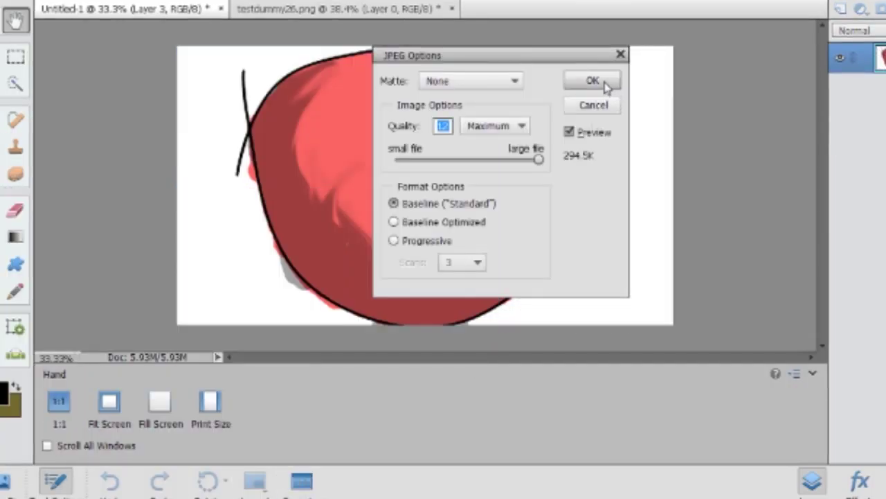
{"action": "left_click", "coordinate": [593, 81]}
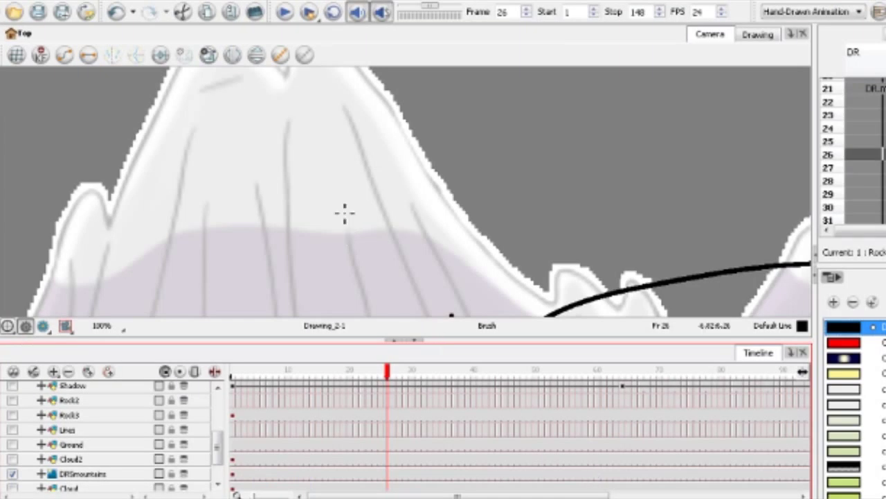
Switch to the animation program, view the mountains with the circle drawing, and open the Import Images dialog
{"action": "scroll", "coordinate": [343, 198], "scroll_direction": "down", "scroll_amount": 3}
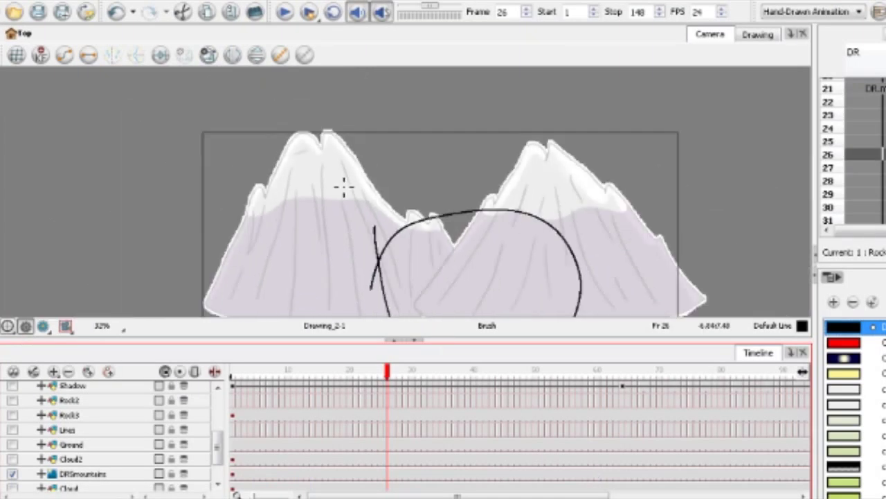
{"action": "scroll", "coordinate": [343, 186], "scroll_direction": "down", "scroll_amount": 1}
{"action": "scroll", "coordinate": [386, 238], "scroll_direction": "up", "scroll_amount": 2}
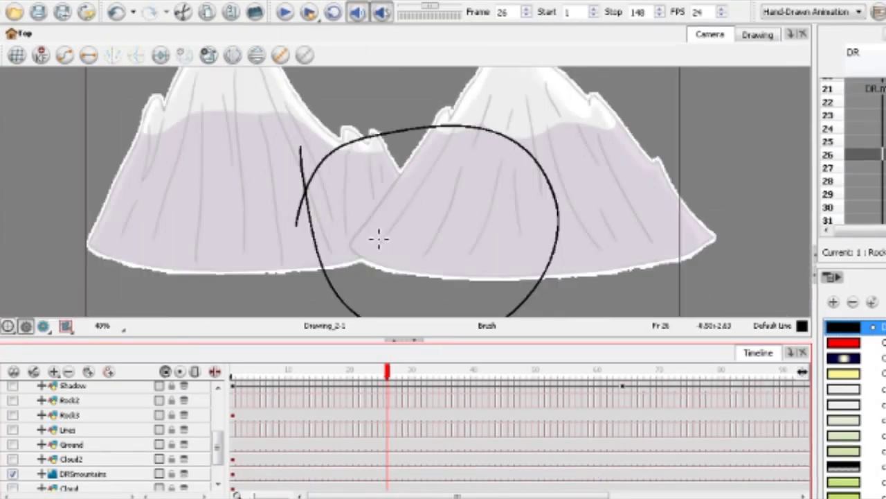
{"action": "scroll", "coordinate": [379, 238], "scroll_direction": "down", "scroll_amount": 2}
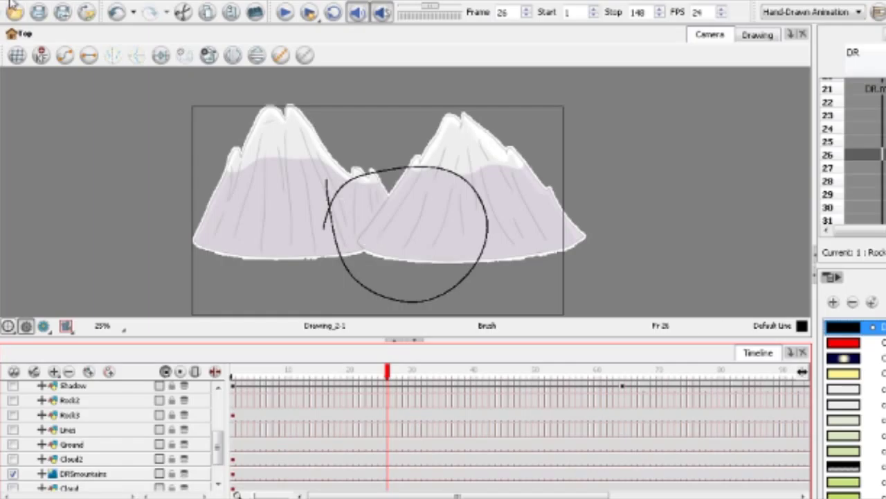
{"action": "key", "text": "alt+f"}
{"action": "mouse_move", "coordinate": [57, 144]}
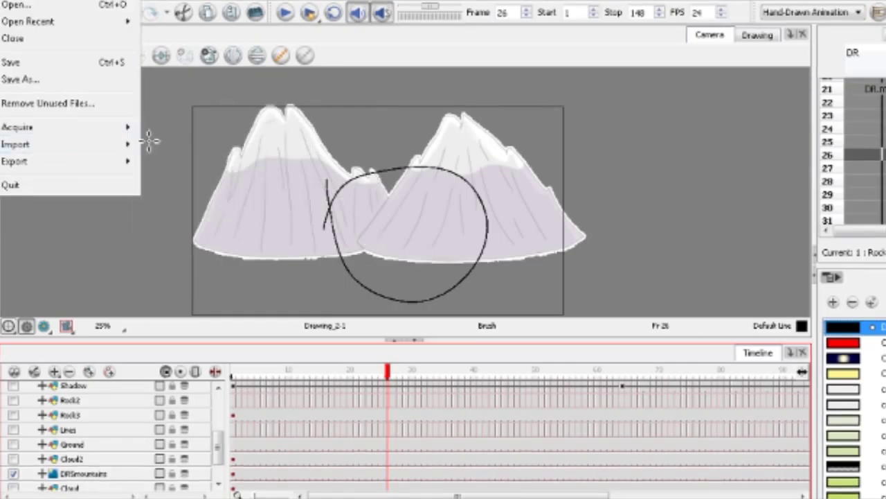
{"action": "left_click", "coordinate": [161, 148]}
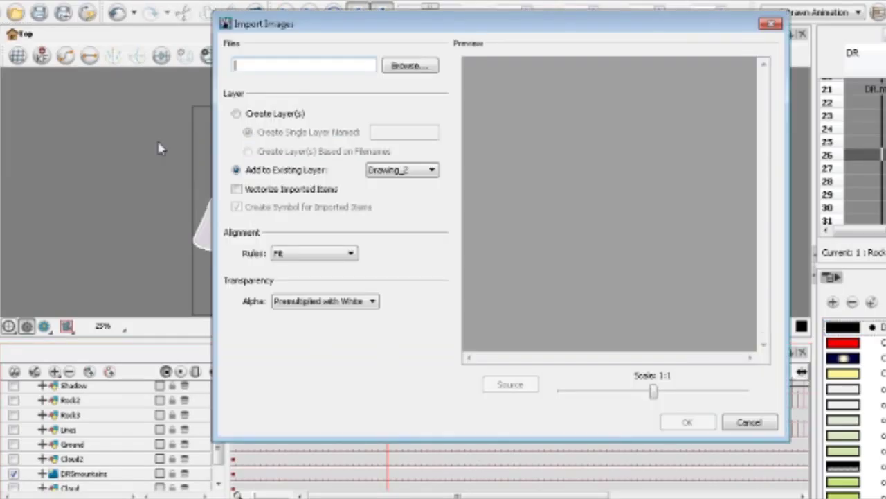
Search the Pictures library for testdummy and choose testdummy.jpg as the image to import
{"action": "left_click", "coordinate": [394, 72]}
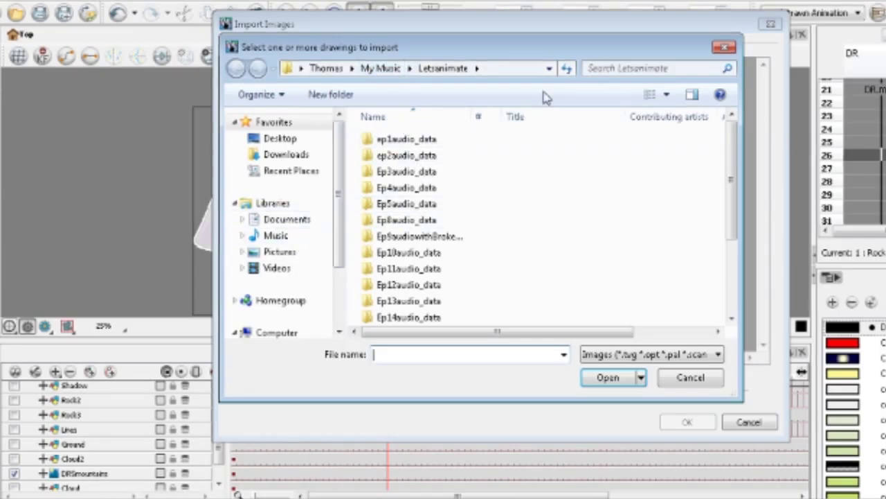
{"action": "left_click", "coordinate": [270, 252]}
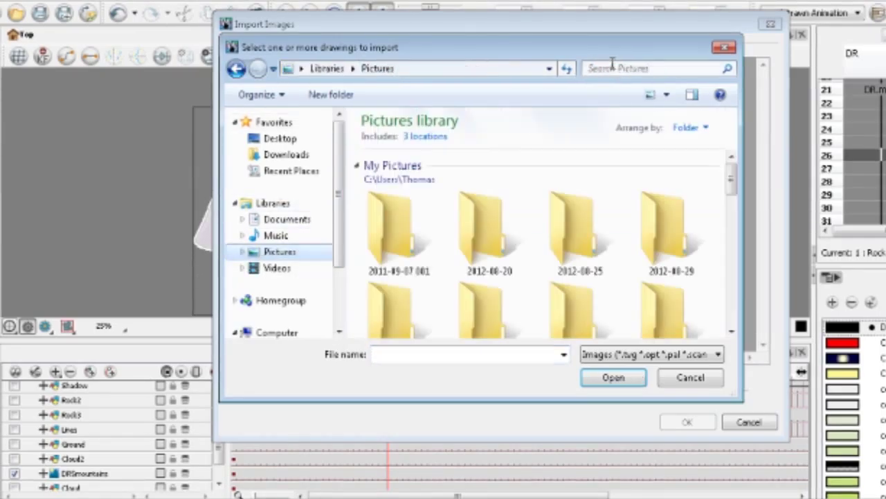
{"action": "left_click", "coordinate": [609, 68]}
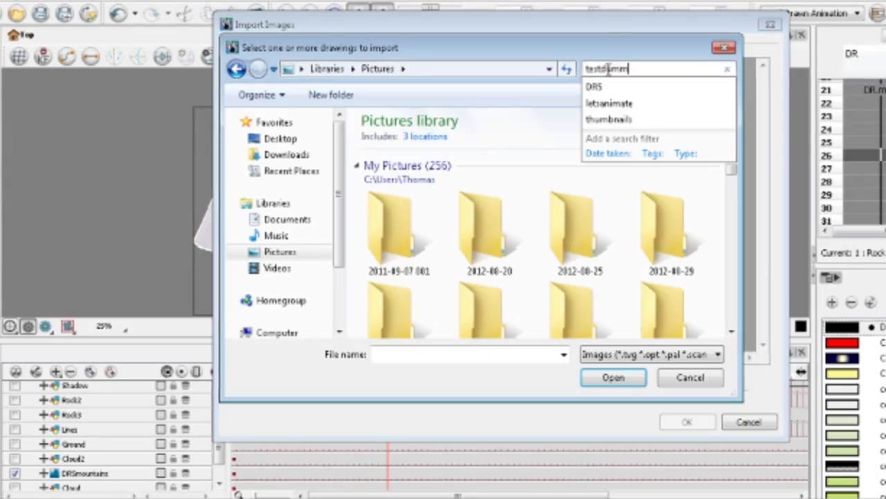
{"action": "key", "text": "Return"}
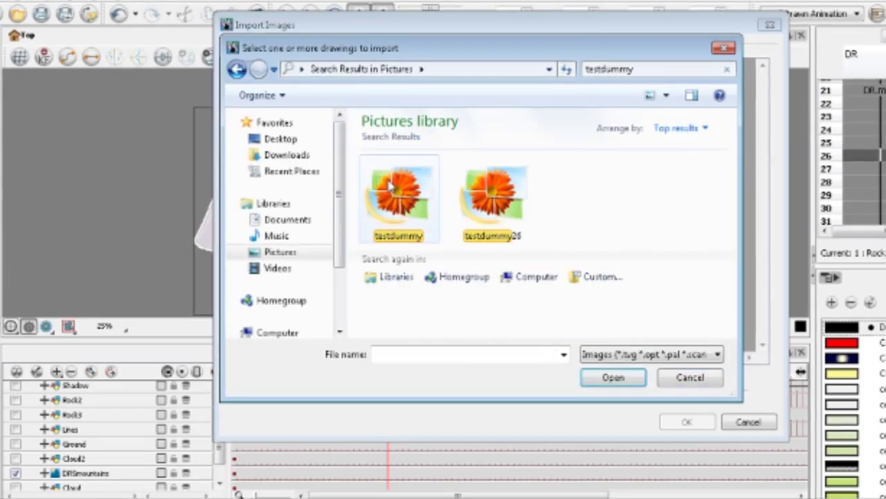
{"action": "left_click", "coordinate": [392, 186]}
{"action": "left_click", "coordinate": [601, 381]}
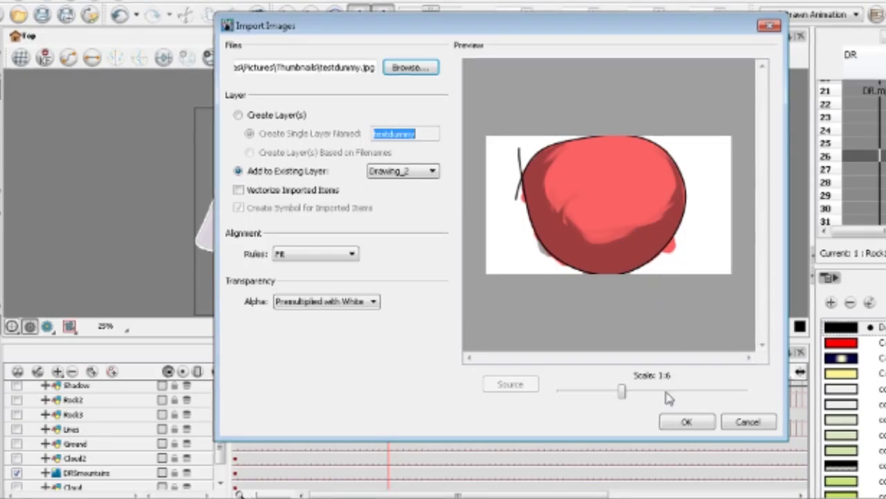
Import testdummy.jpg into the existing Drawing_2 layer and move the image toward the right side of the camera frame, mostly off the mountains
{"action": "left_click", "coordinate": [679, 419]}
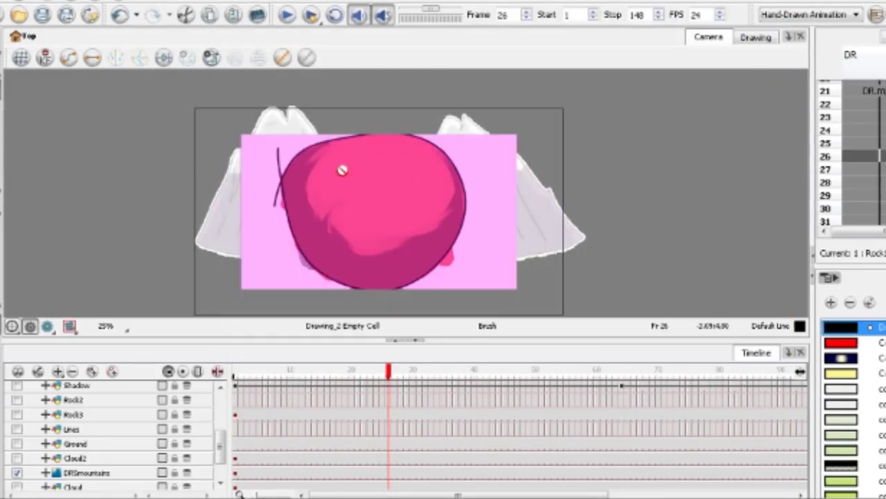
{"action": "key", "text": "alt+s"}
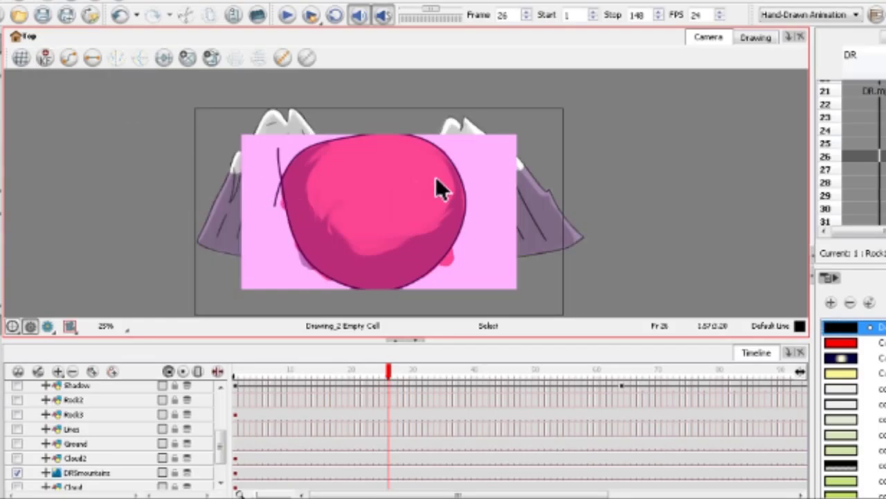
{"action": "left_click_drag", "start_coordinate": [435, 181], "coordinate": [700, 141]}
Try to cut the imported JPEG image from the Camera view as a drawing object
{"action": "right_click", "coordinate": [689, 146]}
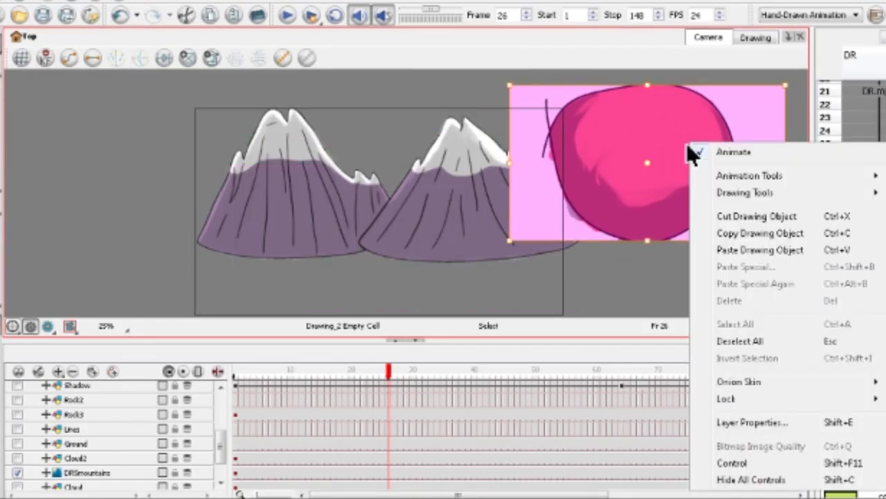
{"action": "left_click", "coordinate": [707, 219]}
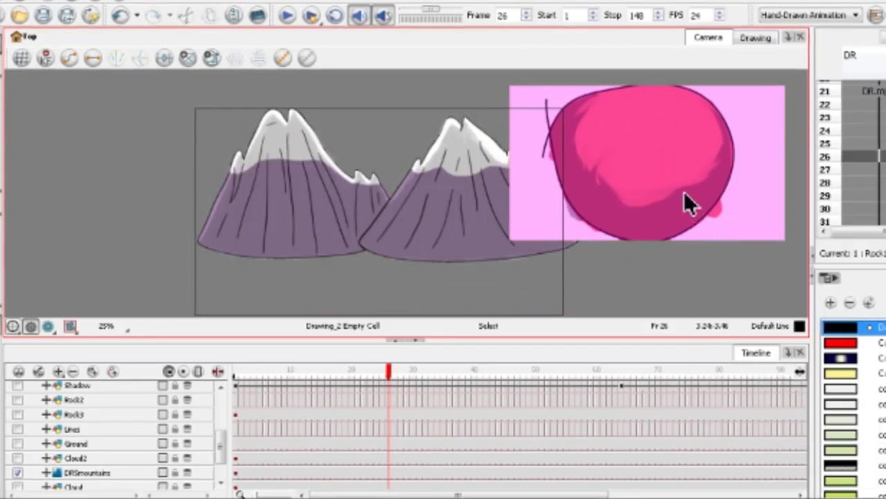
{"action": "left_click", "coordinate": [663, 145]}
{"action": "right_click", "coordinate": [663, 145]}
{"action": "left_click", "coordinate": [687, 212]}
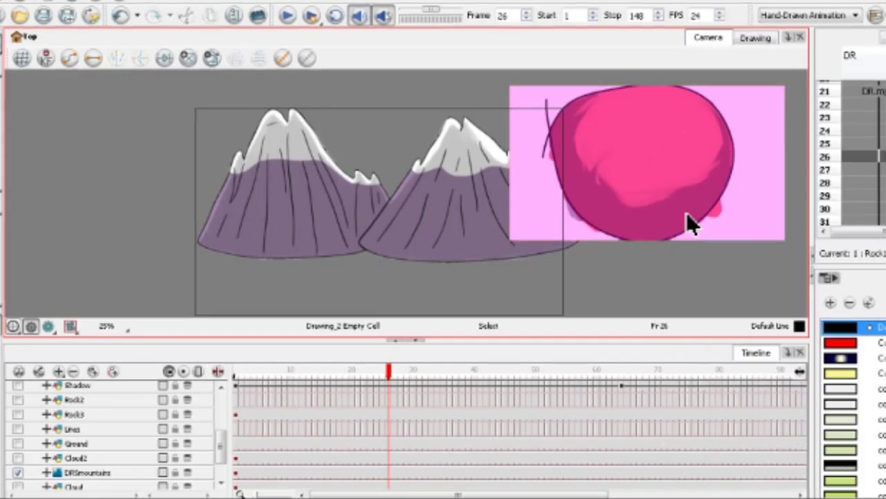
{"action": "left_click", "coordinate": [649, 145]}
Enter the imported image's symbol and delete the testdummy layer inside it
{"action": "double_click", "coordinate": [633, 164]}
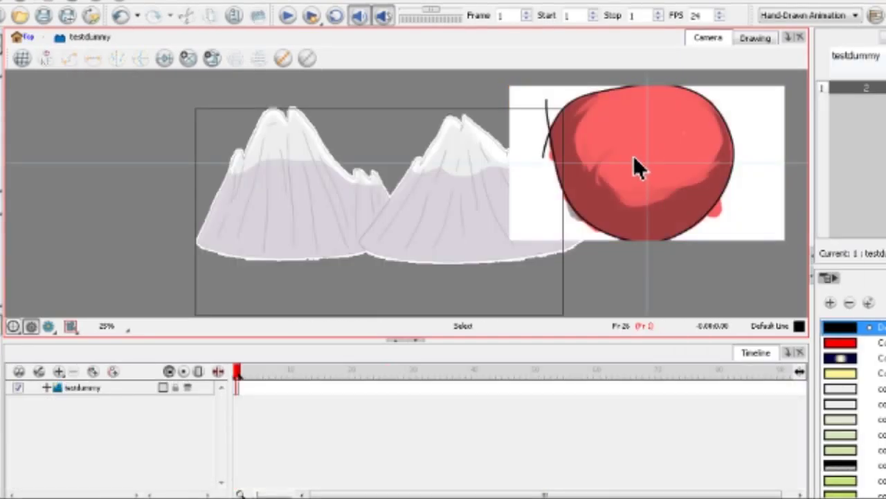
{"action": "left_click", "coordinate": [102, 389]}
{"action": "right_click", "coordinate": [101, 389]}
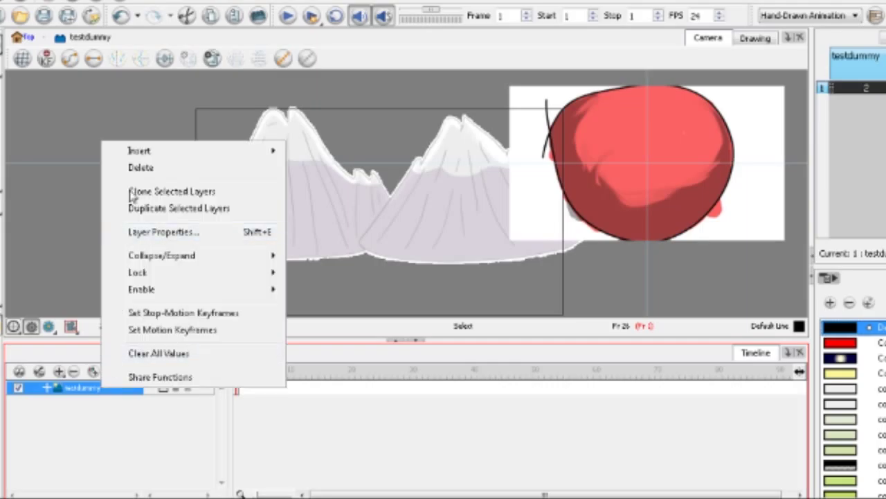
{"action": "left_click", "coordinate": [142, 167]}
{"action": "left_click", "coordinate": [467, 252]}
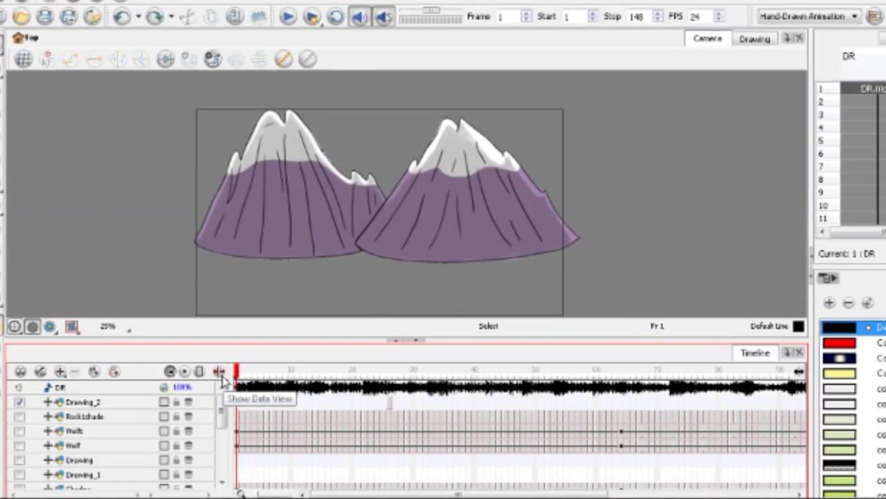
{"action": "scroll", "coordinate": [221, 416], "scroll_direction": "down", "scroll_amount": 5}
{"action": "scroll", "coordinate": [222, 416], "scroll_direction": "up", "scroll_amount": 5}
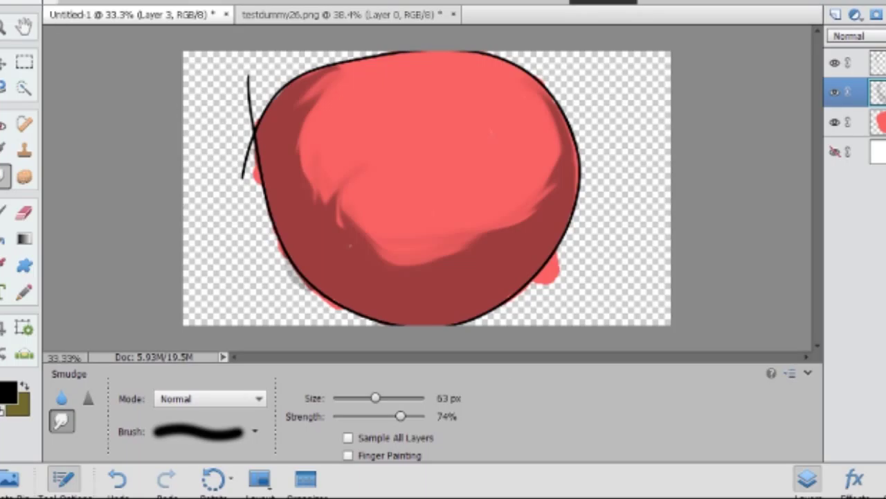
Switch to Photoshop Elements, start saving the drawing as a new file, and try PNG and TIFF as the file format
{"action": "key", "text": "alt+f"}
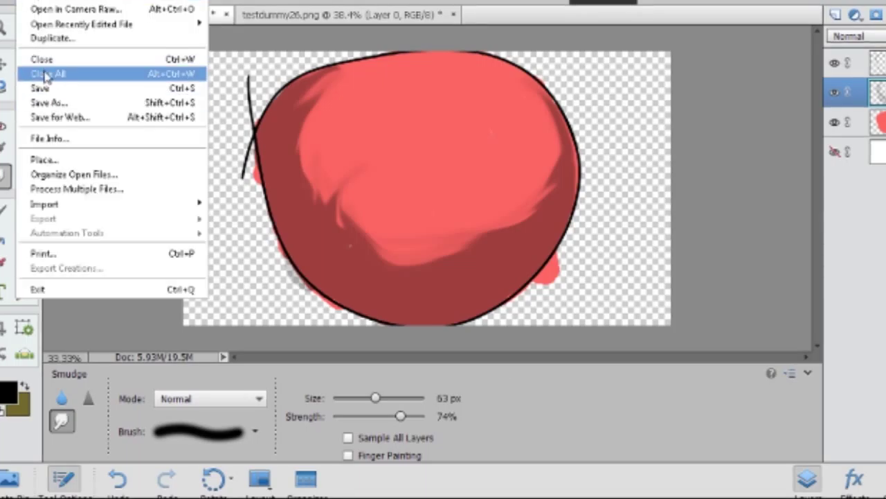
{"action": "left_click", "coordinate": [50, 102]}
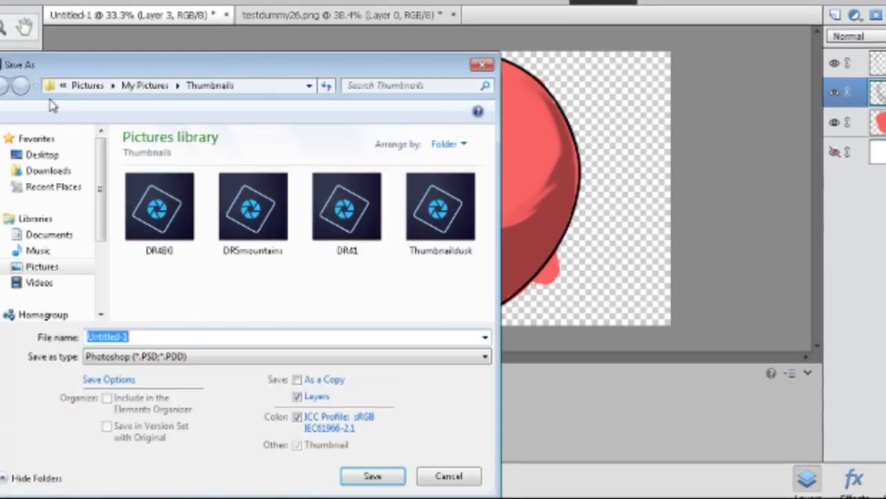
{"action": "left_click", "coordinate": [297, 356]}
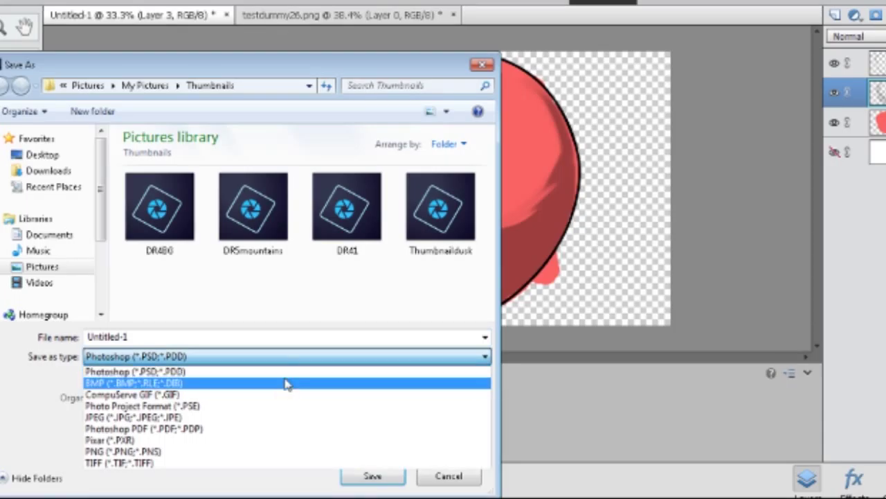
{"action": "left_click", "coordinate": [142, 451]}
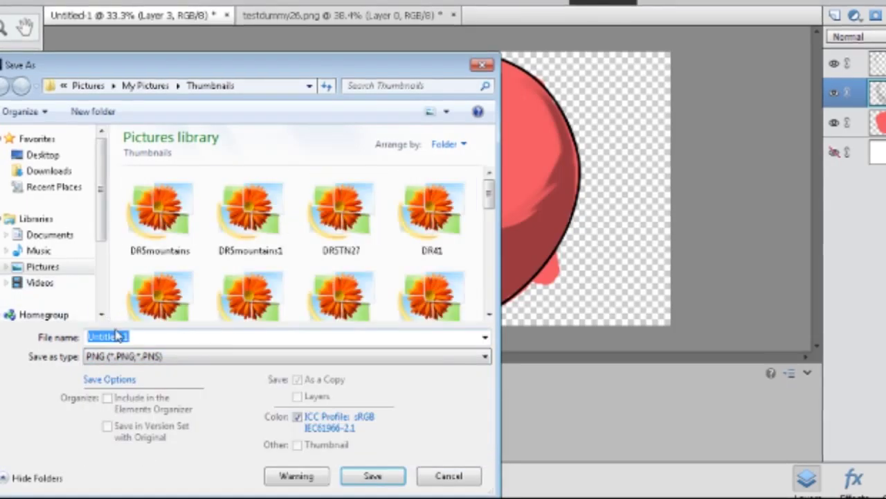
{"action": "scroll", "coordinate": [118, 336], "scroll_direction": "down", "scroll_amount": 4}
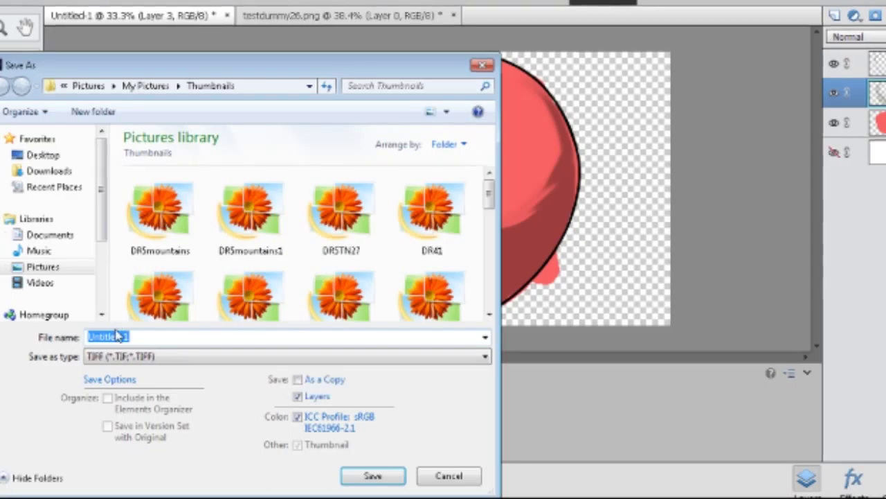
Name the file testdummy and save it in PNG format in the Thumbnails folder
{"action": "left_click", "coordinate": [118, 336]}
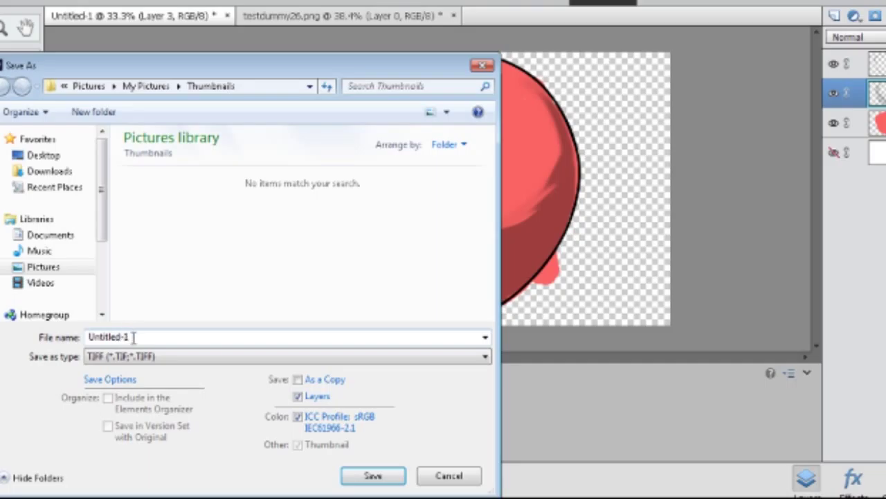
{"action": "double_click", "coordinate": [134, 337]}
{"action": "type", "text": "testdummy"}
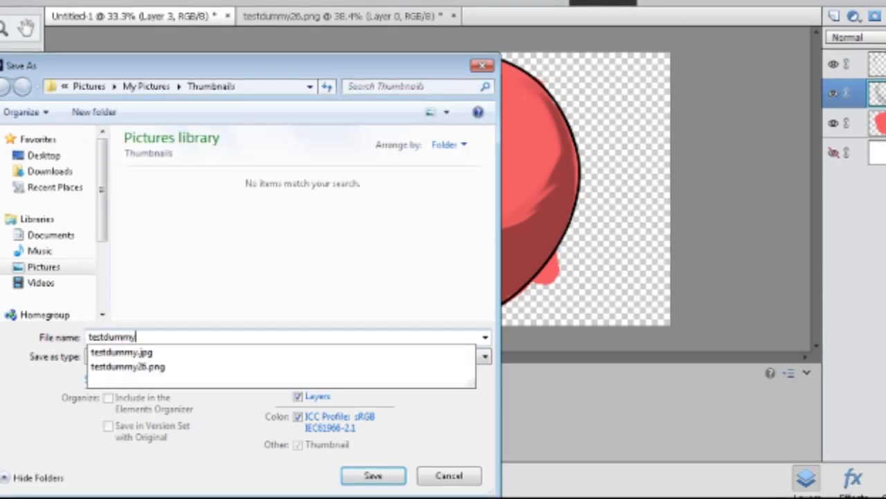
{"action": "left_click", "coordinate": [5, 432]}
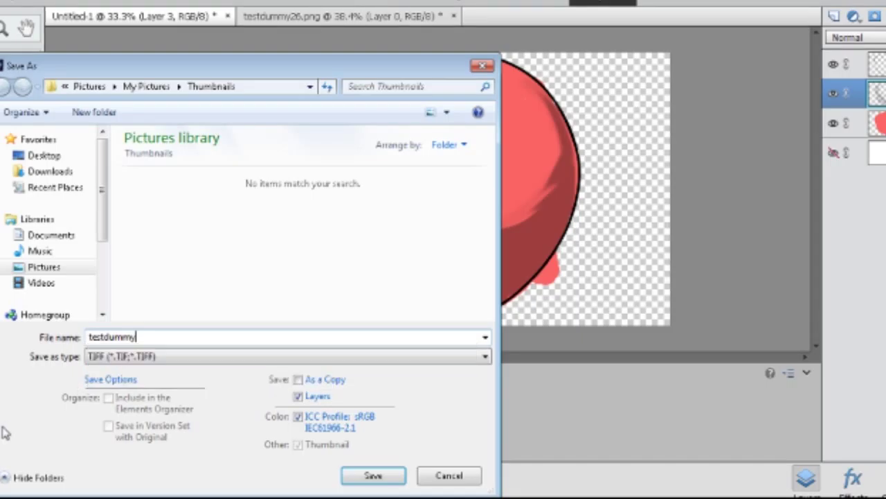
{"action": "left_click", "coordinate": [260, 361]}
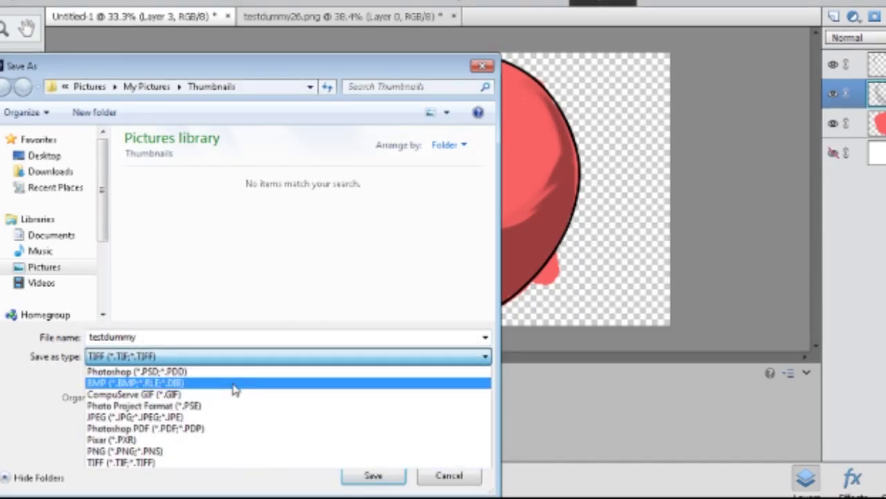
{"action": "left_click", "coordinate": [197, 451]}
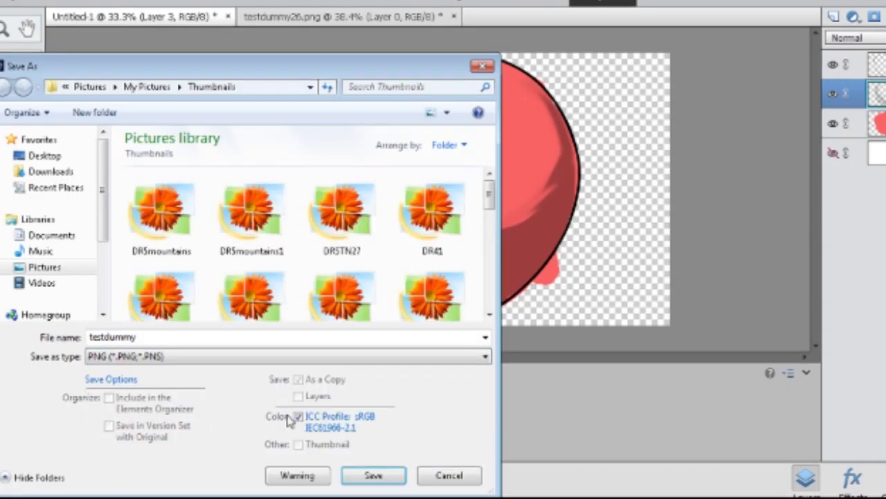
{"action": "left_click", "coordinate": [367, 477]}
{"action": "left_click", "coordinate": [551, 126]}
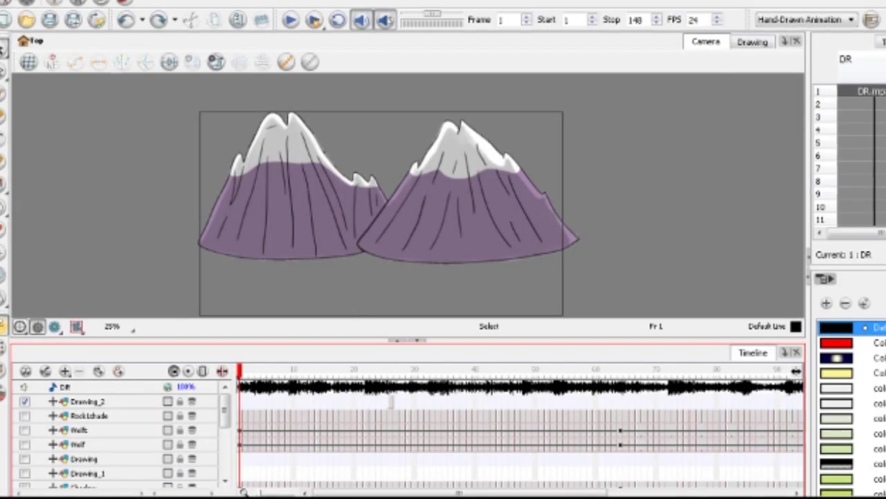
Switch to the animation program, open the Import Images dialog, and search the Pictures library for testdummy
{"action": "key", "text": "alt+f"}
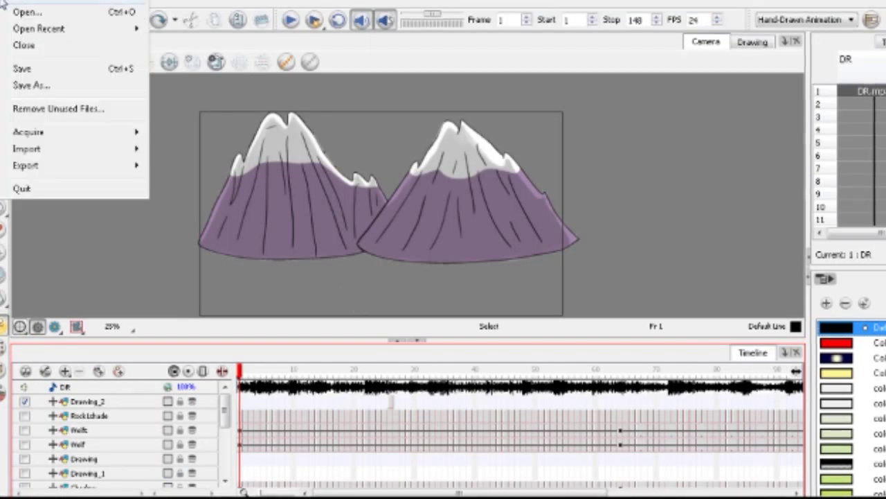
{"action": "mouse_move", "coordinate": [60, 149]}
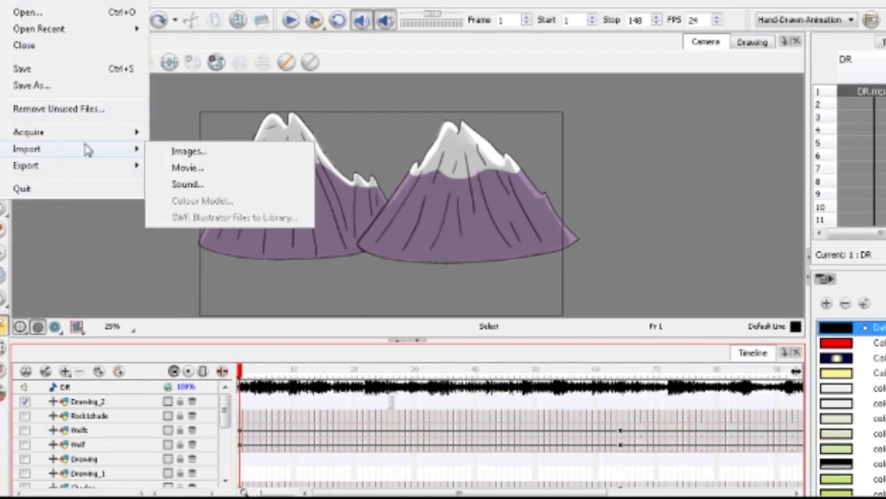
{"action": "left_click", "coordinate": [188, 148]}
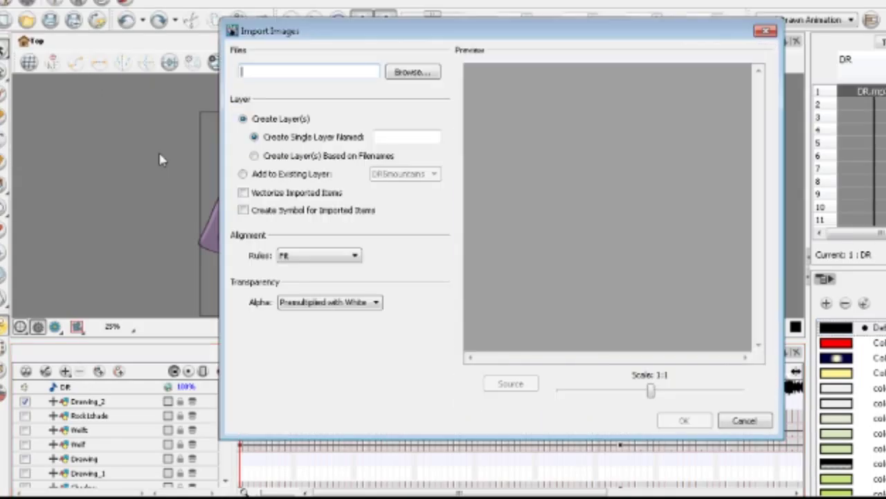
{"action": "left_click", "coordinate": [411, 72]}
{"action": "left_click", "coordinate": [589, 74]}
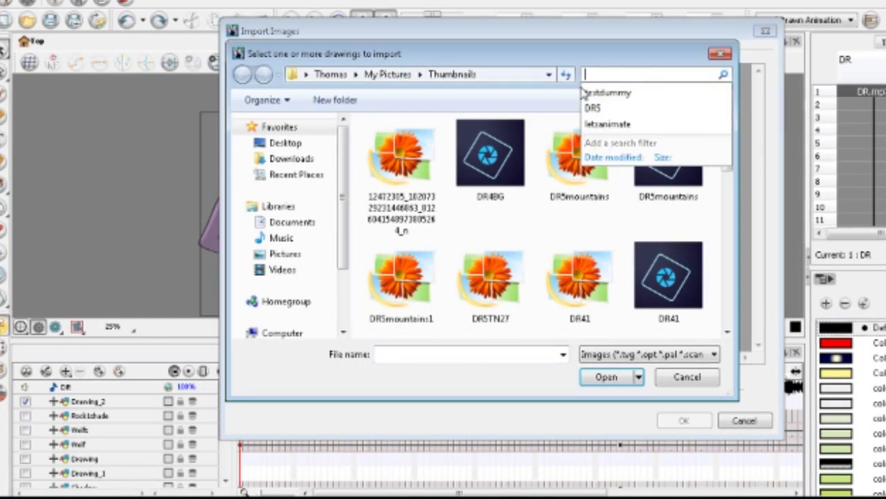
{"action": "left_click", "coordinate": [283, 253]}
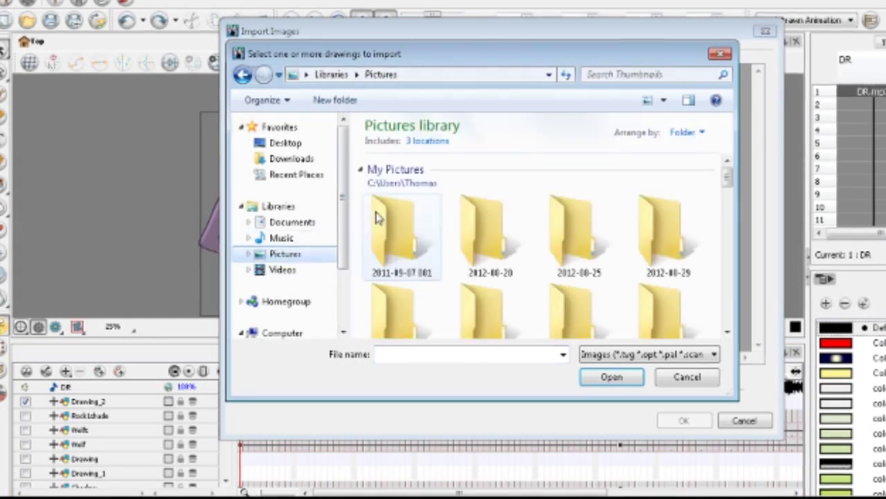
{"action": "left_click", "coordinate": [611, 76]}
{"action": "left_click", "coordinate": [611, 93]}
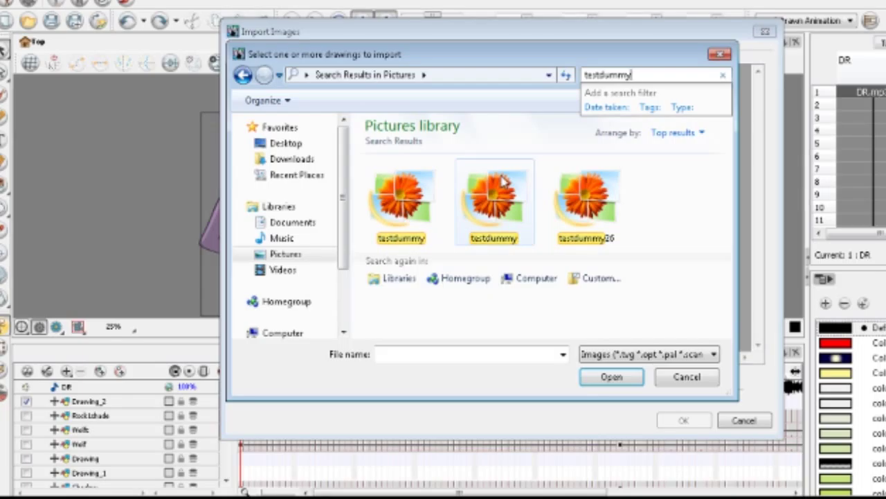
Choose testdummy.png and import it onto a new single layer named testdummy
{"action": "left_click", "coordinate": [400, 208]}
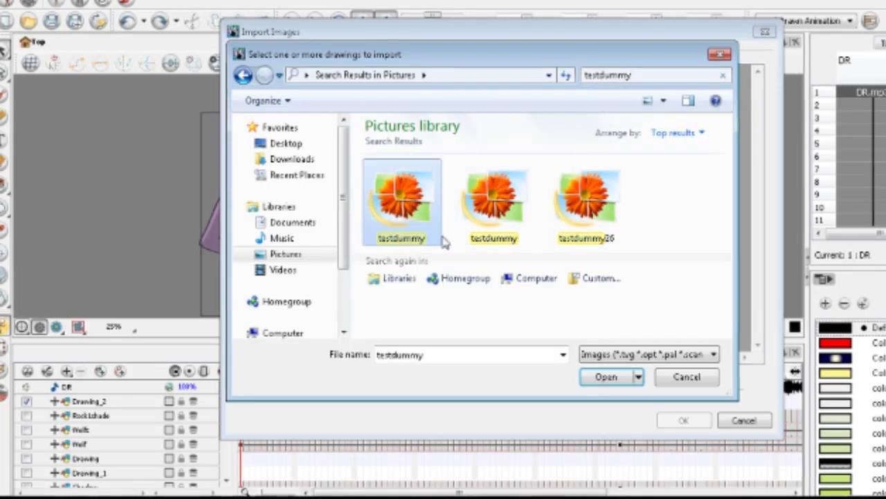
{"action": "left_click", "coordinate": [611, 377]}
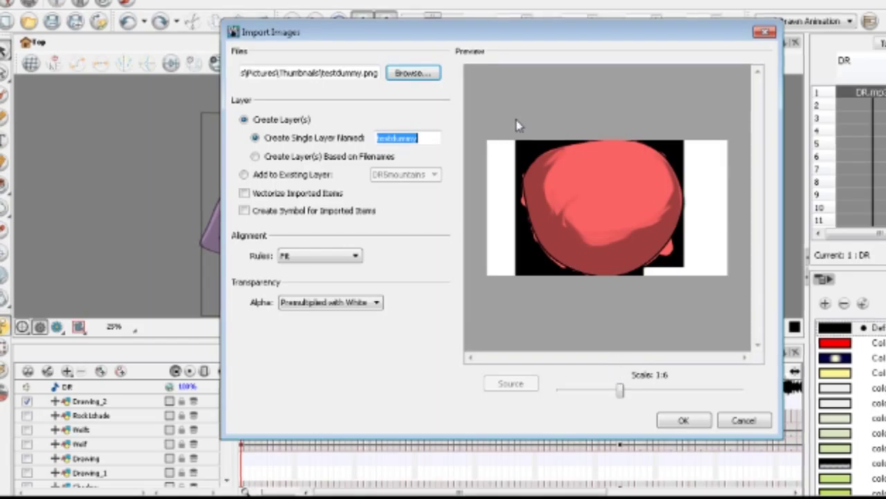
{"action": "left_click", "coordinate": [678, 422]}
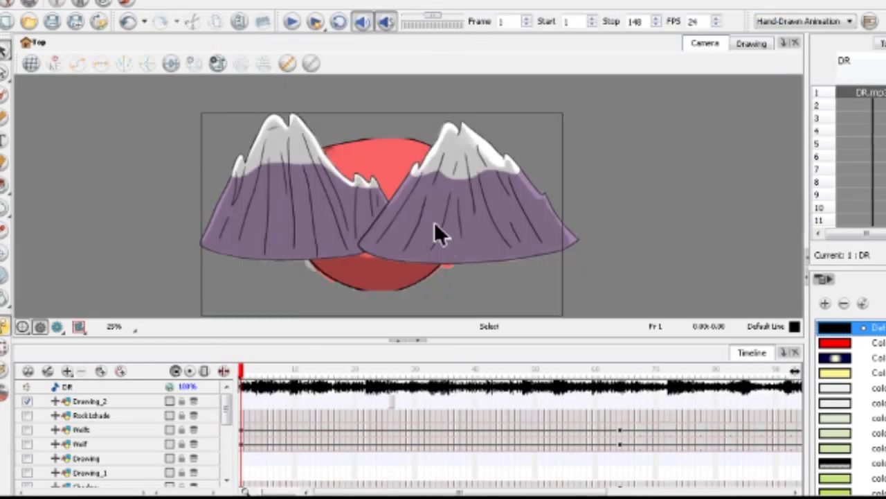
Move the imported PNG circle with the Transform tool to the right of the mountains, outside the camera frame
{"action": "left_click", "coordinate": [389, 169]}
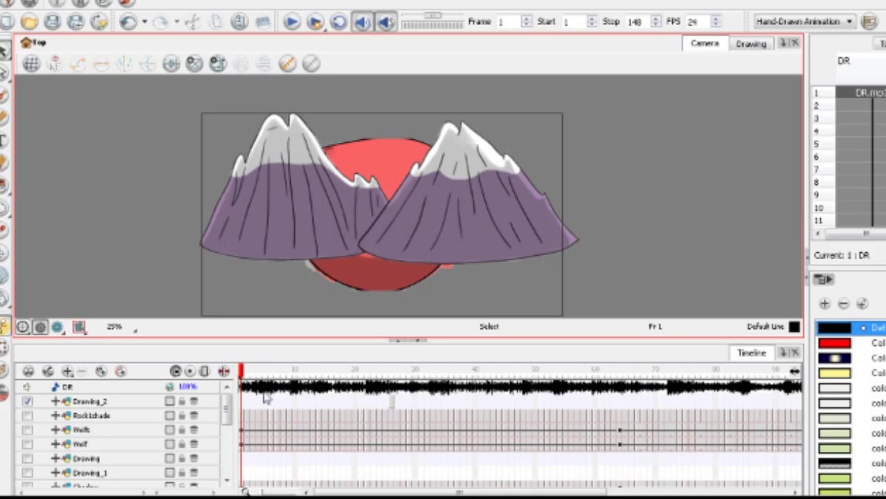
{"action": "left_click_drag", "start_coordinate": [227, 429], "coordinate": [227, 468]}
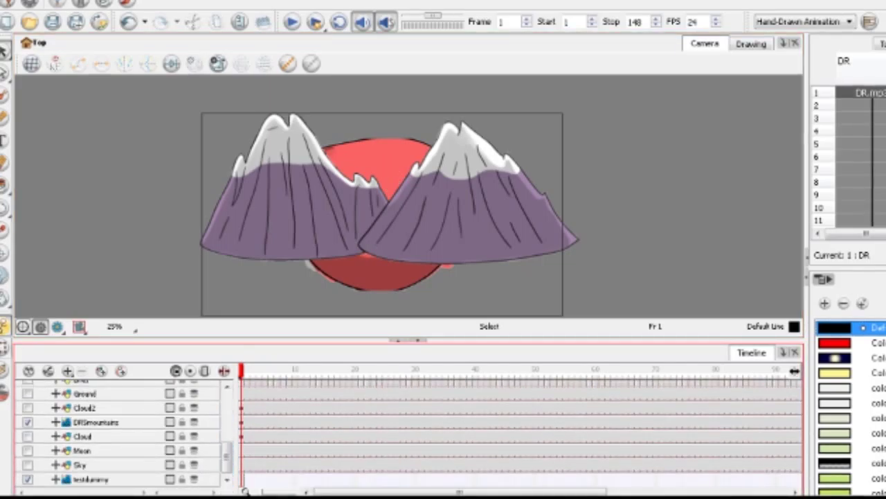
{"action": "key", "text": "shift+t"}
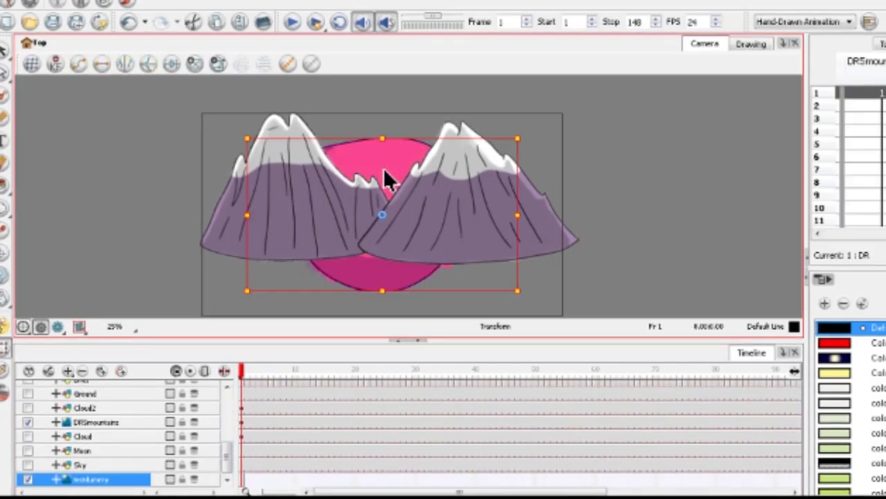
{"action": "left_click", "coordinate": [388, 177]}
{"action": "left_click_drag", "start_coordinate": [393, 178], "coordinate": [691, 148]}
{"action": "scroll", "coordinate": [580, 166], "scroll_direction": "down", "scroll_amount": 1}
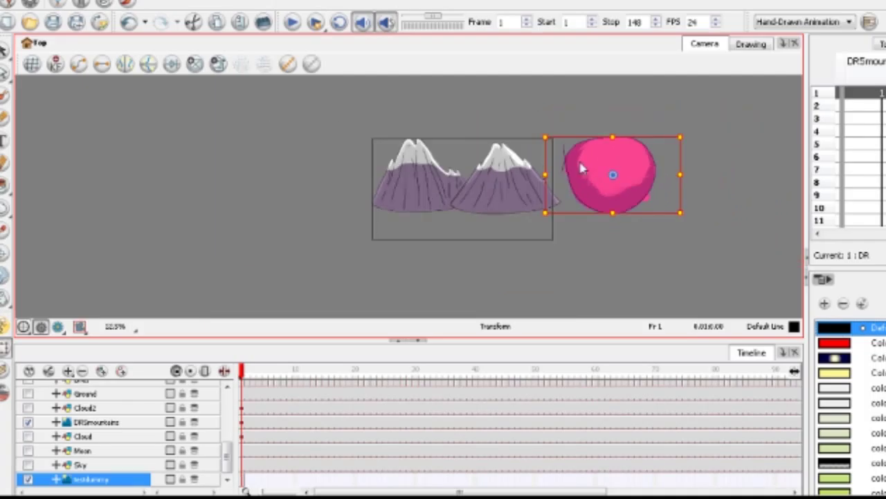
{"action": "scroll", "coordinate": [626, 191], "scroll_direction": "up", "scroll_amount": 2}
{"action": "scroll", "coordinate": [627, 184], "scroll_direction": "down", "scroll_amount": 2}
{"action": "scroll", "coordinate": [623, 185], "scroll_direction": "up", "scroll_amount": 2}
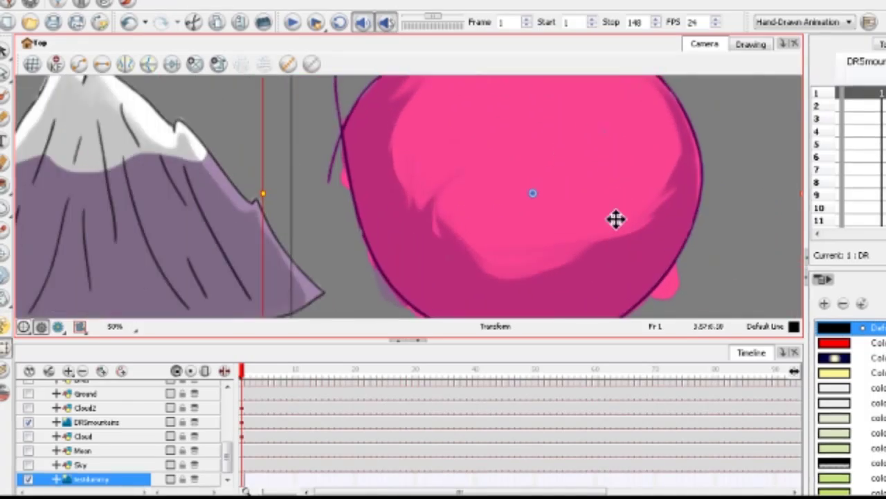
{"action": "scroll", "coordinate": [603, 235], "scroll_direction": "down", "scroll_amount": 1}
{"action": "scroll", "coordinate": [571, 221], "scroll_direction": "down", "scroll_amount": 1}
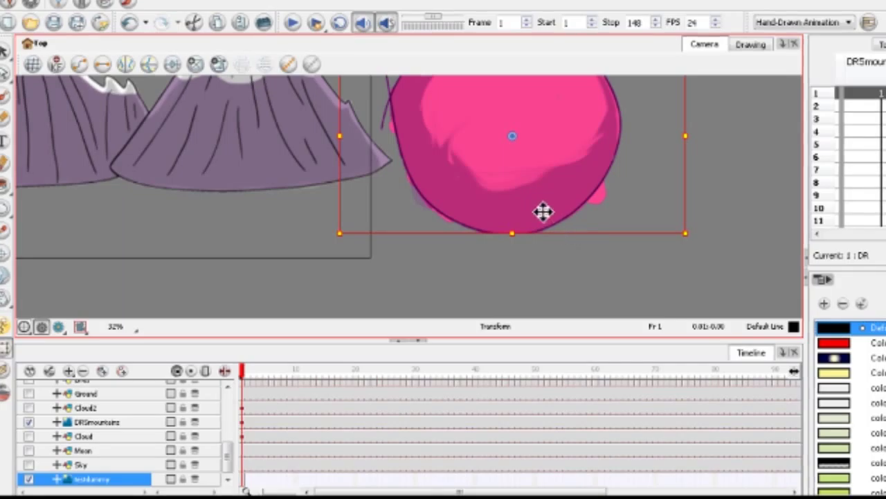
Inspect the imported testdummy circle up close beside the mountains in the Camera view
{"action": "scroll", "coordinate": [540, 209], "scroll_direction": "down", "scroll_amount": 2}
{"action": "scroll", "coordinate": [542, 158], "scroll_direction": "up", "scroll_amount": 2}
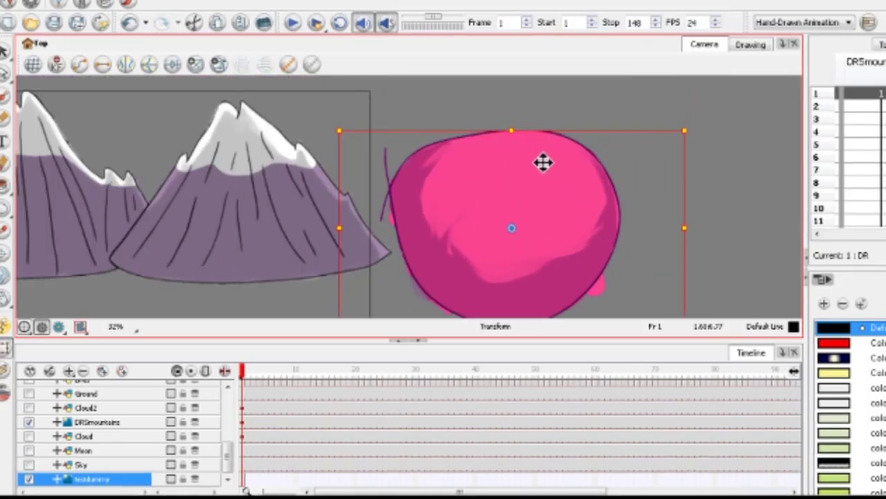
{"action": "scroll", "coordinate": [543, 164], "scroll_direction": "up", "scroll_amount": 1}
{"action": "scroll", "coordinate": [541, 166], "scroll_direction": "down", "scroll_amount": 3}
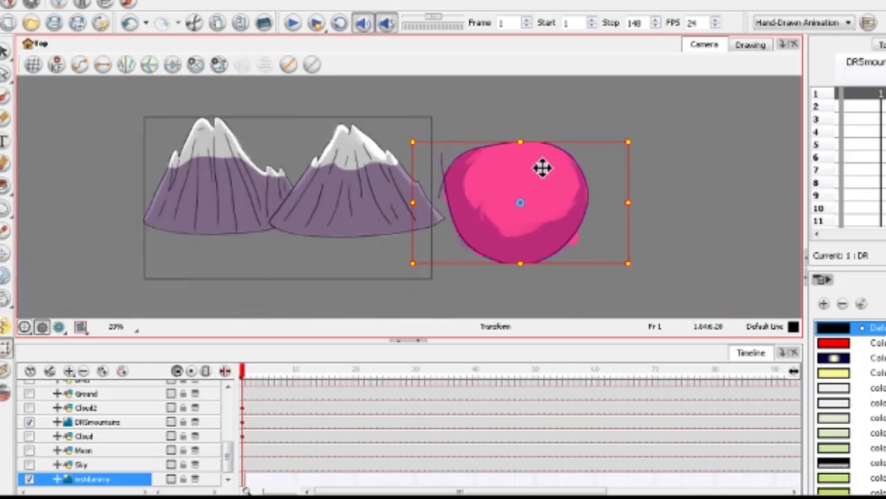
{"action": "scroll", "coordinate": [558, 198], "scroll_direction": "up", "scroll_amount": 2}
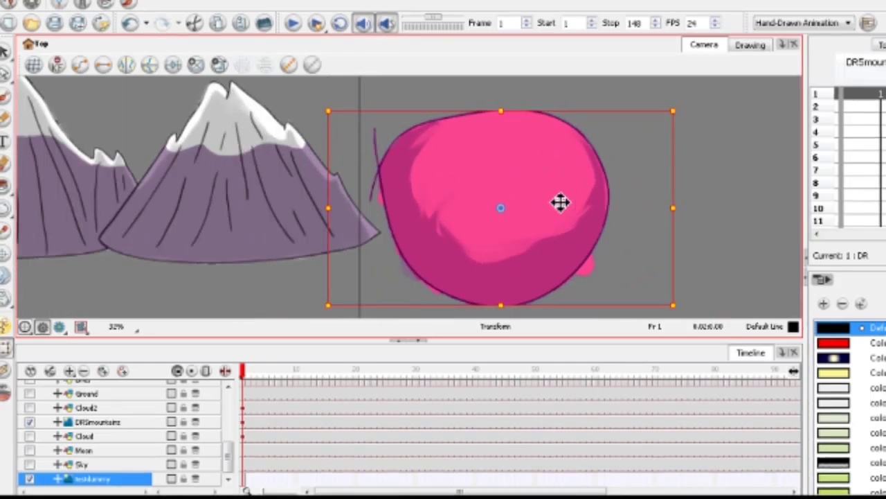
{"action": "right_click", "coordinate": [560, 201]}
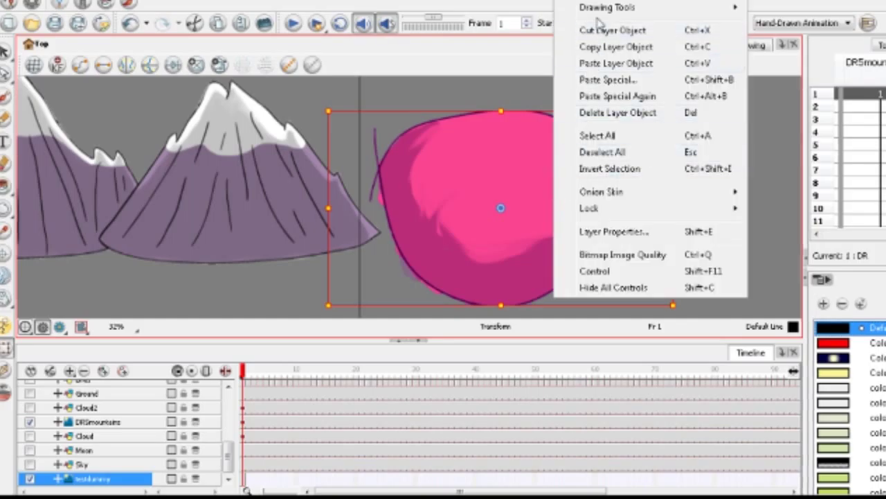
{"action": "mouse_move", "coordinate": [440, 170]}
{"action": "left_mouse_down"}
{"action": "mouse_move", "coordinate": [439, 220]}
{"action": "mouse_move", "coordinate": [612, 193]}
{"action": "mouse_move", "coordinate": [395, 164]}
{"action": "mouse_move", "coordinate": [483, 203]}
{"action": "mouse_move", "coordinate": [443, 167]}
{"action": "left_mouse_up"}
{"action": "scroll", "coordinate": [420, 168], "scroll_direction": "down", "scroll_amount": 2}
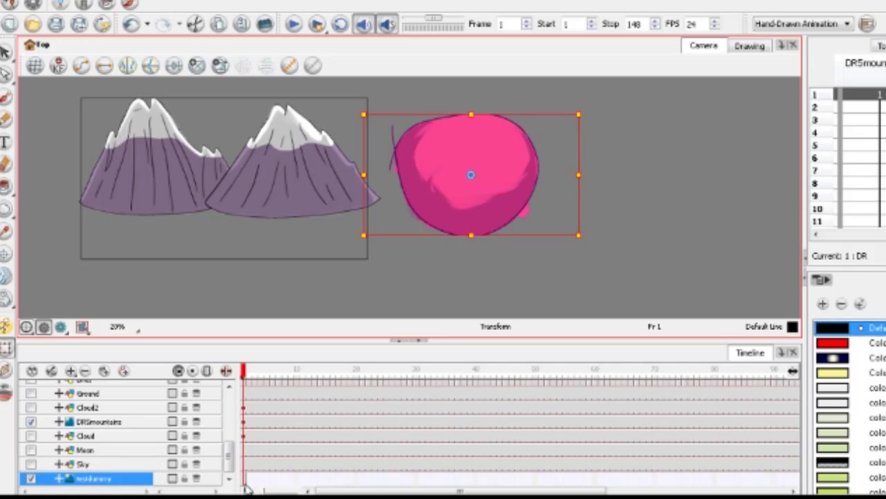
Extend the testdummy layer's exposure to frame 46 and insert a keyframe at frame 1
{"action": "left_click", "coordinate": [246, 483]}
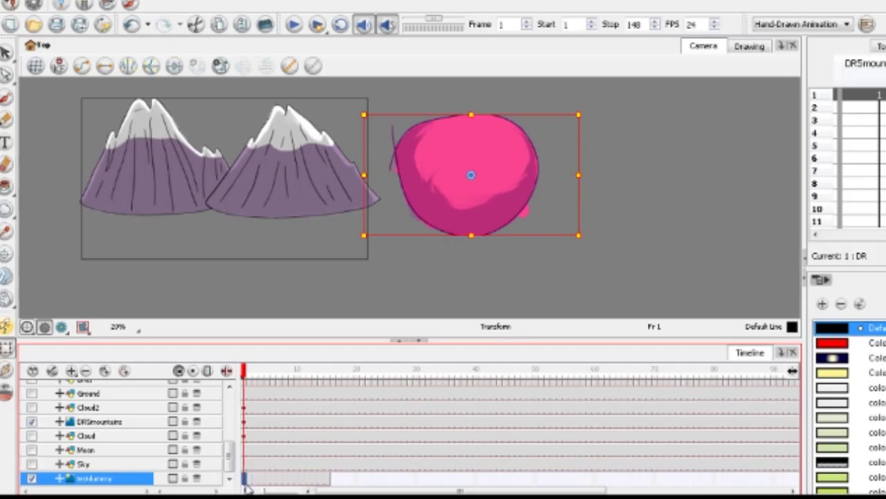
{"action": "scroll", "coordinate": [124, 443], "scroll_direction": "up", "scroll_amount": 2}
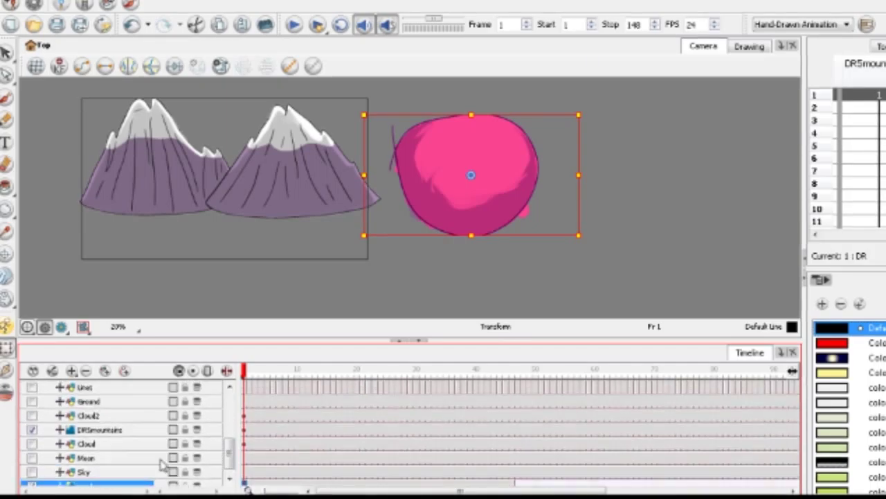
{"action": "scroll", "coordinate": [223, 457], "scroll_direction": "down", "scroll_amount": 1}
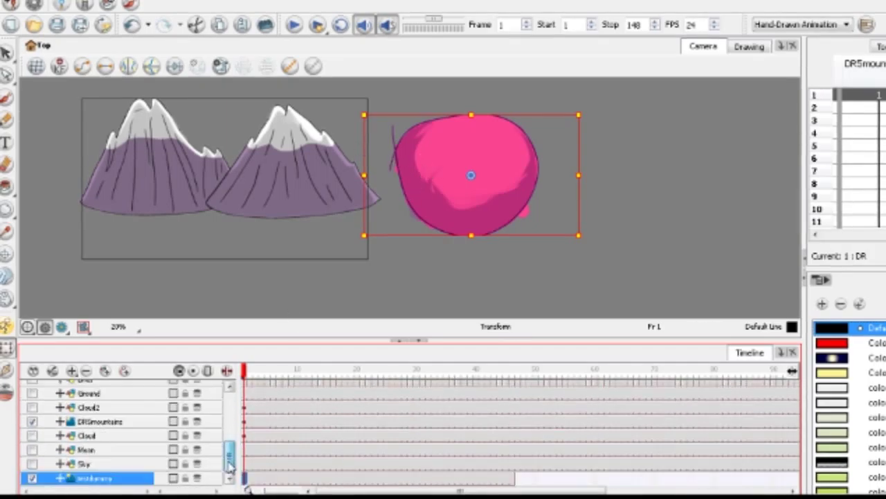
{"action": "right_click", "coordinate": [244, 478]}
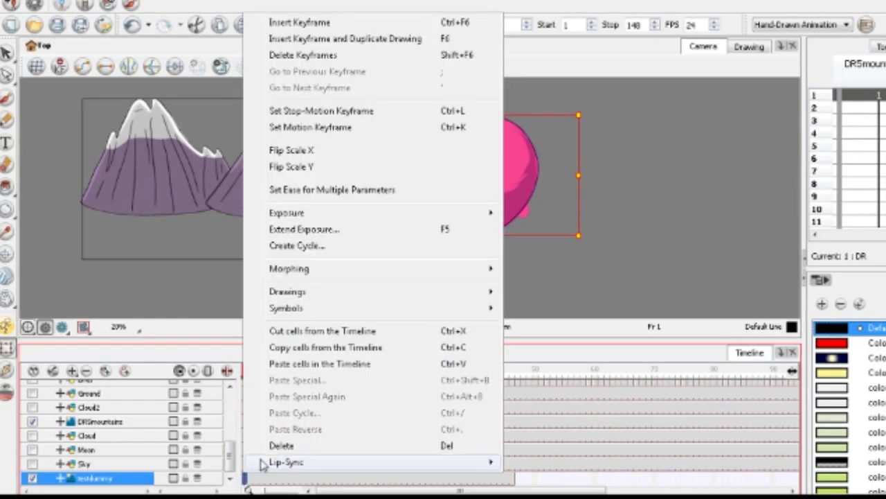
{"action": "left_click", "coordinate": [277, 21]}
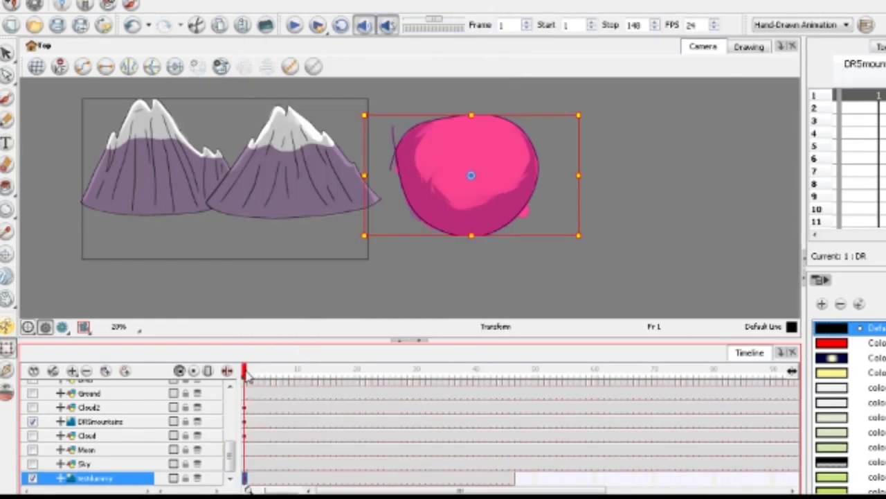
Animate the testdummy circle moving farther right of the mountains by frame 46, and scrub back to frame 1 to preview it
{"action": "left_click_drag", "start_coordinate": [245, 377], "coordinate": [511, 395]}
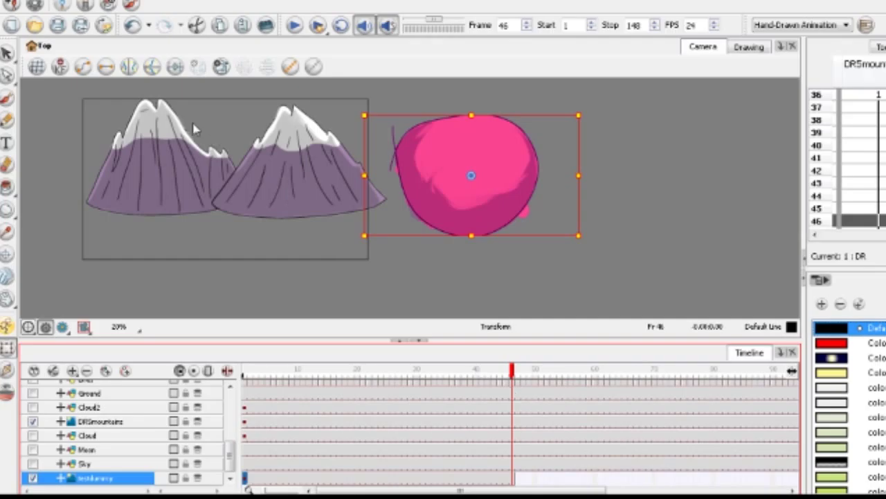
{"action": "left_click", "coordinate": [7, 325]}
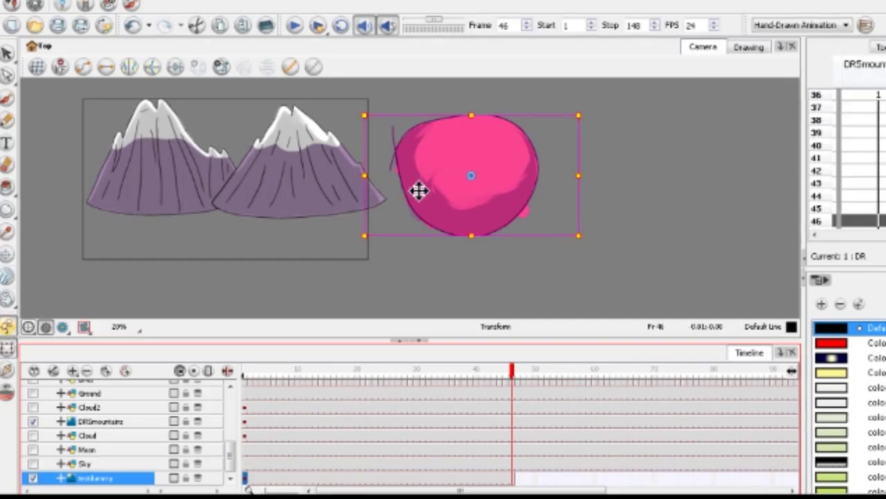
{"action": "left_click_drag", "start_coordinate": [420, 190], "coordinate": [531, 190]}
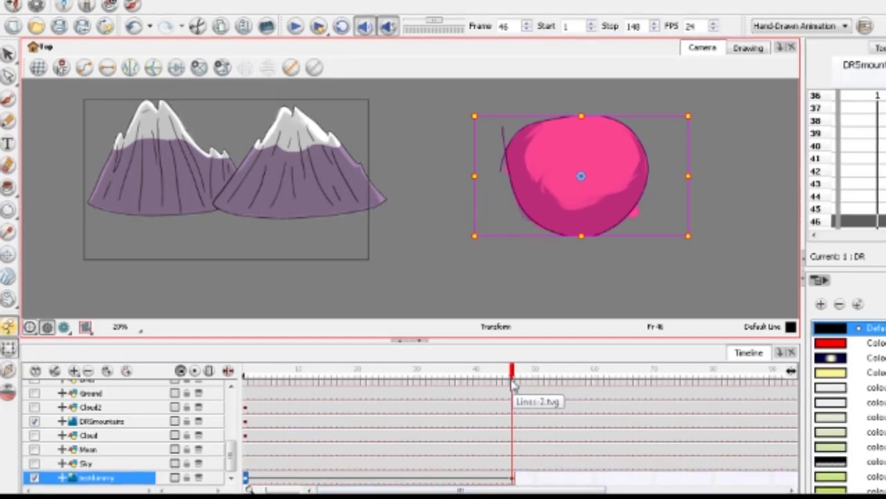
{"action": "left_click_drag", "start_coordinate": [513, 376], "coordinate": [213, 410]}
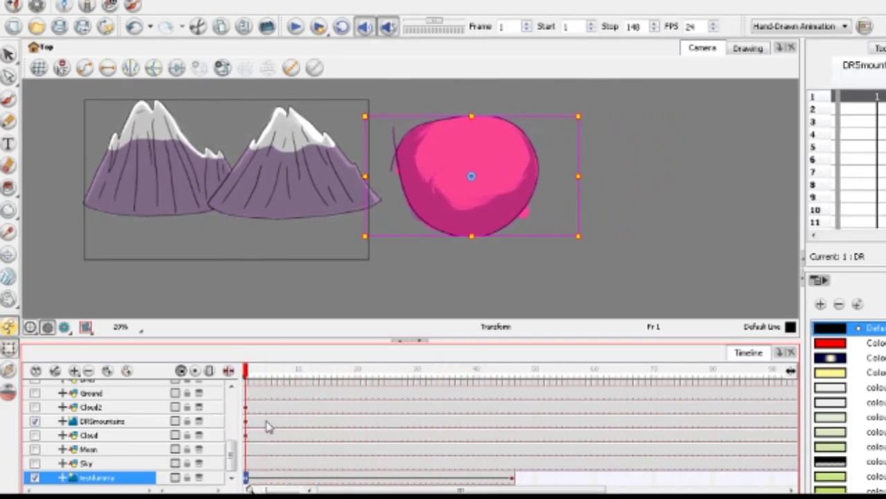
Delete the testdummy layer and the Drawing_2 layer from the timeline
{"action": "right_click", "coordinate": [154, 487]}
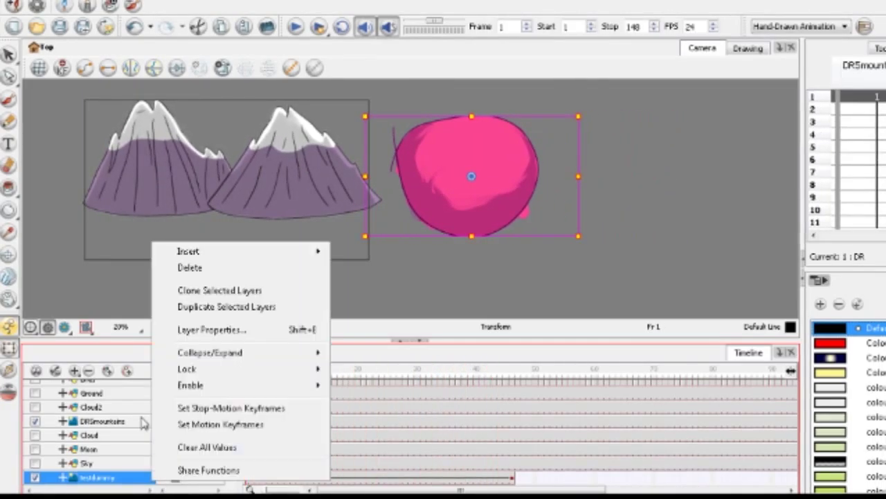
{"action": "left_click", "coordinate": [200, 268]}
{"action": "left_click", "coordinate": [483, 255]}
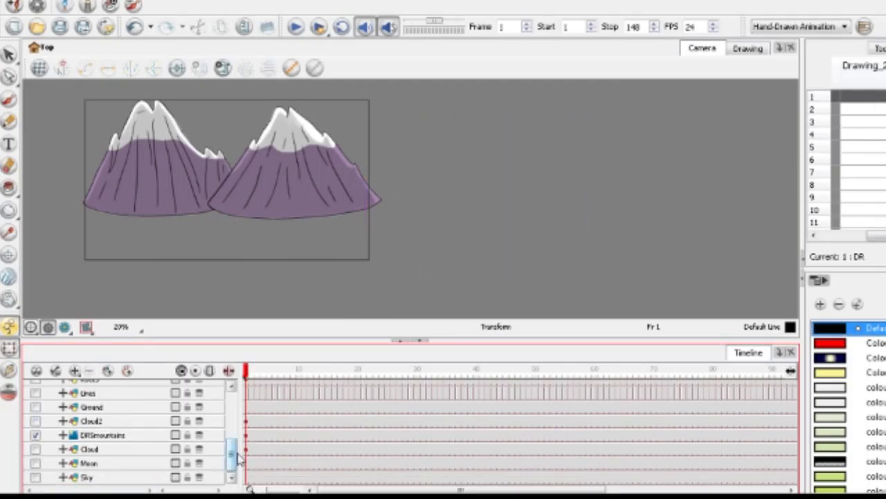
{"action": "left_click_drag", "start_coordinate": [232, 460], "coordinate": [228, 396]}
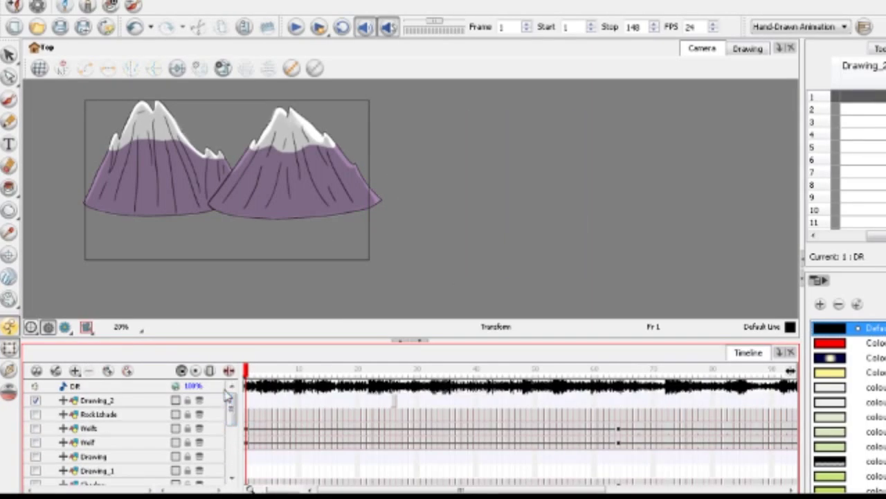
{"action": "right_click", "coordinate": [156, 403]}
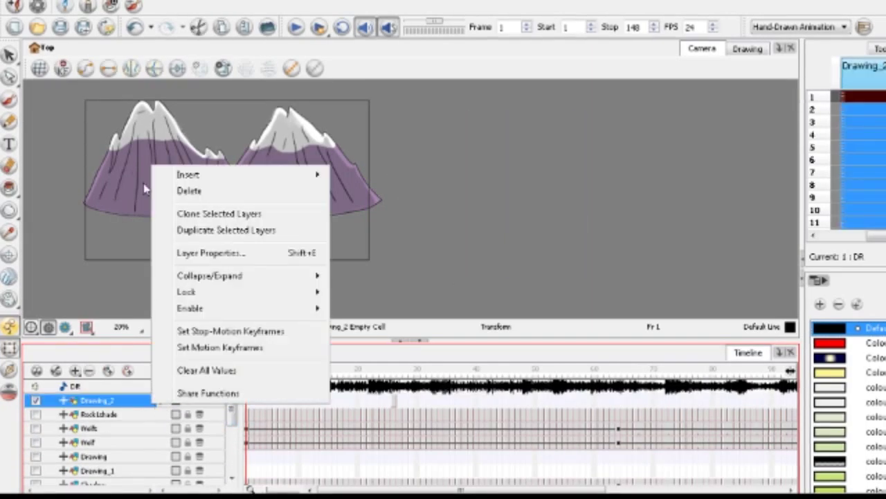
{"action": "left_click", "coordinate": [188, 190]}
{"action": "left_click", "coordinate": [484, 256]}
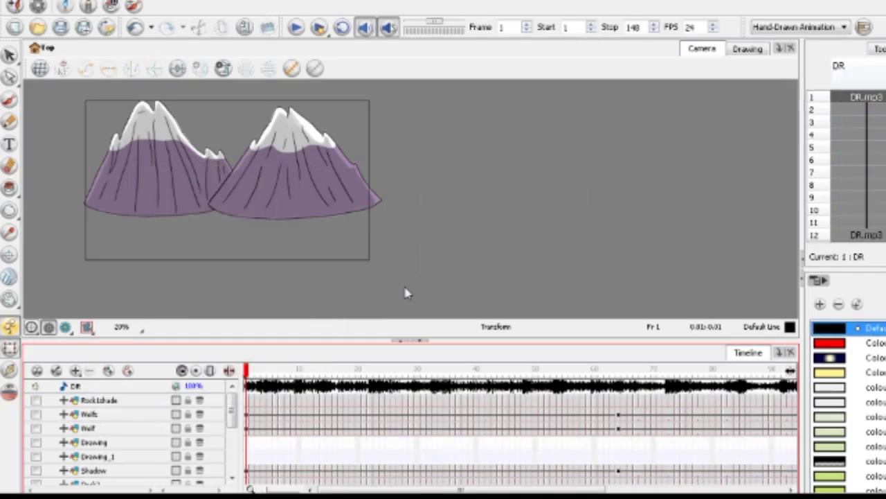
Hide the DRSmountains layer and leave only the Lines layer shown, after viewing it over the Ground layer
{"action": "left_click_drag", "start_coordinate": [232, 409], "coordinate": [238, 459]}
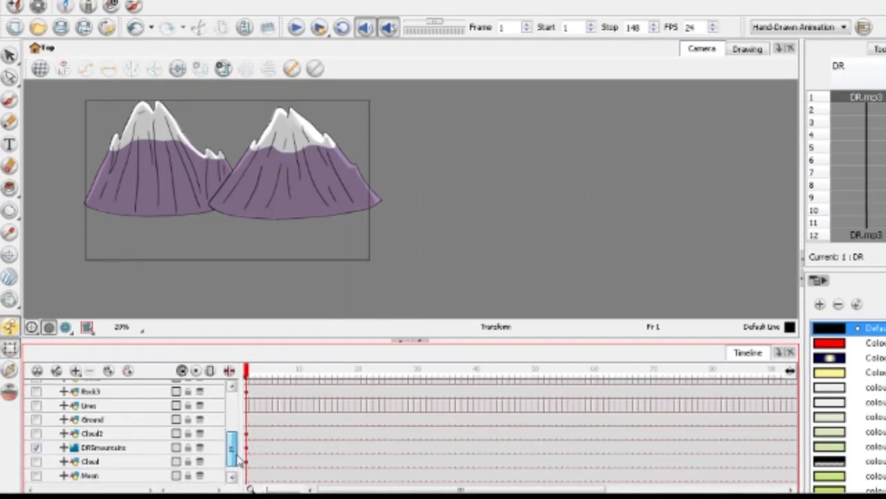
{"action": "left_click", "coordinate": [37, 447]}
{"action": "left_click", "coordinate": [37, 419]}
{"action": "scroll", "coordinate": [299, 233], "scroll_direction": "down", "scroll_amount": 1}
{"action": "scroll", "coordinate": [208, 219], "scroll_direction": "up", "scroll_amount": 2}
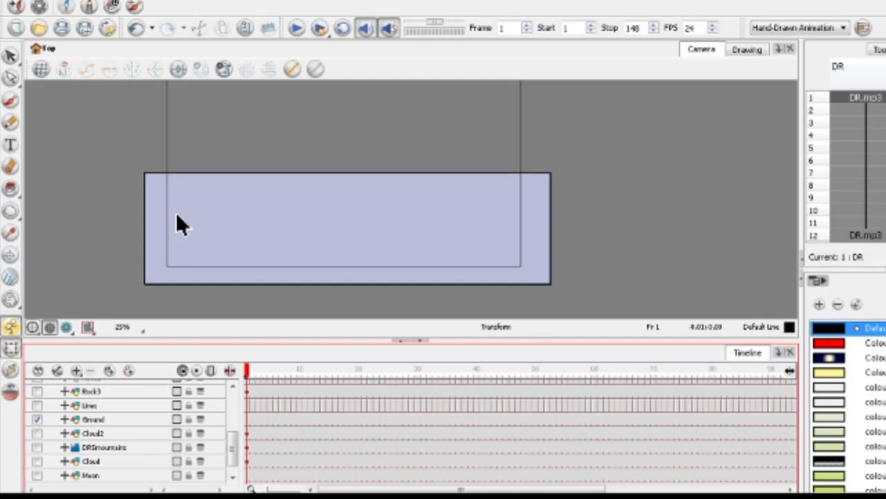
{"action": "left_click", "coordinate": [37, 406]}
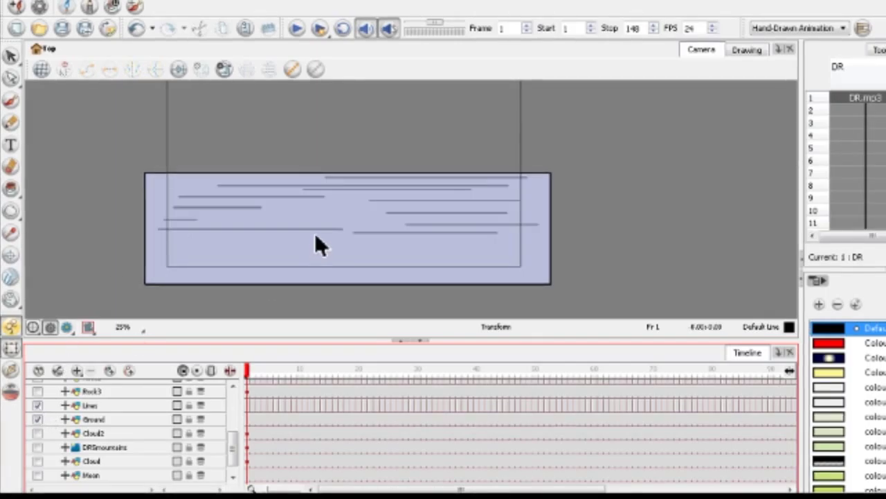
{"action": "left_click", "coordinate": [36, 419]}
Compare the Lines layer's drawings on frames 1 and 2
{"action": "left_click", "coordinate": [248, 409]}
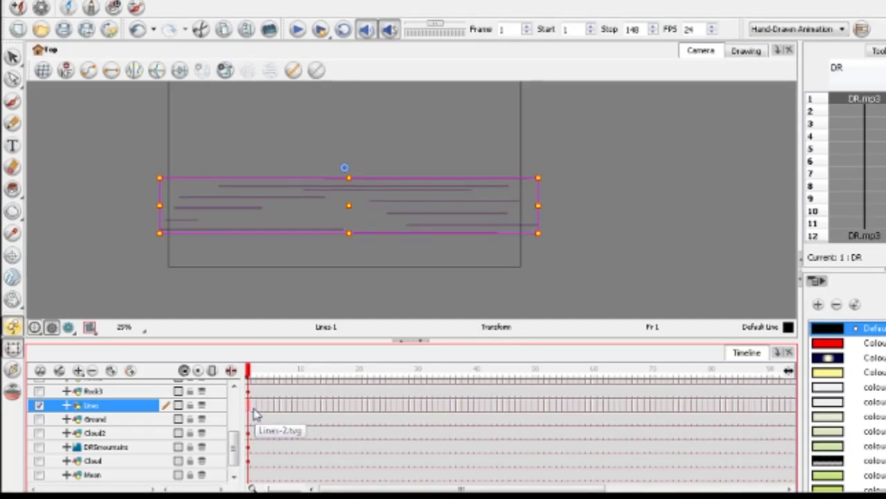
{"action": "left_click", "coordinate": [254, 414]}
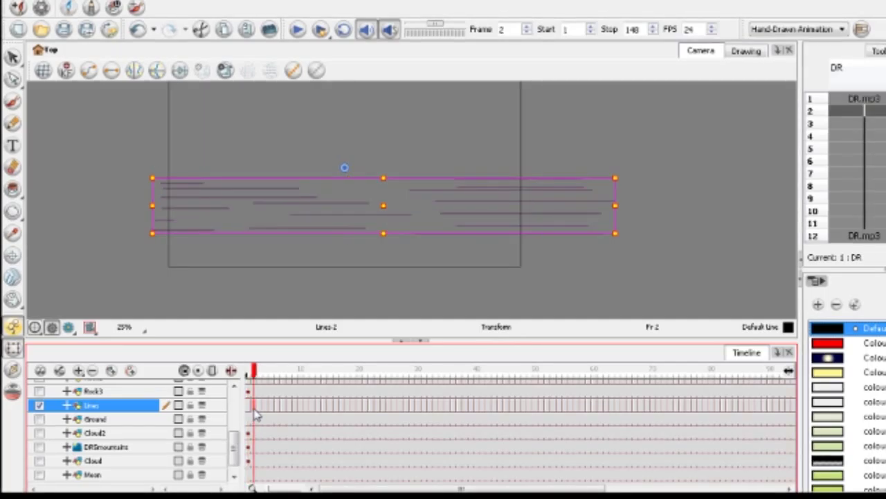
{"action": "scroll", "coordinate": [381, 228], "scroll_direction": "up", "scroll_amount": 2}
{"action": "scroll", "coordinate": [381, 228], "scroll_direction": "down", "scroll_amount": 1}
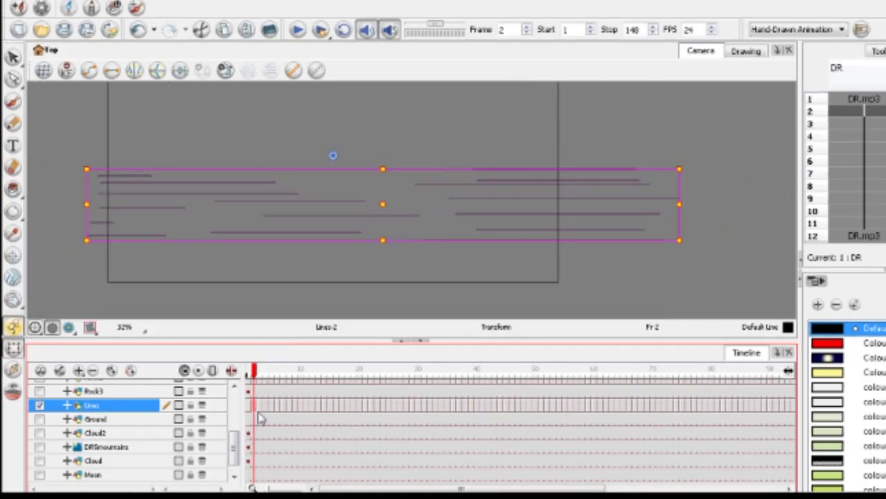
{"action": "left_click", "coordinate": [250, 414]}
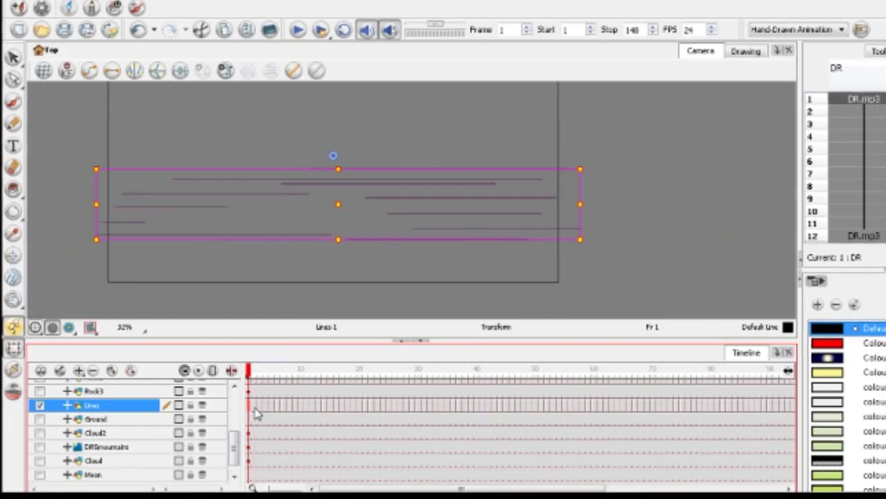
Turn on onion skin for the Lines layer at frame 2, exclude following frames, and inspect the overlaid lines up close
{"action": "left_click", "coordinate": [256, 414]}
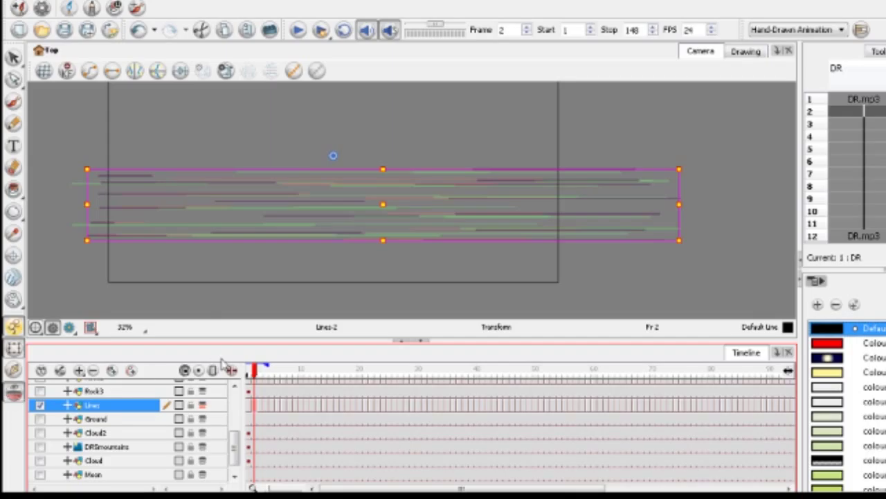
{"action": "left_click_drag", "start_coordinate": [266, 364], "coordinate": [251, 365]}
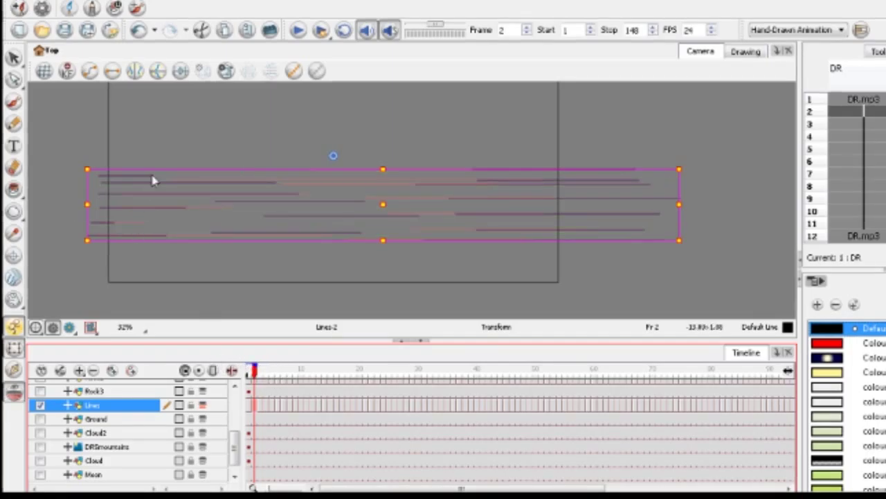
{"action": "scroll", "coordinate": [153, 181], "scroll_direction": "up", "scroll_amount": 2}
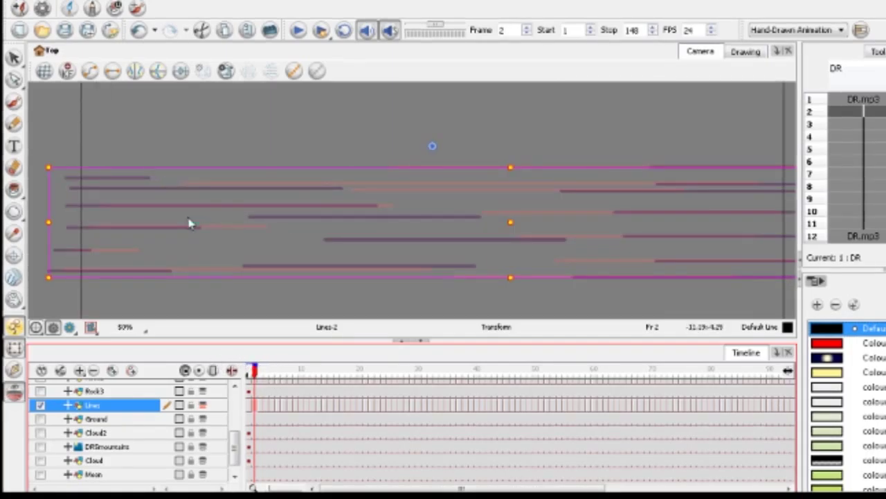
{"action": "scroll", "coordinate": [177, 228], "scroll_direction": "down", "scroll_amount": 1}
{"action": "scroll", "coordinate": [370, 233], "scroll_direction": "up", "scroll_amount": 1}
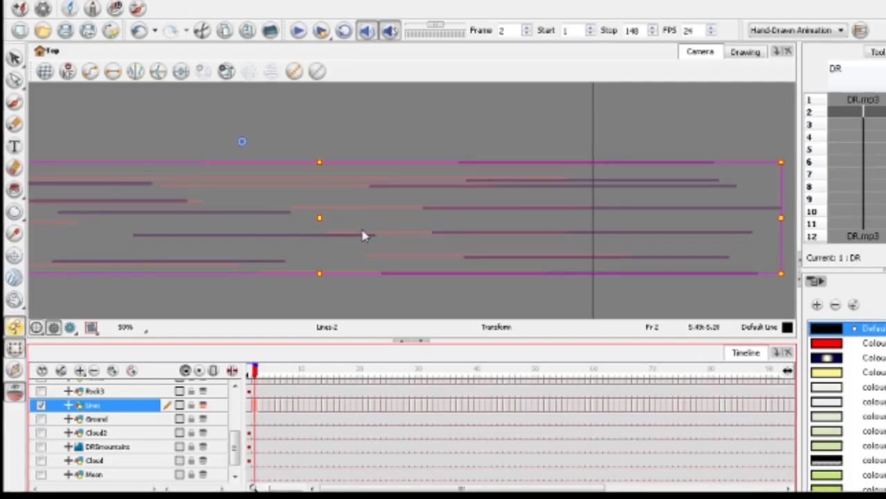
{"action": "scroll", "coordinate": [357, 237], "scroll_direction": "down", "scroll_amount": 2}
{"action": "scroll", "coordinate": [264, 231], "scroll_direction": "up", "scroll_amount": 1}
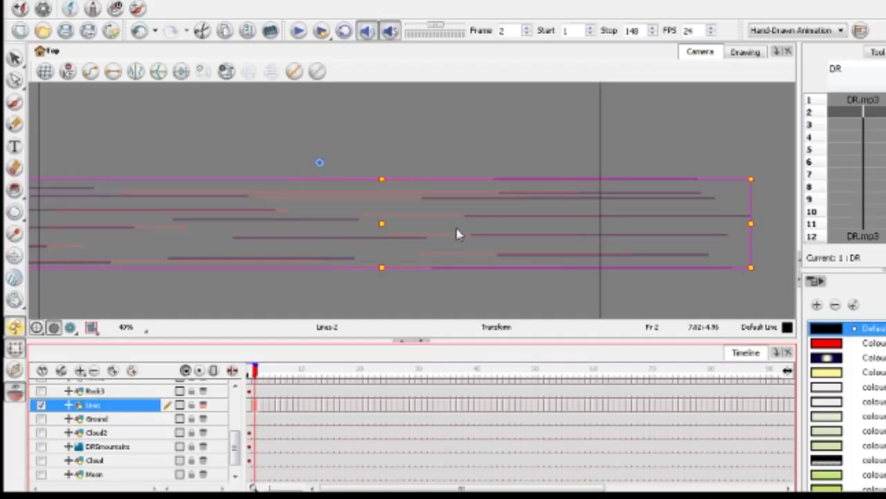
{"action": "scroll", "coordinate": [340, 213], "scroll_direction": "down", "scroll_amount": 1}
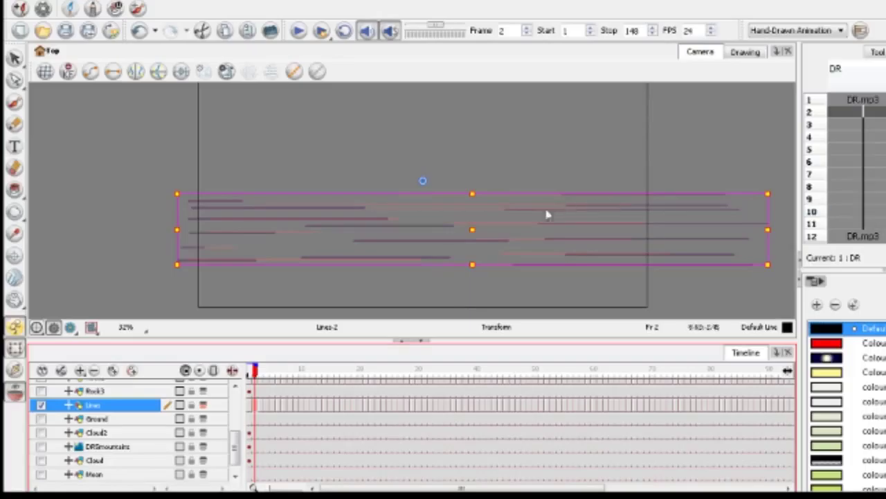
Step through frames 1, 2 and 3 of the Lines layer with onion skin on
{"action": "left_click", "coordinate": [251, 413]}
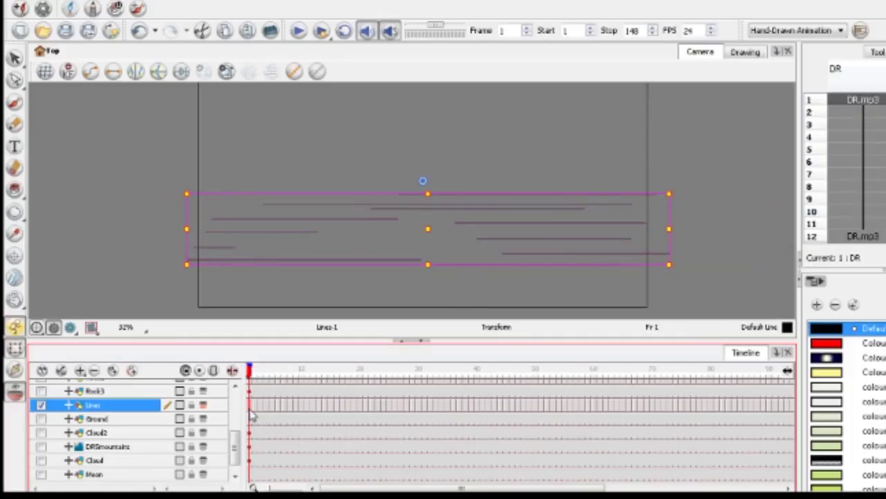
{"action": "left_click", "coordinate": [254, 413]}
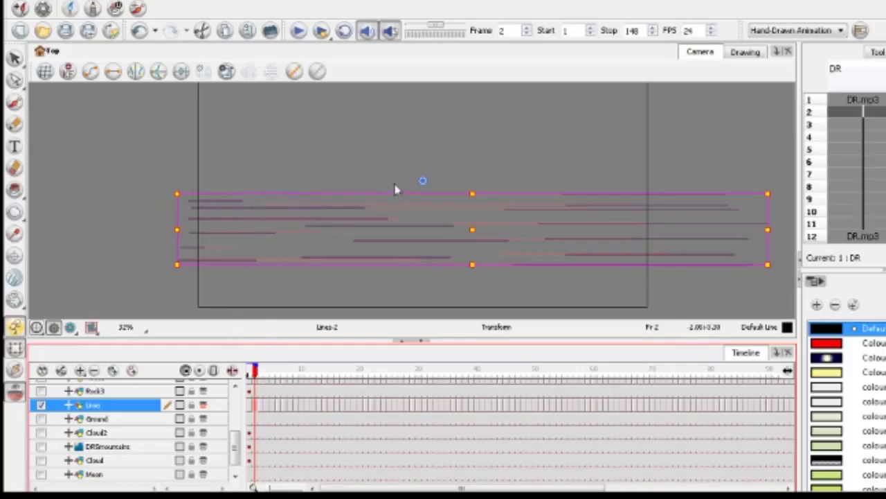
{"action": "left_click", "coordinate": [264, 406]}
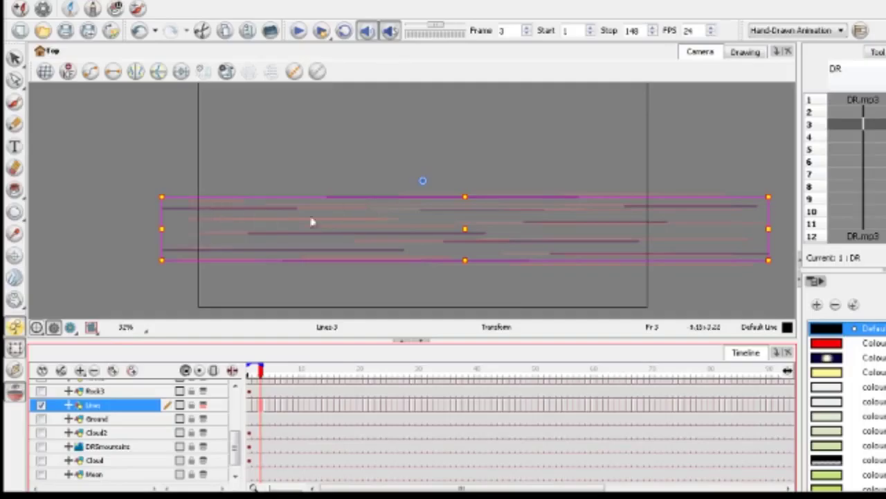
Compare the Lines layer's drawings on frames 4, 5 and 1 with onion skin on, finishing at frame 1
{"action": "left_click", "coordinate": [267, 408]}
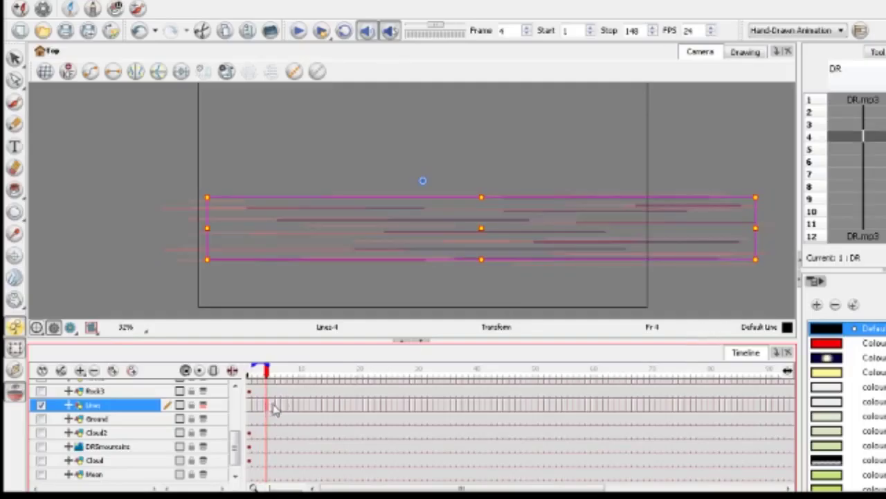
{"action": "left_click", "coordinate": [275, 408]}
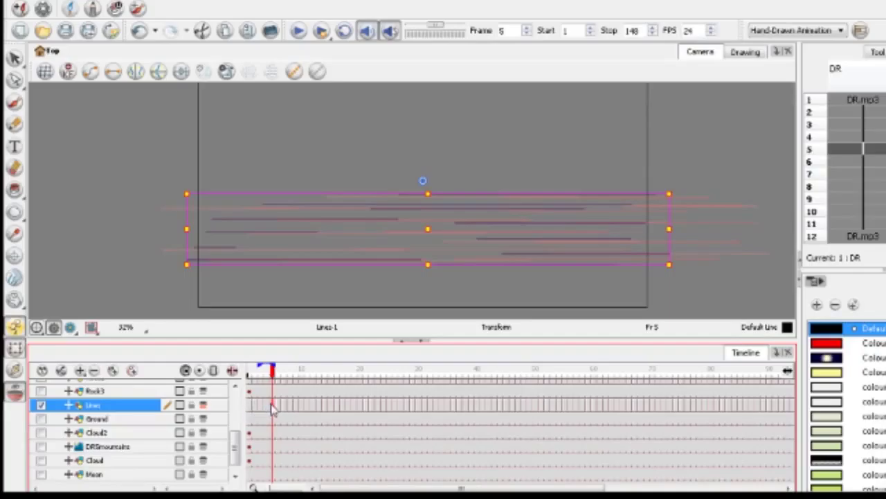
{"action": "left_click", "coordinate": [252, 414]}
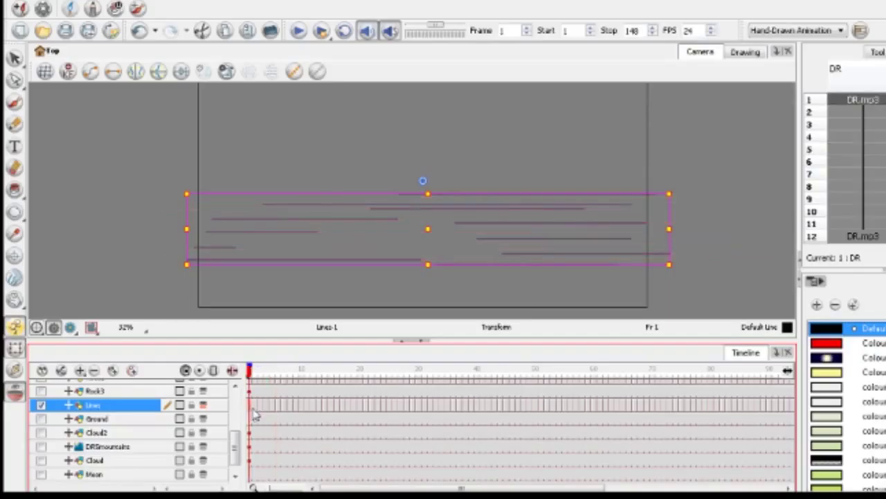
{"action": "left_click", "coordinate": [271, 409]}
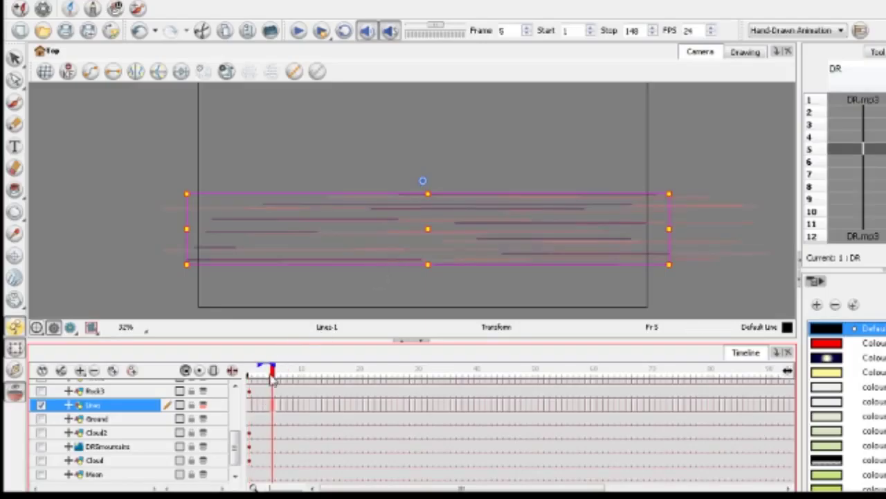
{"action": "left_click_drag", "start_coordinate": [272, 376], "coordinate": [252, 380]}
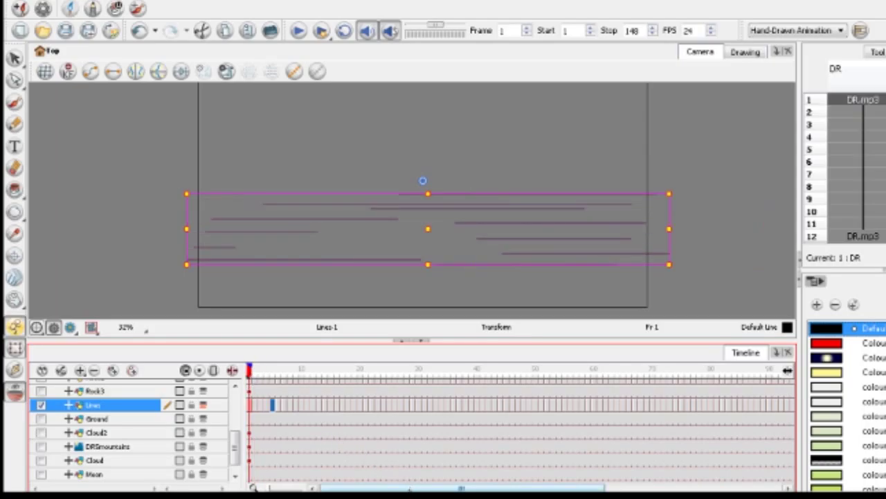
{"action": "left_click_drag", "start_coordinate": [413, 488], "coordinate": [357, 487]}
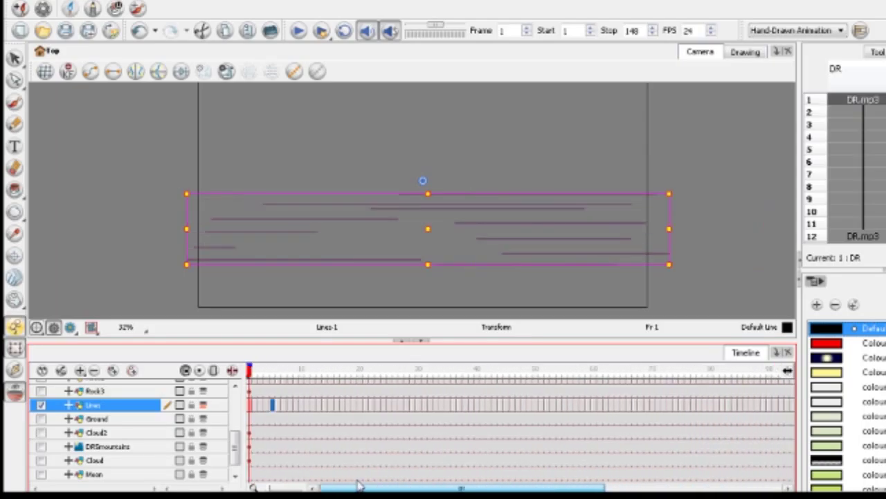
Add a new drawing layer directly above the Rock1shade layer
{"action": "left_click", "coordinate": [223, 447]}
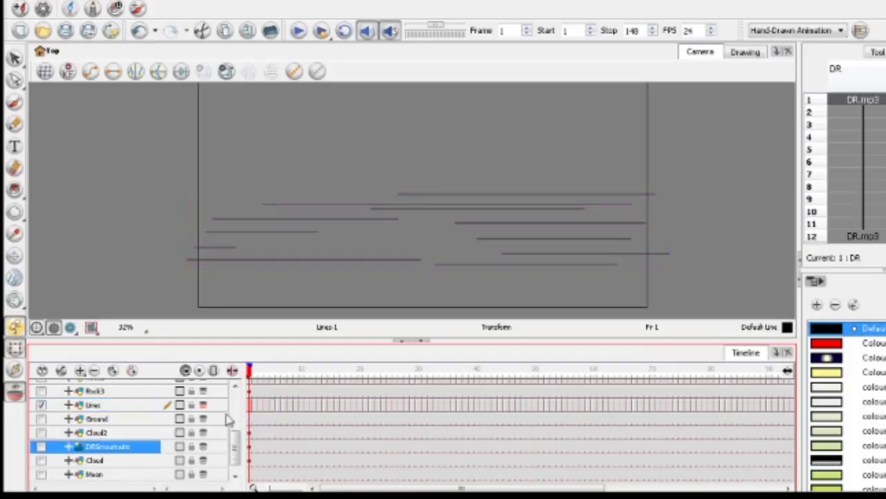
{"action": "left_click_drag", "start_coordinate": [235, 439], "coordinate": [236, 412]}
{"action": "left_click", "coordinate": [142, 400]}
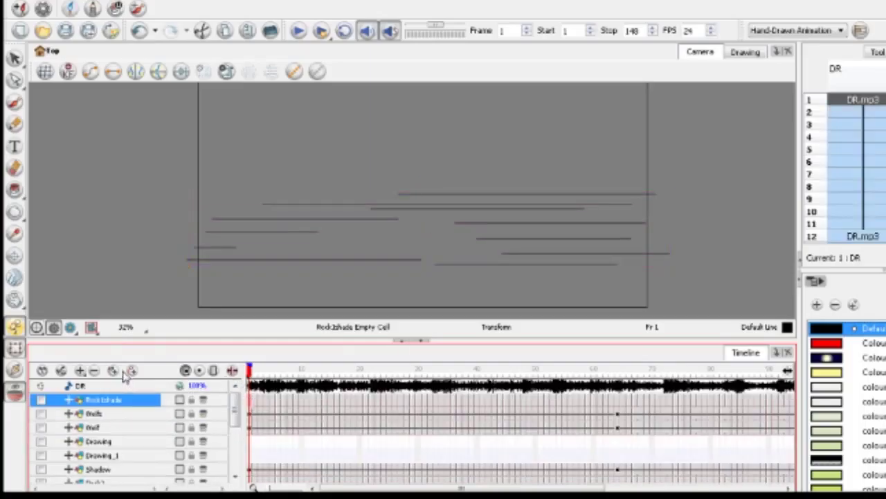
{"action": "left_click", "coordinate": [112, 370]}
Draw a long horizontal red line with the Line tool on frame 1 of the new layer, beyond the camera frame's right edge
{"action": "scroll", "coordinate": [151, 217], "scroll_direction": "down", "scroll_amount": 1}
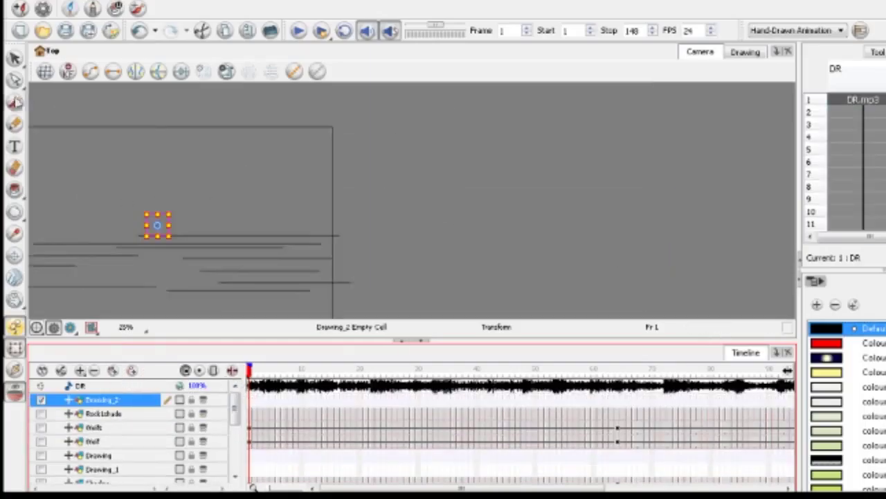
{"action": "left_click", "coordinate": [14, 213]}
{"action": "left_click", "coordinate": [48, 210]}
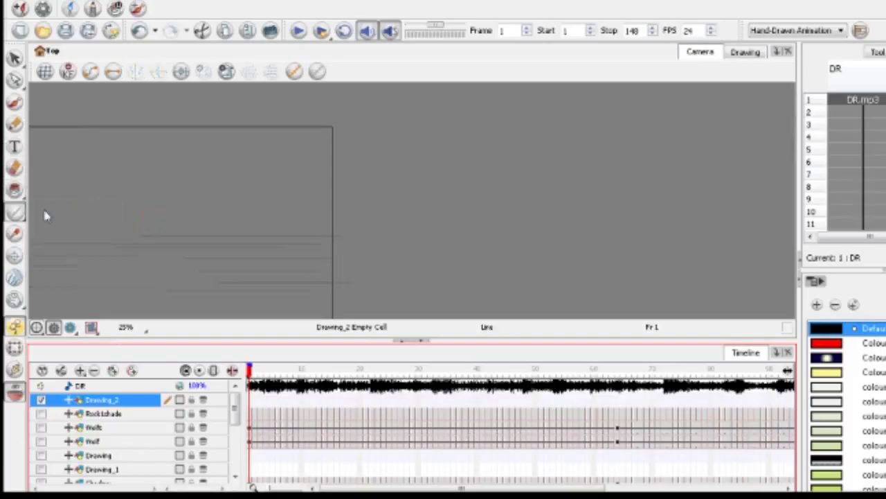
{"action": "left_click", "coordinate": [827, 343]}
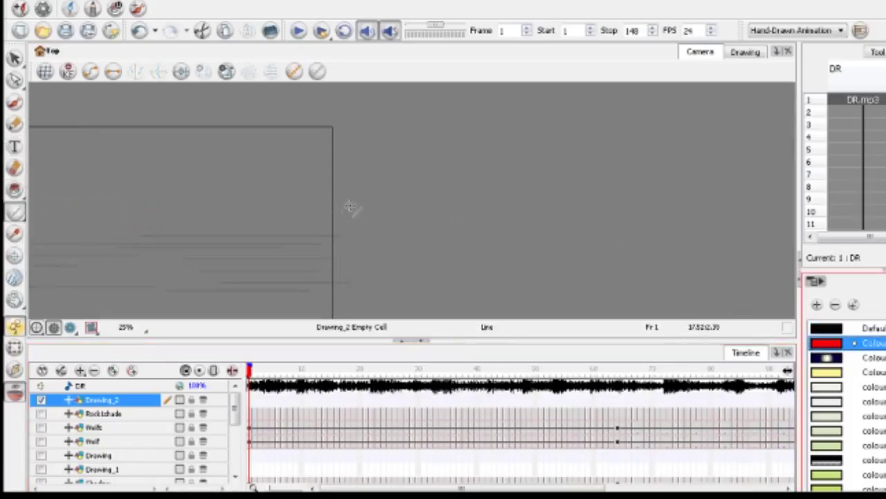
{"action": "left_click_drag", "start_coordinate": [350, 205], "coordinate": [706, 218]}
{"action": "scroll", "coordinate": [525, 189], "scroll_direction": "up", "scroll_amount": 1}
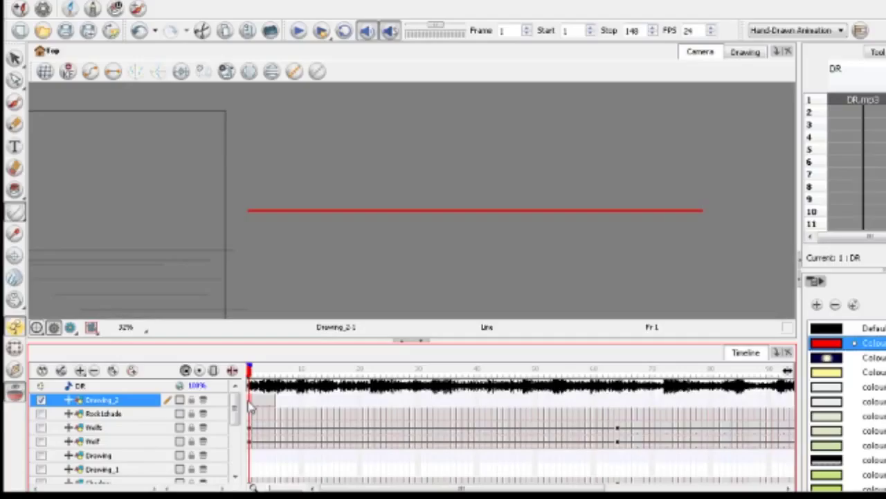
Delete the new layer's exposed cells on frames 2 to 4
{"action": "mouse_move", "coordinate": [251, 408]}
{"action": "left_mouse_down"}
{"action": "mouse_move", "coordinate": [270, 407]}
{"action": "mouse_move", "coordinate": [255, 409]}
{"action": "left_mouse_up"}
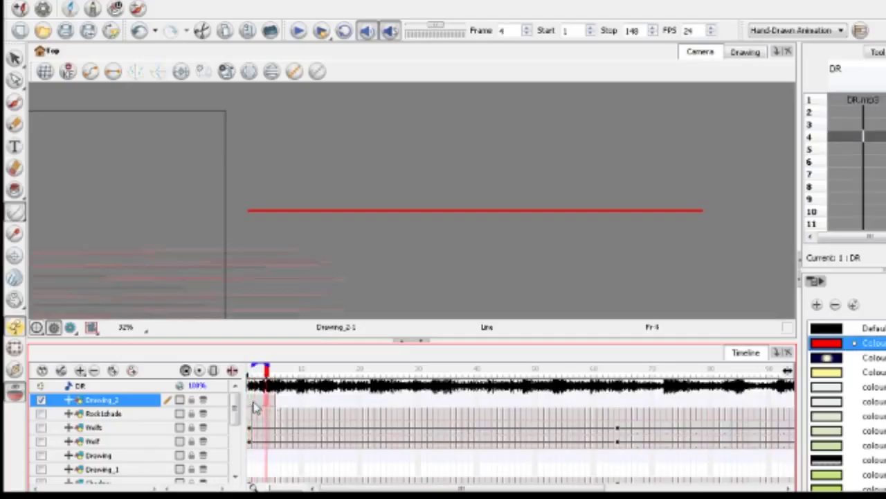
{"action": "right_click", "coordinate": [266, 405]}
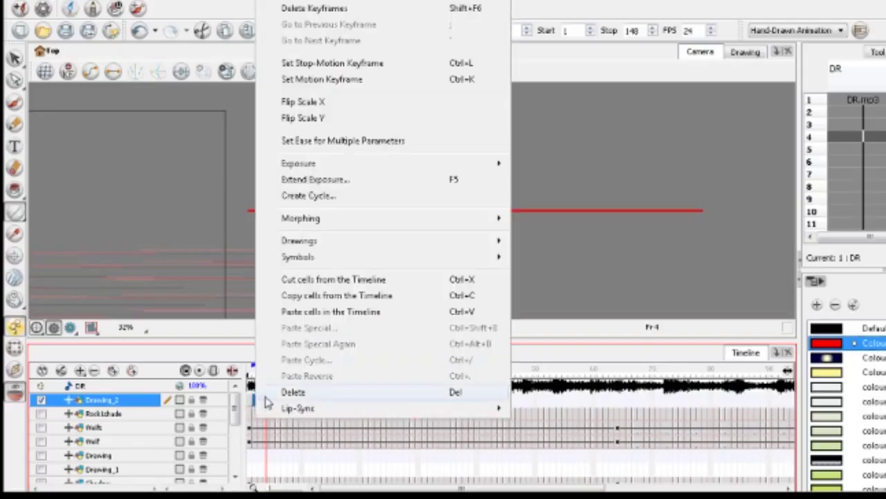
{"action": "left_click", "coordinate": [277, 393]}
Draw frame 2's red line over the previous one but shifted right, plus a short dash just inside the camera frame's right edge
{"action": "left_click", "coordinate": [257, 409]}
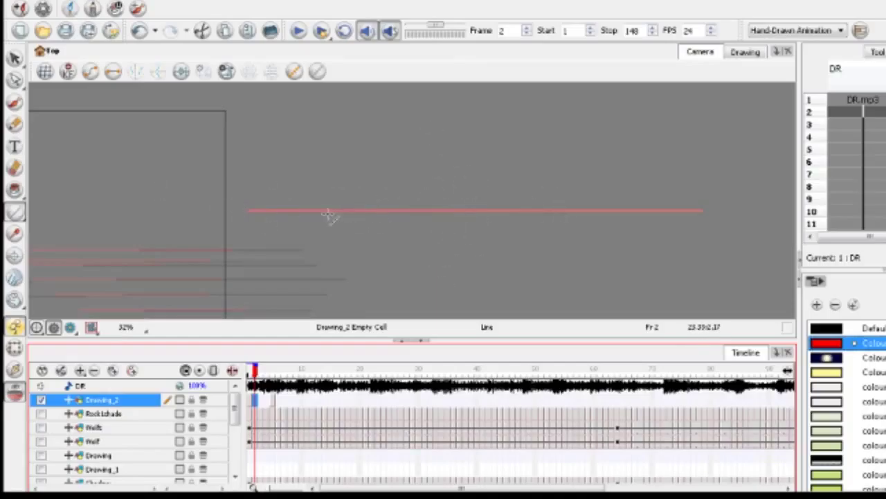
{"action": "scroll", "coordinate": [318, 215], "scroll_direction": "down", "scroll_amount": 3}
{"action": "scroll", "coordinate": [367, 213], "scroll_direction": "up", "scroll_amount": 3}
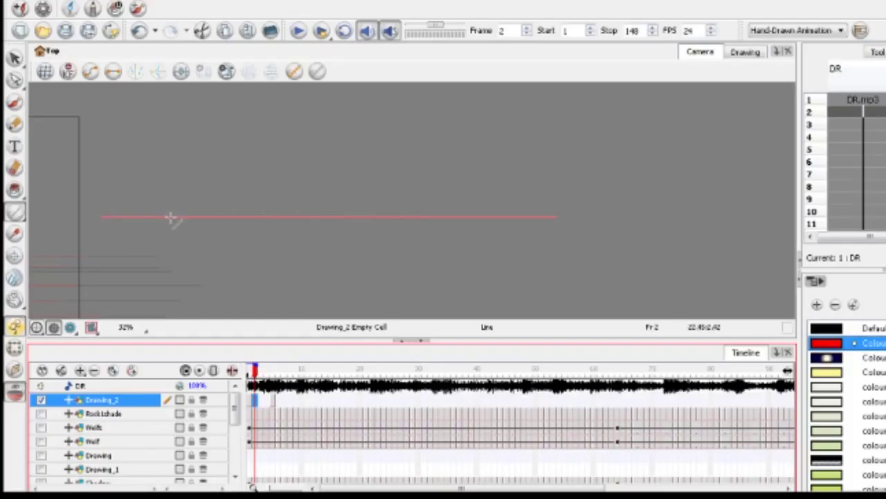
{"action": "left_click_drag", "start_coordinate": [175, 217], "coordinate": [671, 239]}
{"action": "scroll", "coordinate": [199, 241], "scroll_direction": "down", "scroll_amount": 2}
{"action": "scroll", "coordinate": [233, 271], "scroll_direction": "up", "scroll_amount": 2}
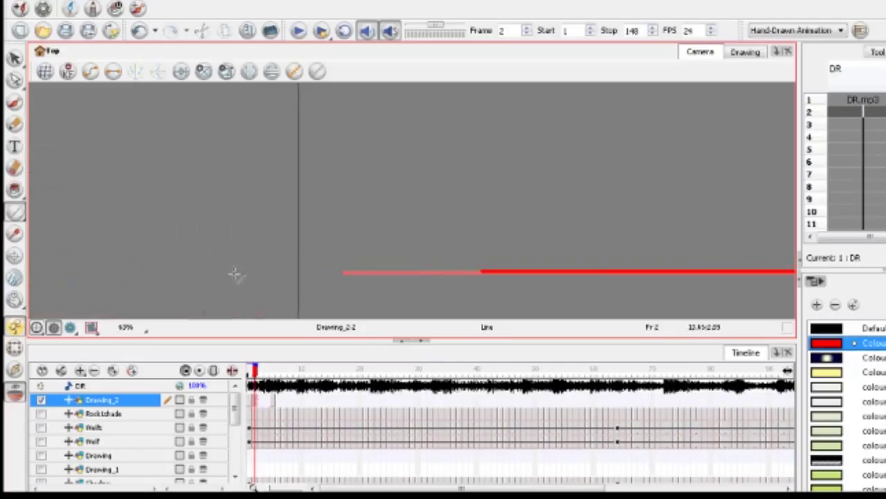
{"action": "mouse_move", "coordinate": [229, 271]}
{"action": "left_mouse_down"}
{"action": "mouse_move", "coordinate": [263, 275]}
{"action": "mouse_move", "coordinate": [248, 266]}
{"action": "left_mouse_up"}
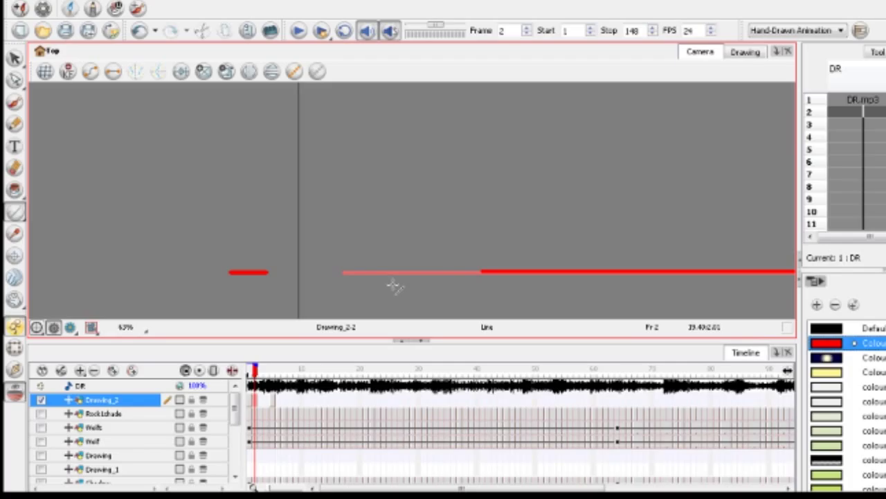
{"action": "scroll", "coordinate": [307, 203], "scroll_direction": "down", "scroll_amount": 2}
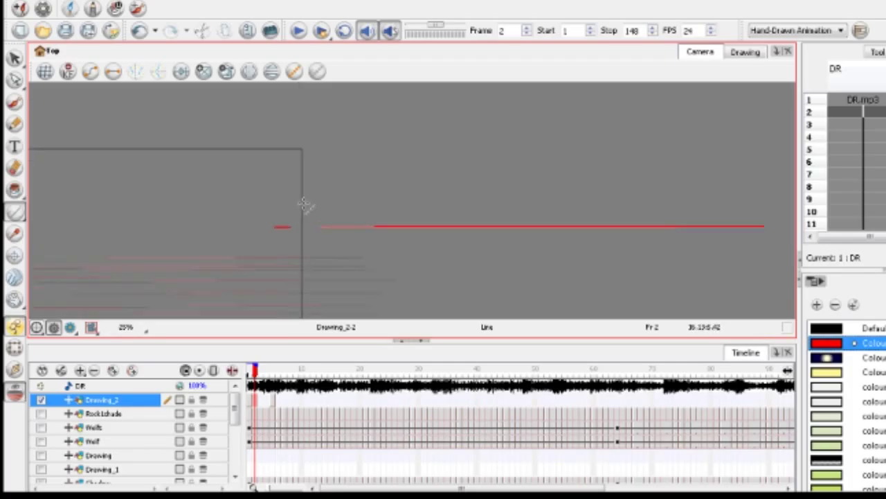
Draw frame 3 as two separate red lines along the same path, with the right one shortened and the left dash lengthened
{"action": "left_click", "coordinate": [261, 401]}
{"action": "scroll", "coordinate": [237, 174], "scroll_direction": "down", "scroll_amount": 1}
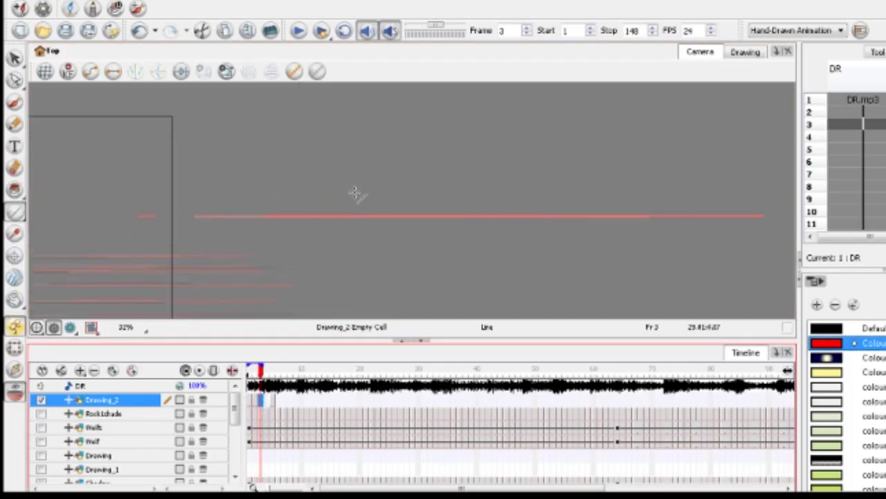
{"action": "left_click_drag", "start_coordinate": [479, 217], "coordinate": [760, 219]}
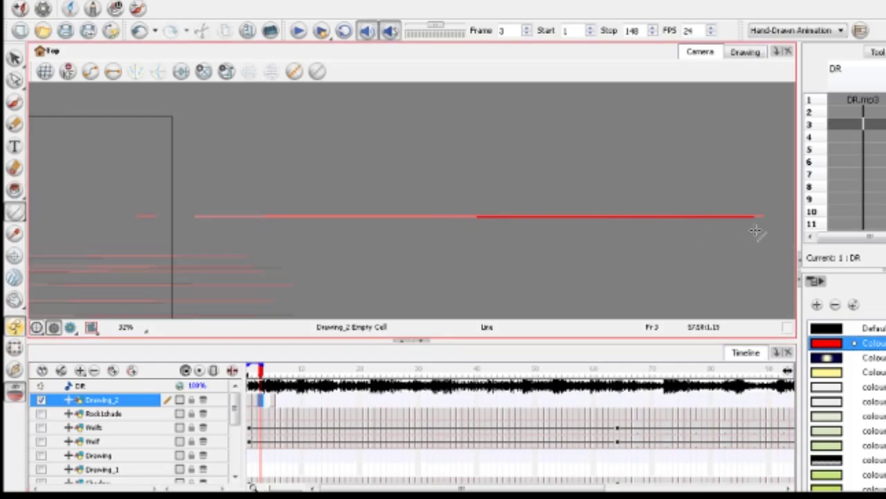
{"action": "mouse_move", "coordinate": [139, 217]}
{"action": "left_mouse_down"}
{"action": "mouse_move", "coordinate": [254, 222]}
{"action": "mouse_move", "coordinate": [329, 237]}
{"action": "left_mouse_up"}
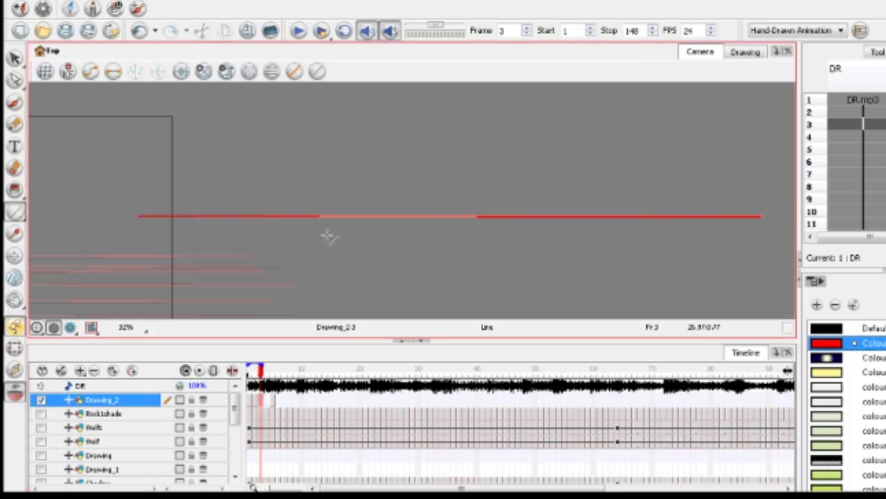
Draw frame 4 as a short red line at the path's right end and a much longer one from its left end
{"action": "left_click", "coordinate": [269, 399]}
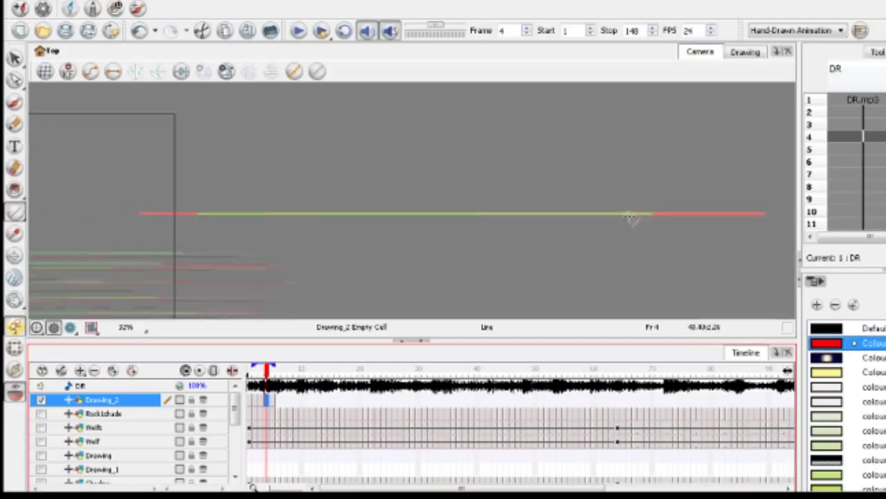
{"action": "left_click_drag", "start_coordinate": [642, 215], "coordinate": [766, 224]}
{"action": "left_click_drag", "start_coordinate": [152, 214], "coordinate": [563, 241]}
Compare the red line drawings on frames 5, 4 and 1 to check how the loop returns to its start
{"action": "left_click", "coordinate": [275, 403]}
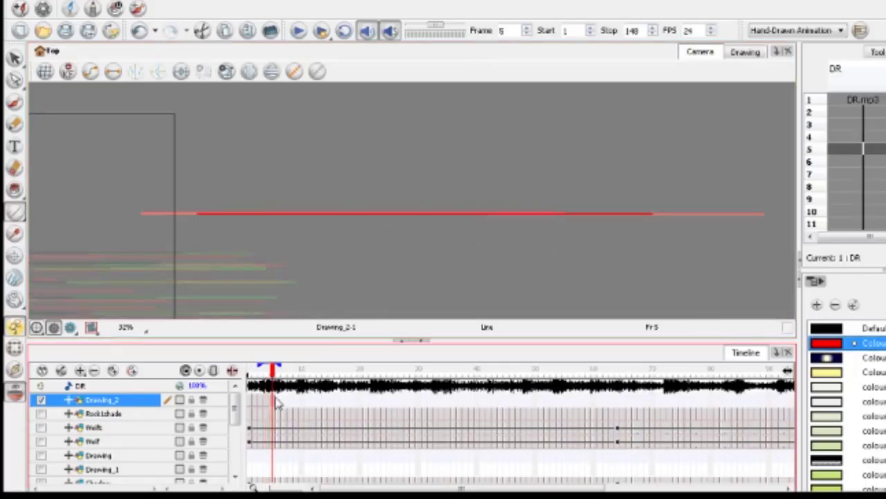
{"action": "key", "text": "comma"}
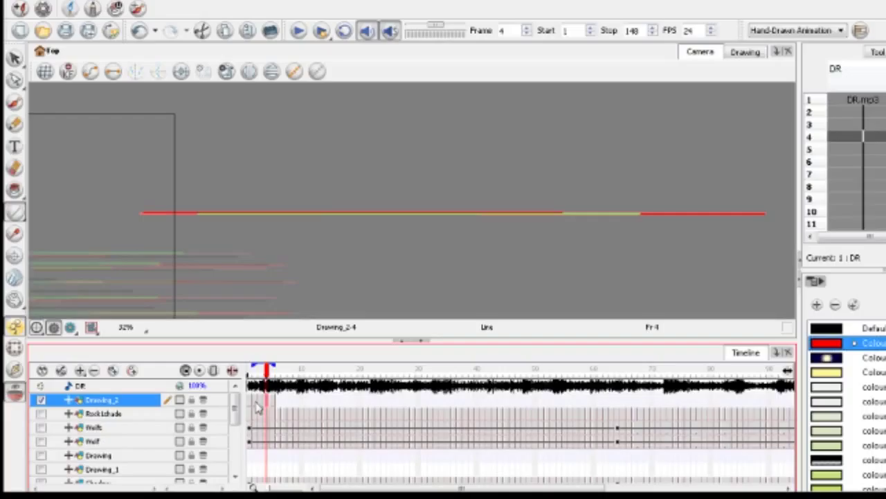
{"action": "left_click", "coordinate": [254, 407]}
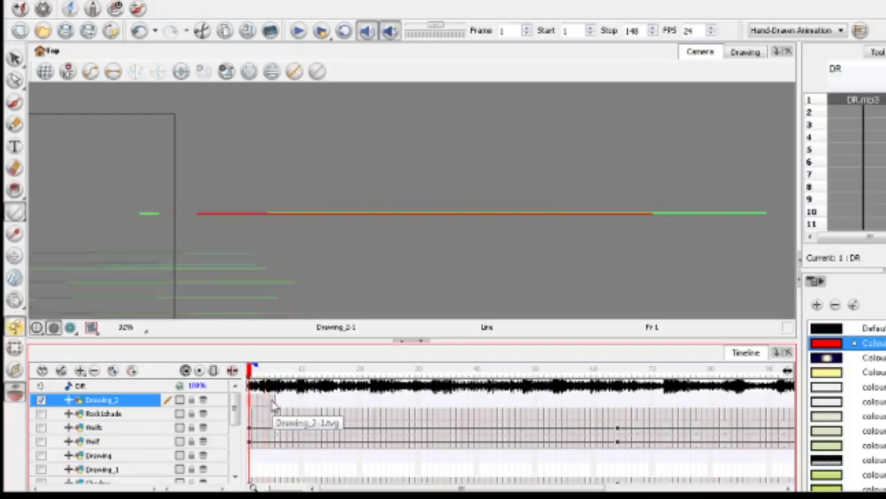
{"action": "left_click", "coordinate": [273, 405]}
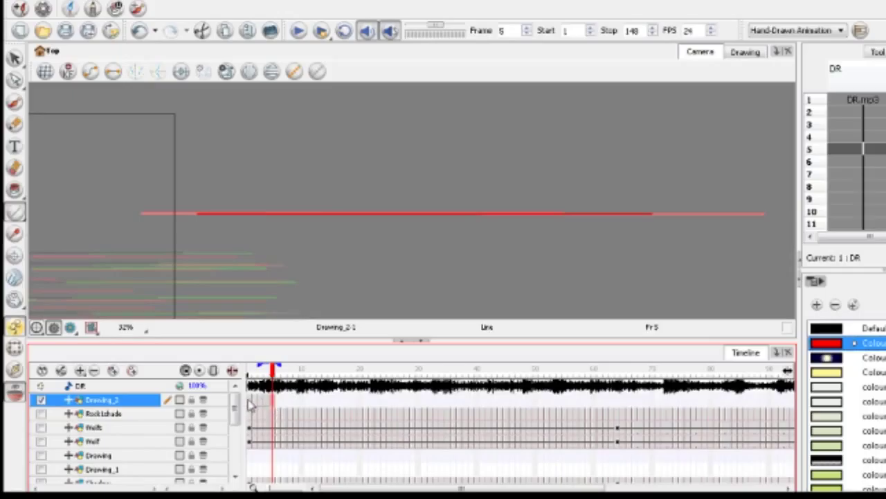
Delete the new layer's repeated drawing from frame 5 and return to frame 4
{"action": "left_click", "coordinate": [251, 406]}
{"action": "right_click", "coordinate": [273, 406]}
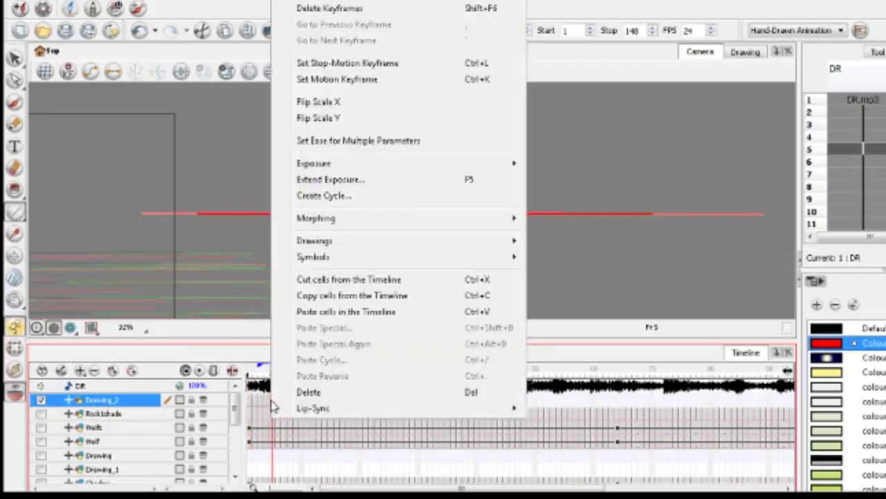
{"action": "left_click", "coordinate": [285, 392]}
{"action": "left_click", "coordinate": [269, 410]}
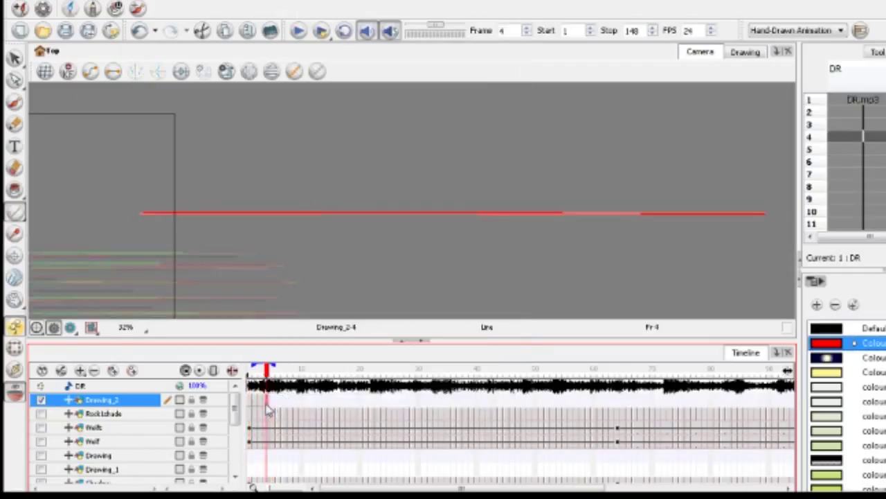
Select the red line's cells on frames 1 to 4 and create a repeating cycle from them
{"action": "left_click_drag", "start_coordinate": [264, 405], "coordinate": [252, 406]}
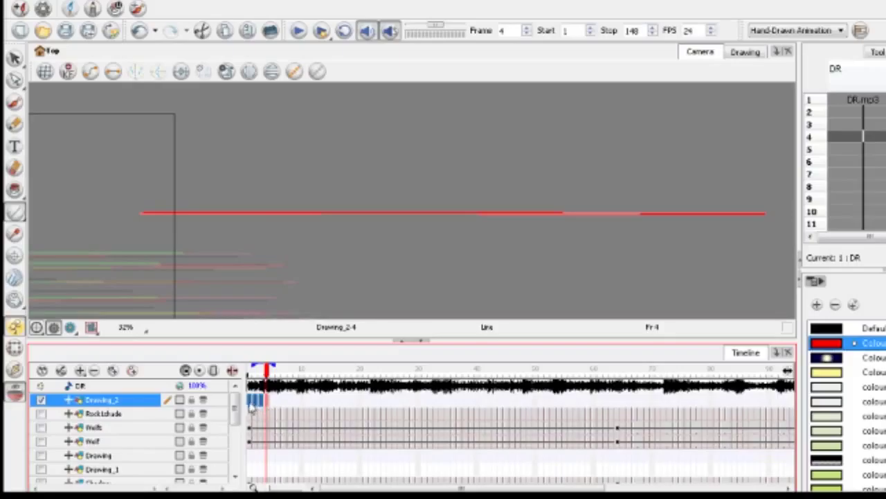
{"action": "left_click", "coordinate": [251, 407]}
{"action": "left_click", "coordinate": [251, 406]}
{"action": "right_click", "coordinate": [251, 406]}
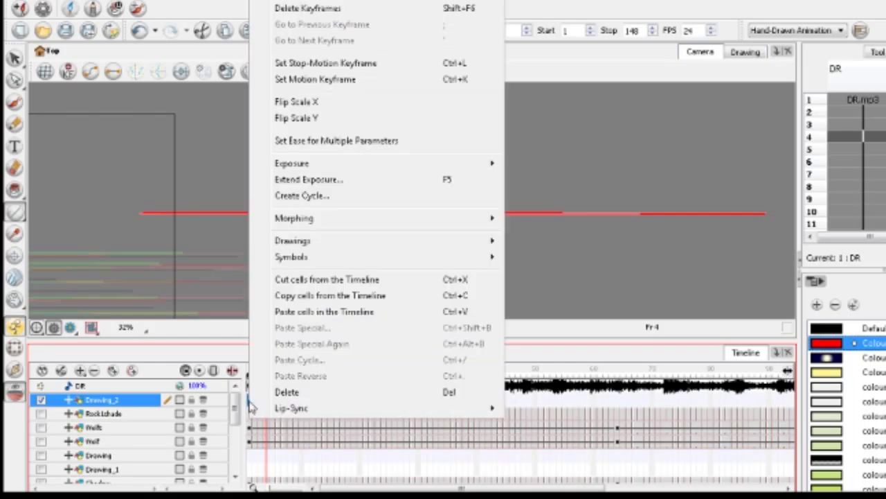
{"action": "left_click", "coordinate": [305, 196]}
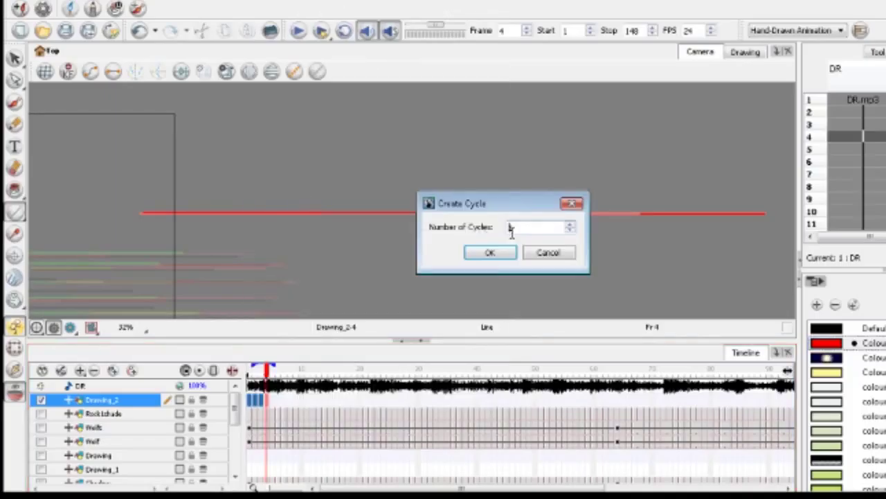
{"action": "double_click", "coordinate": [521, 230]}
{"action": "left_click", "coordinate": [490, 253]}
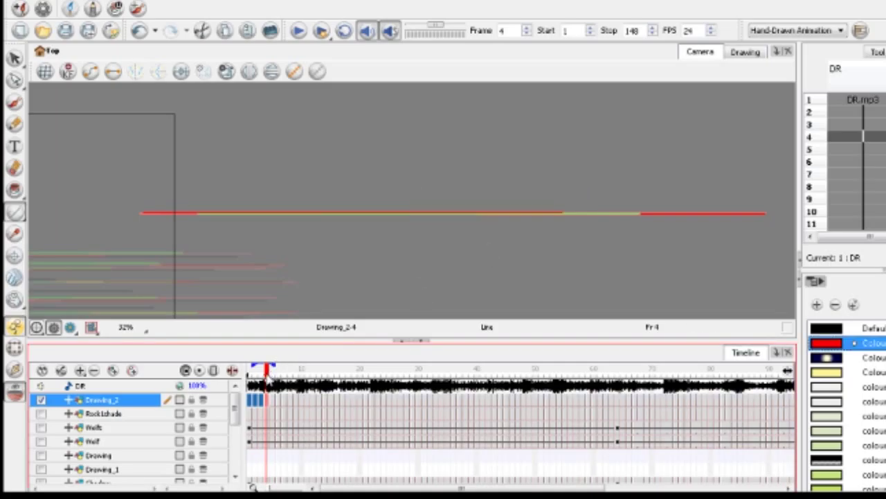
Return to frame 1 and check how far the repeated cells extend along the timeline
{"action": "left_click_drag", "start_coordinate": [268, 377], "coordinate": [253, 374]}
{"action": "scroll", "coordinate": [519, 415], "scroll_direction": "right", "scroll_amount": 5}
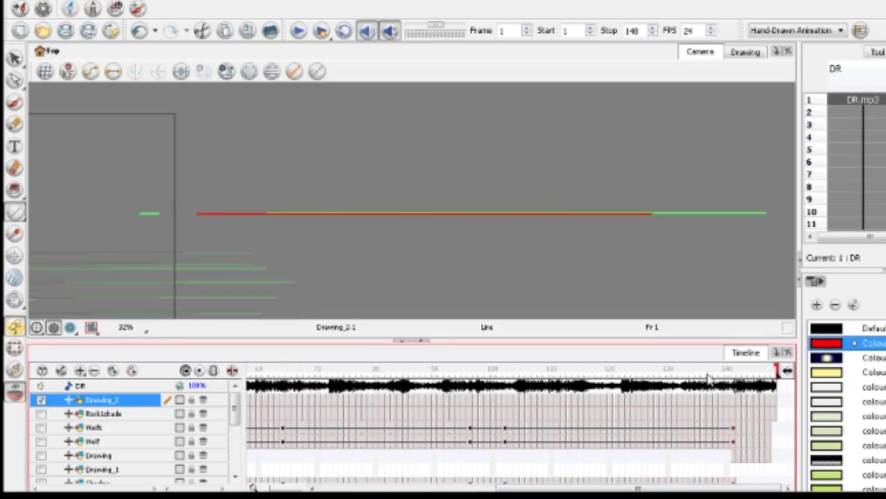
{"action": "scroll", "coordinate": [520, 416], "scroll_direction": "left", "scroll_amount": 5}
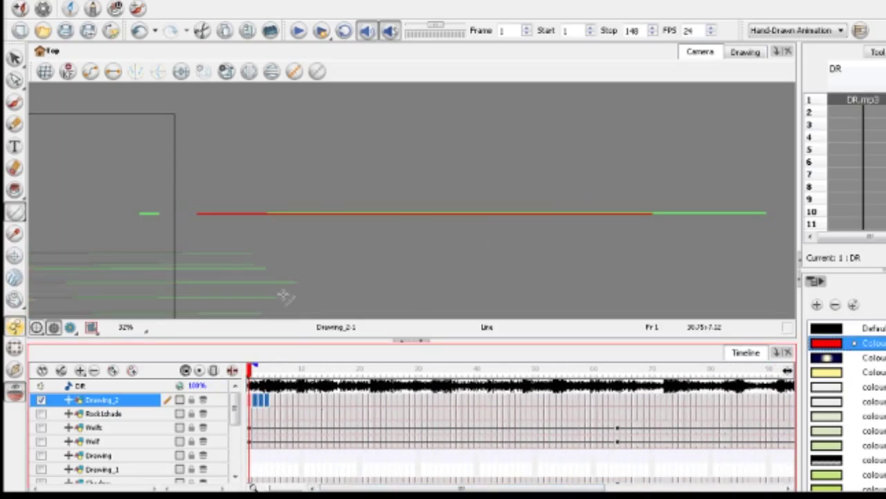
Play back the scene from frame 1 to review the cycling red line against the camera frame
{"action": "scroll", "coordinate": [414, 162], "scroll_direction": "right", "scroll_amount": 3}
{"action": "scroll", "coordinate": [391, 212], "scroll_direction": "down", "scroll_amount": 3}
{"action": "scroll", "coordinate": [390, 210], "scroll_direction": "up", "scroll_amount": 1}
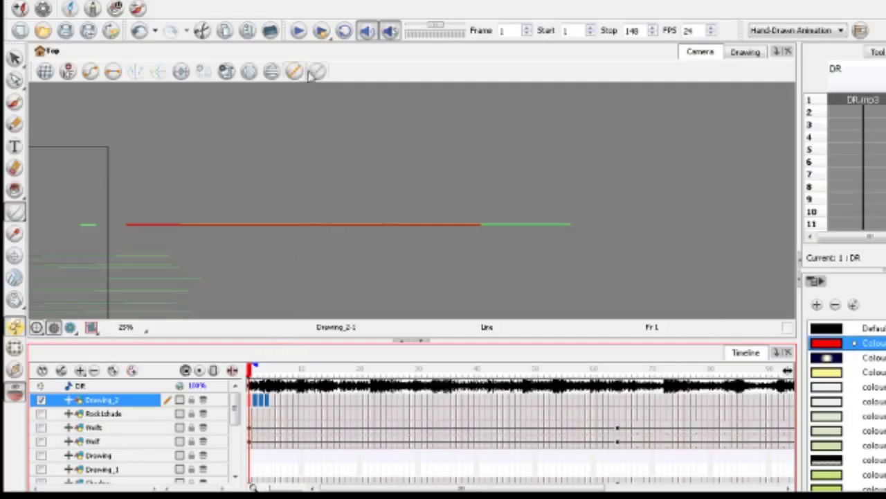
{"action": "left_click", "coordinate": [296, 32]}
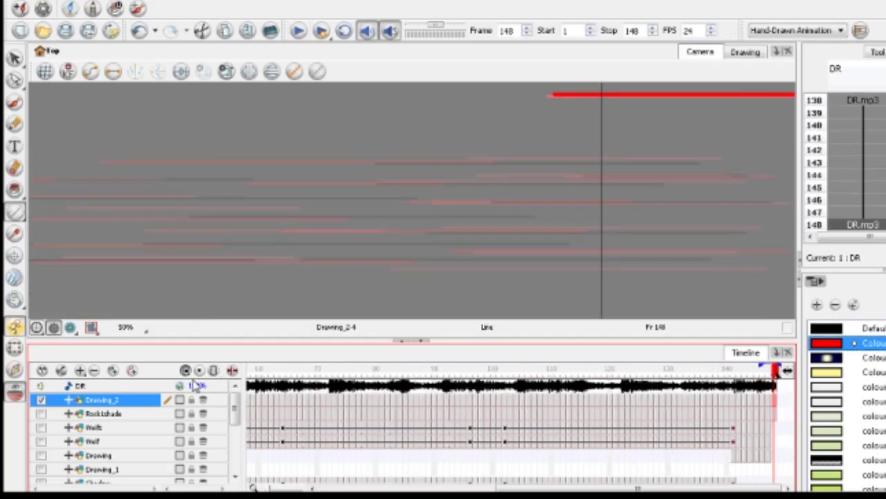
{"action": "scroll", "coordinate": [372, 243], "scroll_direction": "down", "scroll_amount": 1}
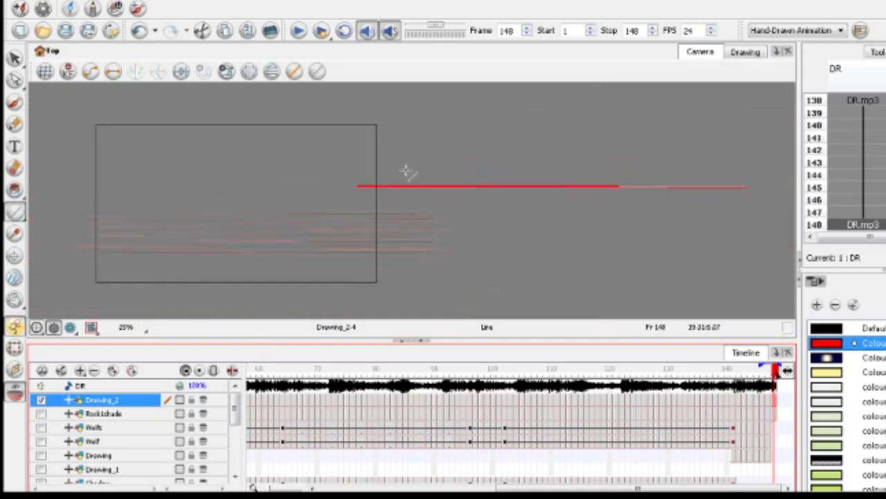
Delete the Drawing_2 example layer and return to frame 1
{"action": "right_click", "coordinate": [136, 406]}
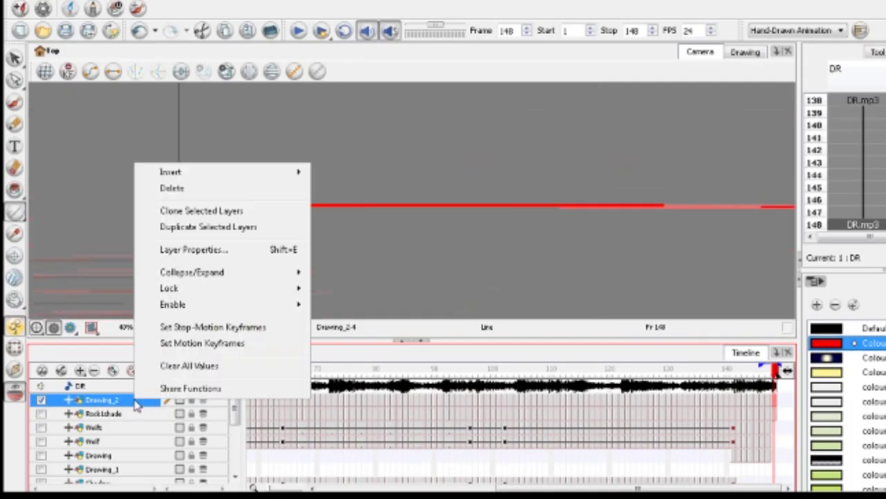
{"action": "left_click", "coordinate": [191, 195]}
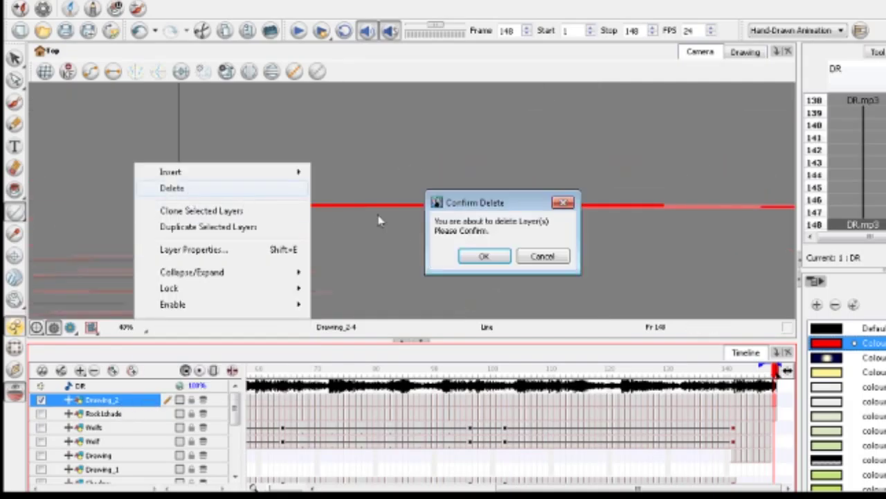
{"action": "left_click", "coordinate": [482, 257]}
{"action": "left_click_drag", "start_coordinate": [636, 488], "coordinate": [305, 435]}
{"action": "left_click", "coordinate": [253, 402]}
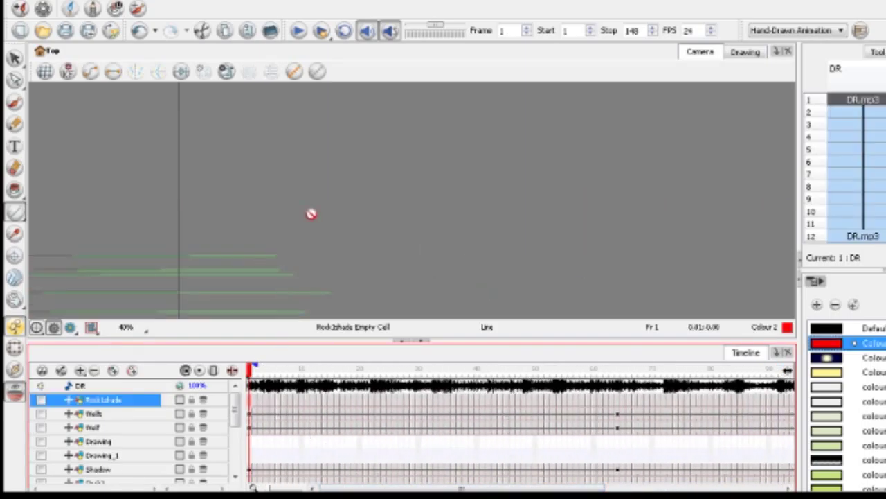
Show the Rock3 layer and hide the Lines layer
{"action": "scroll", "coordinate": [311, 214], "scroll_direction": "down", "scroll_amount": 2}
{"action": "scroll", "coordinate": [202, 229], "scroll_direction": "up", "scroll_amount": 1}
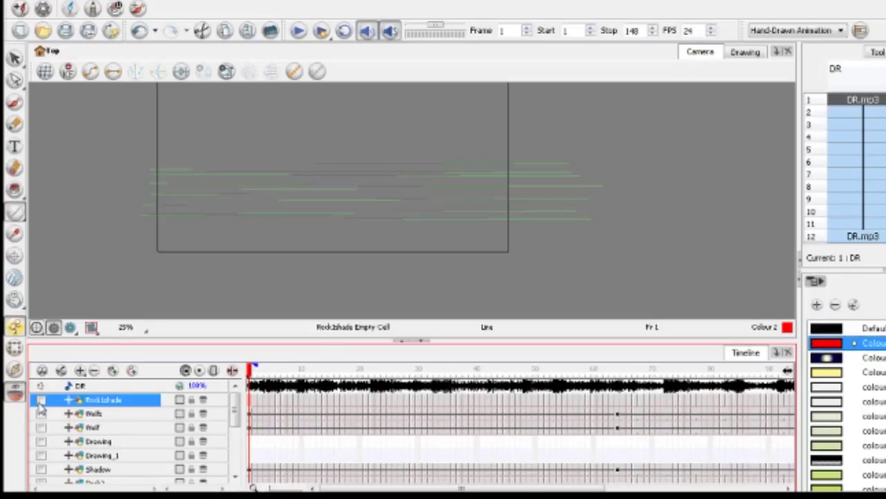
{"action": "scroll", "coordinate": [251, 414], "scroll_direction": "down", "scroll_amount": 3}
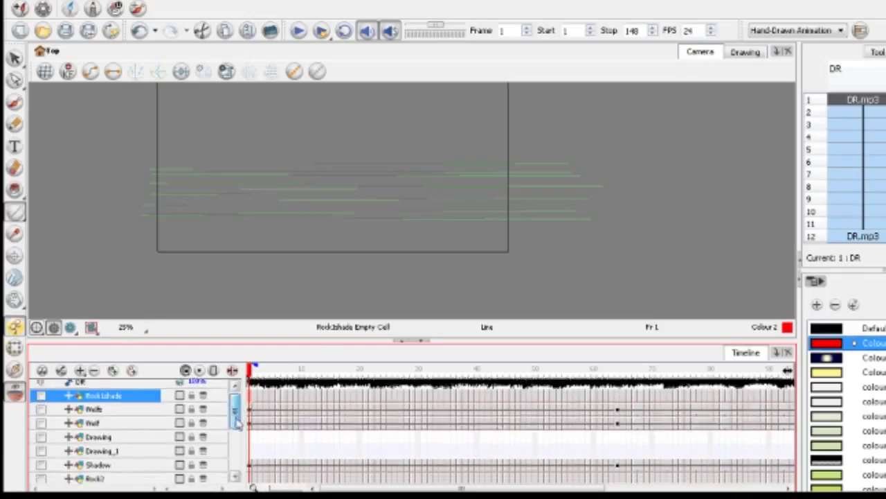
{"action": "left_click", "coordinate": [41, 427]}
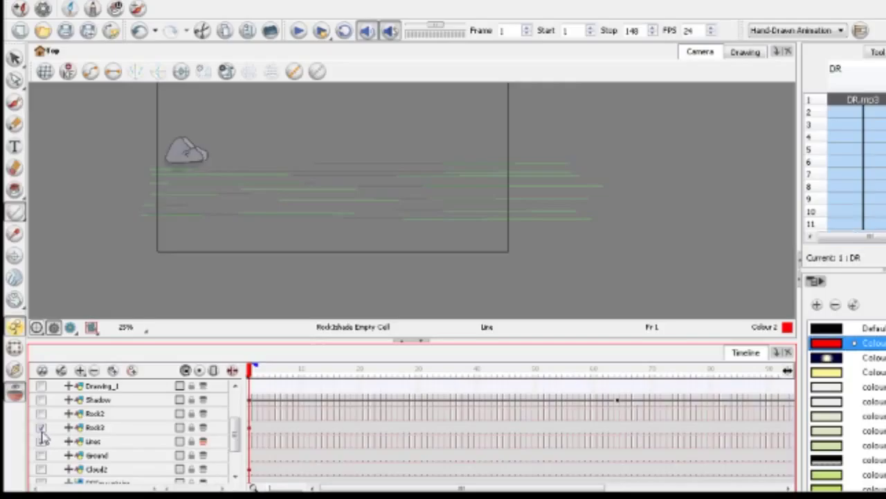
{"action": "left_click", "coordinate": [41, 441]}
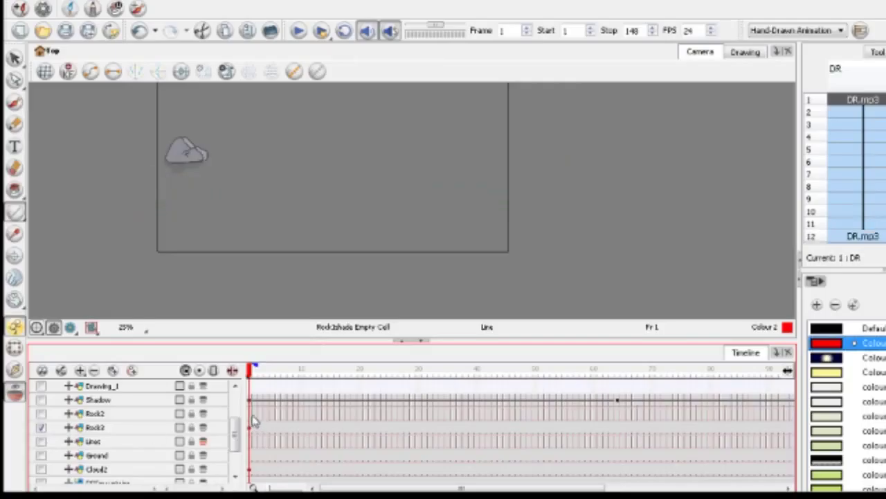
Check Rock3's drawing on frame 1, and show the Rock2 layer instead of Rock3
{"action": "left_click", "coordinate": [253, 419]}
{"action": "left_click", "coordinate": [253, 430]}
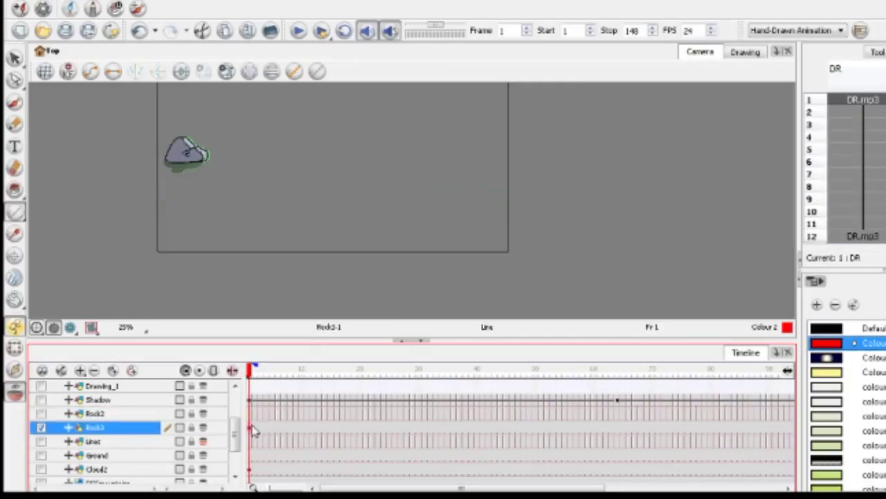
{"action": "left_click_drag", "start_coordinate": [254, 393], "coordinate": [210, 407]}
{"action": "left_click", "coordinate": [41, 428]}
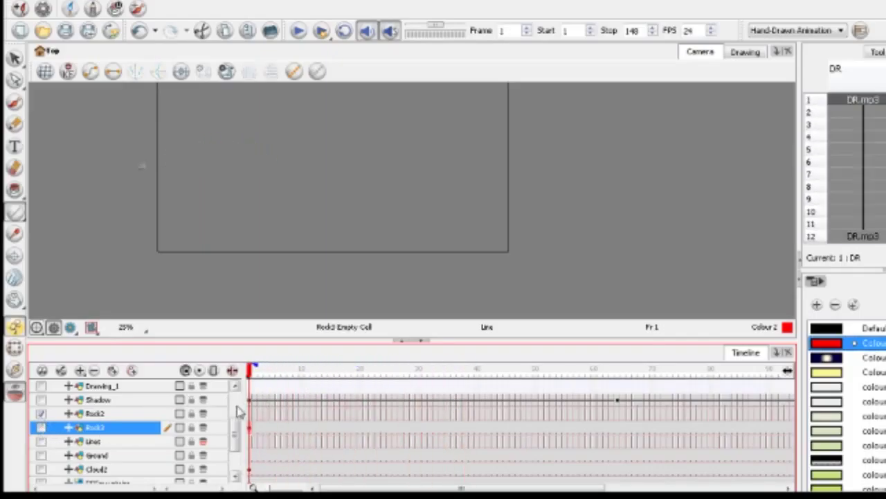
Inspect the Rock2 drawing up close and compare its positions on frames 1 to 3 using the onion skin
{"action": "scroll", "coordinate": [113, 155], "scroll_direction": "up", "scroll_amount": 4}
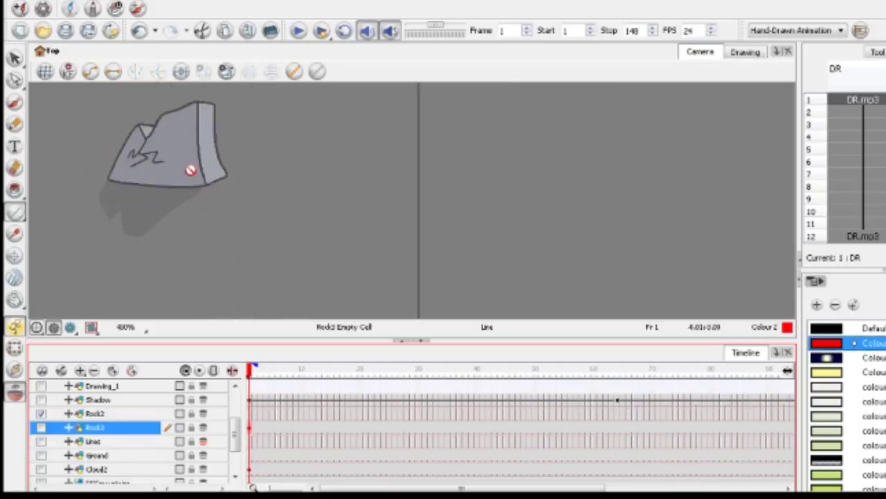
{"action": "scroll", "coordinate": [191, 171], "scroll_direction": "down", "scroll_amount": 1}
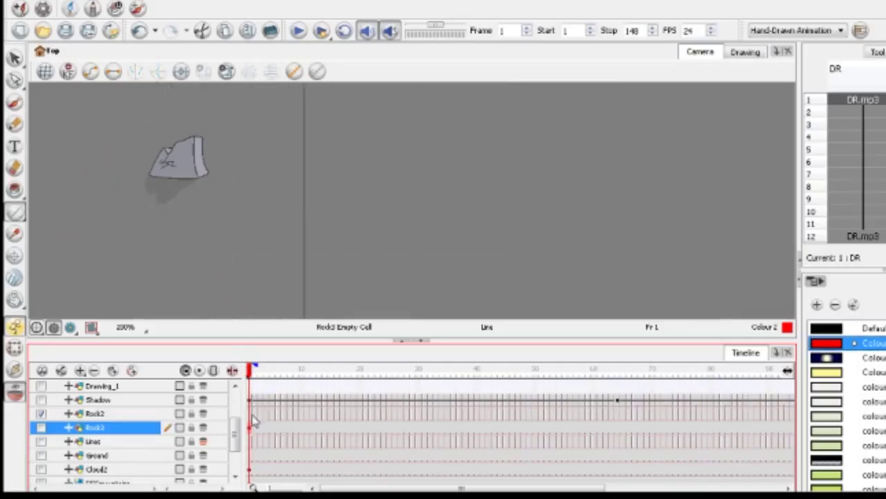
{"action": "left_click", "coordinate": [252, 416]}
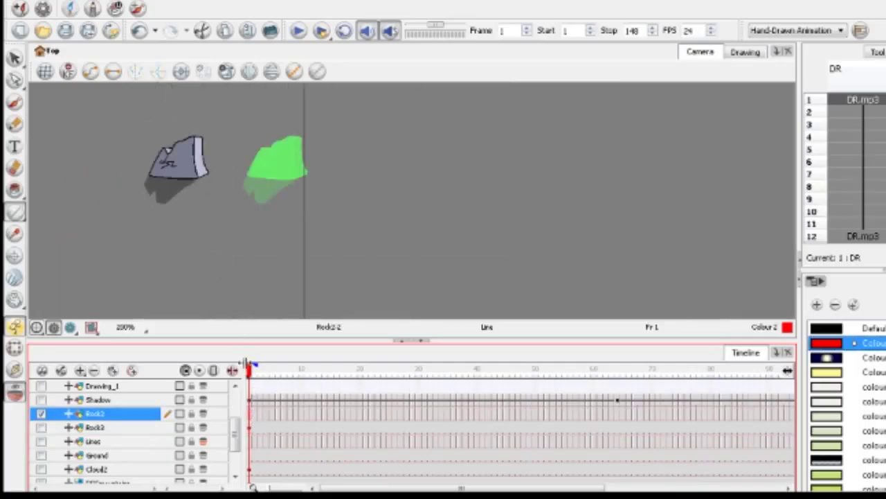
{"action": "scroll", "coordinate": [189, 214], "scroll_direction": "down", "scroll_amount": 1}
{"action": "left_click", "coordinate": [256, 420]}
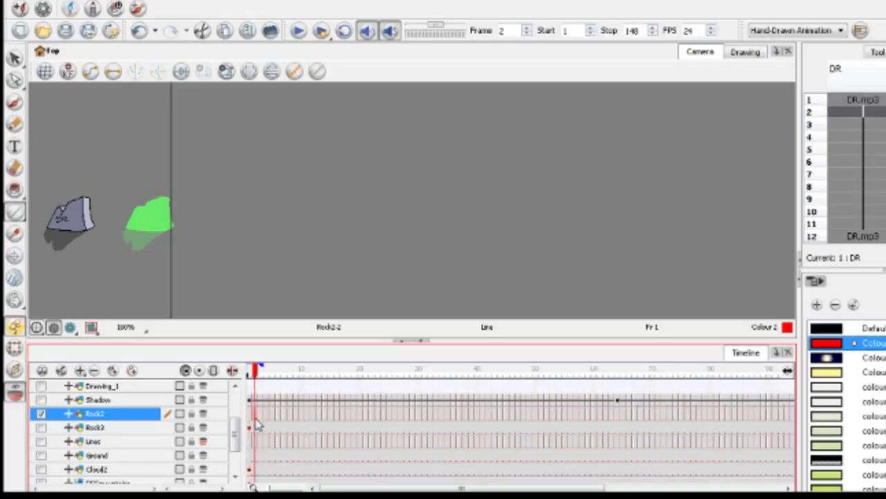
{"action": "left_click", "coordinate": [261, 419]}
{"action": "scroll", "coordinate": [195, 233], "scroll_direction": "down", "scroll_amount": 1}
{"action": "scroll", "coordinate": [194, 234], "scroll_direction": "down", "scroll_amount": 3}
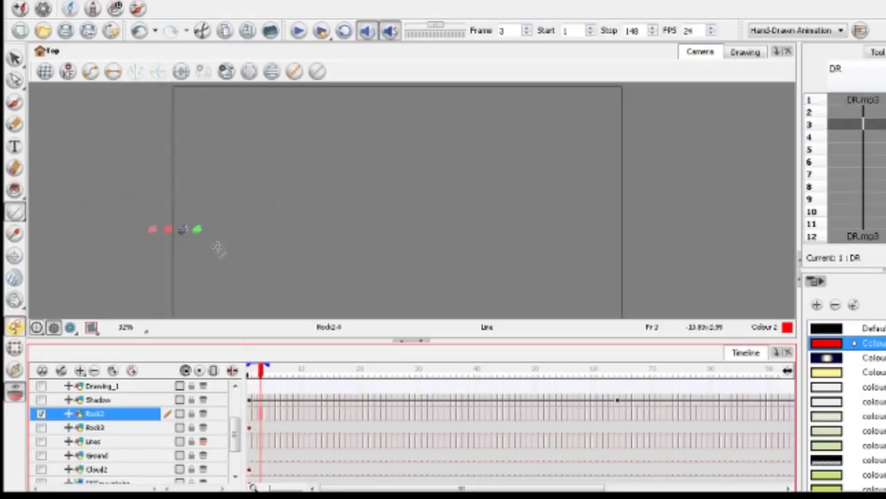
Compare Rock2's drawings on frames 23 and 24 to check how the cycle returns to its start
{"action": "left_click_drag", "start_coordinate": [260, 370], "coordinate": [377, 401]}
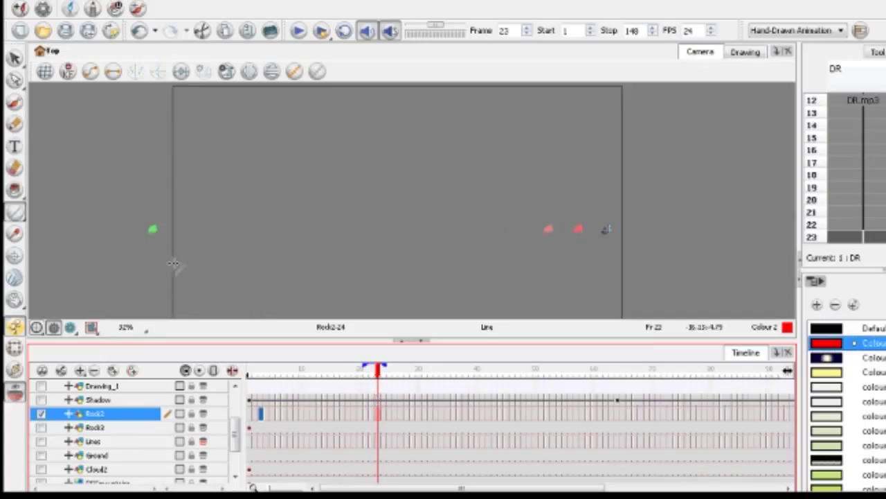
{"action": "scroll", "coordinate": [152, 232], "scroll_direction": "up", "scroll_amount": 5}
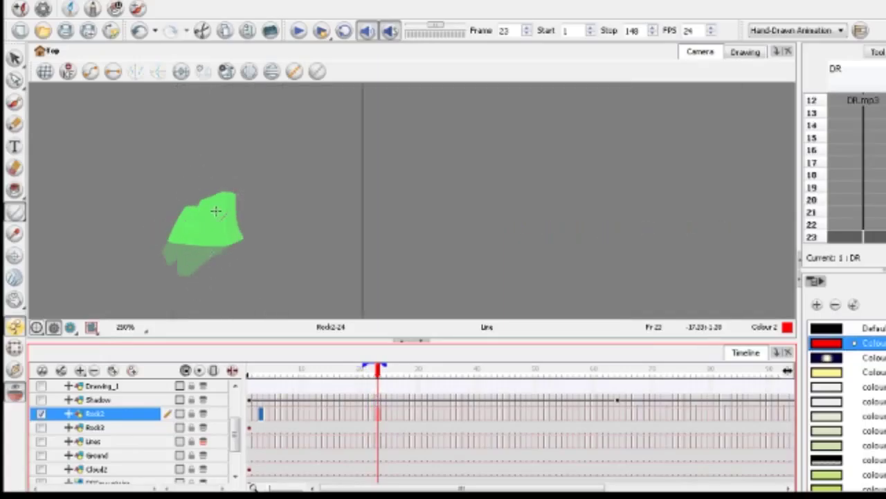
{"action": "left_click", "coordinate": [386, 416]}
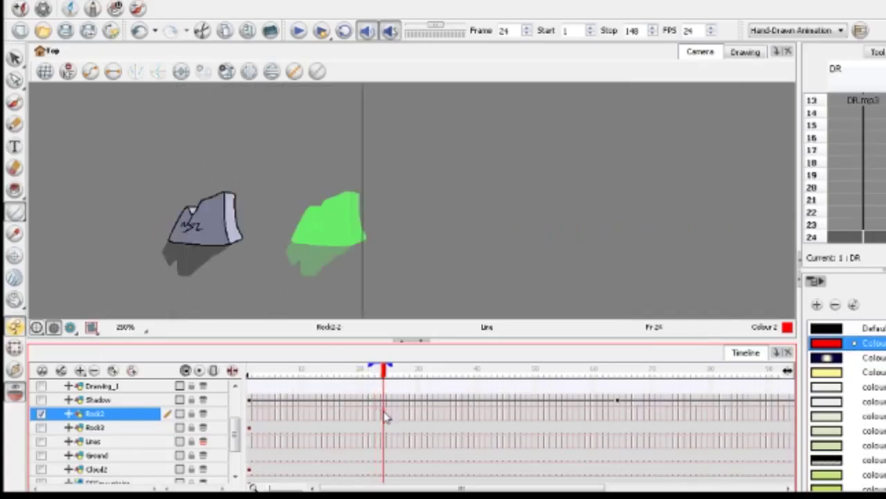
{"action": "left_click", "coordinate": [377, 416]}
{"action": "scroll", "coordinate": [205, 164], "scroll_direction": "down", "scroll_amount": 6}
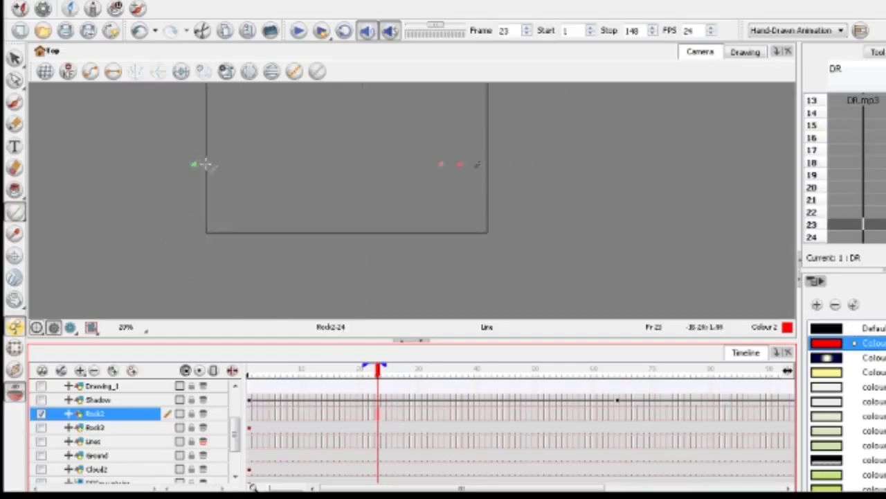
{"action": "scroll", "coordinate": [370, 138], "scroll_direction": "up", "scroll_amount": 3}
{"action": "scroll", "coordinate": [311, 231], "scroll_direction": "down", "scroll_amount": 3}
Play back the Rock2 cycle from frame 1 and return to the first frame
{"action": "left_click_drag", "start_coordinate": [377, 367], "coordinate": [229, 369]}
{"action": "left_click", "coordinate": [296, 29]}
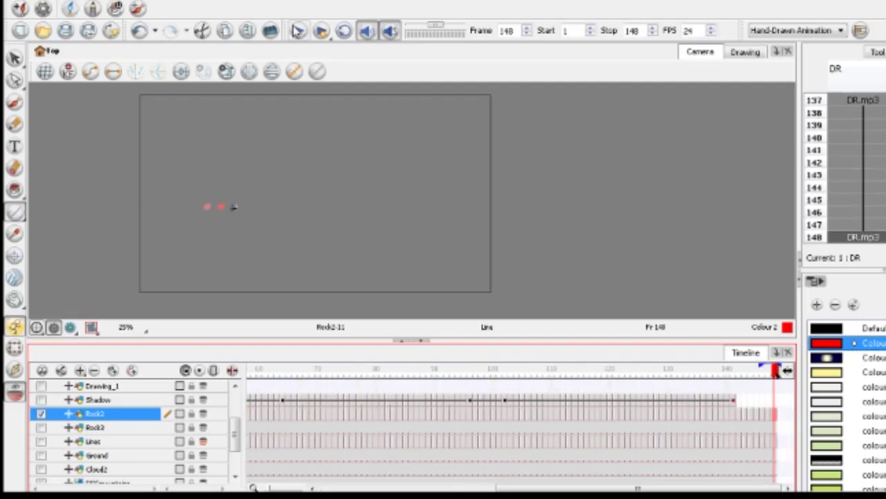
{"action": "key", "text": "Return"}
{"action": "key", "text": "shift+comma"}
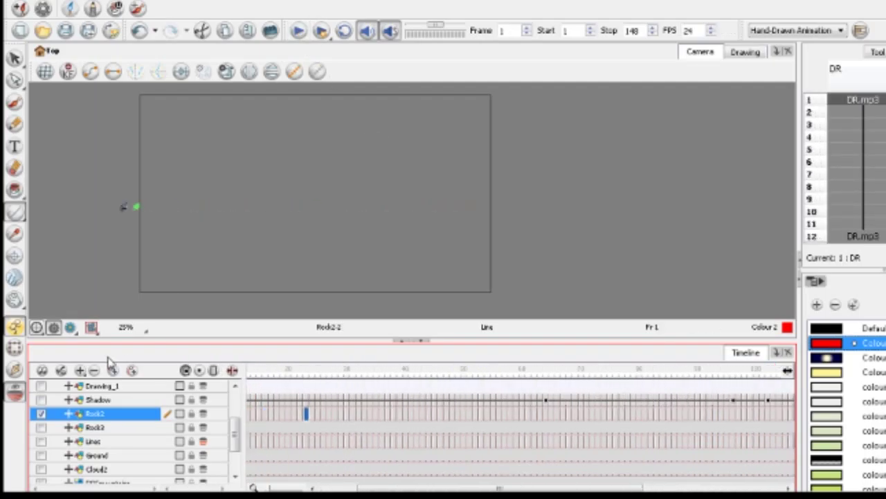
Hide the Rock2 layer, show the Rock1shade layer and select its drawing on frame 1
{"action": "left_click_drag", "start_coordinate": [234, 433], "coordinate": [234, 406]}
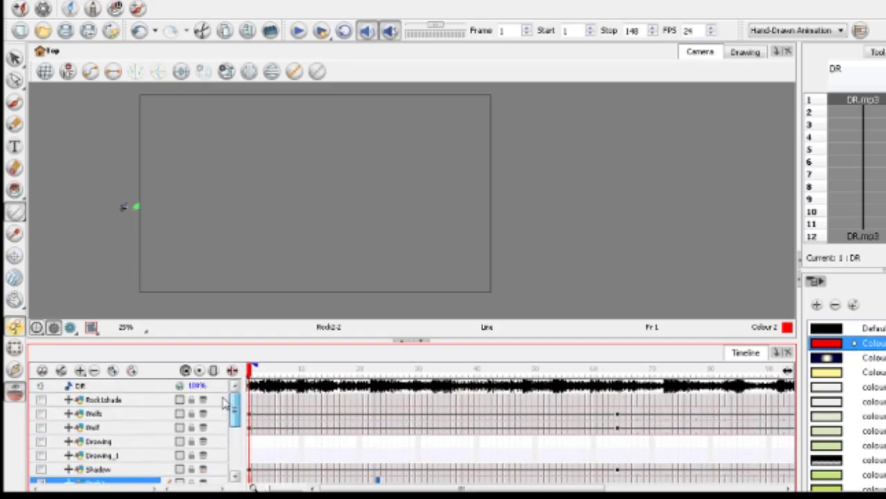
{"action": "left_click", "coordinate": [40, 401]}
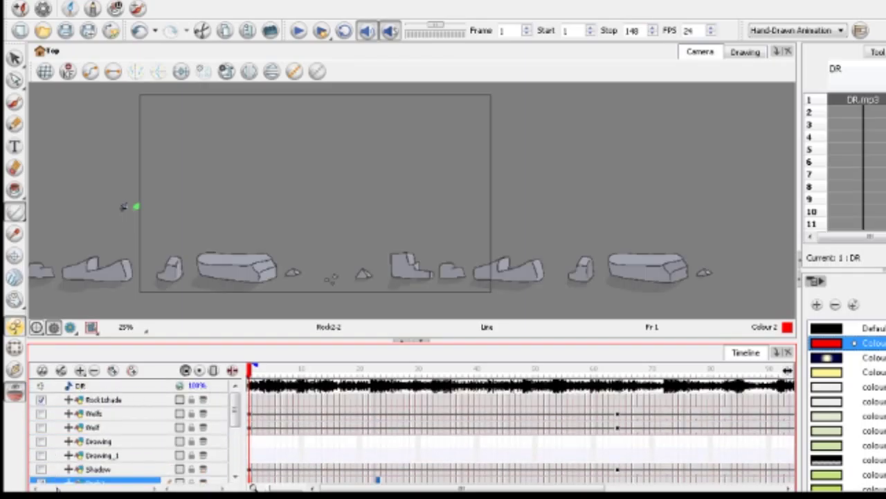
{"action": "scroll", "coordinate": [59, 446], "scroll_direction": "down", "scroll_amount": 1}
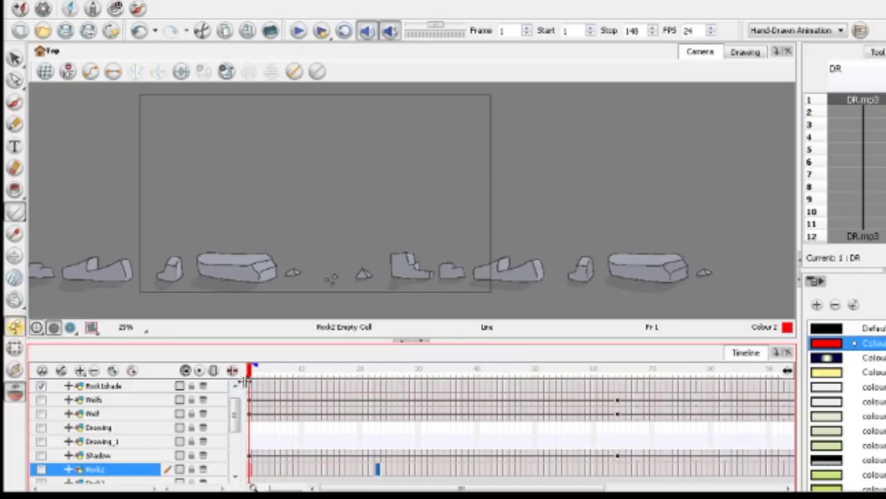
{"action": "left_click", "coordinate": [246, 385]}
{"action": "scroll", "coordinate": [244, 243], "scroll_direction": "down", "scroll_amount": 2}
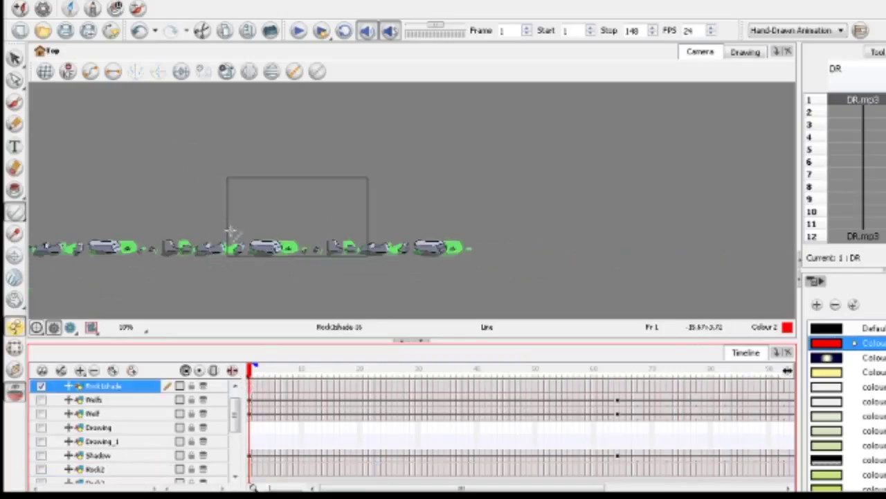
{"action": "scroll", "coordinate": [229, 234], "scroll_direction": "up", "scroll_amount": 2}
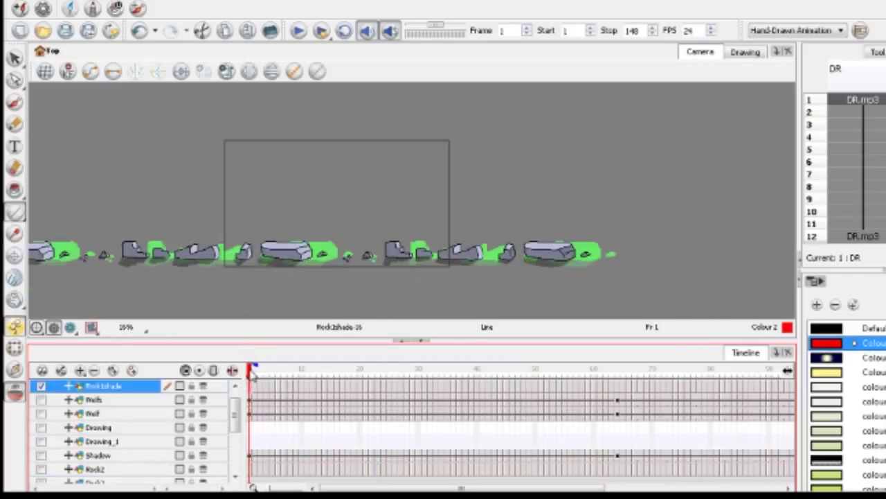
Scrub the Rock1shade layer to frame 12 and examine how its rocks line up with the neighbouring drawings in the onion skin
{"action": "left_click_drag", "start_coordinate": [253, 374], "coordinate": [313, 392]}
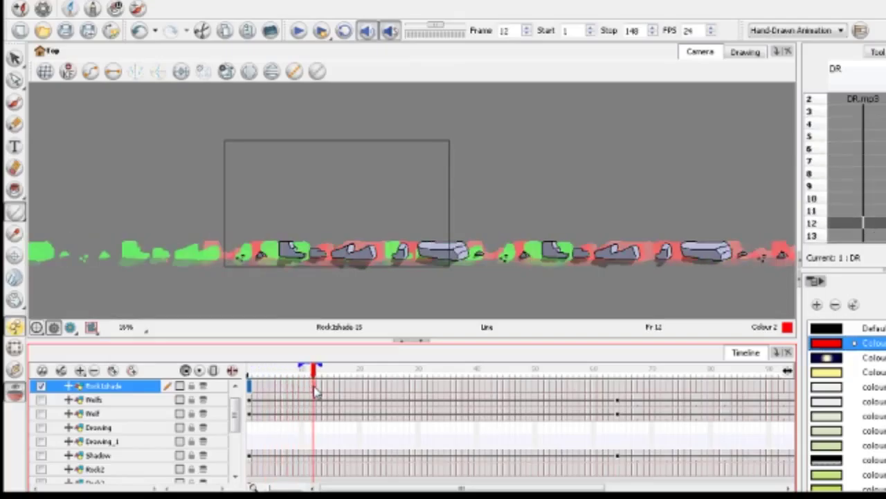
{"action": "mouse_move", "coordinate": [315, 392]}
{"action": "left_mouse_down"}
{"action": "mouse_move", "coordinate": [241, 391]}
{"action": "mouse_move", "coordinate": [315, 393]}
{"action": "left_mouse_up"}
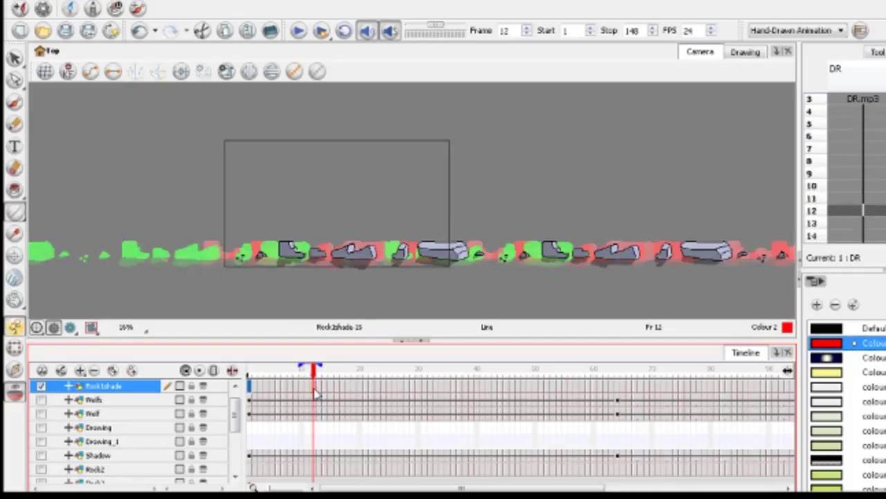
{"action": "scroll", "coordinate": [253, 249], "scroll_direction": "up", "scroll_amount": 3}
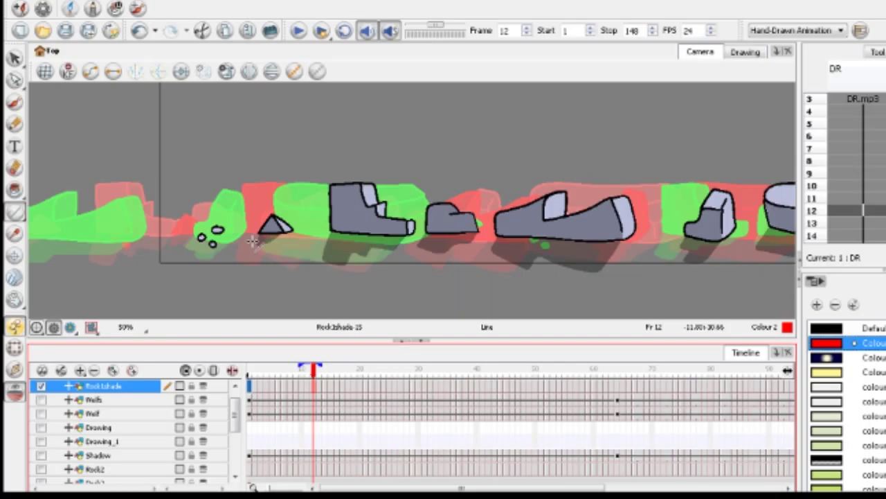
{"action": "scroll", "coordinate": [253, 241], "scroll_direction": "down", "scroll_amount": 3}
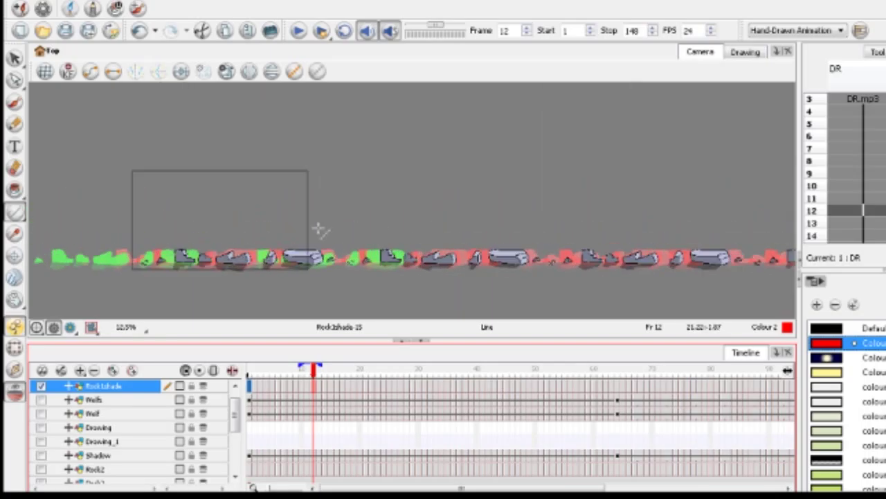
{"action": "scroll", "coordinate": [317, 229], "scroll_direction": "up", "scroll_amount": 5}
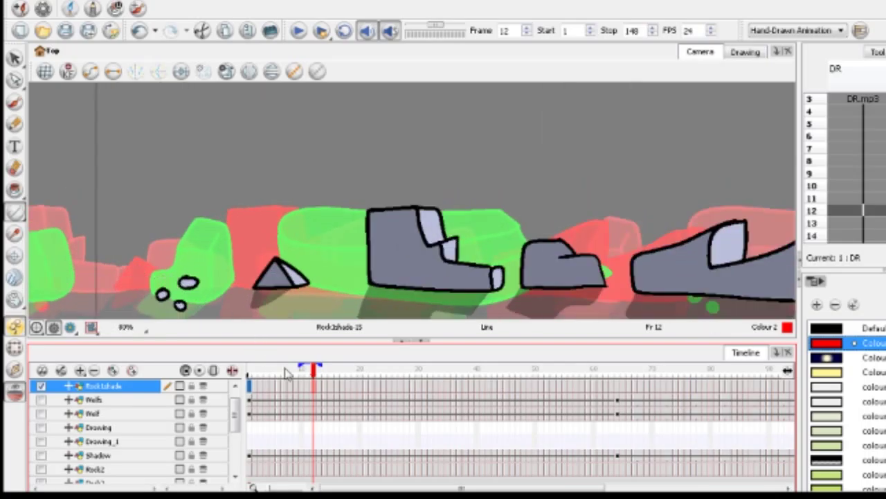
{"action": "left_click", "coordinate": [320, 393]}
{"action": "left_click", "coordinate": [315, 393]}
{"action": "scroll", "coordinate": [305, 190], "scroll_direction": "down", "scroll_amount": 5}
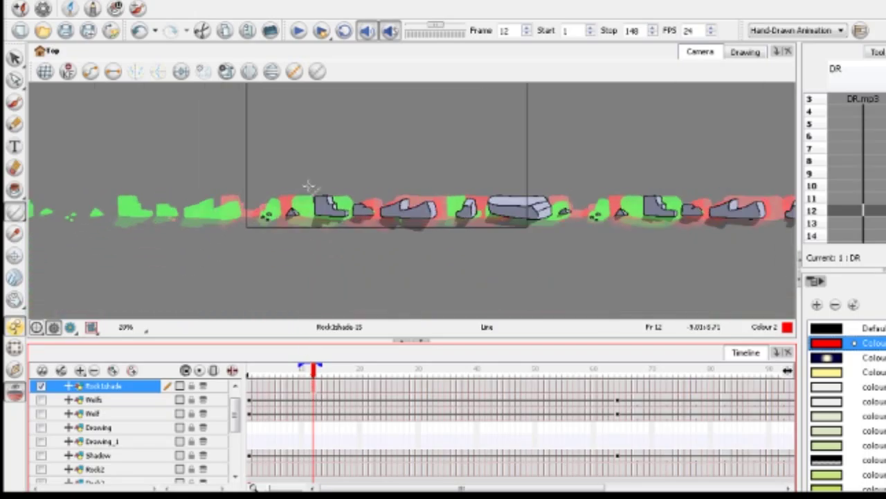
Return to frame 1 and play back the Rock1shade cycle
{"action": "left_click_drag", "start_coordinate": [313, 372], "coordinate": [222, 392]}
{"action": "left_click", "coordinate": [298, 30]}
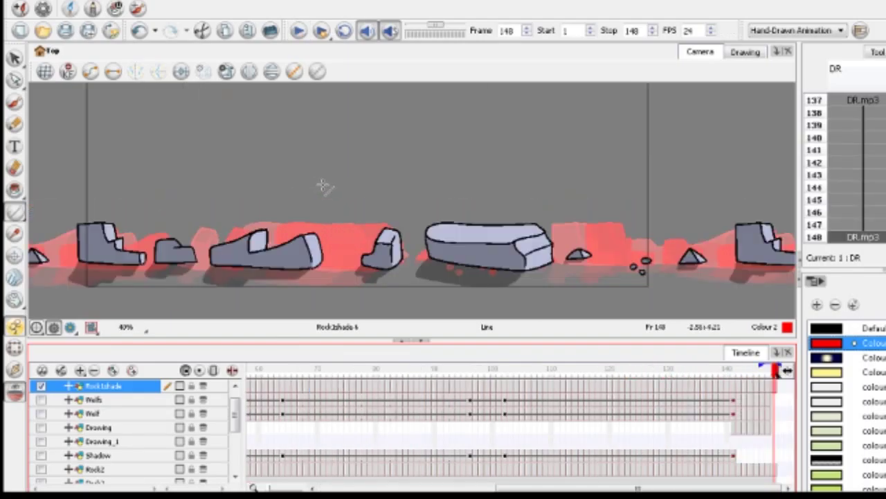
Play back the Rock1shade cycle across the full width of the rock strip and return to frame 1
{"action": "scroll", "coordinate": [323, 186], "scroll_direction": "down", "scroll_amount": 3}
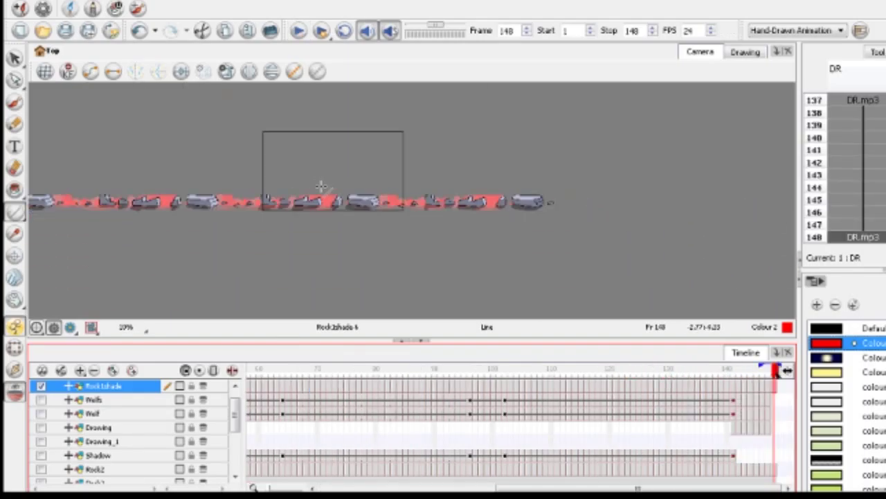
{"action": "left_click", "coordinate": [297, 31]}
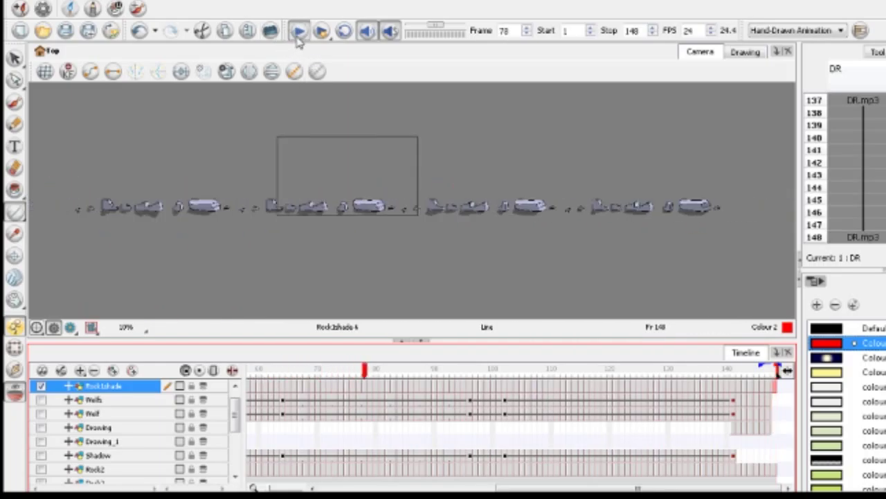
{"action": "left_click", "coordinate": [380, 435]}
{"action": "left_click_drag", "start_coordinate": [389, 369], "coordinate": [239, 398]}
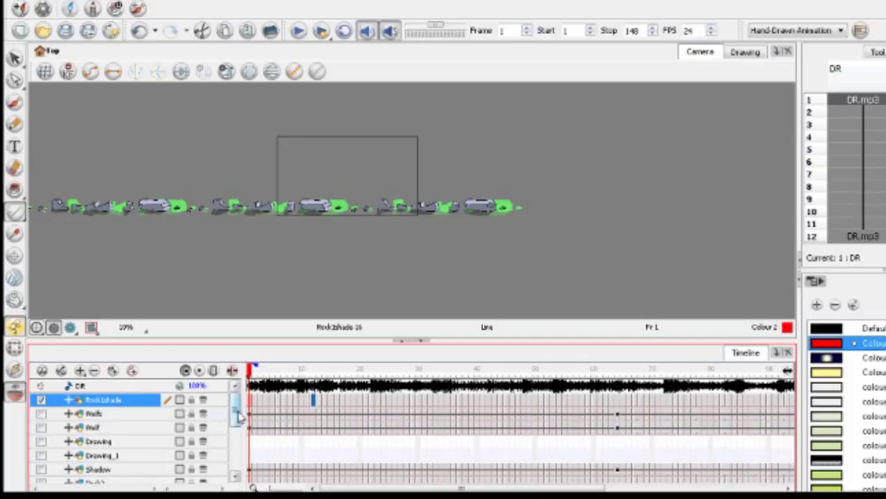
Show the two wolf layers and all remaining layers, and switch to the Select tool
{"action": "left_click", "coordinate": [41, 413]}
{"action": "left_click", "coordinate": [41, 427]}
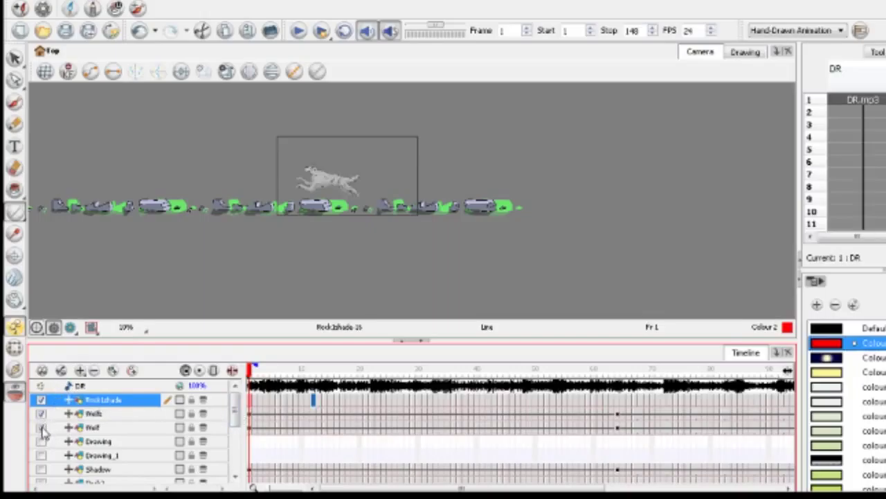
{"action": "left_click", "coordinate": [42, 371]}
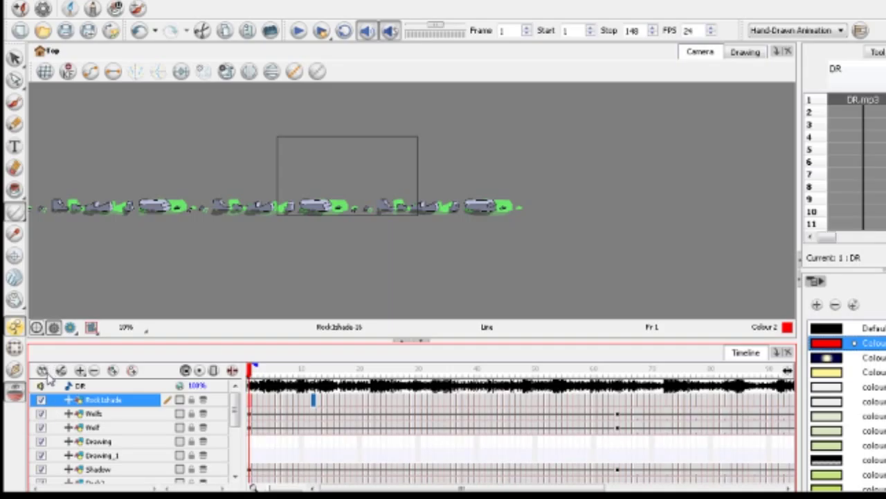
{"action": "left_click", "coordinate": [14, 59]}
{"action": "scroll", "coordinate": [291, 170], "scroll_direction": "up", "scroll_amount": 1}
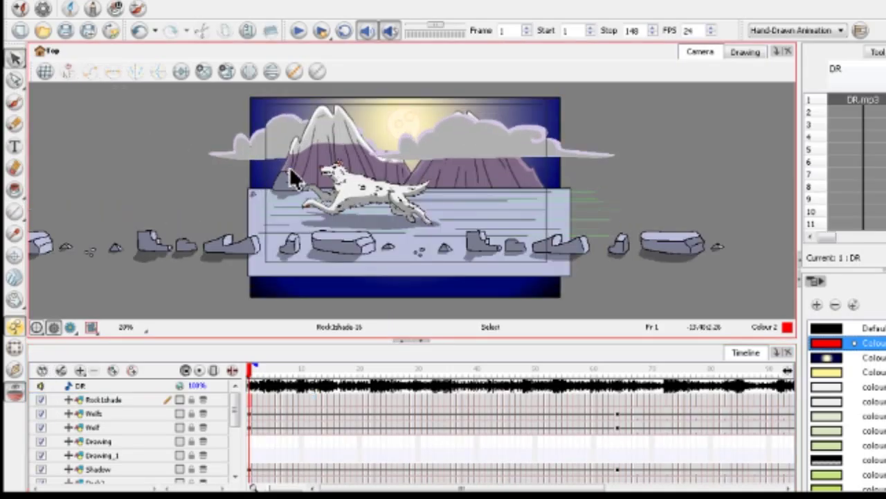
{"action": "scroll", "coordinate": [396, 186], "scroll_direction": "up", "scroll_amount": 1}
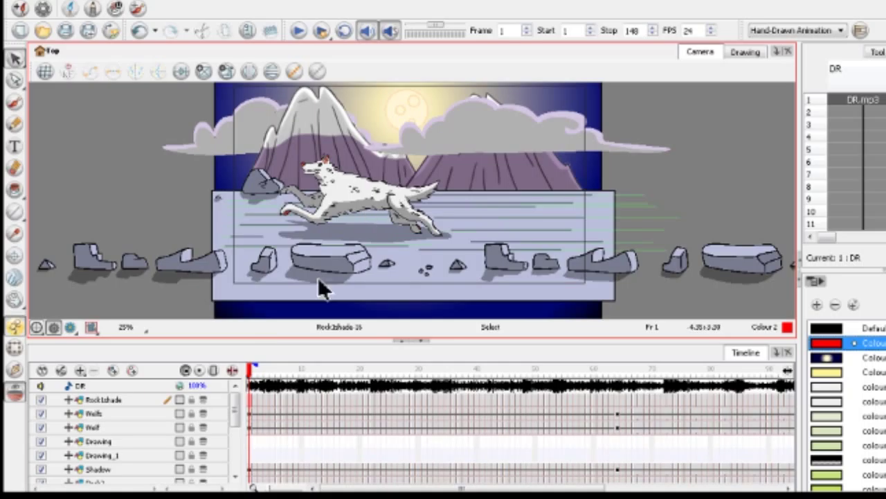
Step the complete scene forward to frame 4 to compare the moving layers and return to frame 1
{"action": "left_click", "coordinate": [255, 367]}
{"action": "left_click", "coordinate": [261, 368]}
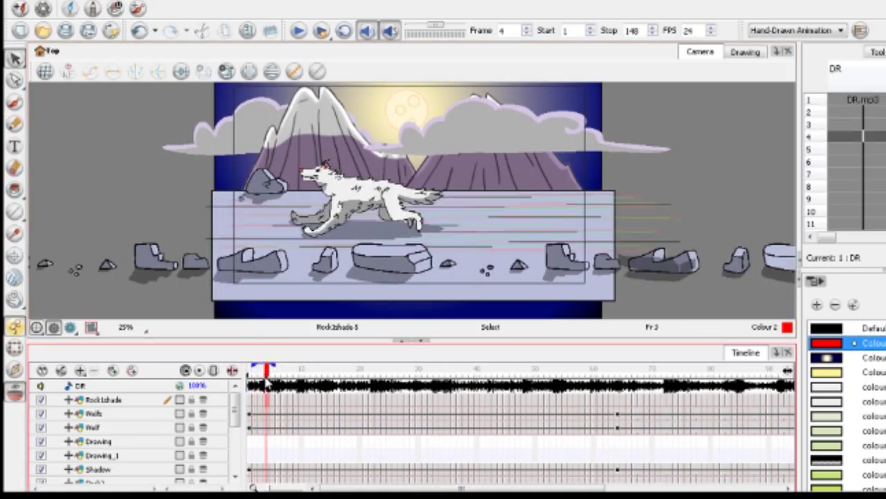
{"action": "left_click", "coordinate": [250, 368]}
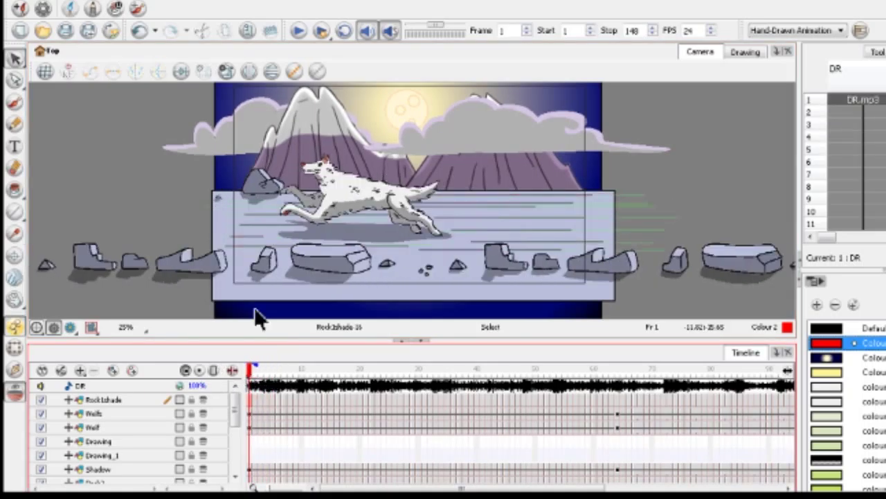
{"action": "scroll", "coordinate": [318, 206], "scroll_direction": "down", "scroll_amount": 1}
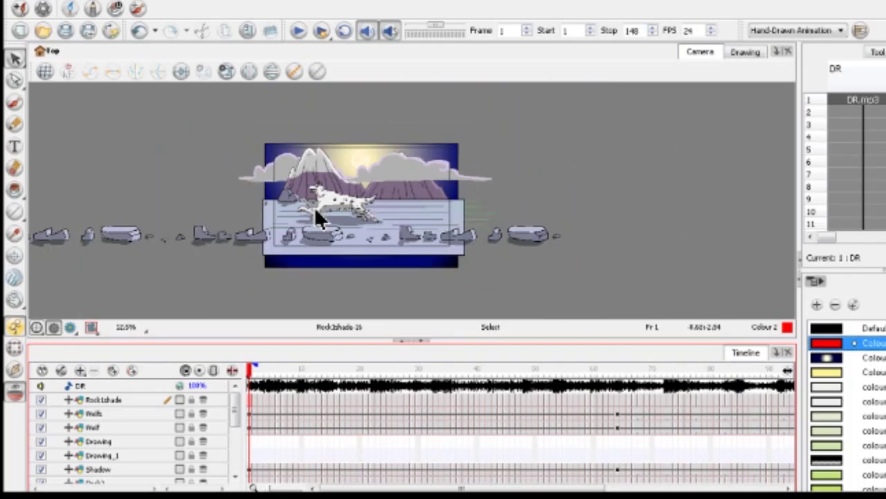
{"action": "scroll", "coordinate": [316, 213], "scroll_direction": "up", "scroll_amount": 1}
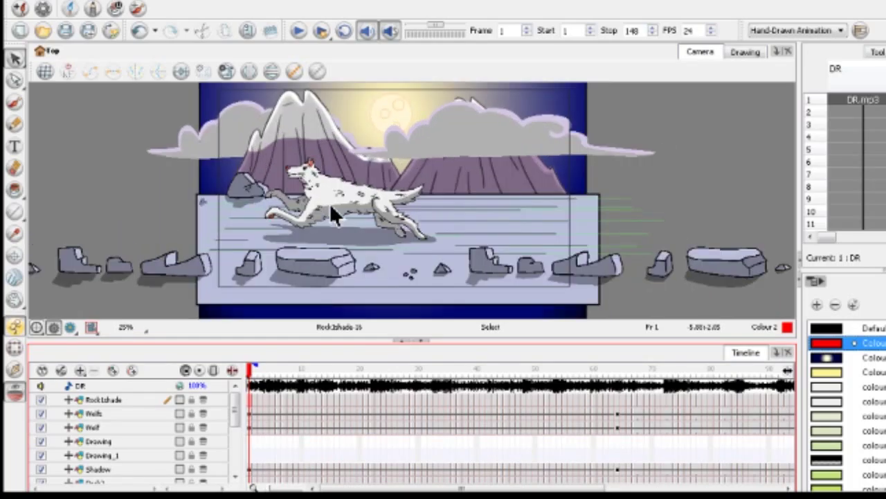
Play back the complete scene through frame 148 and replay it to review all layers together
{"action": "left_click", "coordinate": [299, 31]}
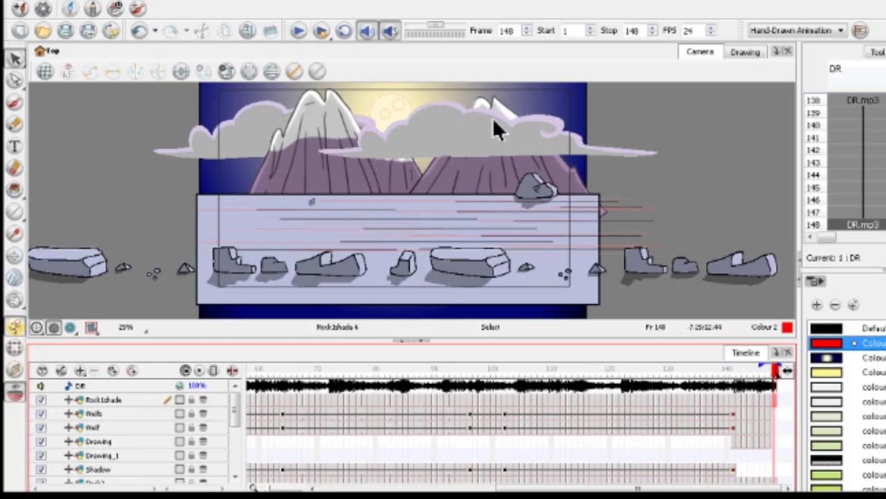
{"action": "left_click_drag", "start_coordinate": [729, 370], "coordinate": [777, 372]}
{"action": "left_click", "coordinate": [299, 31]}
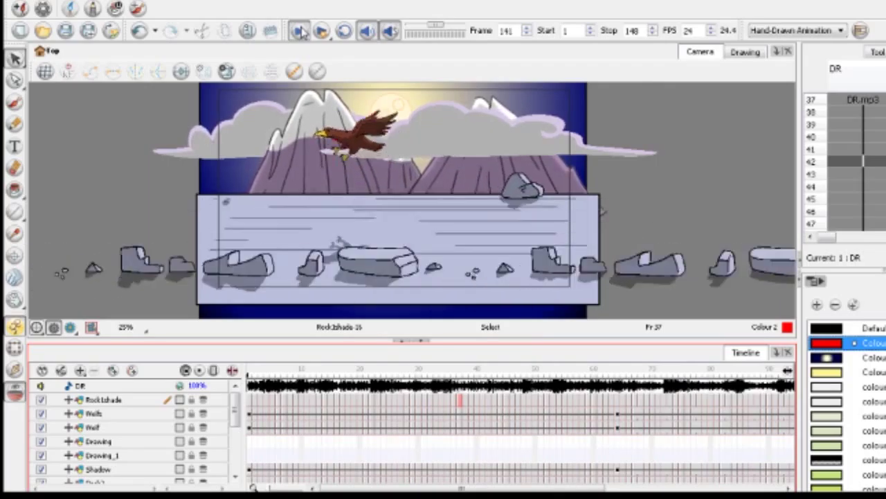
{"action": "left_click", "coordinate": [299, 31]}
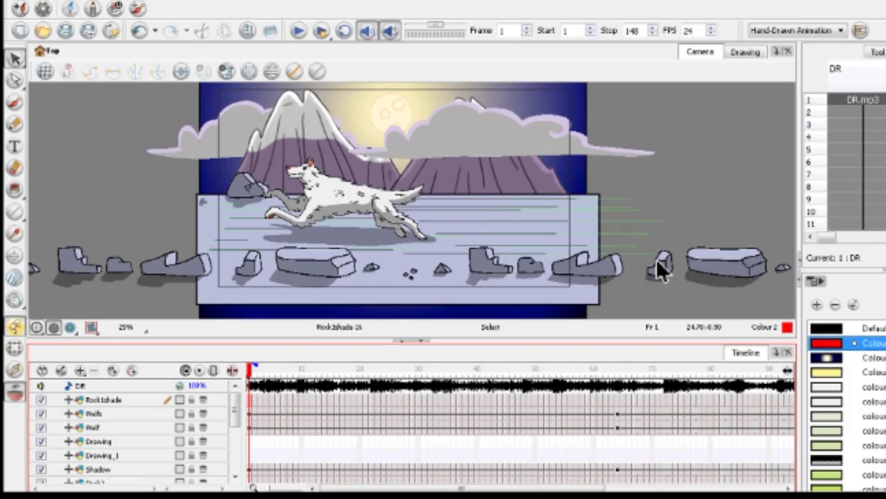
Examine on frame 1 the tiny rock in the ground's corner and the larger rock in front of the wolf
{"action": "left_click_drag", "start_coordinate": [253, 367], "coordinate": [208, 386]}
{"action": "scroll", "coordinate": [202, 202], "scroll_direction": "up", "scroll_amount": 4}
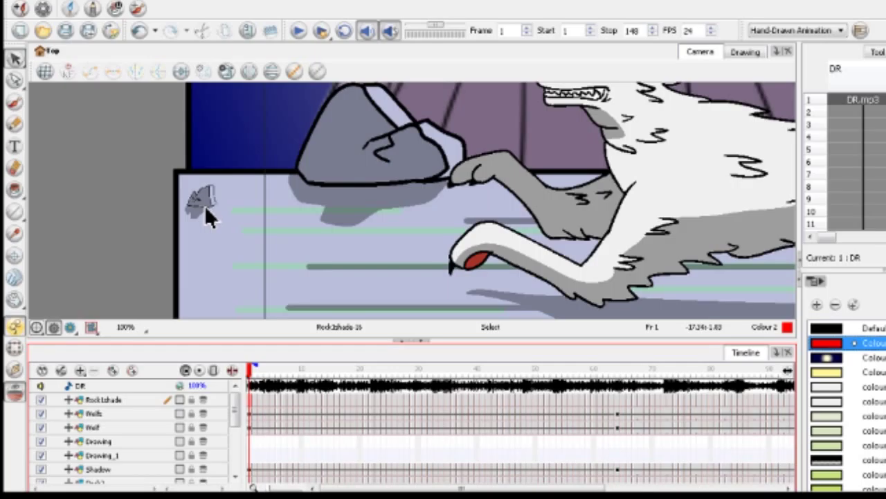
{"action": "scroll", "coordinate": [204, 206], "scroll_direction": "down", "scroll_amount": 2}
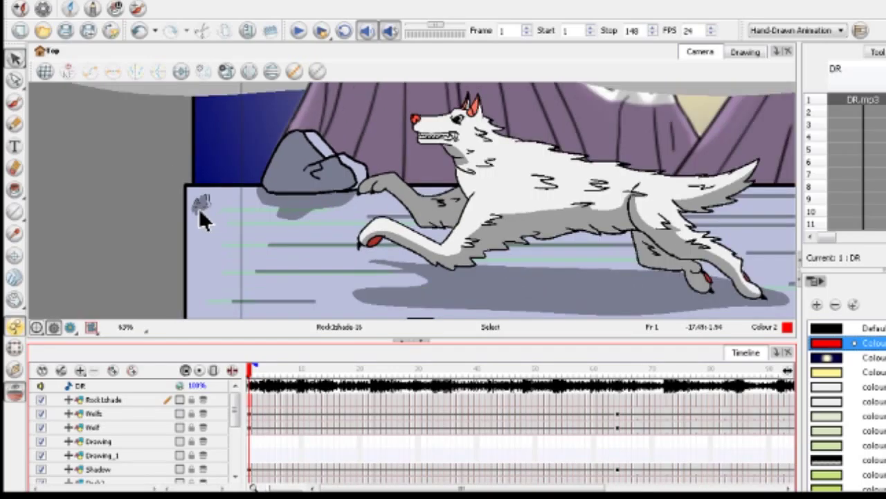
{"action": "scroll", "coordinate": [258, 208], "scroll_direction": "down", "scroll_amount": 2}
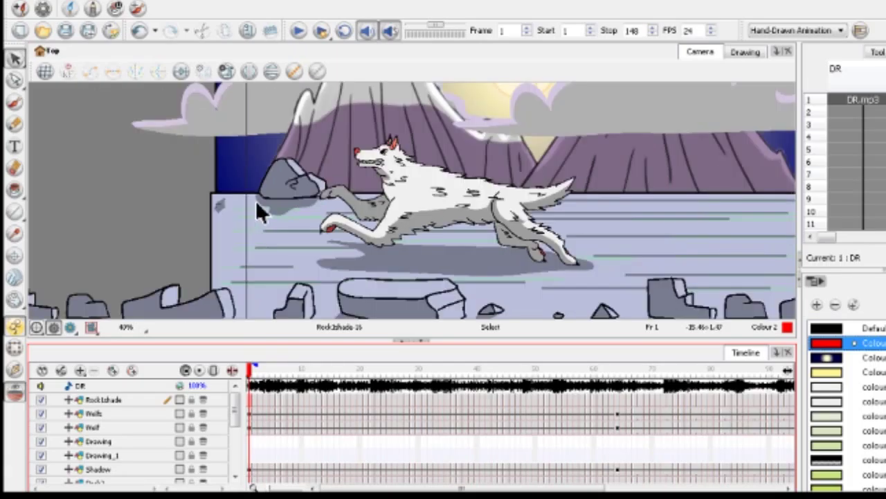
{"action": "left_click_drag", "start_coordinate": [251, 396], "coordinate": [235, 386]}
{"action": "scroll", "coordinate": [285, 171], "scroll_direction": "up", "scroll_amount": 5}
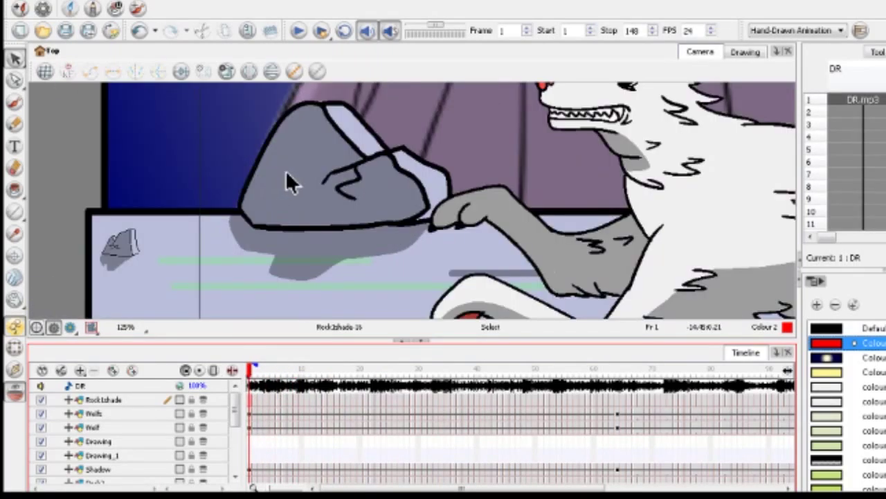
{"action": "scroll", "coordinate": [112, 235], "scroll_direction": "down", "scroll_amount": 5}
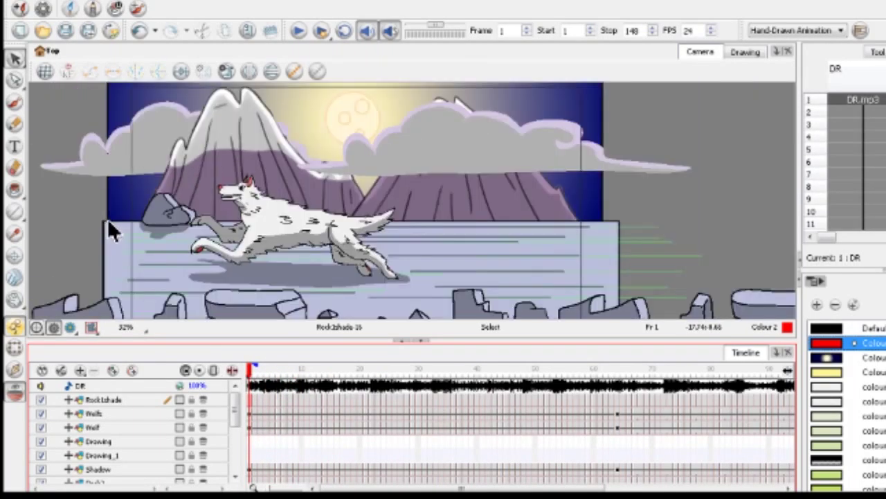
{"action": "scroll", "coordinate": [111, 231], "scroll_direction": "down", "scroll_amount": 1}
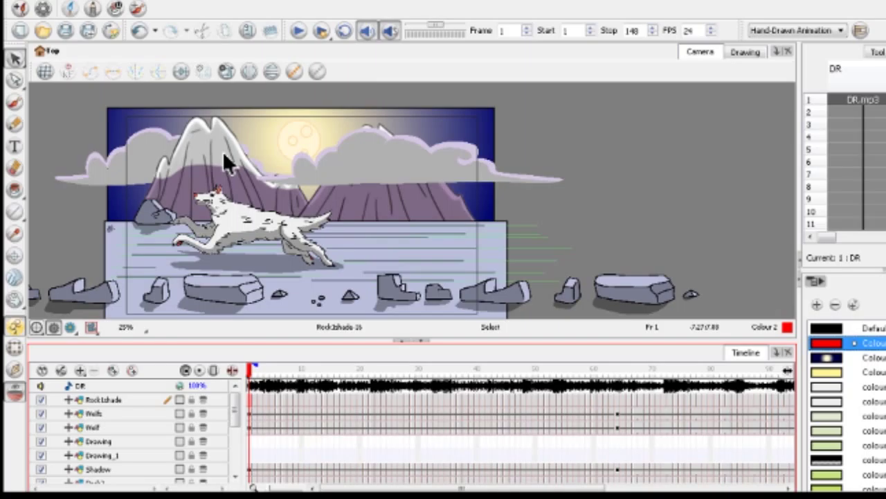
Play back the scene from frame 1 to watch the rocks move past the running wolf
{"action": "left_click_drag", "start_coordinate": [253, 387], "coordinate": [151, 389]}
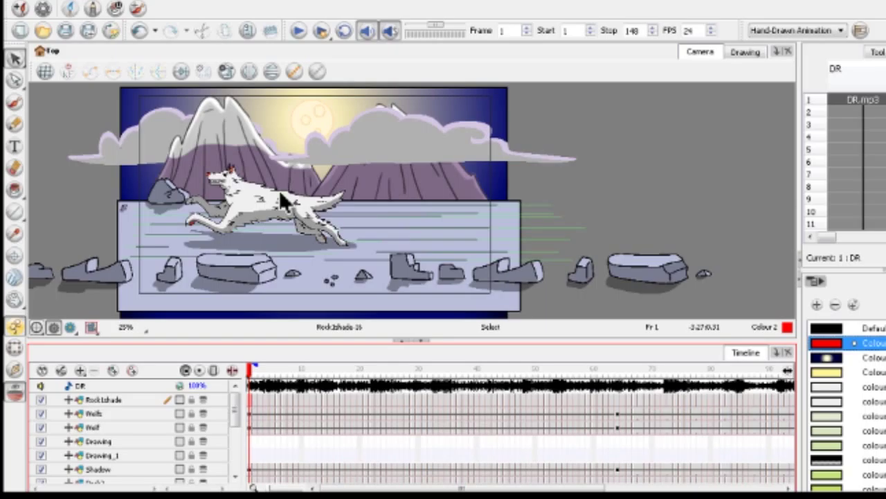
{"action": "left_click_drag", "start_coordinate": [255, 385], "coordinate": [212, 385]}
{"action": "left_click", "coordinate": [299, 31]}
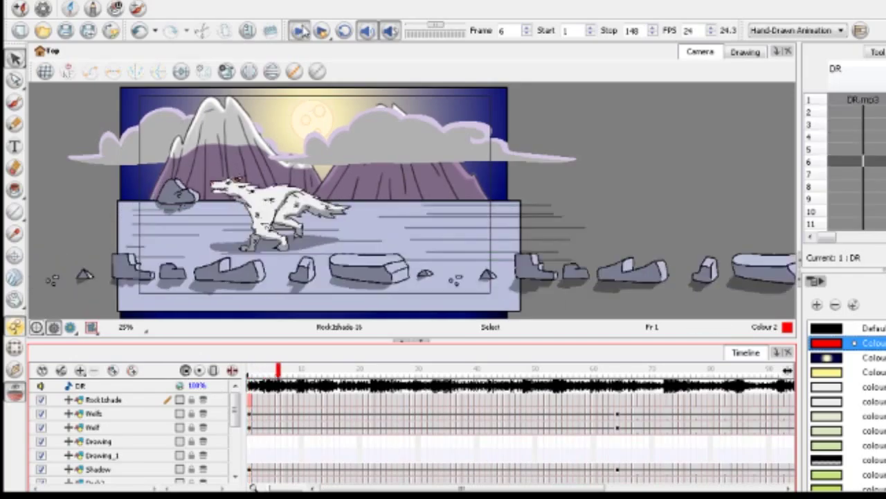